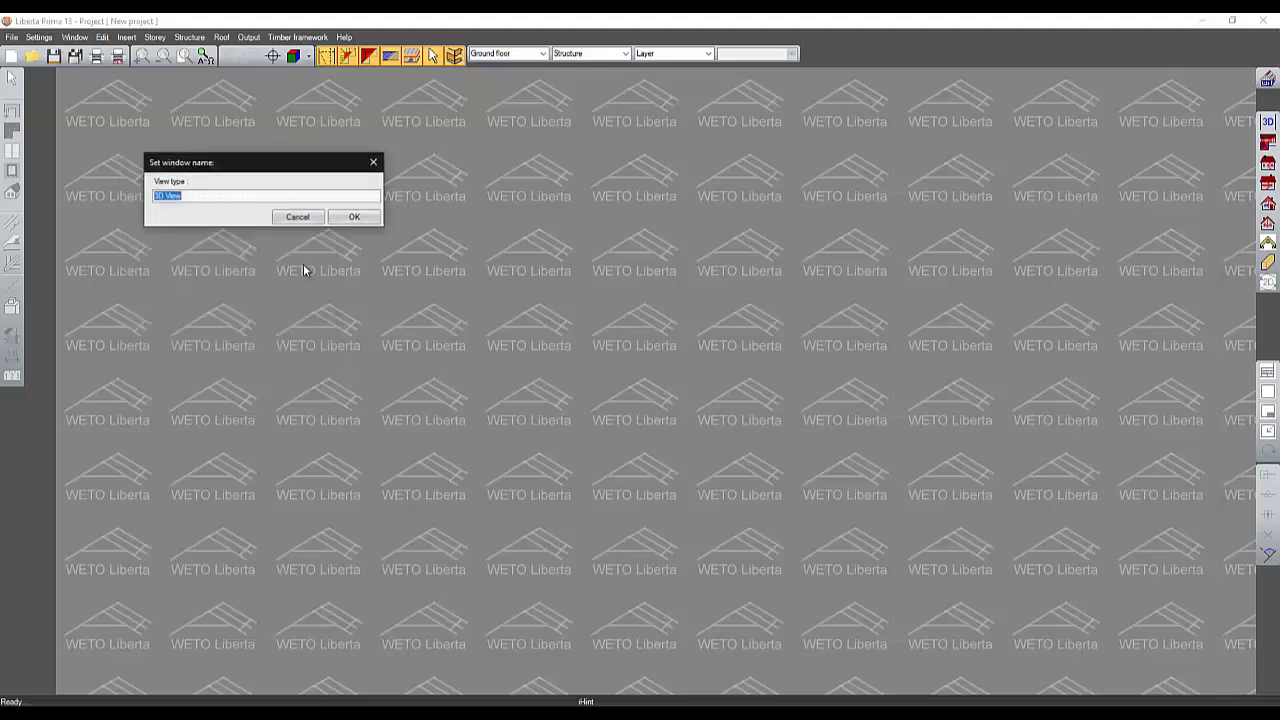
Create the 3D view and set the Building Wizard to integrate the roof into the existing storey.
left_click(354, 214)
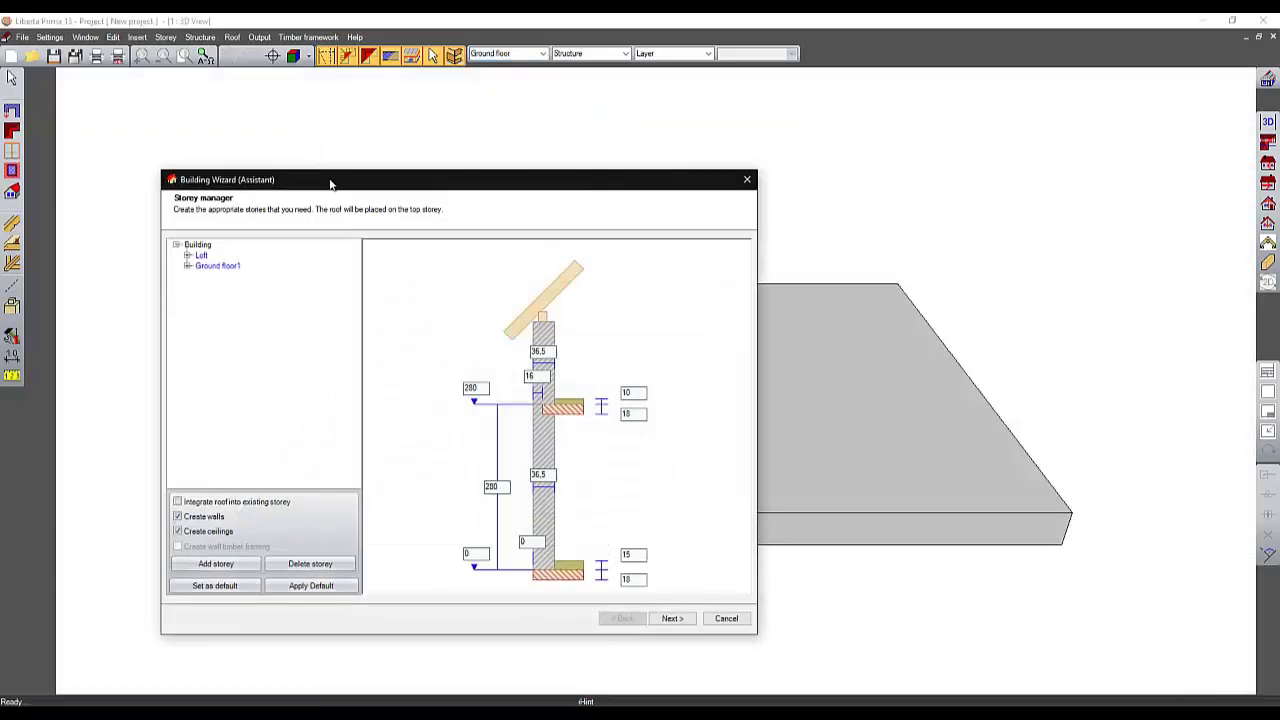
left_click_drag(329, 181, 322, 128)
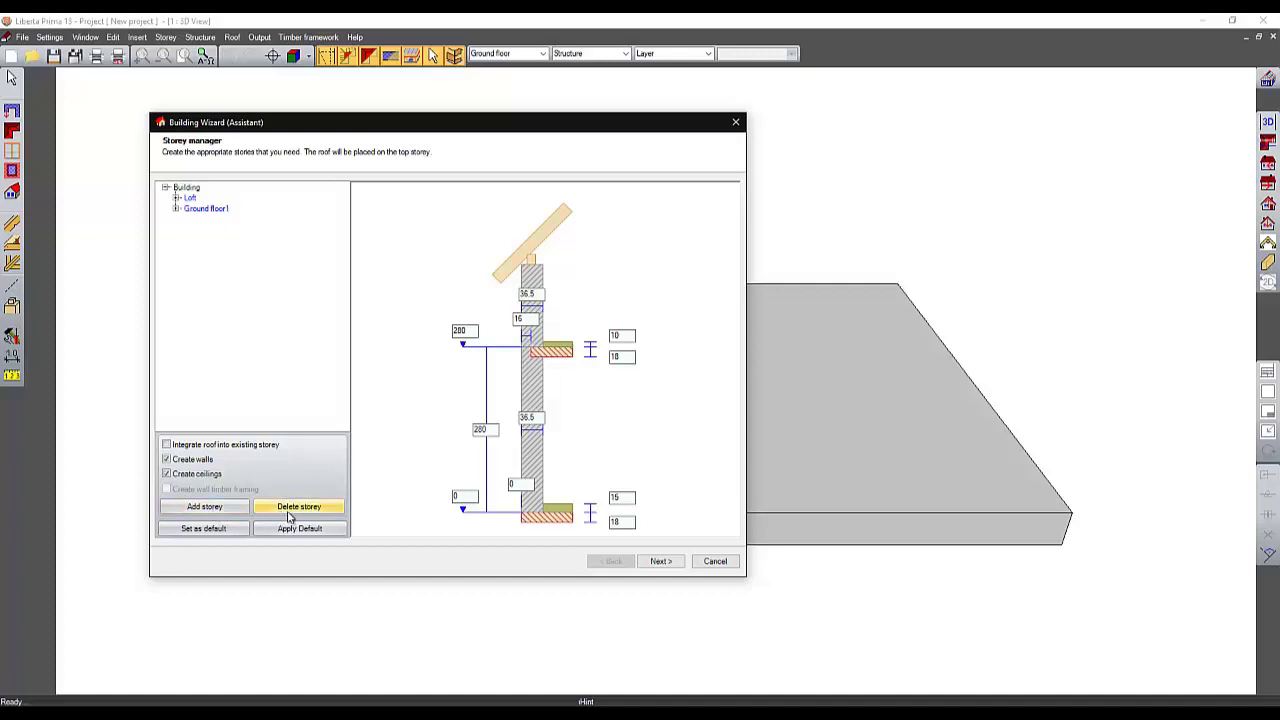
left_click(176, 209)
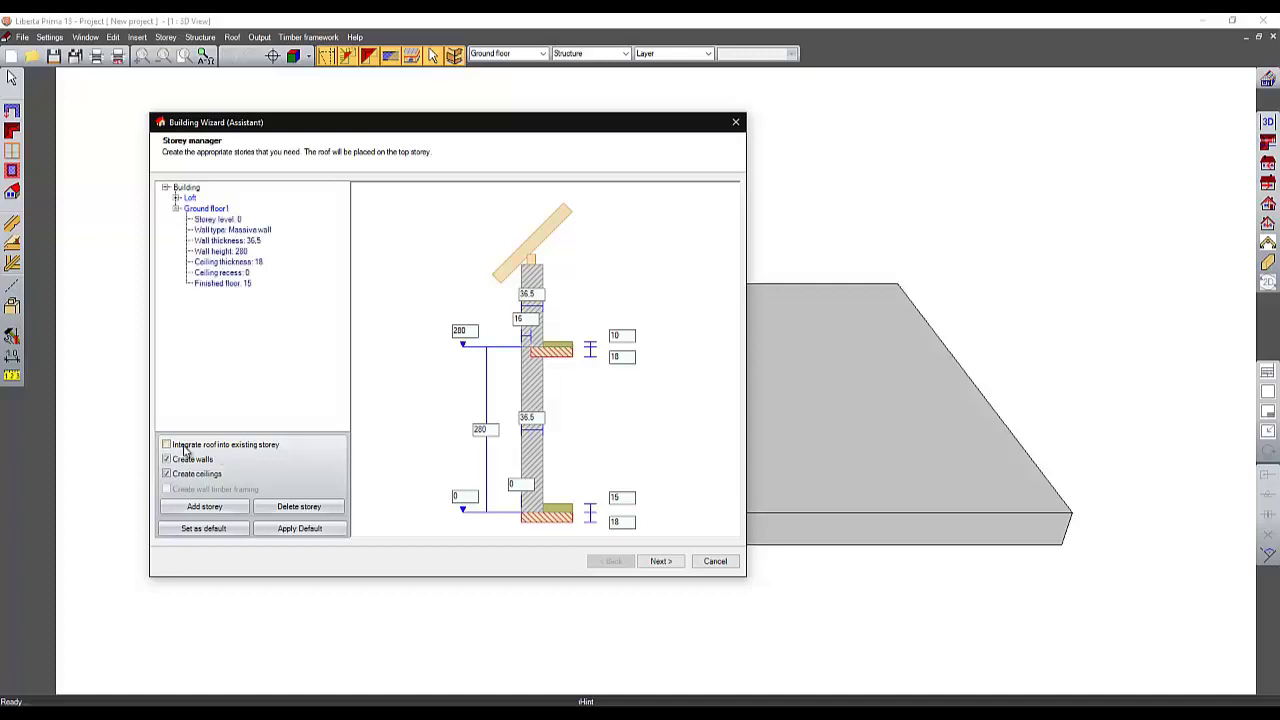
left_click(167, 445)
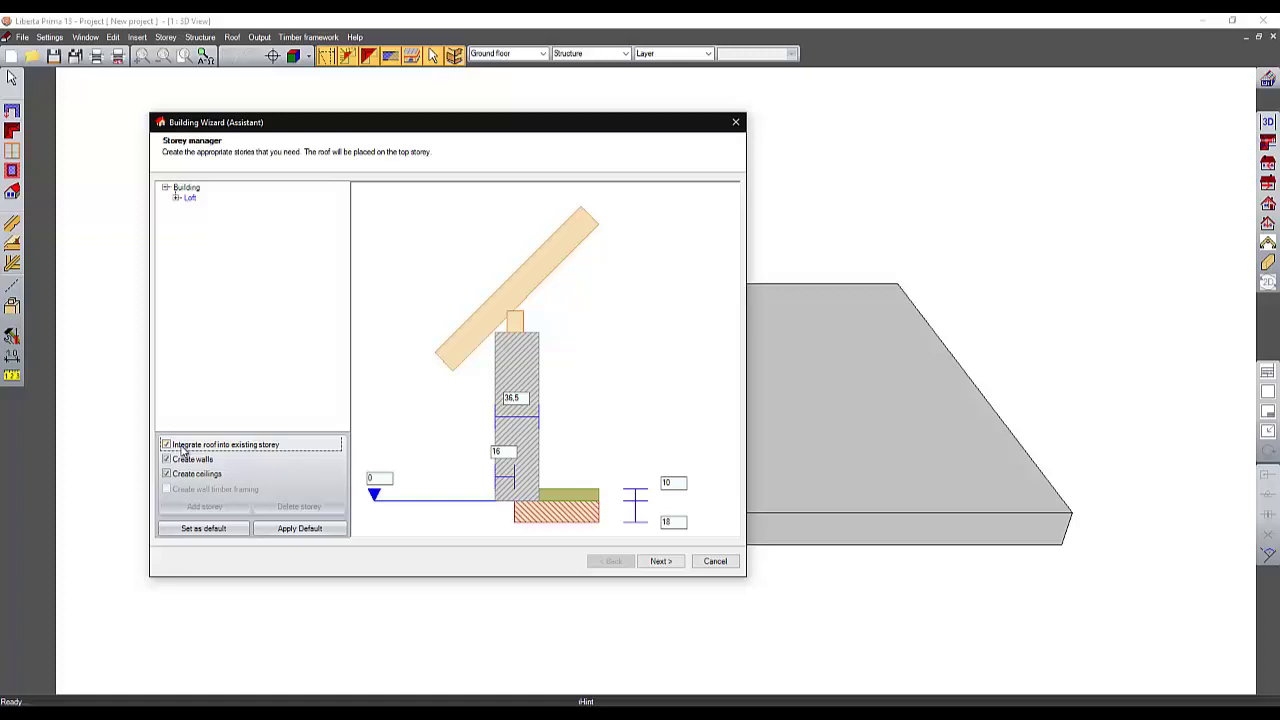
Examine the loft's storey level, wall type, wall thickness and ceiling parameters in the storey manager.
left_click(177, 198)
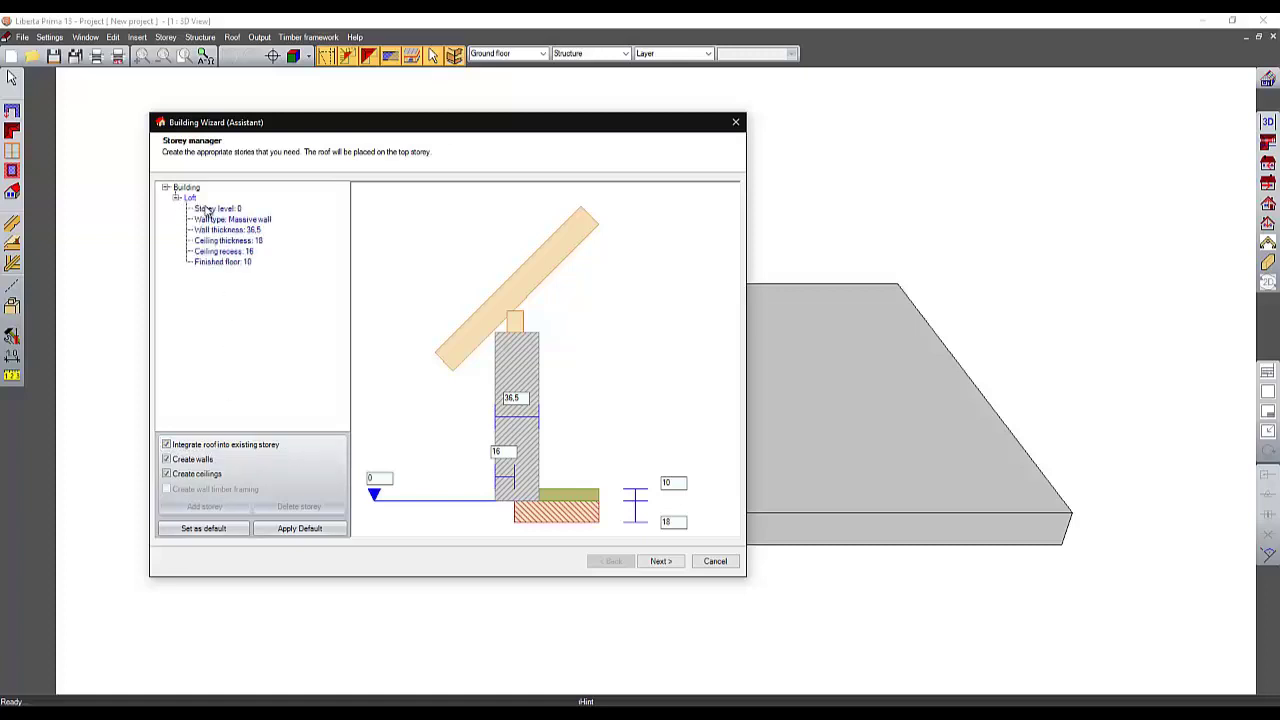
left_click(238, 209)
left_click(233, 220)
left_click(237, 231)
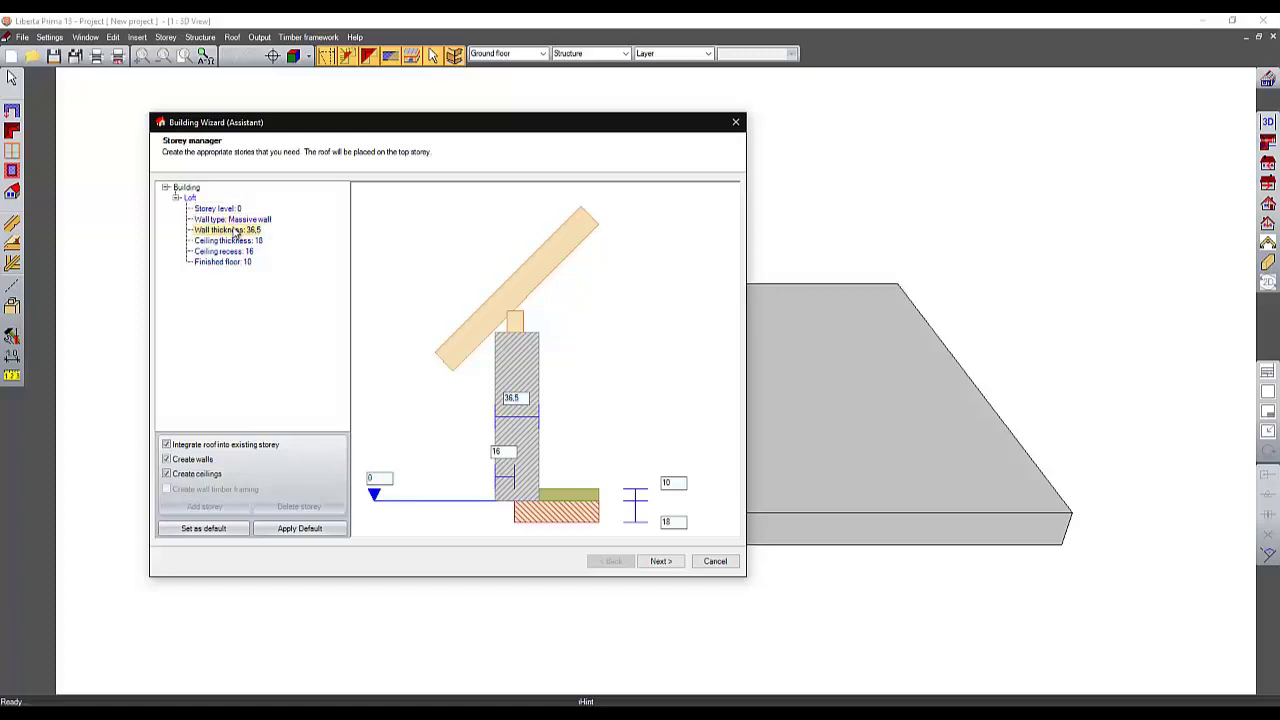
left_click(678, 521)
key("Tab")
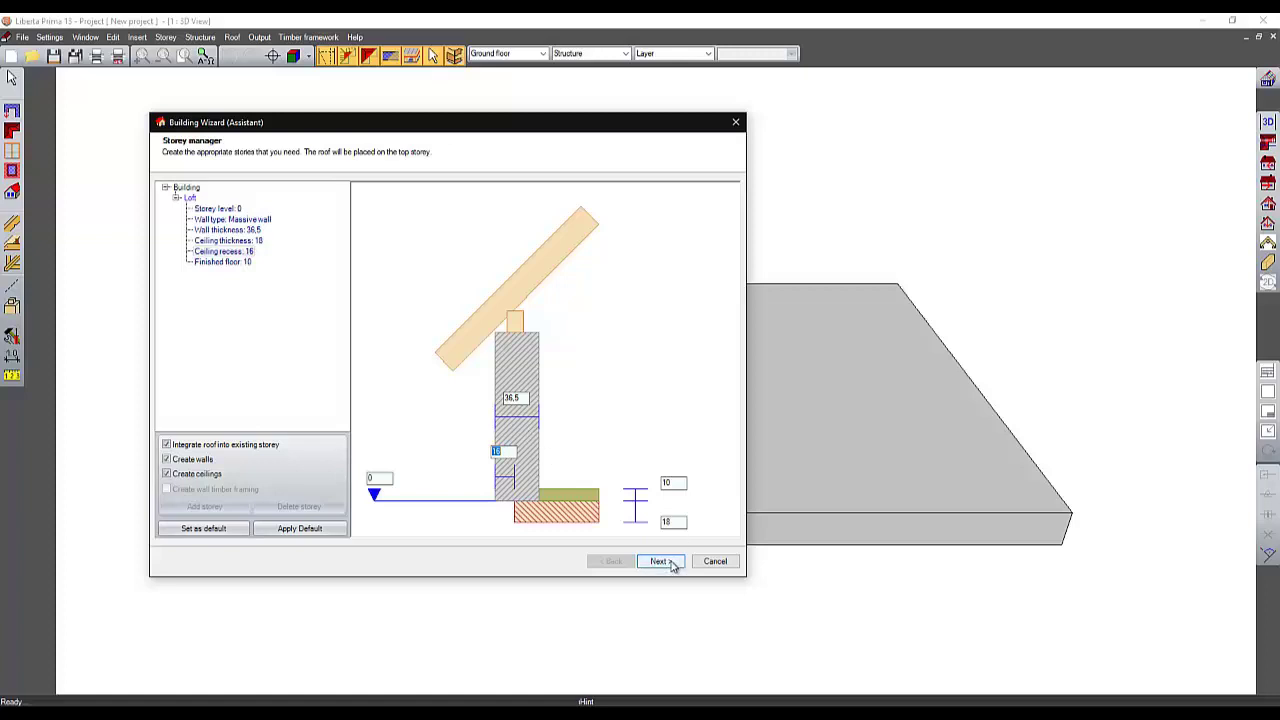
Accept the storey settings and choose the L-shaped floor plan.
left_click(671, 564)
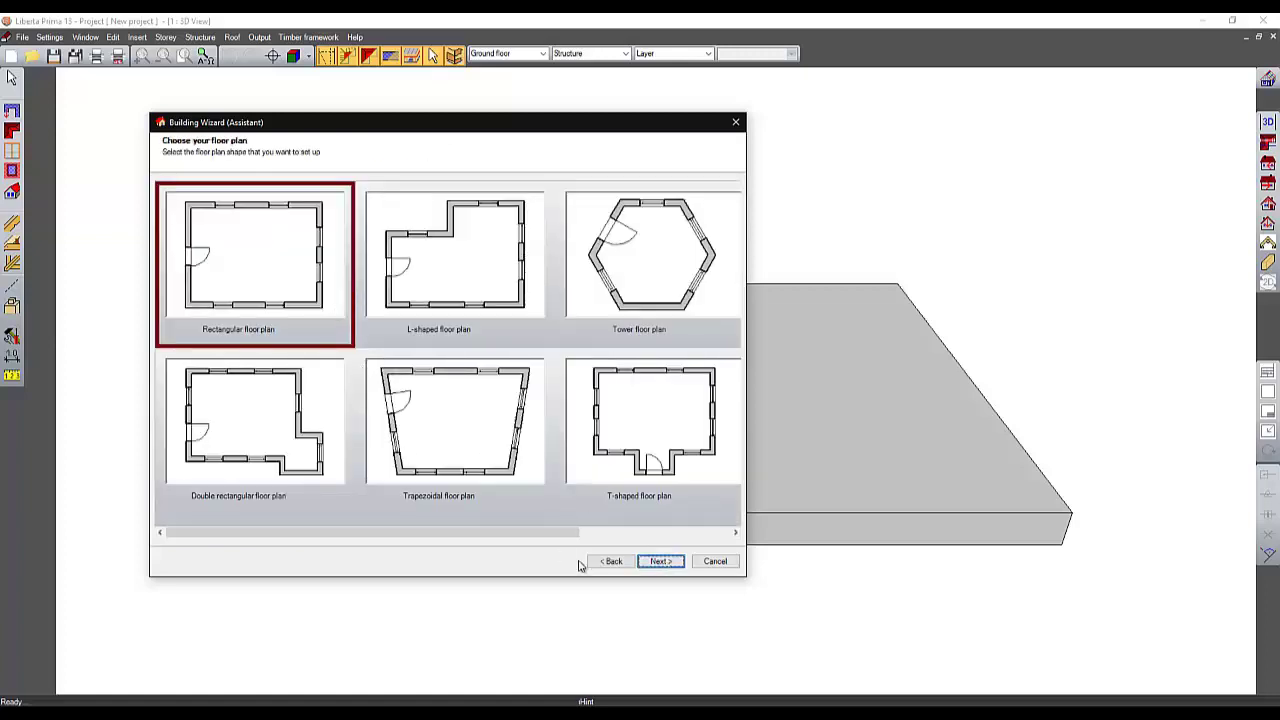
left_click(426, 303)
left_click_drag(553, 532, 490, 530)
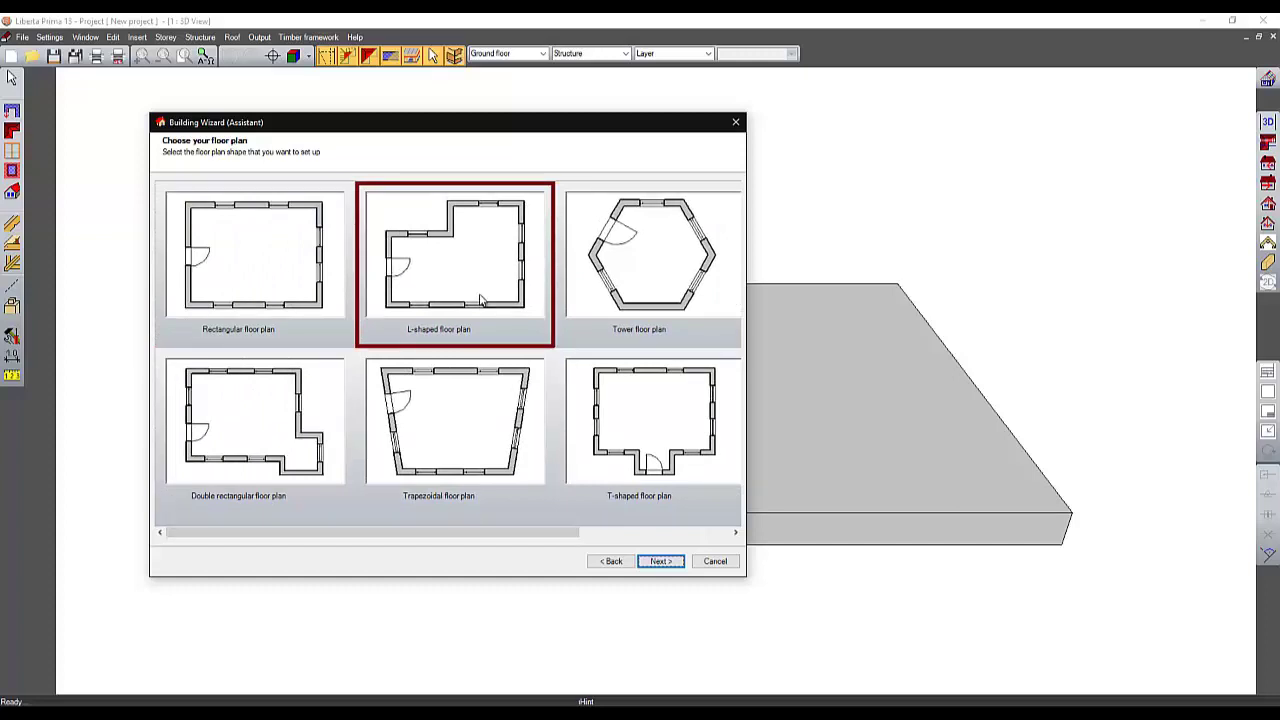
left_click(666, 563)
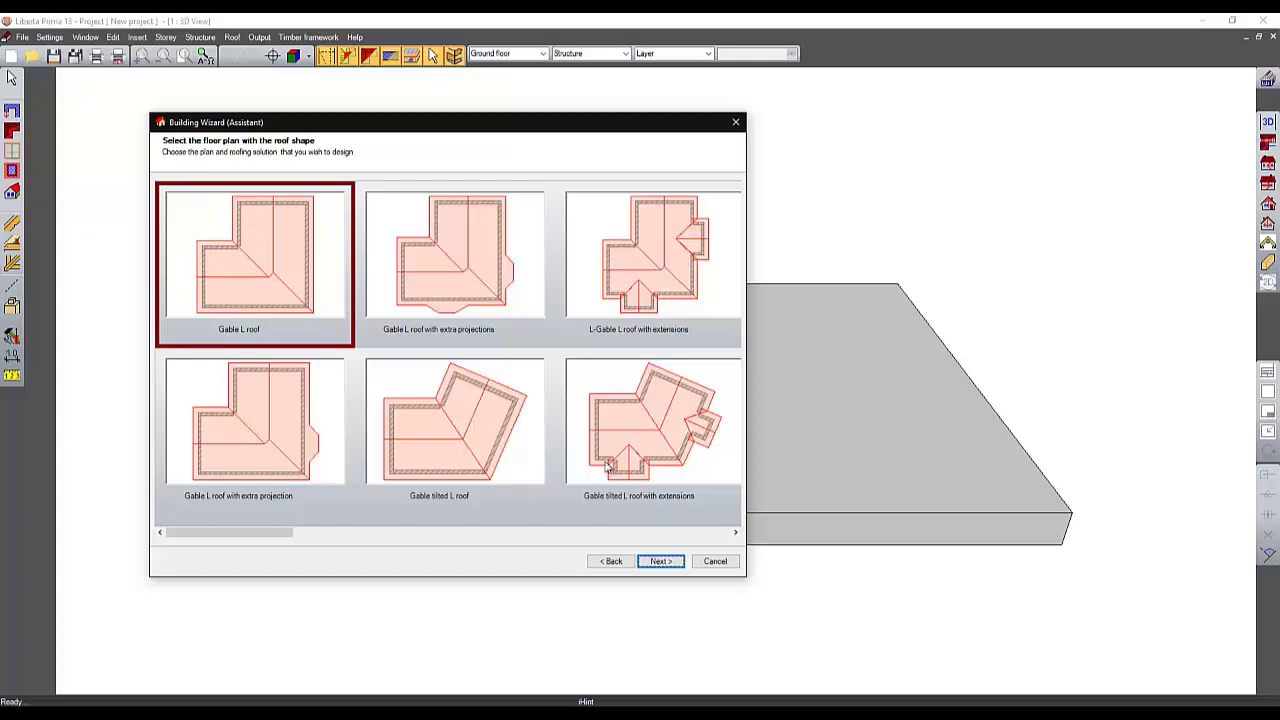
Choose the plain Hip roof shape for the L-shaped plan and accept the floor plan dimensions.
left_click_drag(277, 537, 378, 532)
left_click(400, 250)
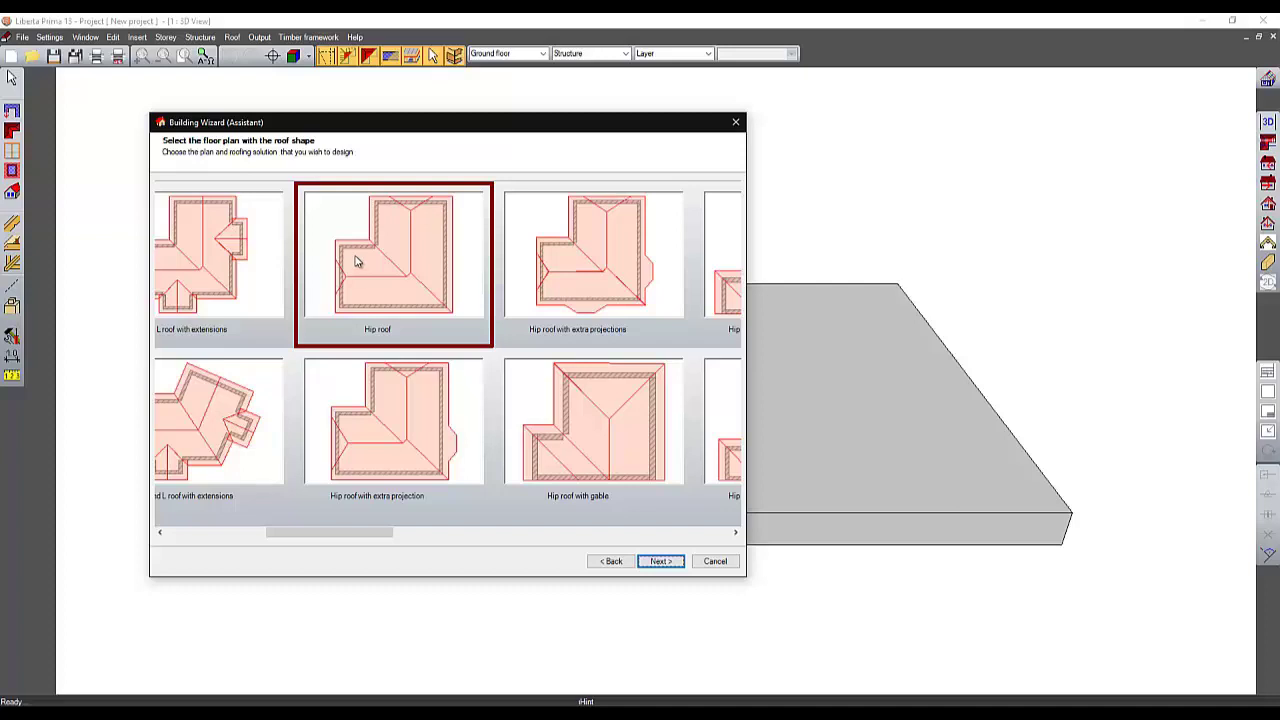
left_click(662, 561)
left_click(441, 511)
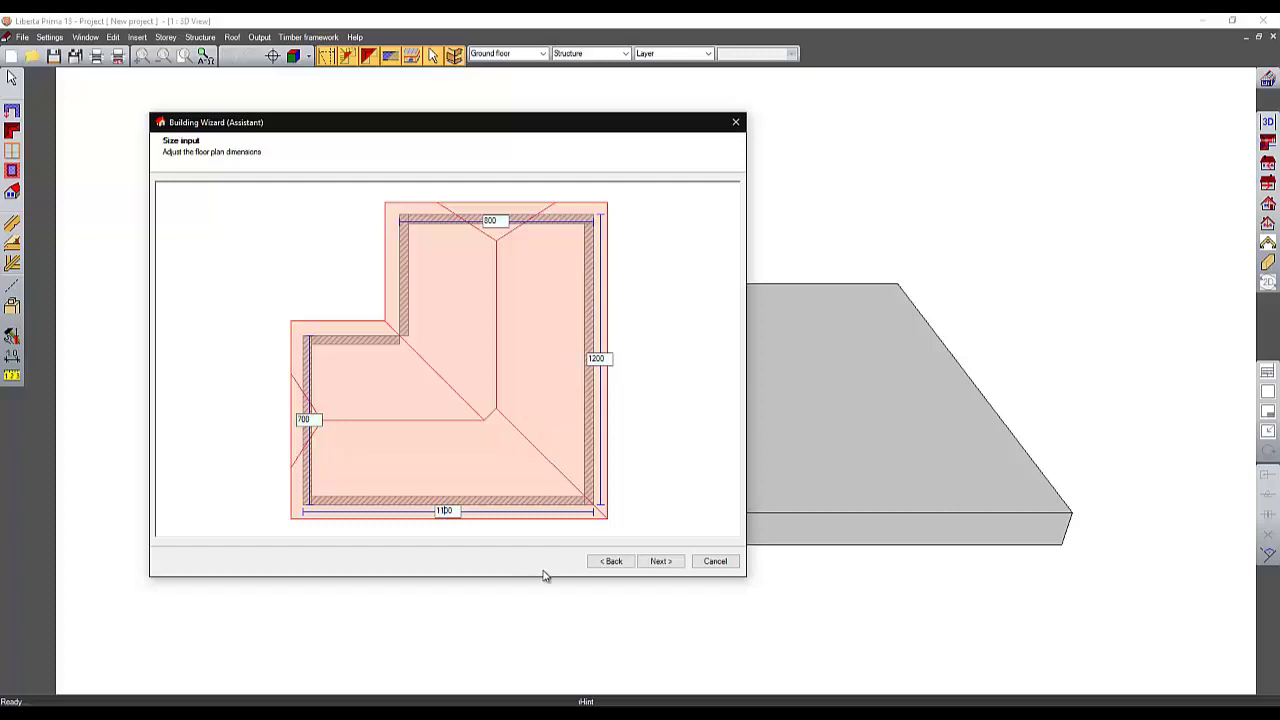
left_click(661, 562)
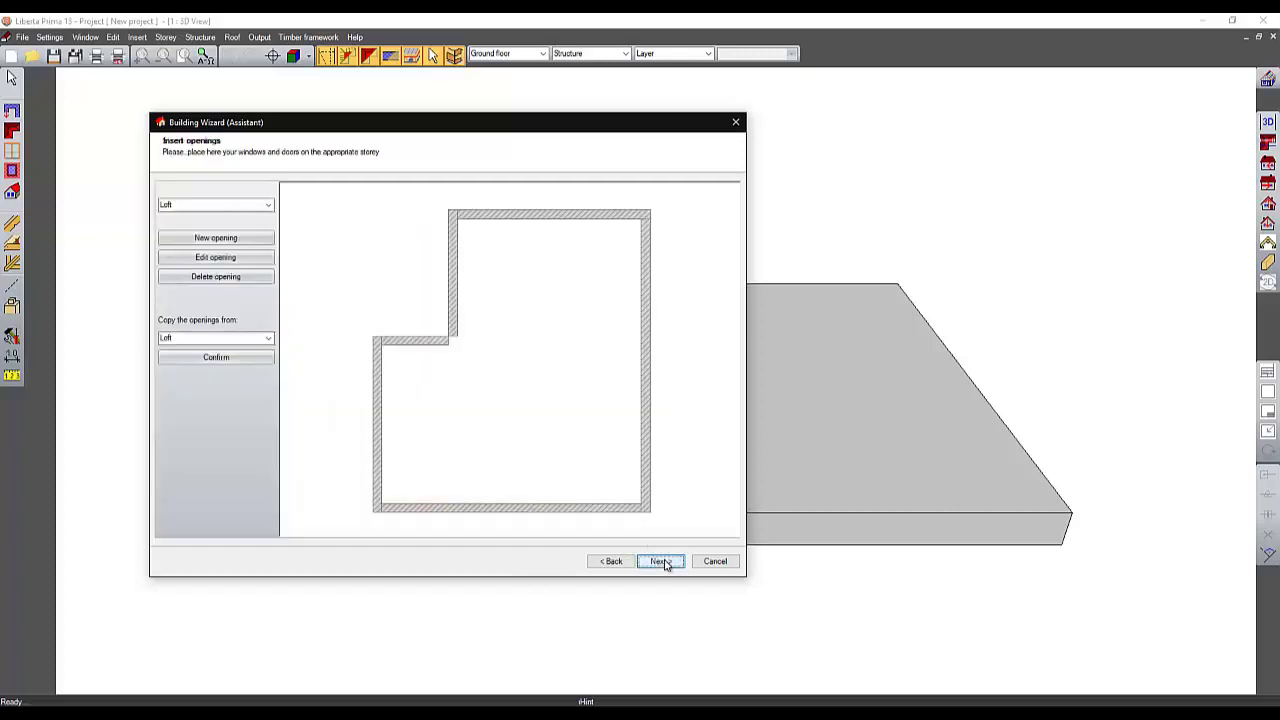
Insert a new opening in the loft's left-hand outer wall and continue to the roof properties.
left_click(216, 238)
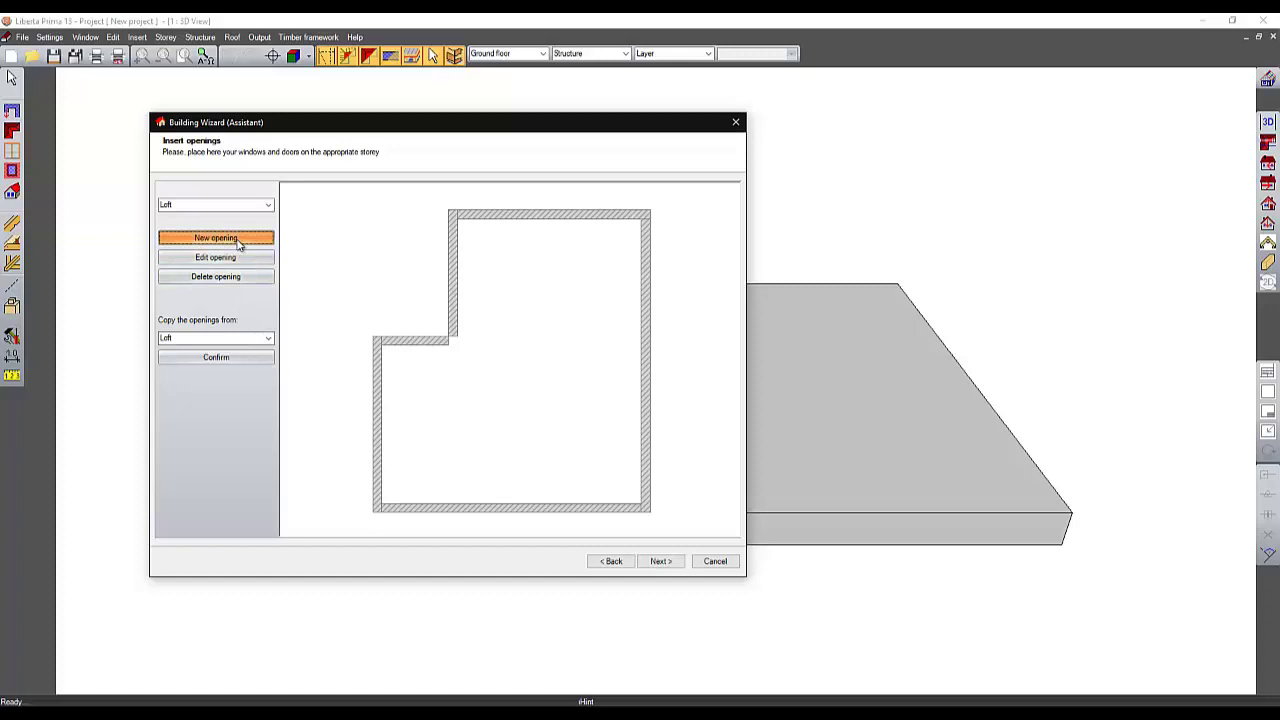
left_click(392, 415)
left_click(462, 469)
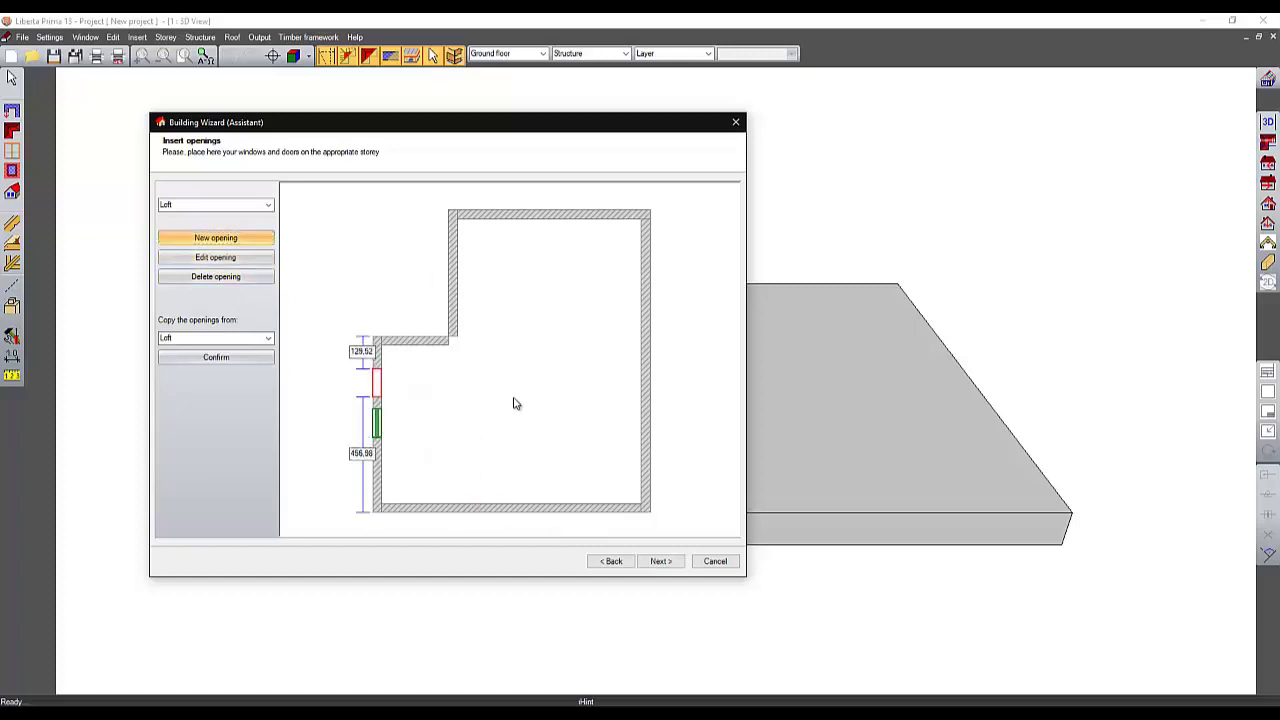
left_click(661, 561)
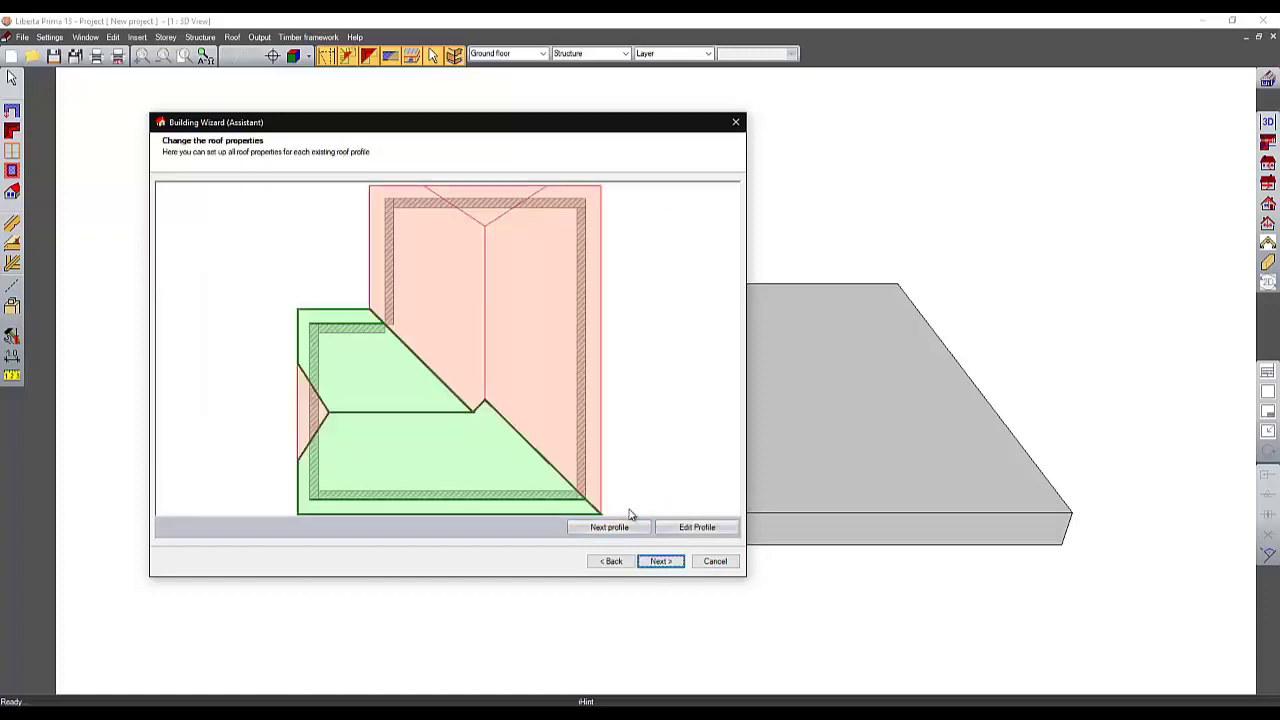
Set the inclination of the triangular hip profile at the plan's upper end to 90 degrees.
left_click(623, 527)
left_click(623, 527)
left_click(623, 527)
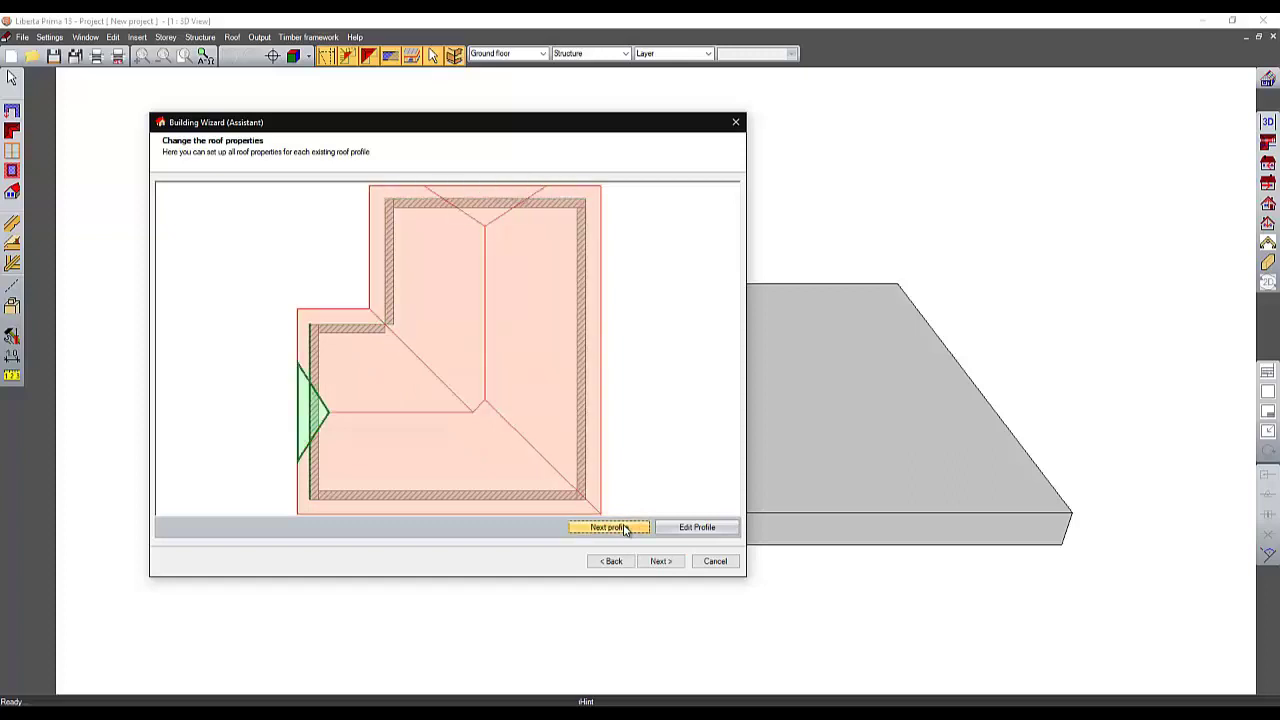
left_click(623, 527)
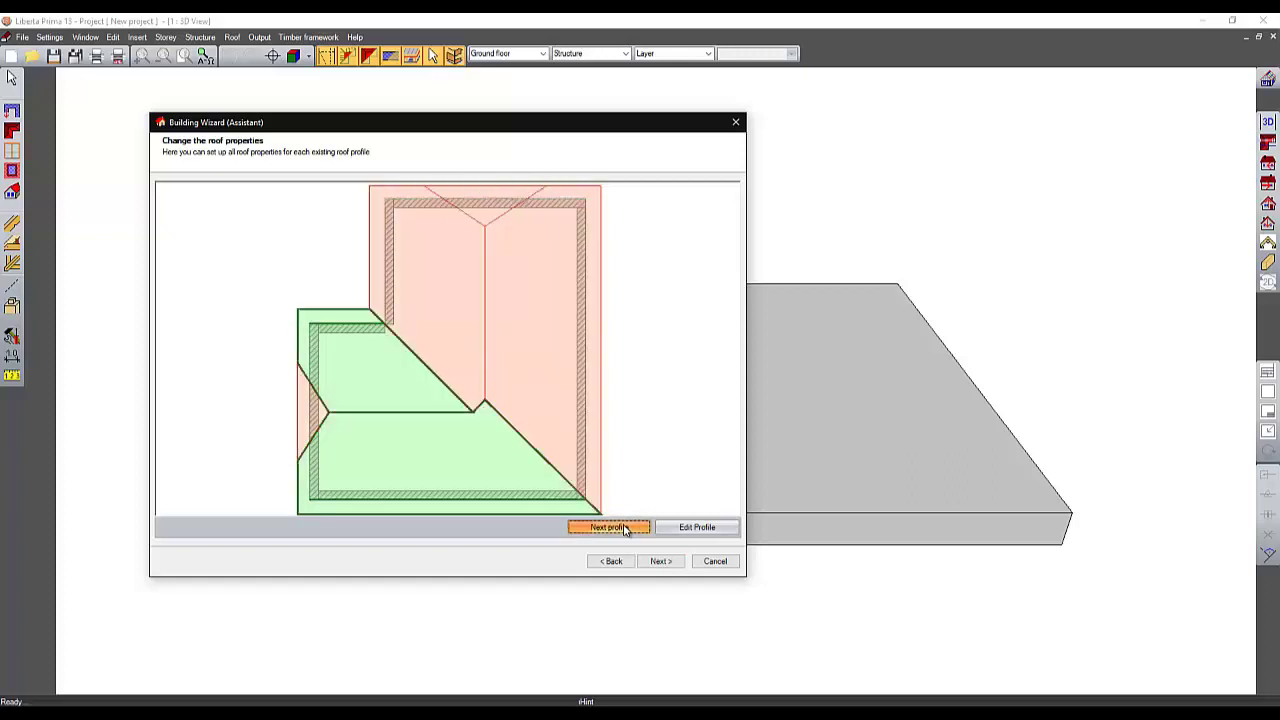
left_click(623, 527)
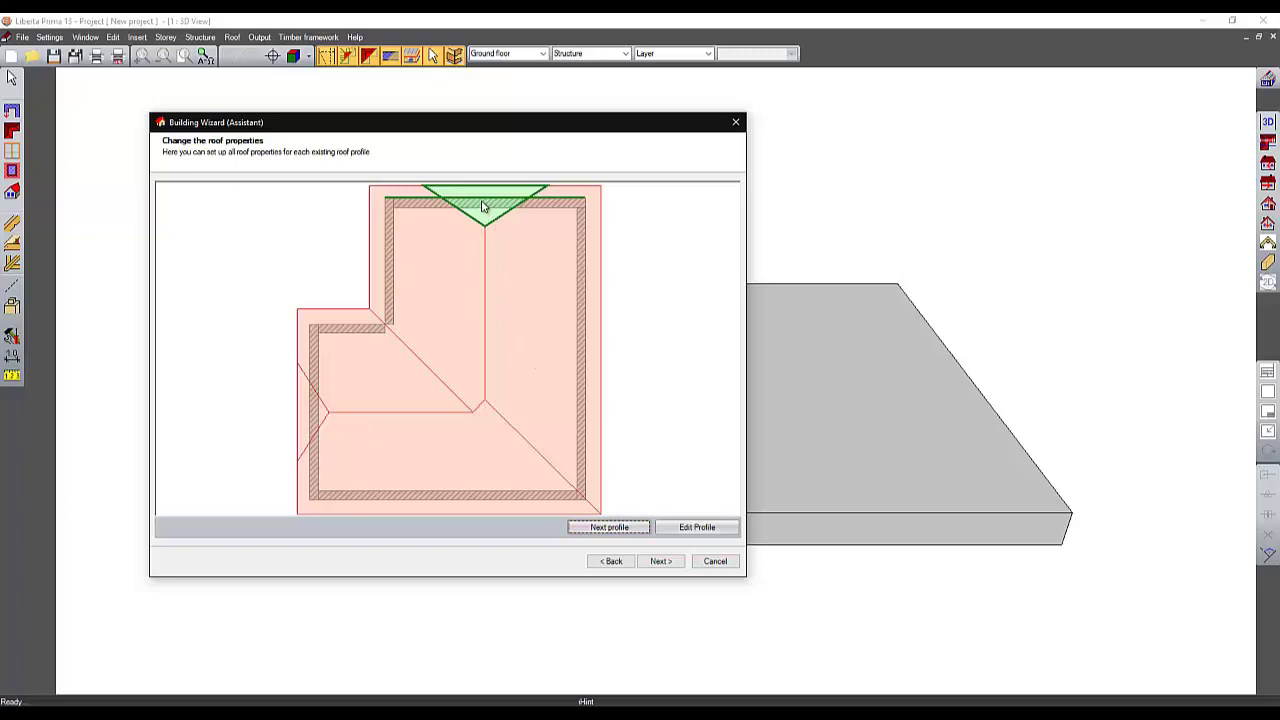
left_click(674, 527)
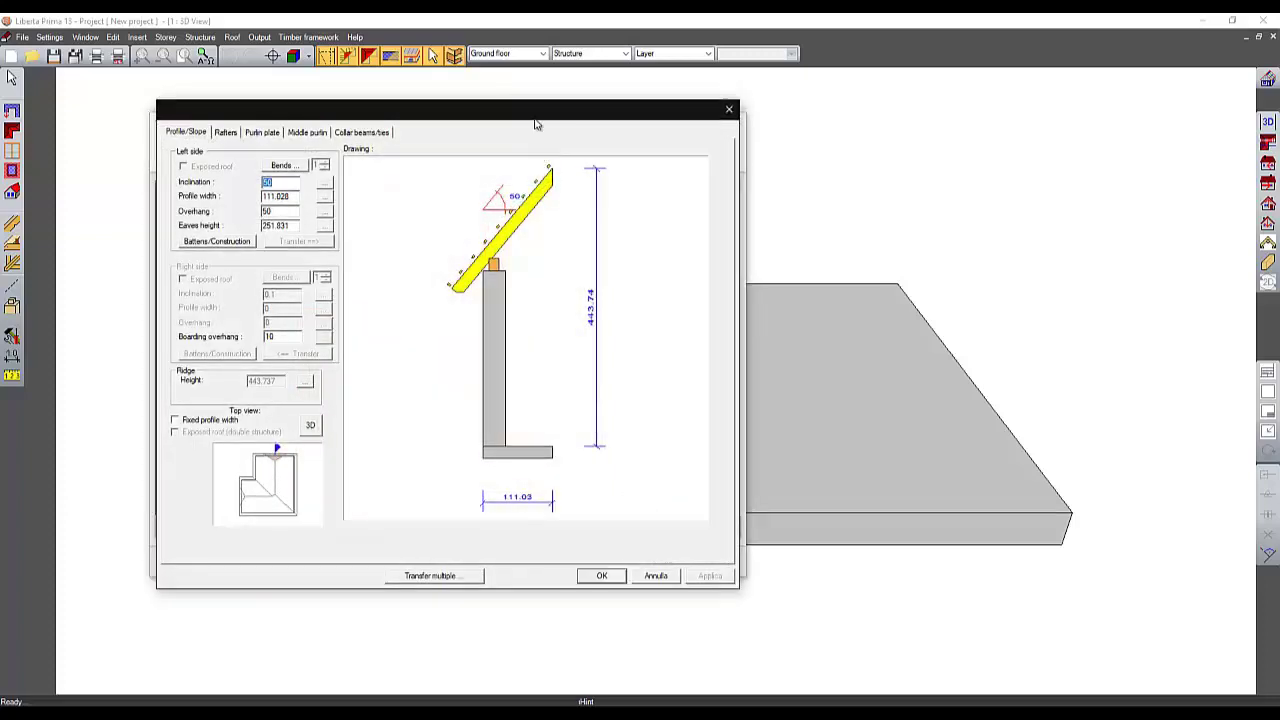
left_click_drag(535, 124, 849, 149)
type("9")
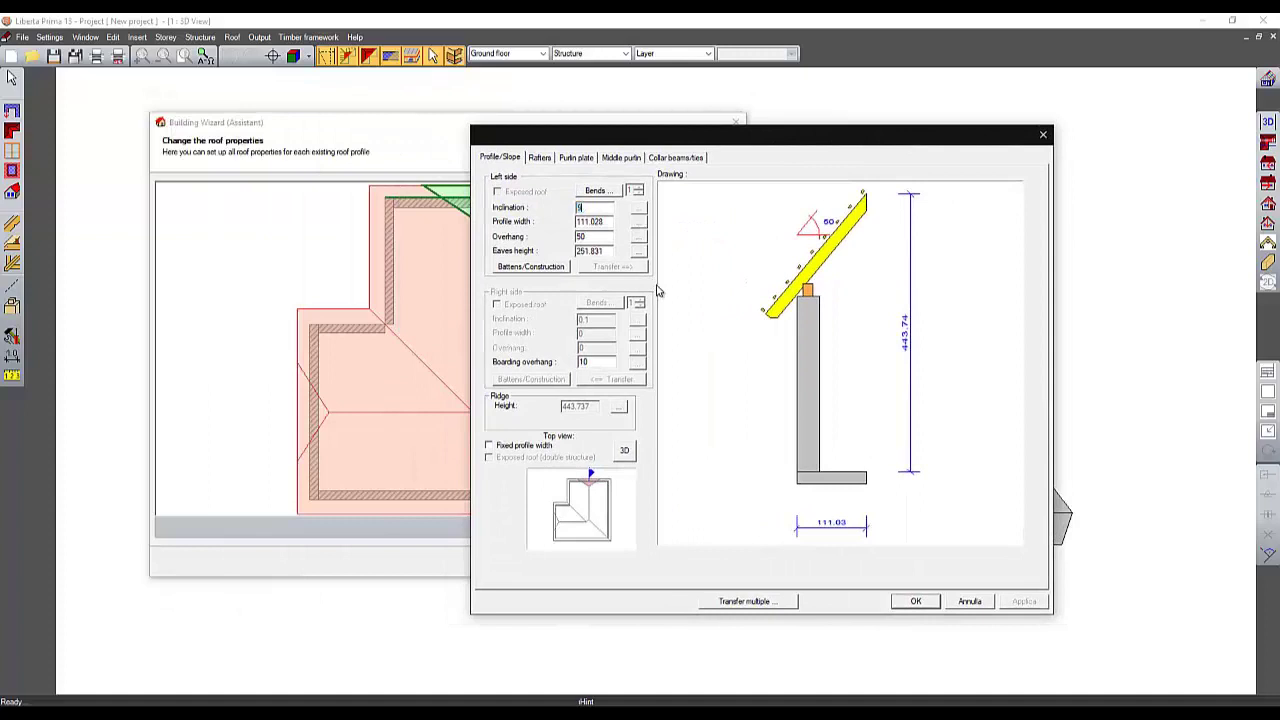
type("0")
key("Return")
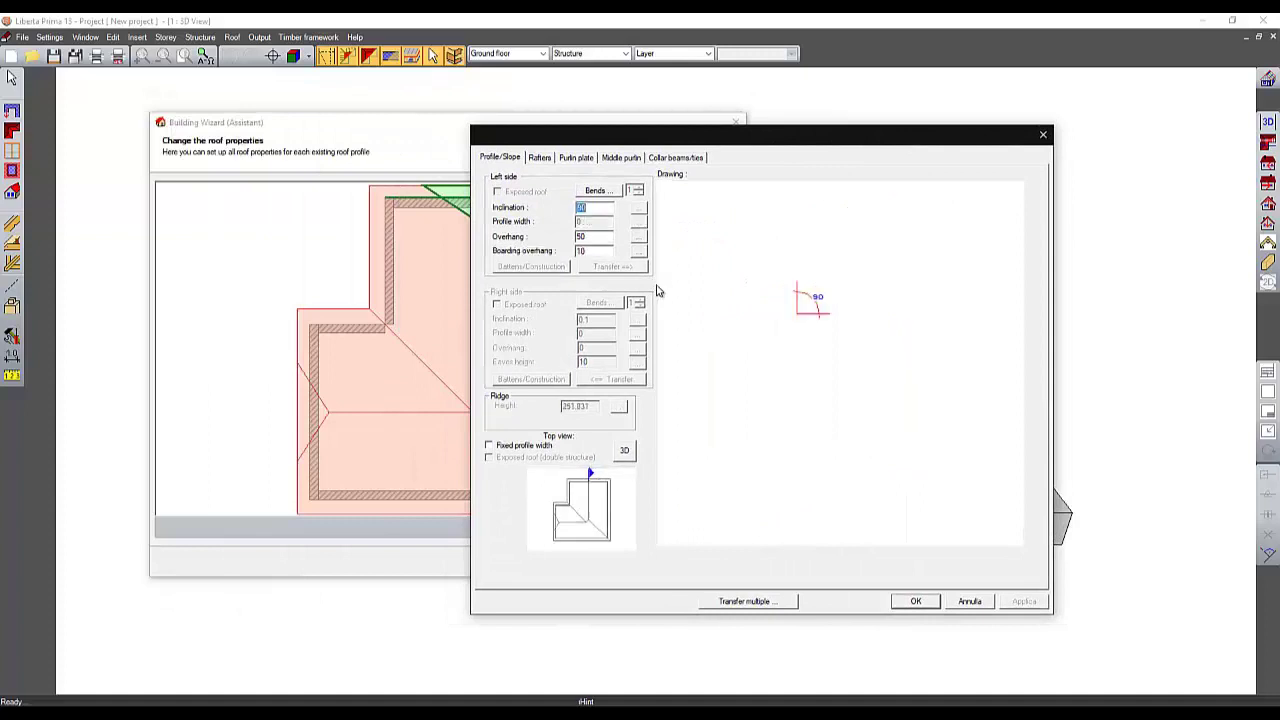
left_click(928, 602)
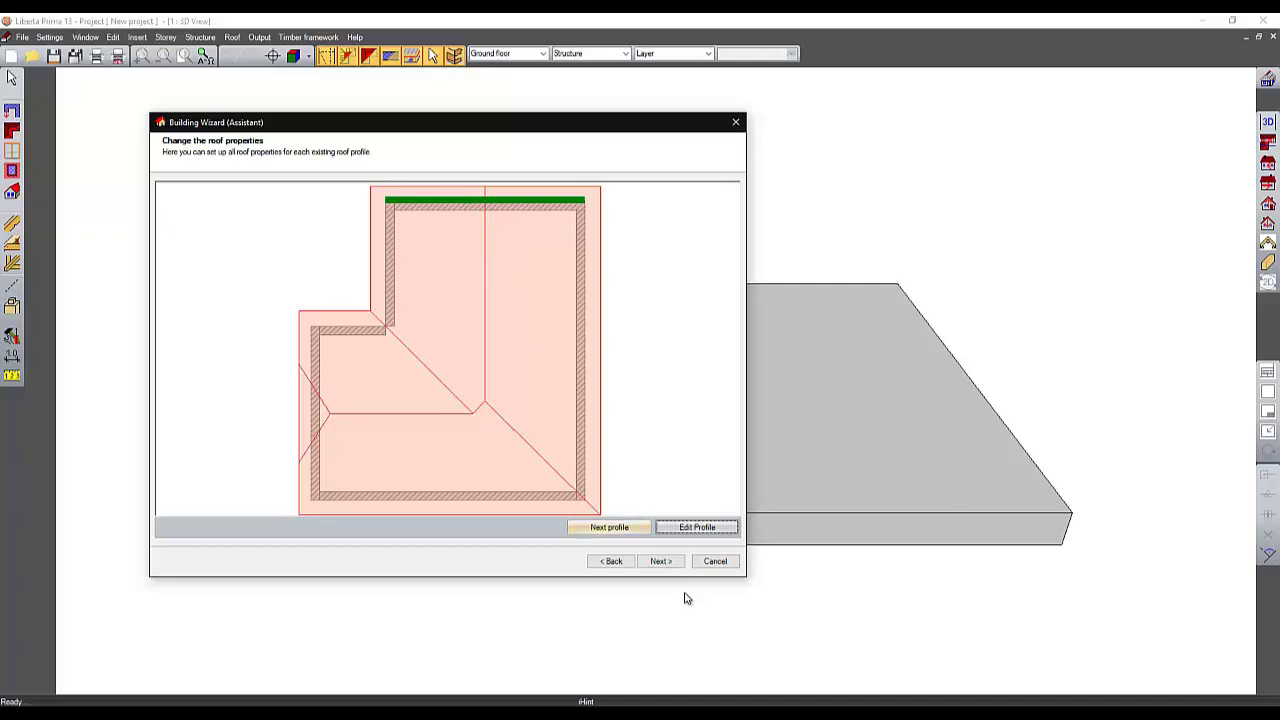
Edit the lower wing's two-sided roof profile, setting its left-side inclination to 30 degrees.
left_click(639, 531)
left_click(639, 531)
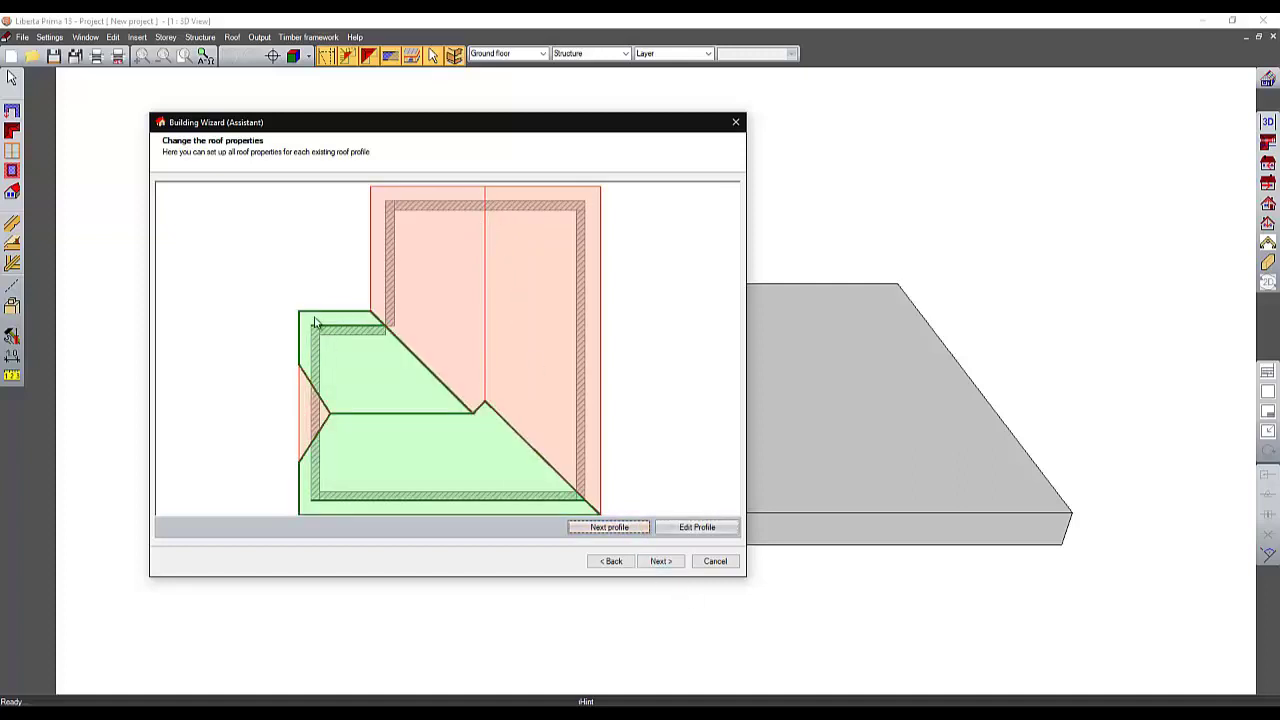
left_click(685, 527)
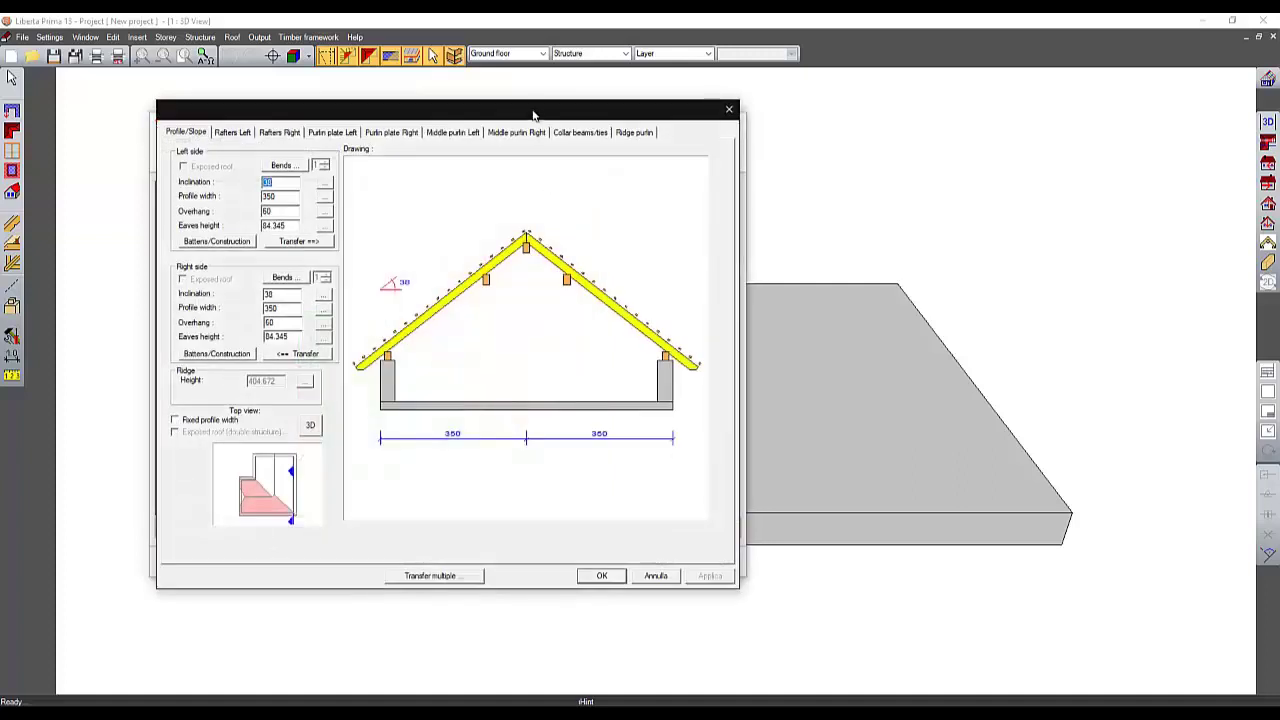
left_click_drag(537, 111, 925, 110)
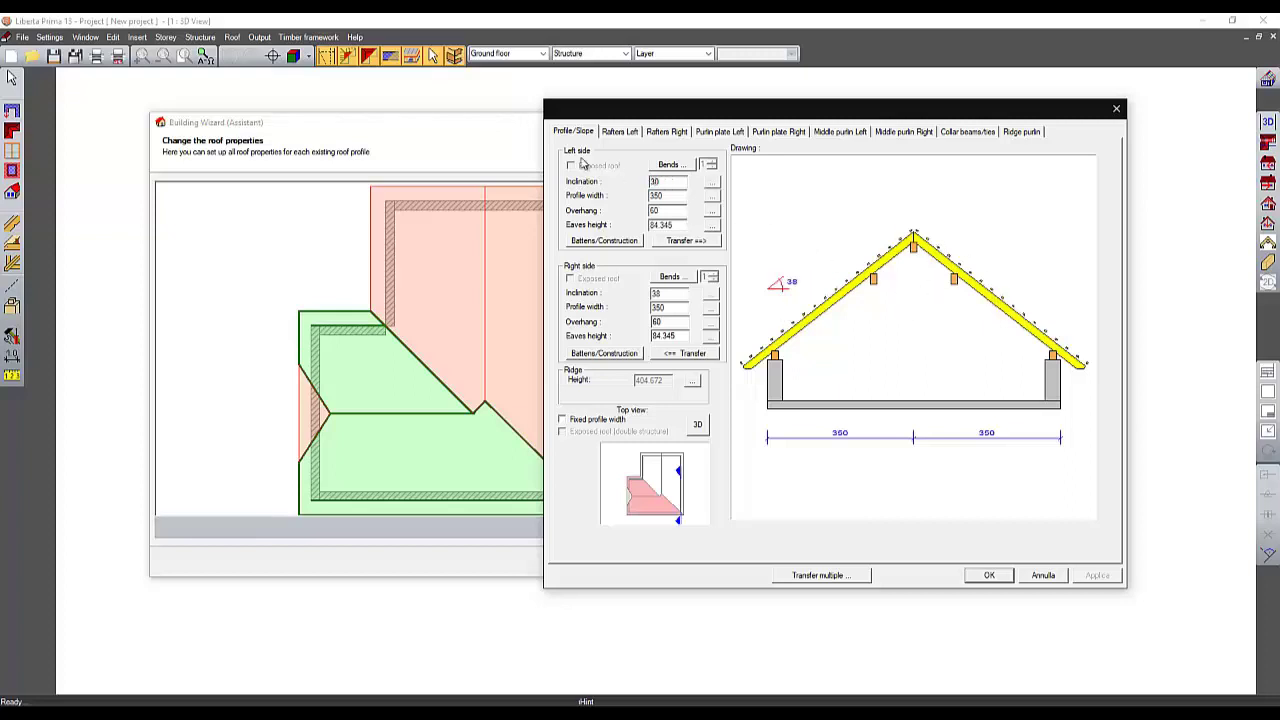
left_click(668, 195)
double_click(671, 195)
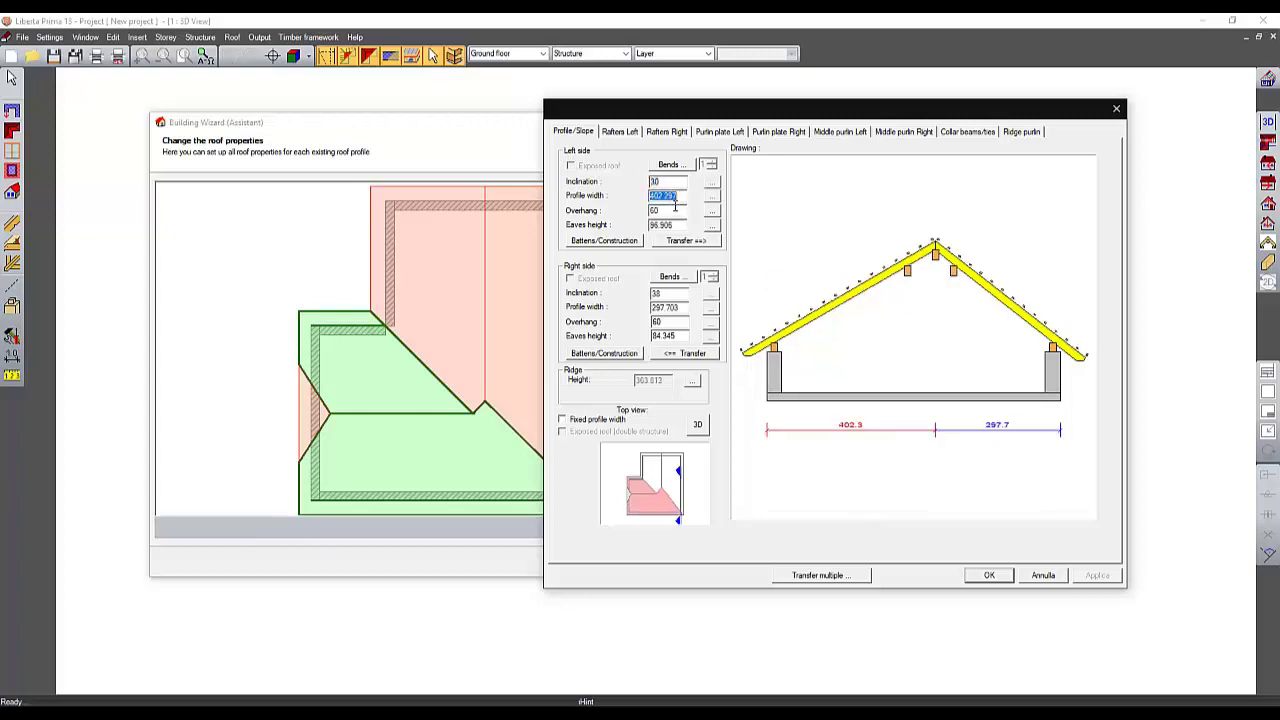
left_click(673, 210)
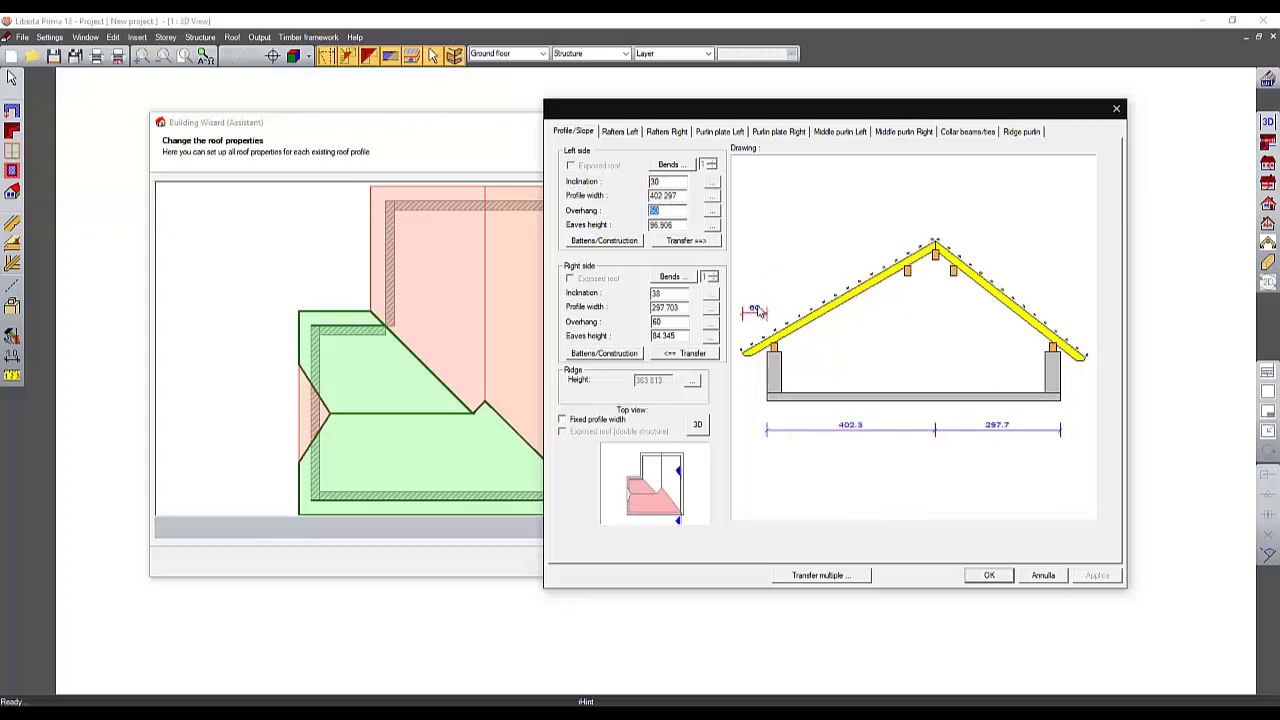
Set the left-side eaves height of the lower wing's roof profile to 150.
left_click(678, 226)
type("1")
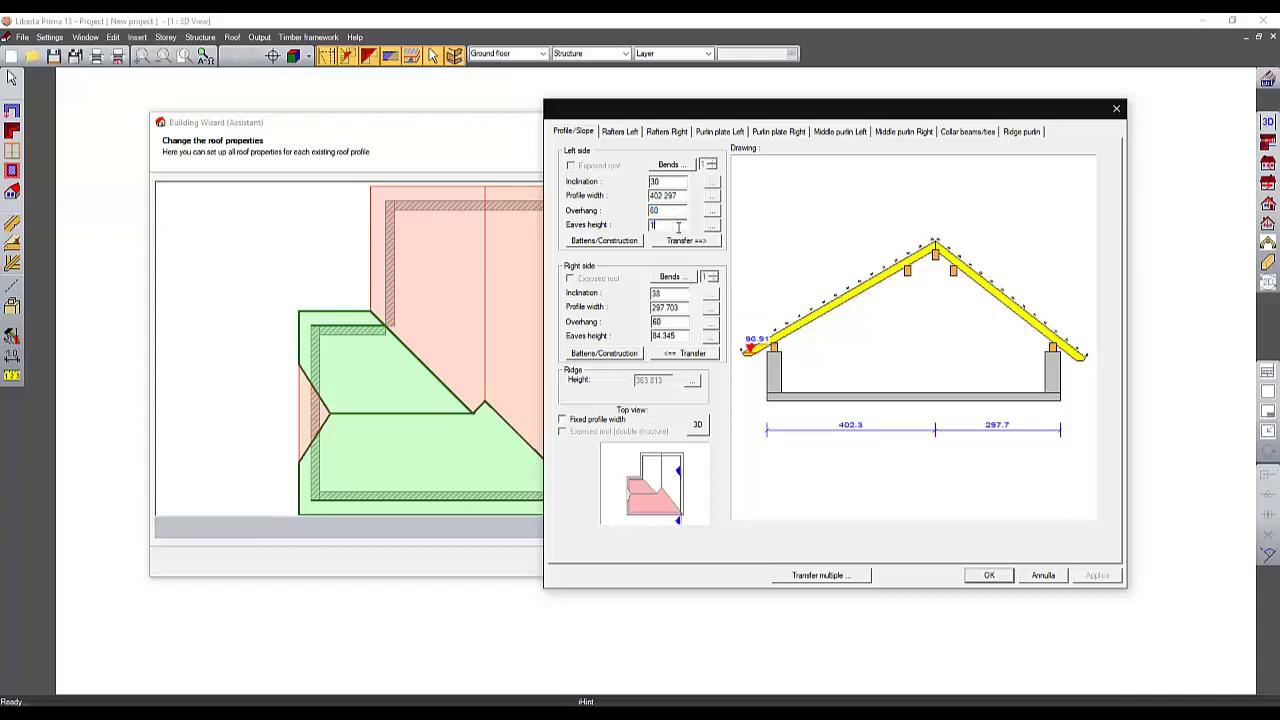
type("50")
key("Return")
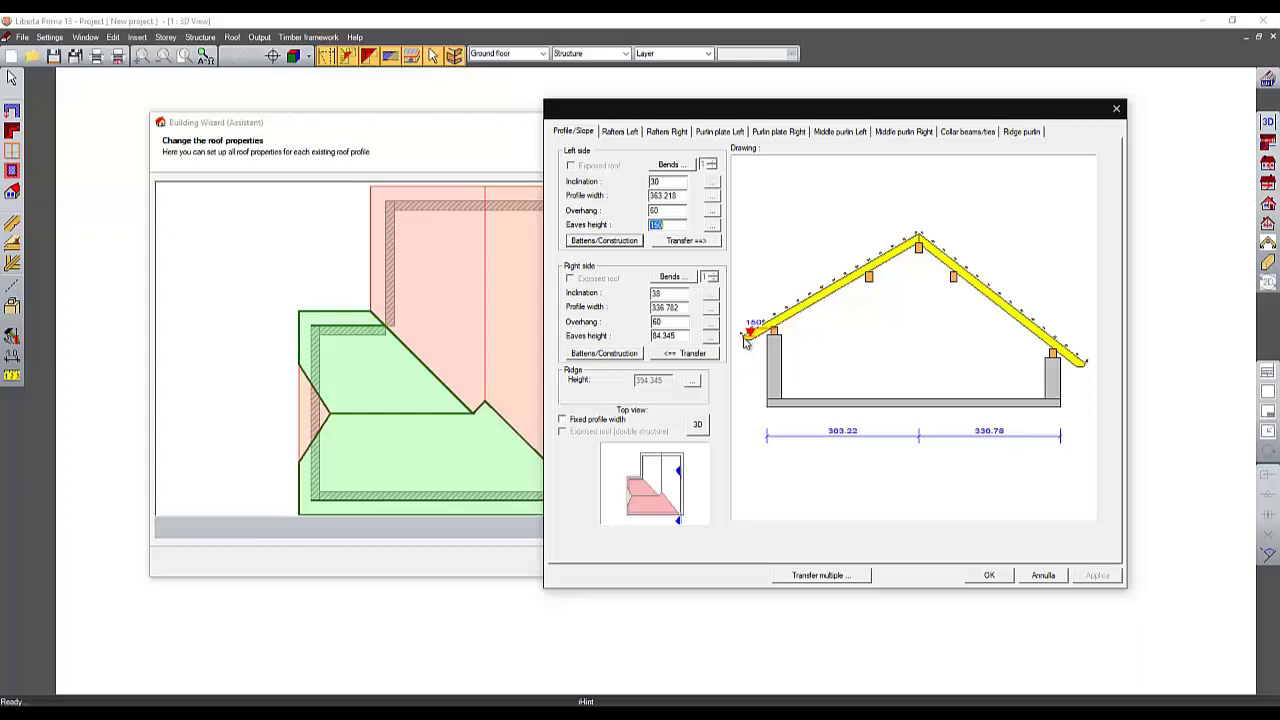
Examine the left side's batten settings, including overhang, eaves height, batten distances, number of roof tiles and roof structure.
left_click(603, 241)
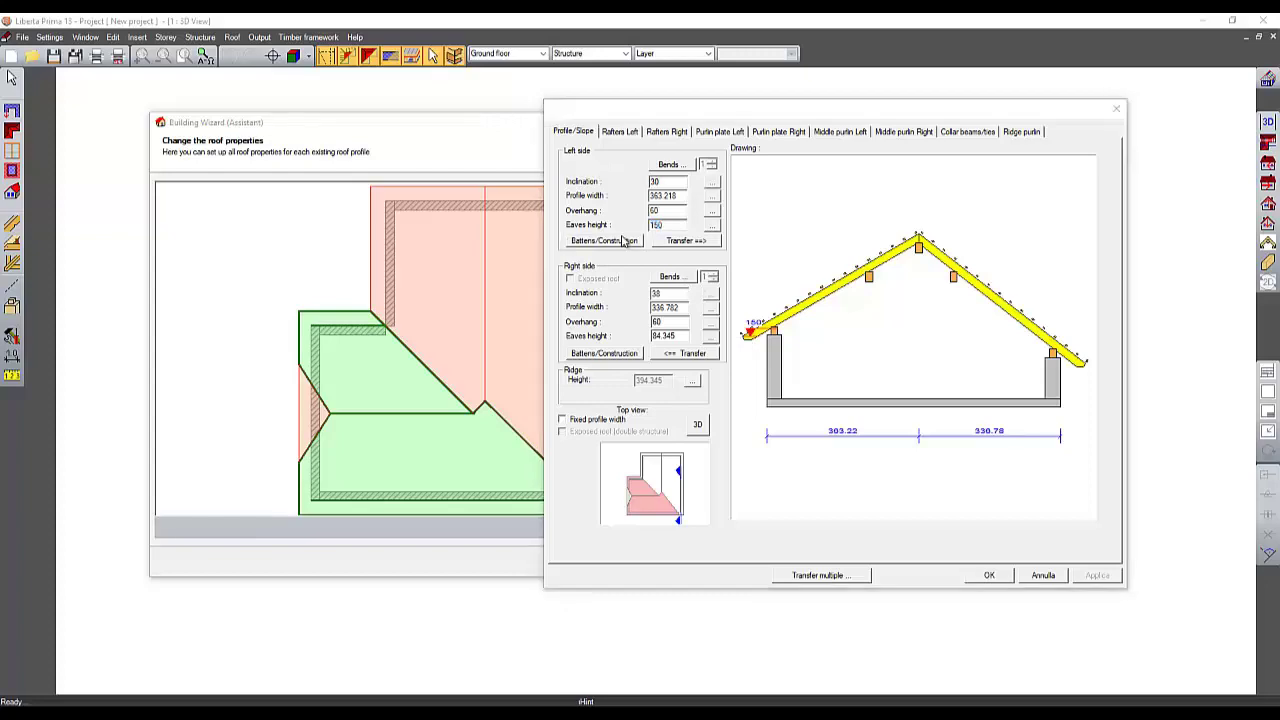
left_click_drag(324, 249, 472, 144)
left_click(272, 283)
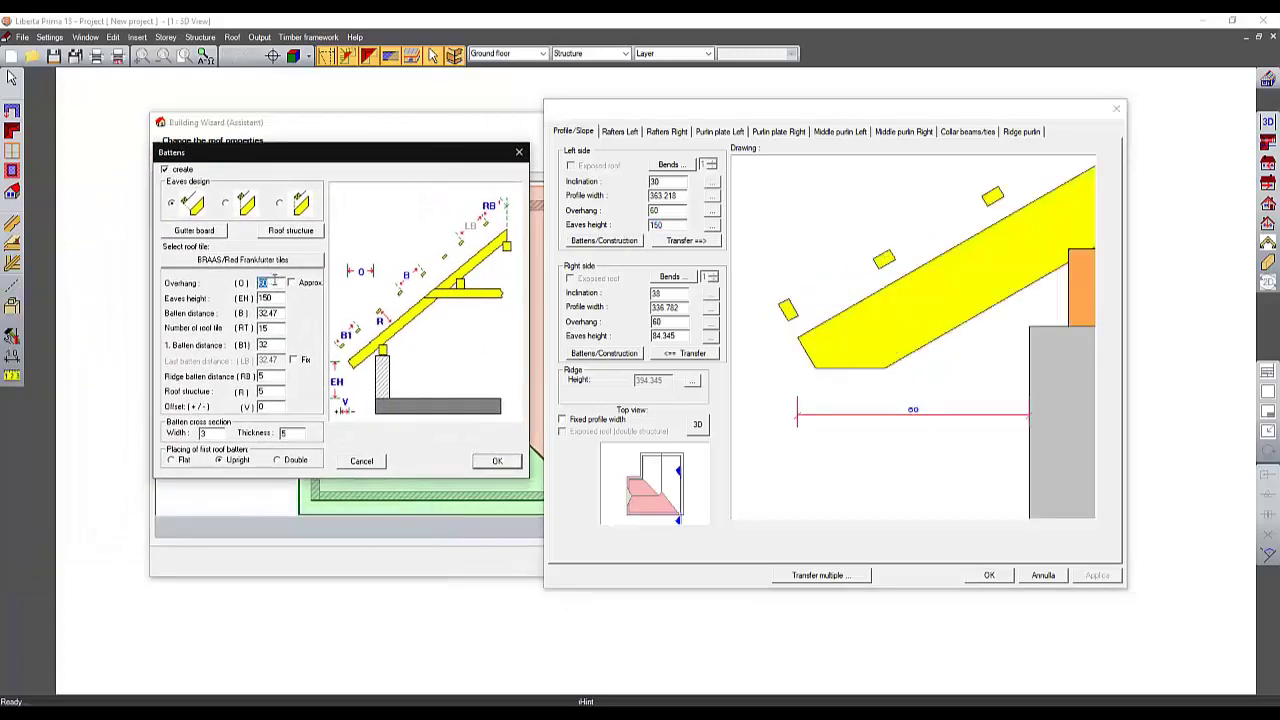
left_click(278, 298)
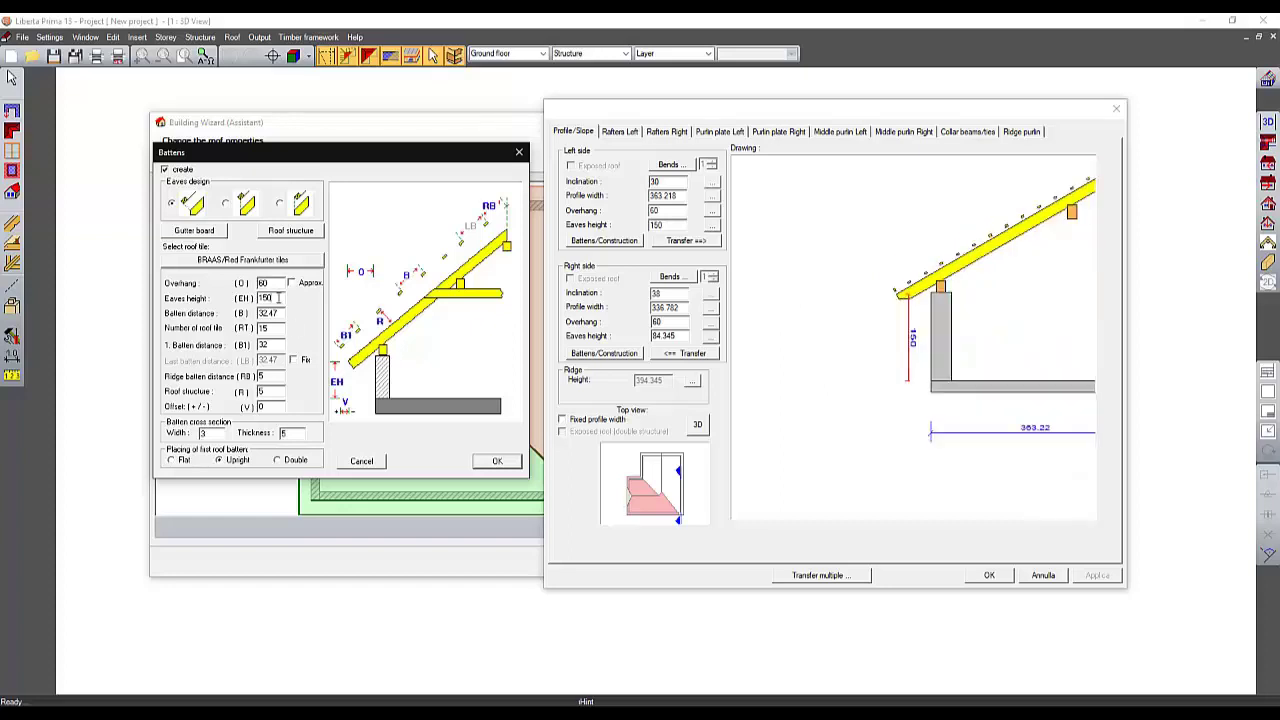
left_click(269, 314)
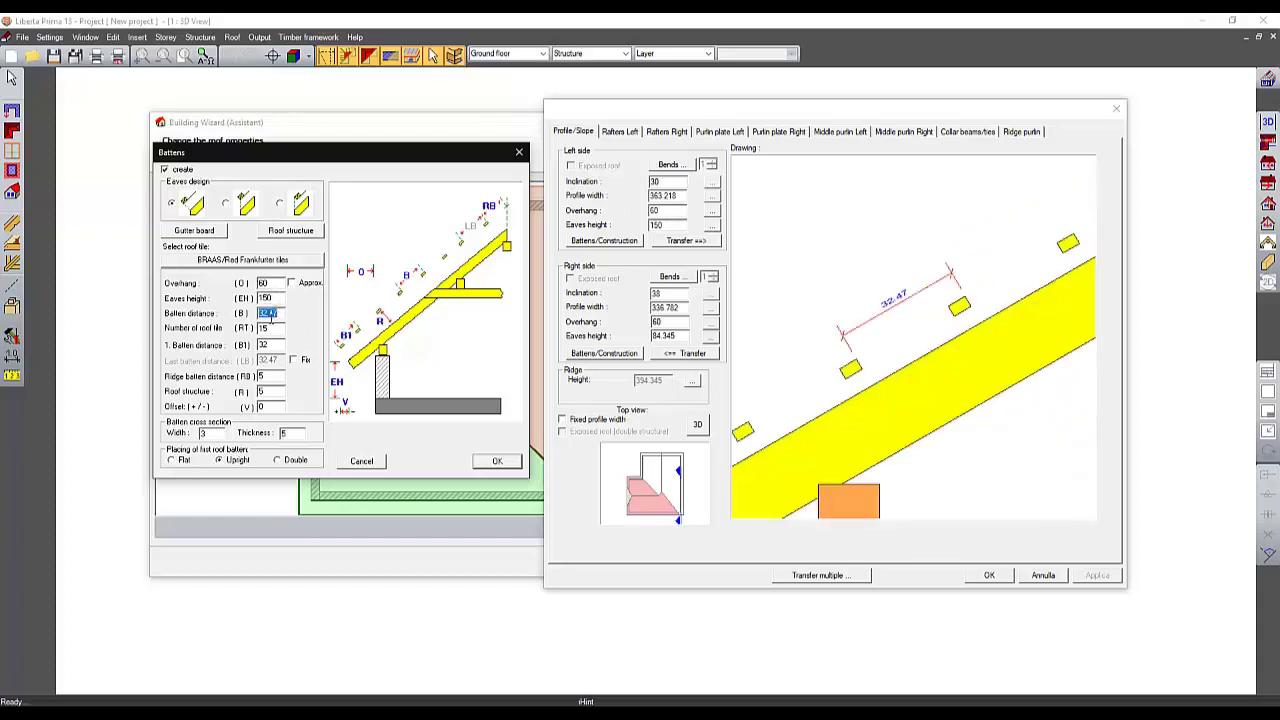
left_click(272, 328)
left_click(271, 344)
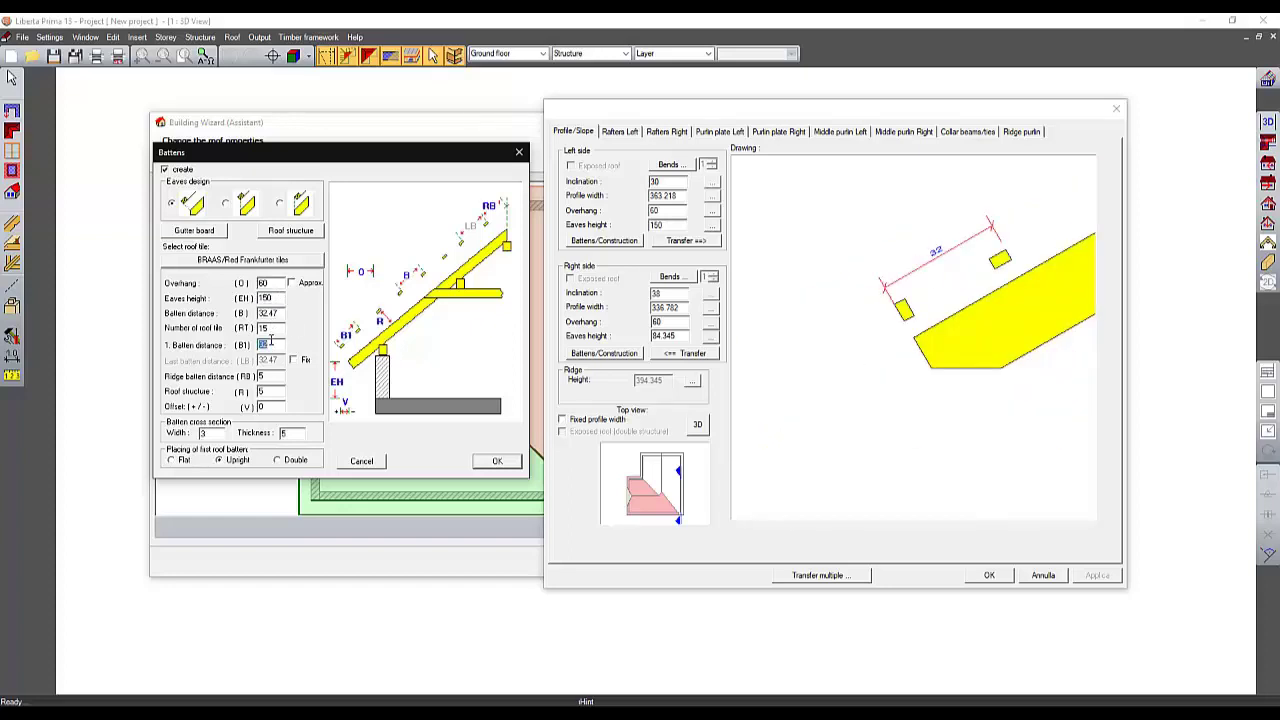
left_click(266, 376)
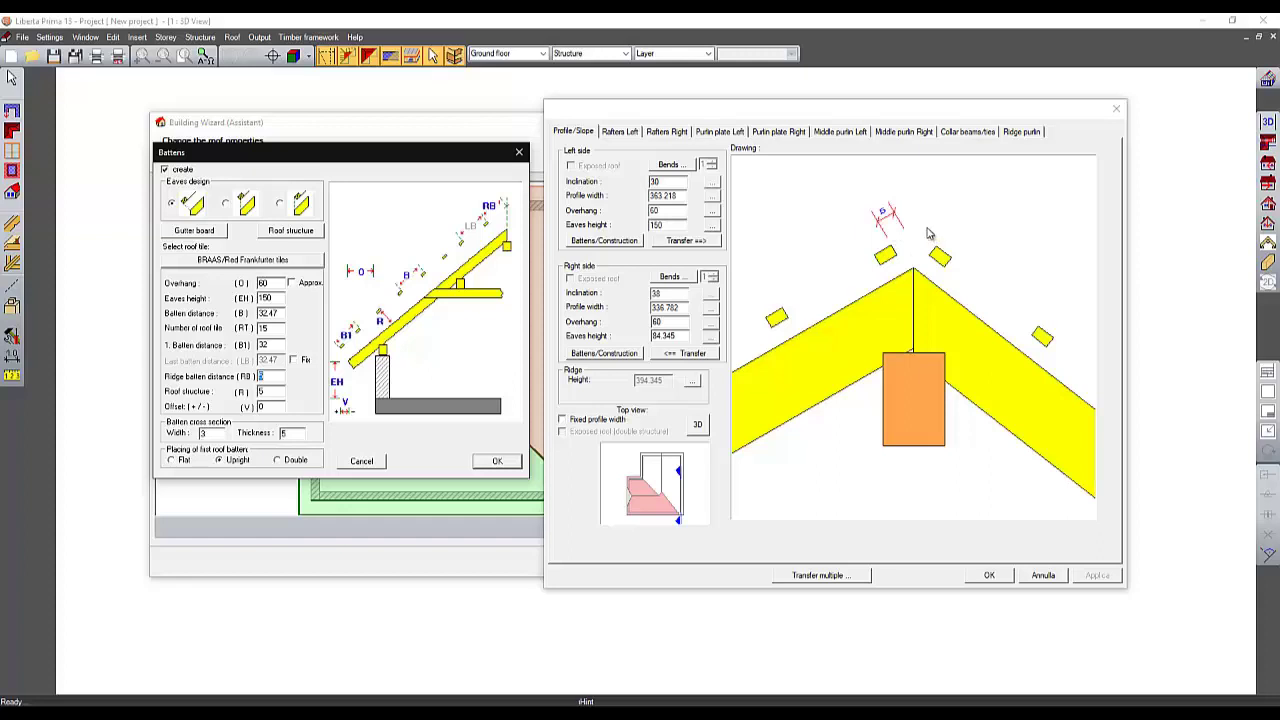
left_click(270, 392)
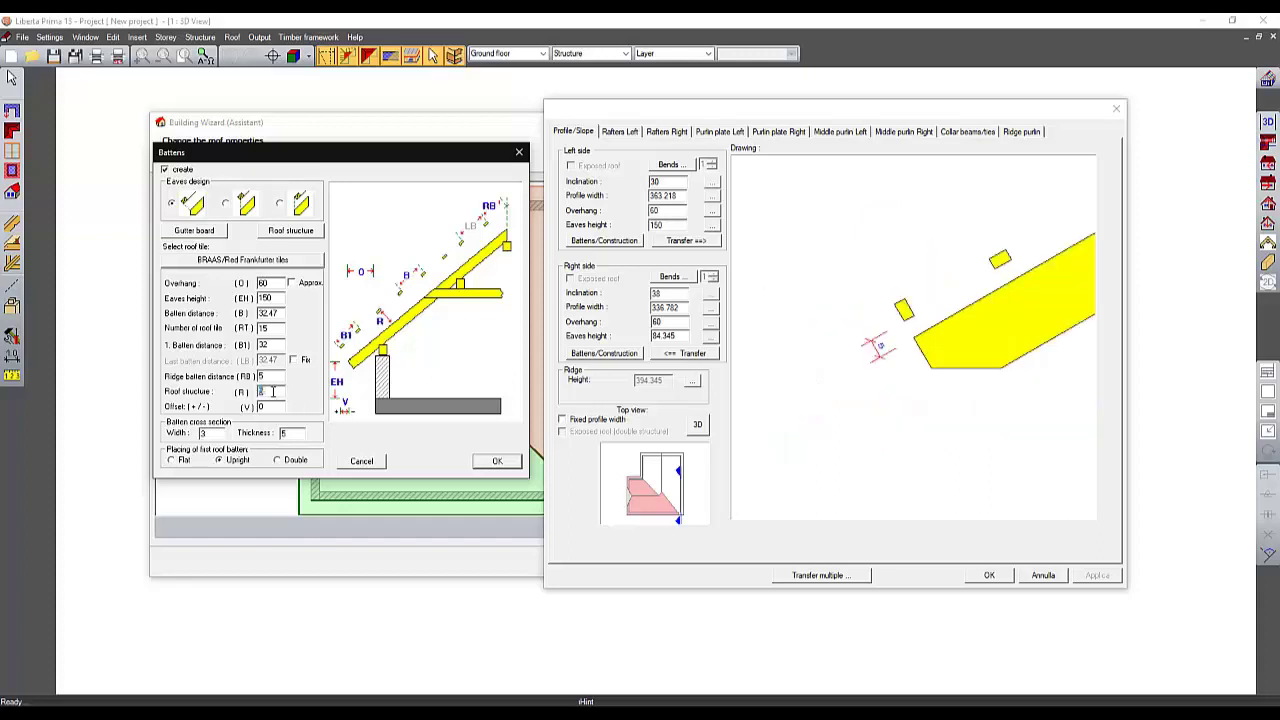
left_click(512, 460)
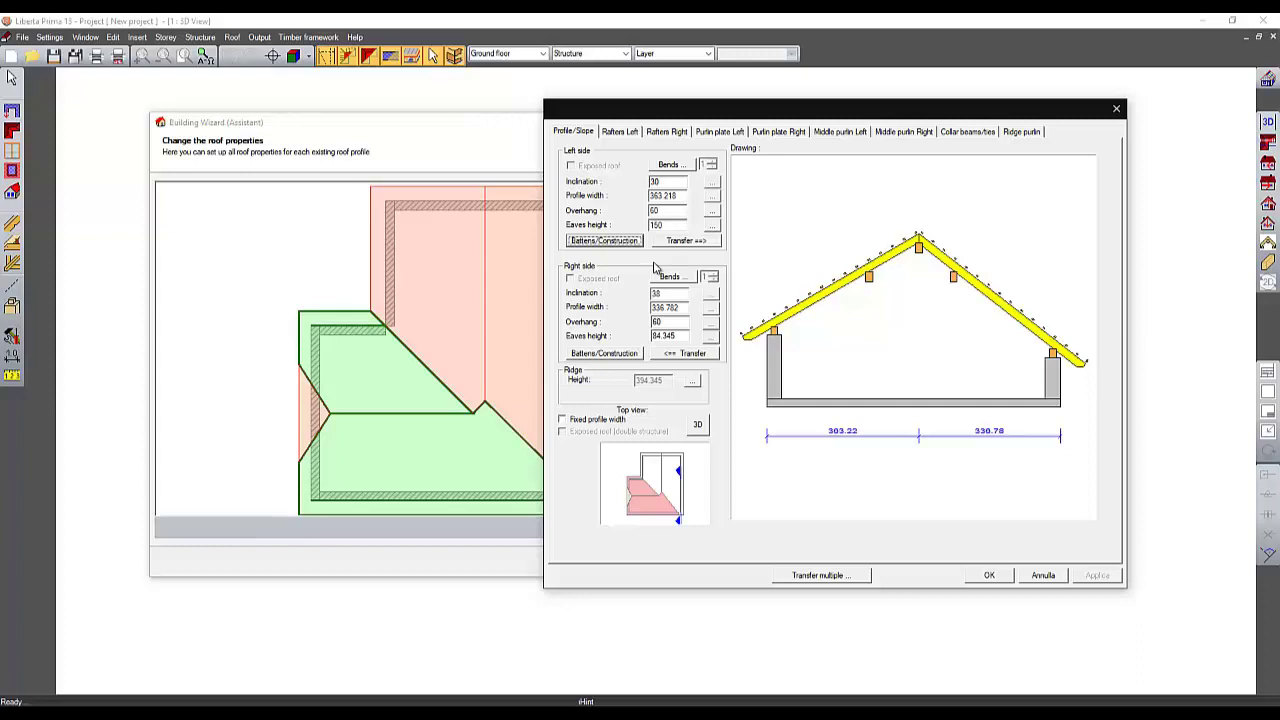
Transfer the left-side slope settings to the right side and set the left rafters' thickness to 20.
left_click(684, 242)
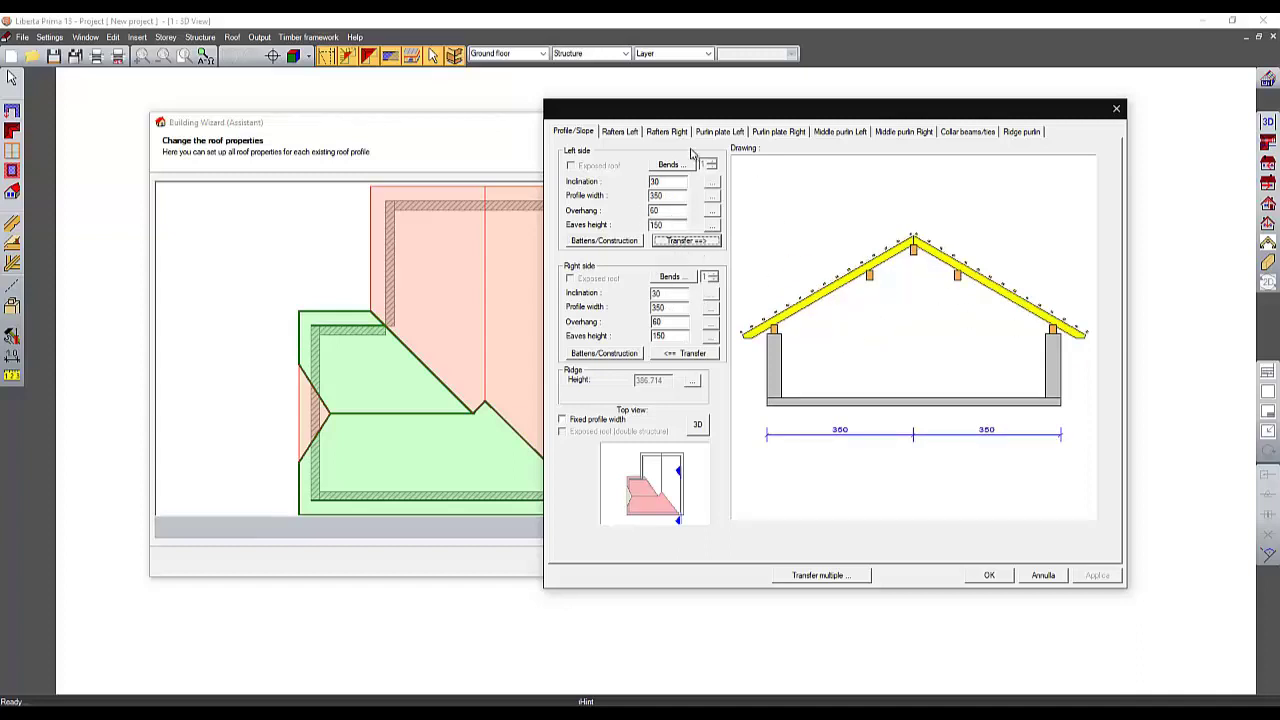
left_click(628, 138)
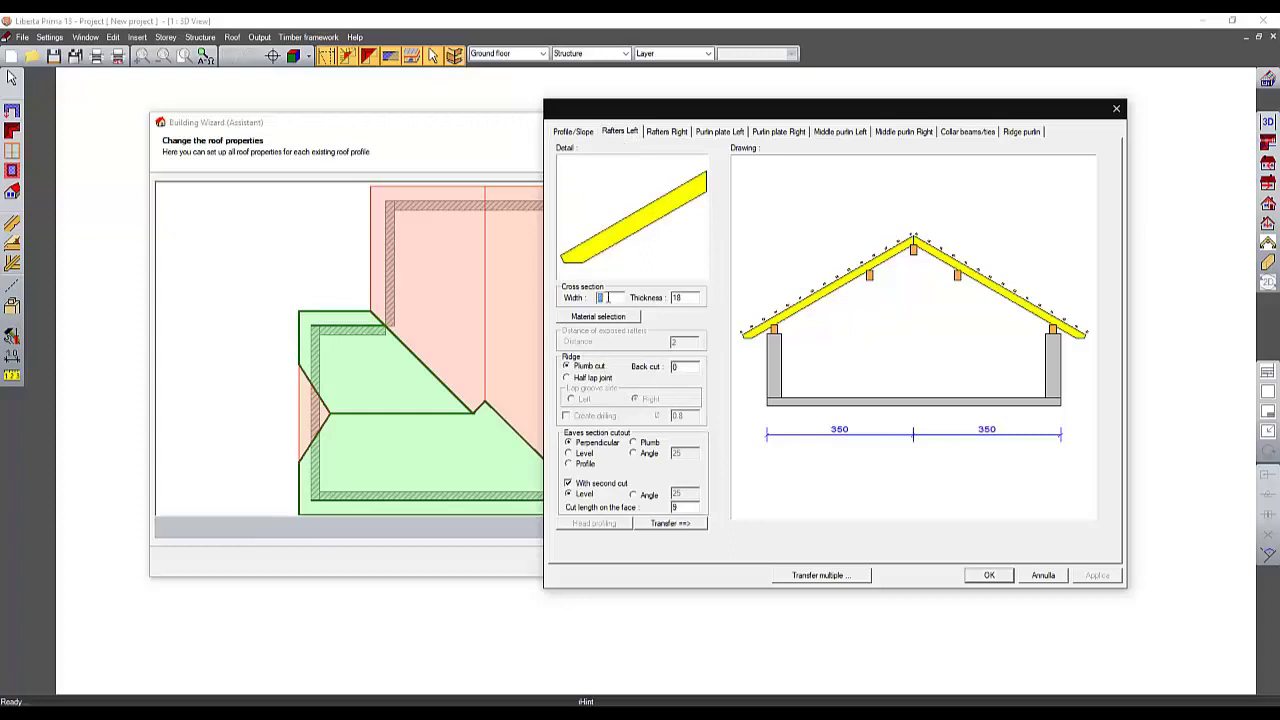
double_click(691, 297)
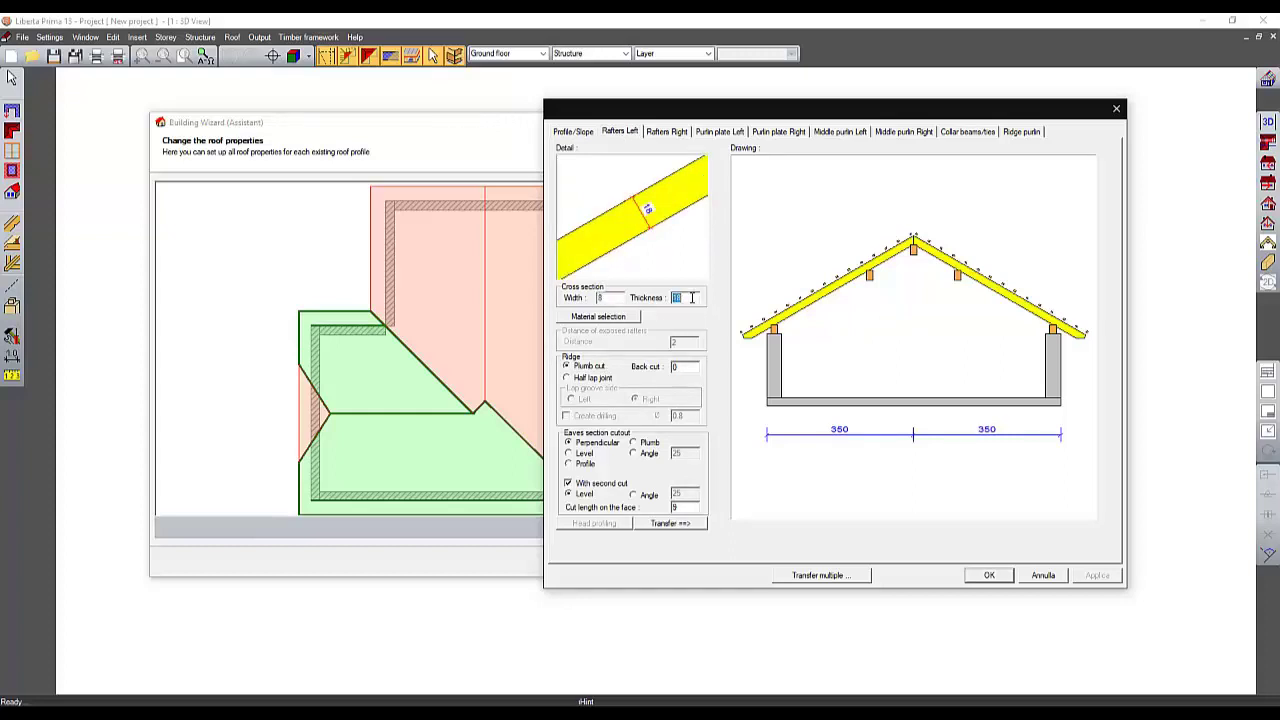
Give the left rafters a half lap joint at the ridge with a drilling of diameter 1.5.
left_click(587, 367)
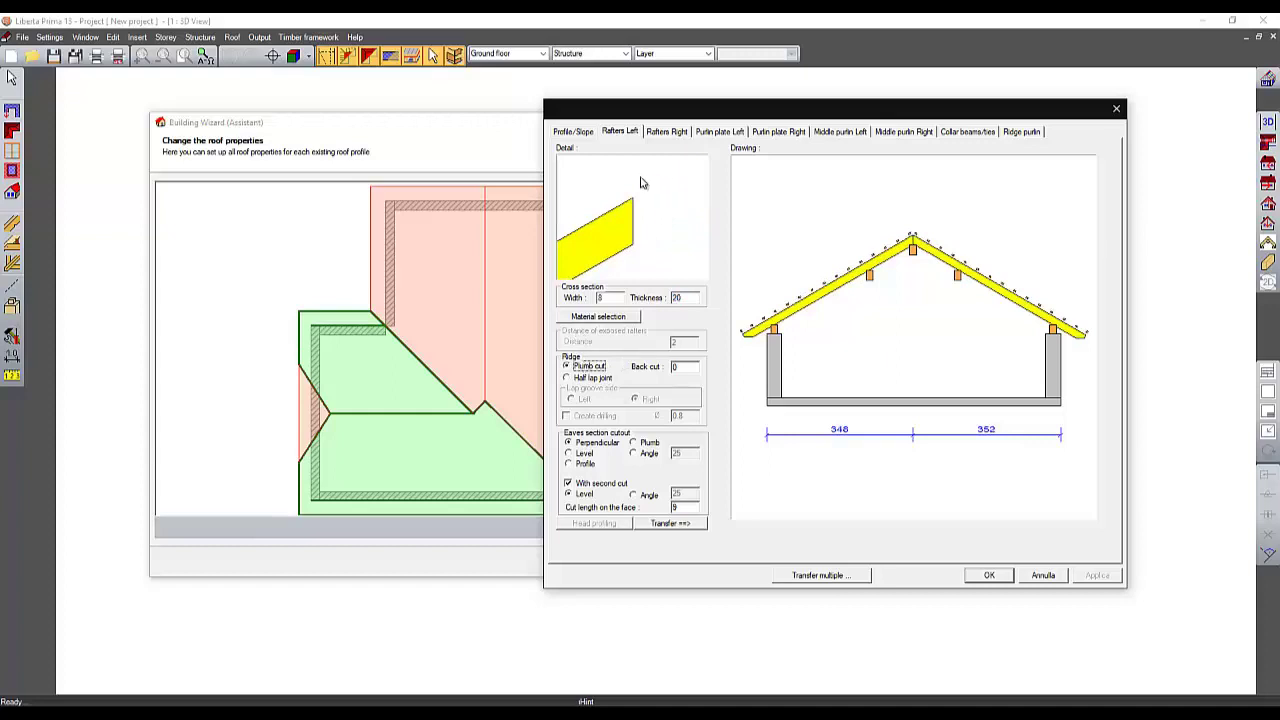
left_click(594, 379)
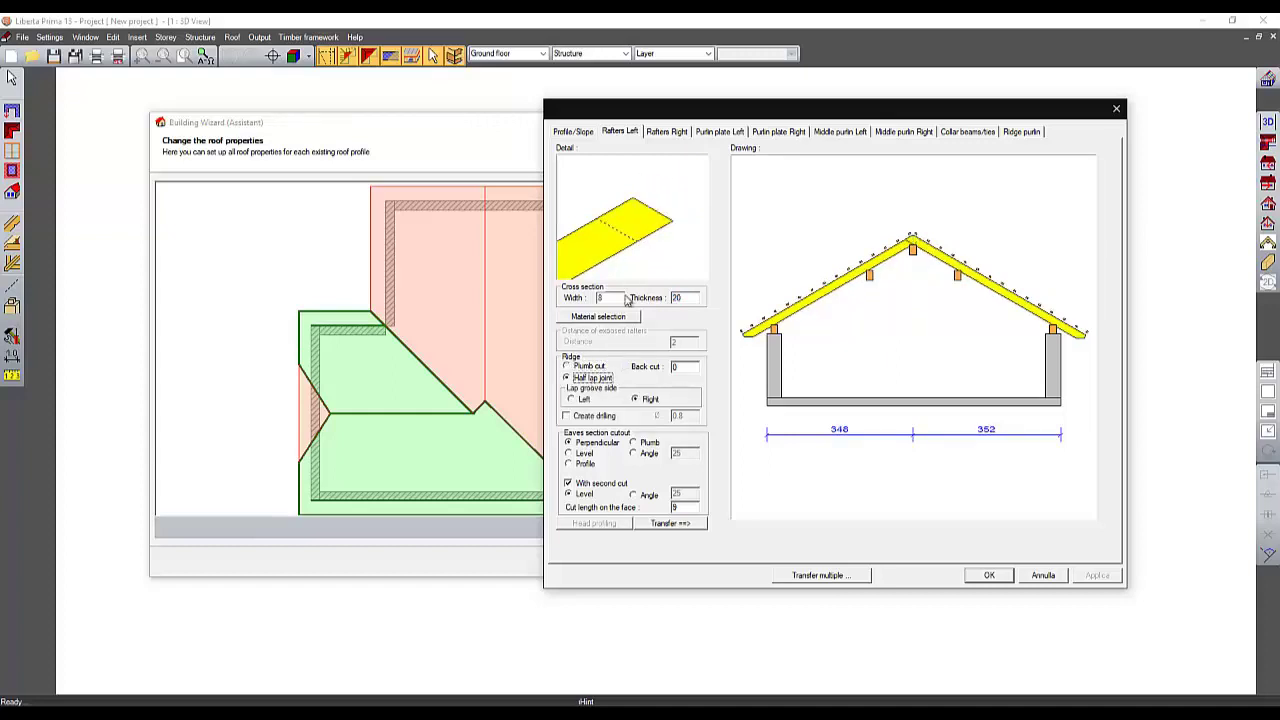
left_click(594, 418)
key("Tab")
type("1.5")
Set the left rafters' eaves section cutout to an angle of 35 and transfer the rafter settings to the right side.
left_click(598, 445)
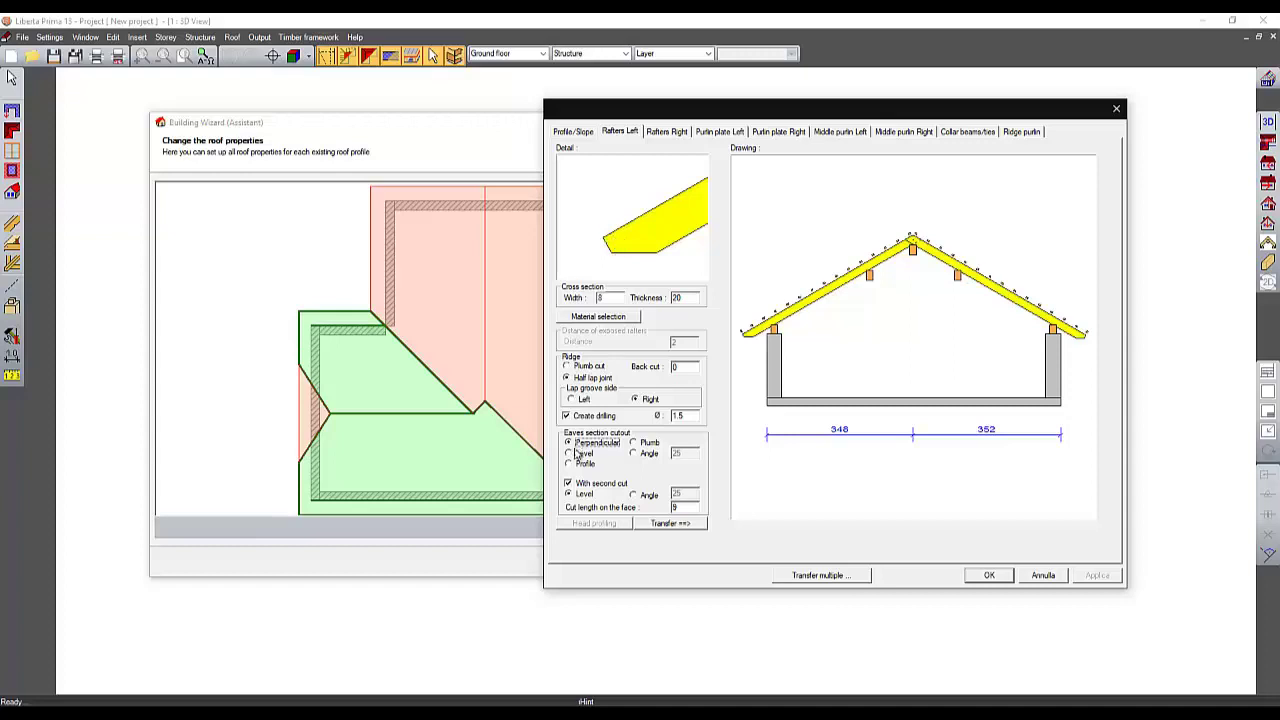
left_click(636, 444)
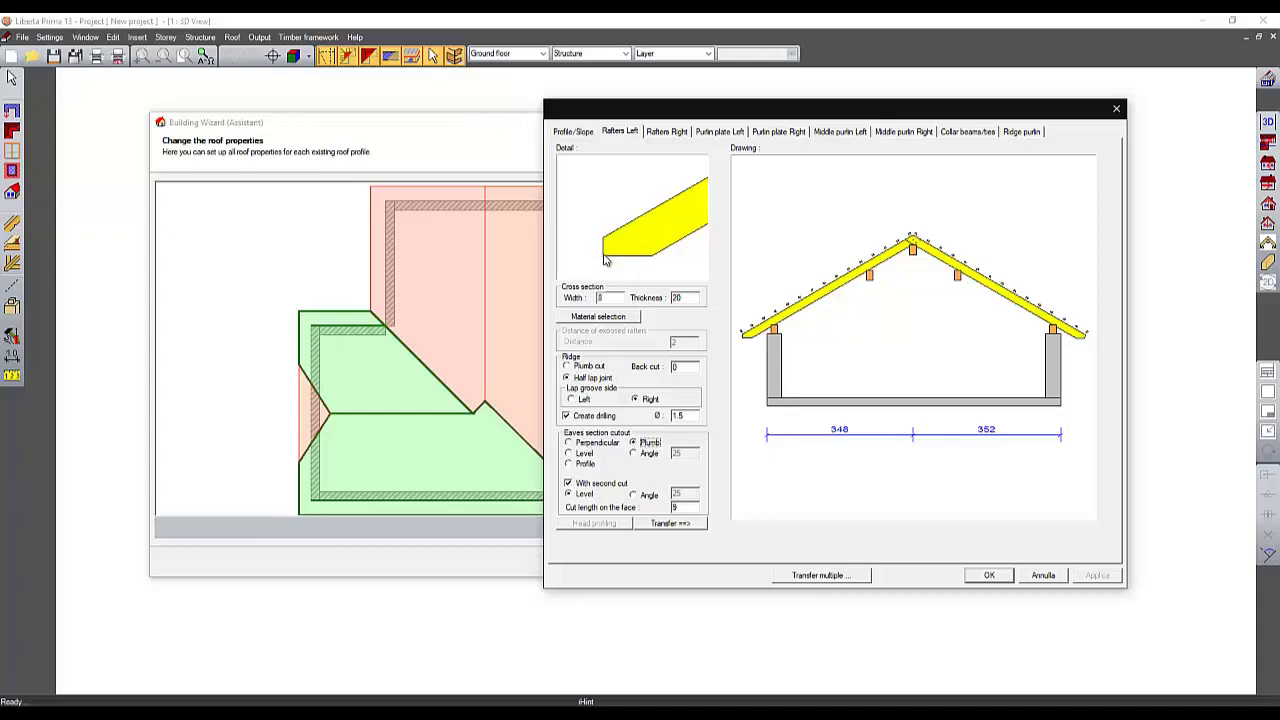
left_click(584, 454)
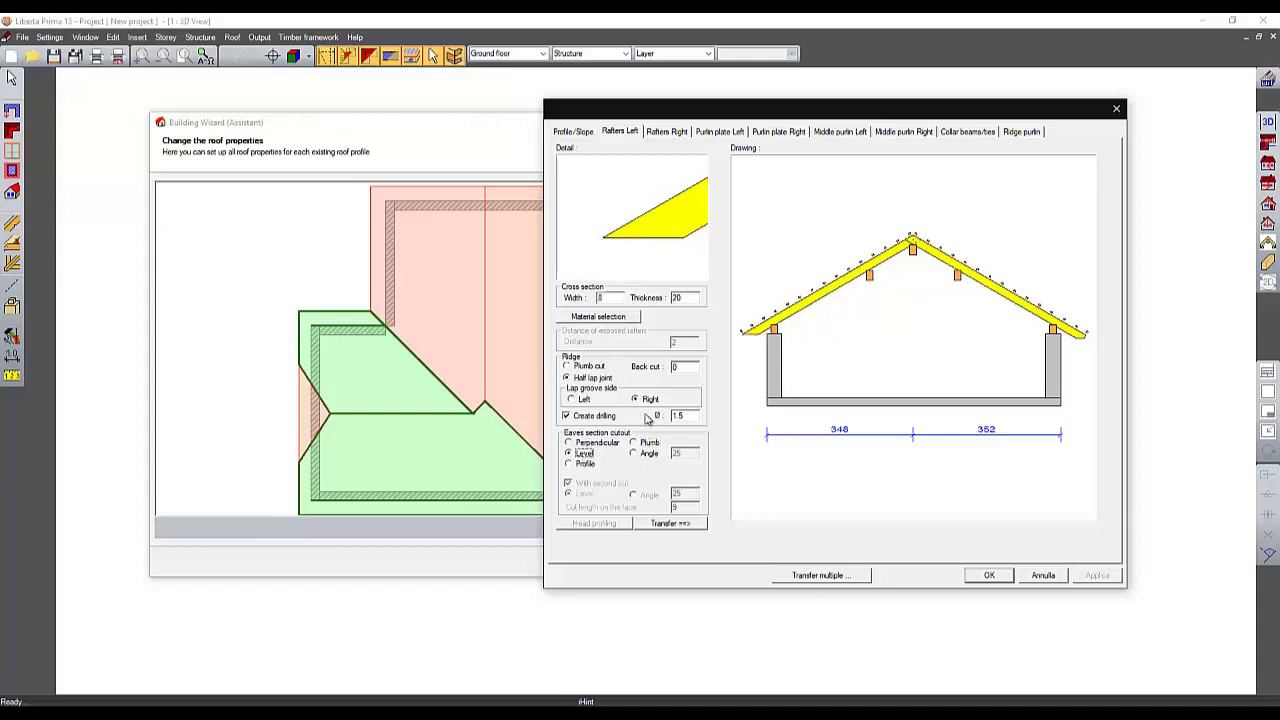
left_click(648, 453)
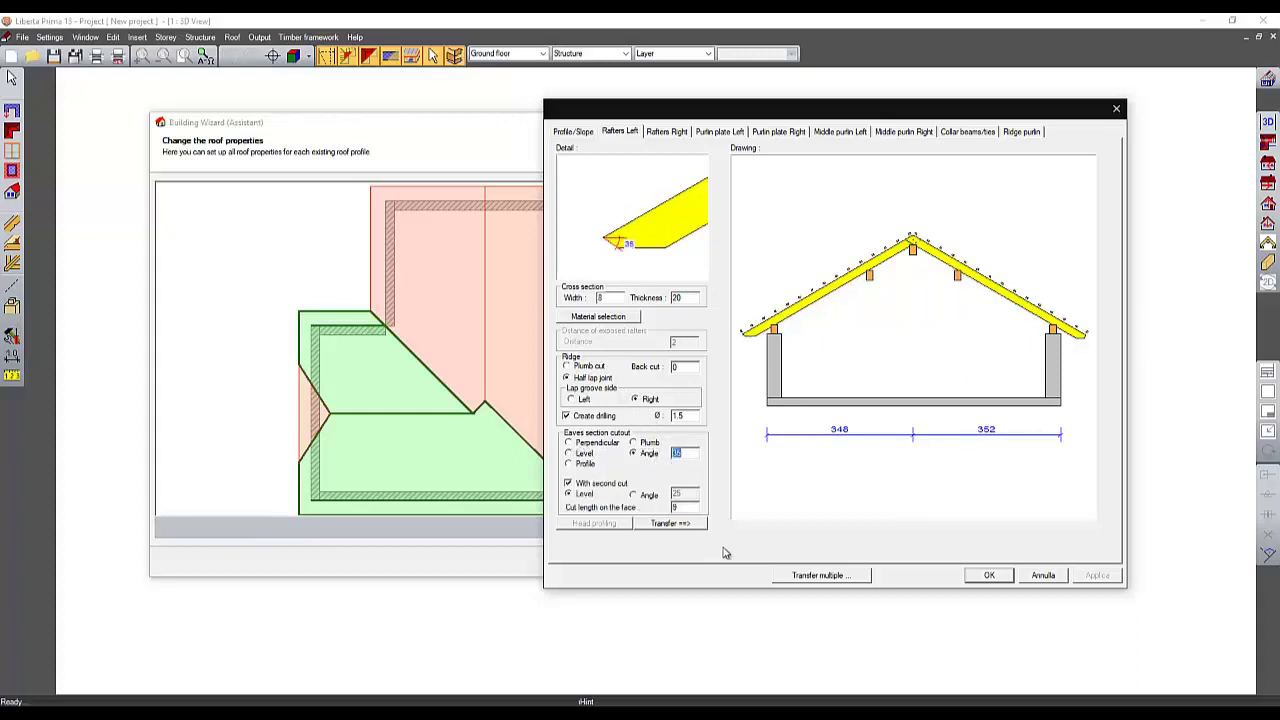
left_click(677, 507)
left_click(700, 524)
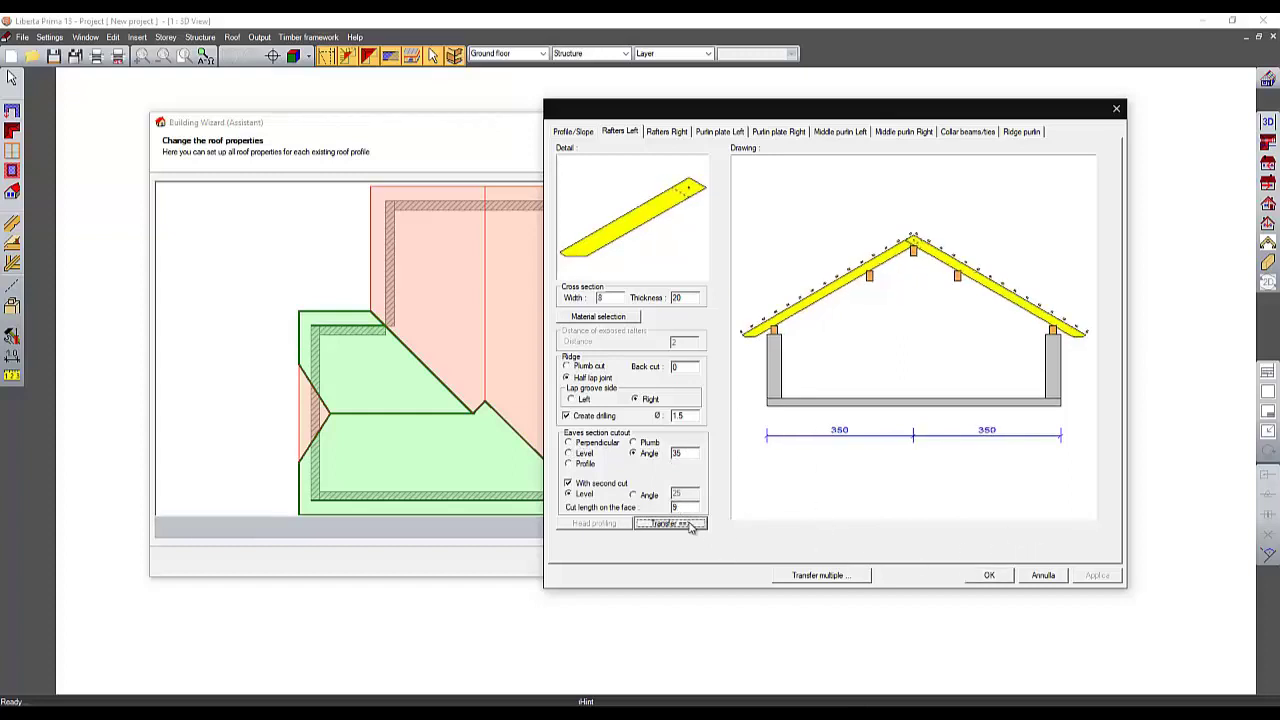
Define the left purlin plate by plumb HAP and set its side distance to 0.
left_click(720, 132)
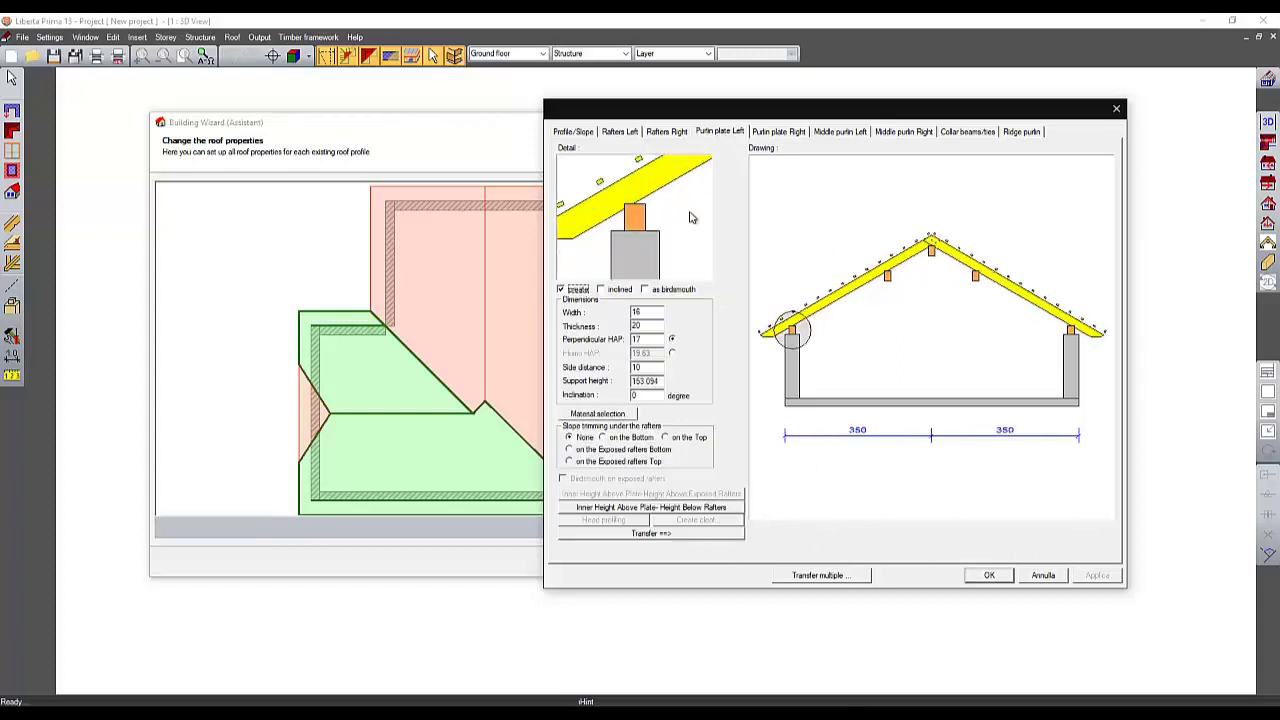
left_click(646, 312)
double_click(647, 326)
double_click(647, 339)
left_click(671, 353)
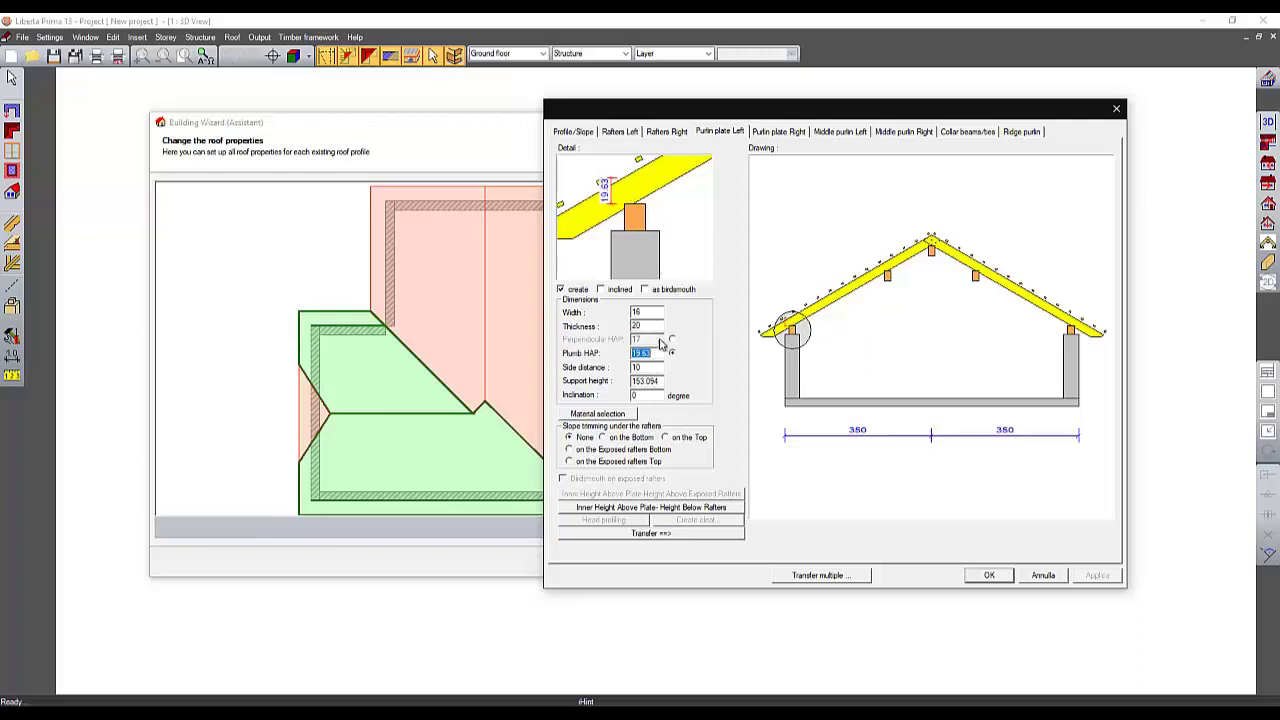
left_click(651, 368)
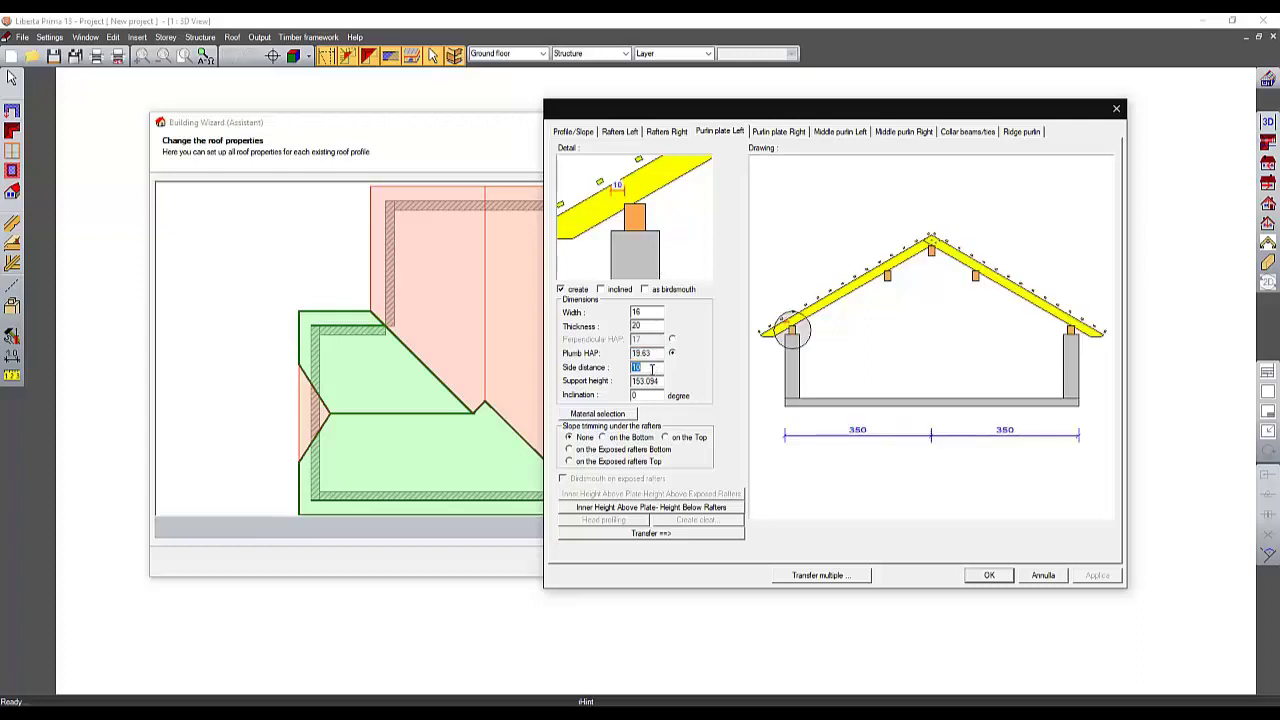
type("0")
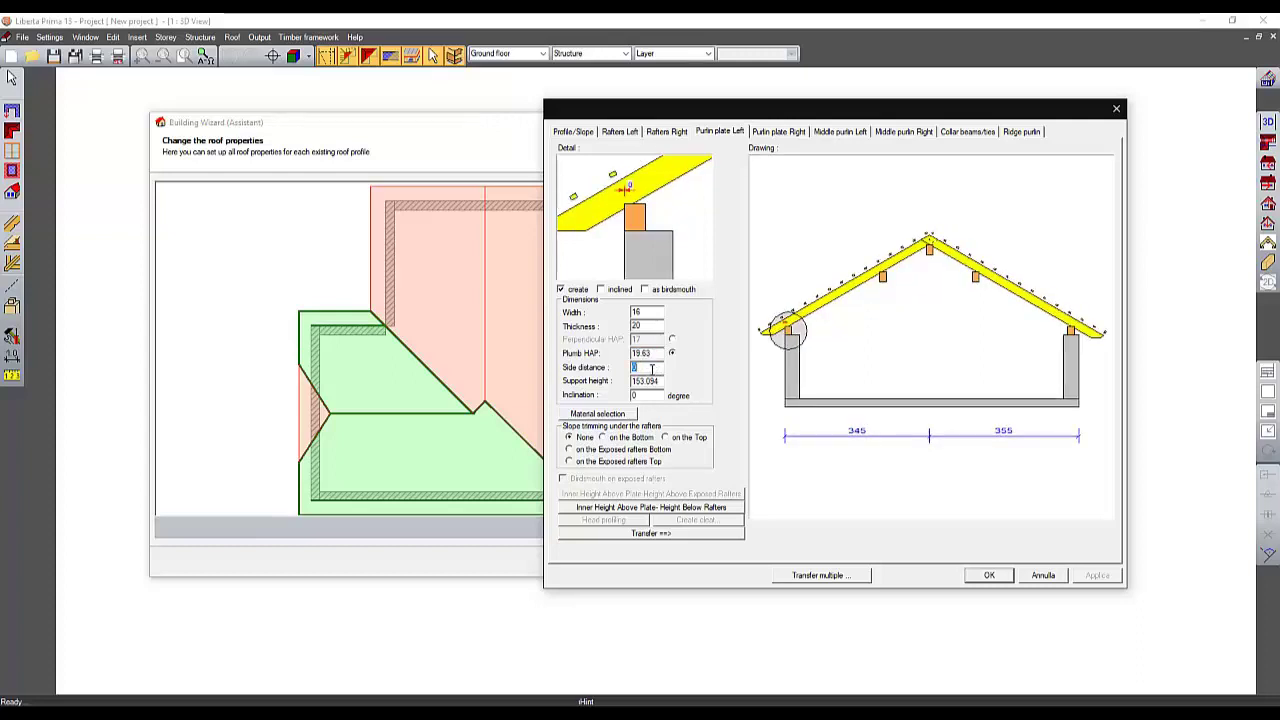
Set the left purlin plate's support height to 200.
left_click(646, 381)
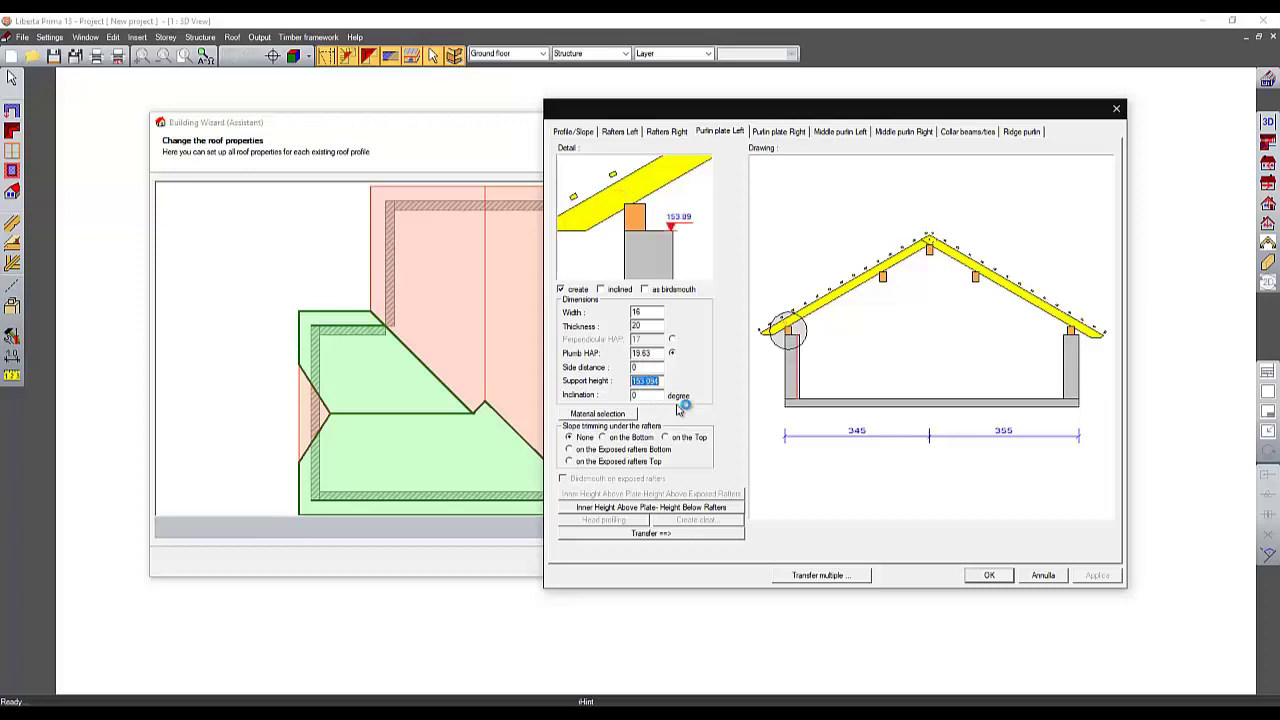
type("200")
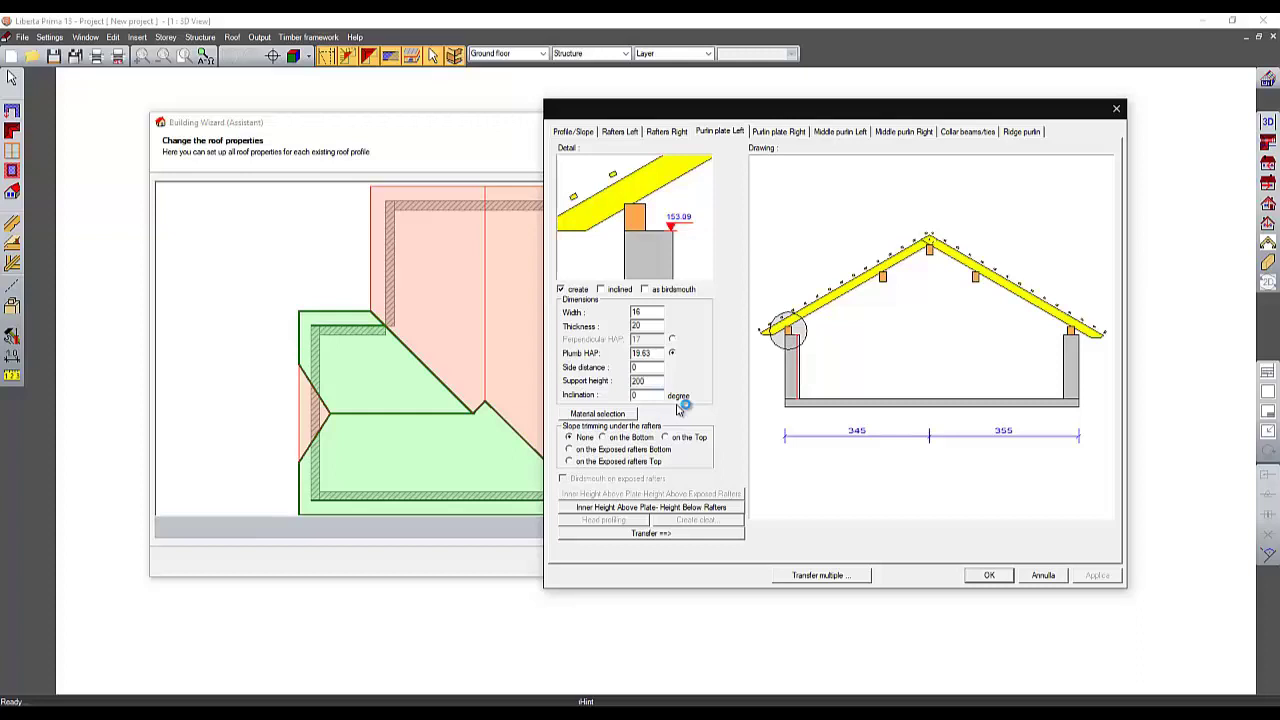
key("Return")
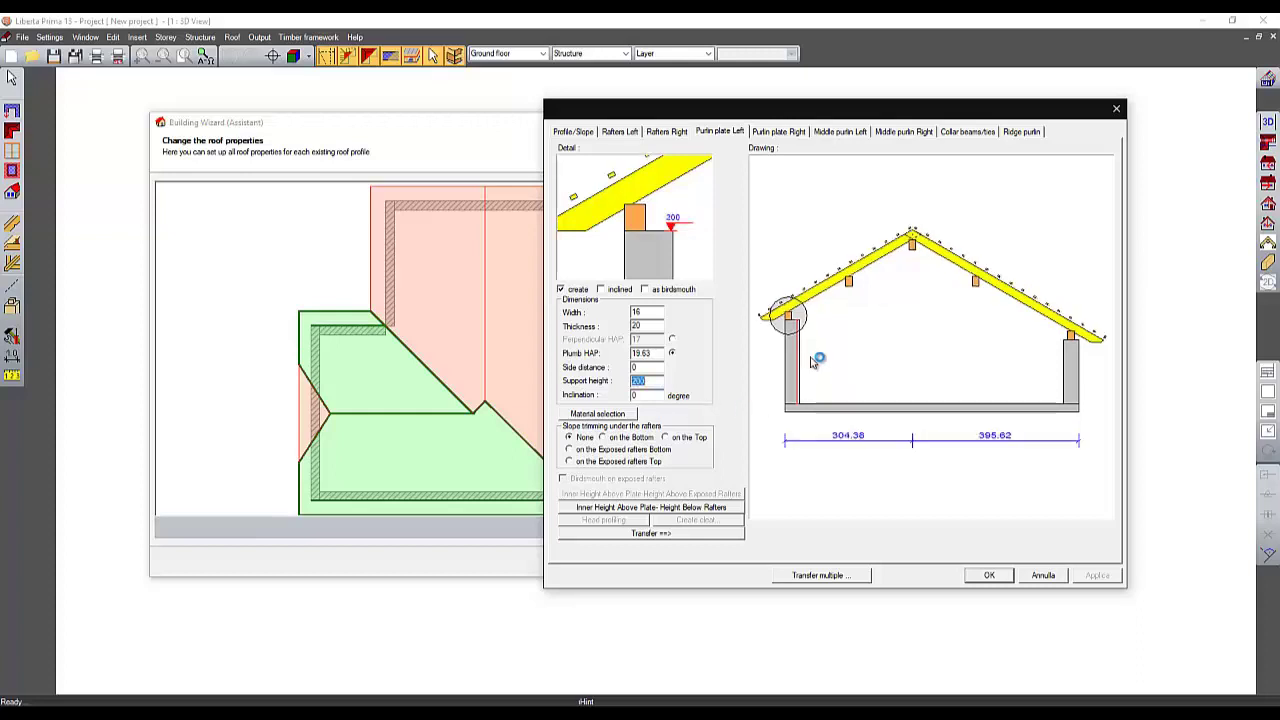
left_click(660, 395)
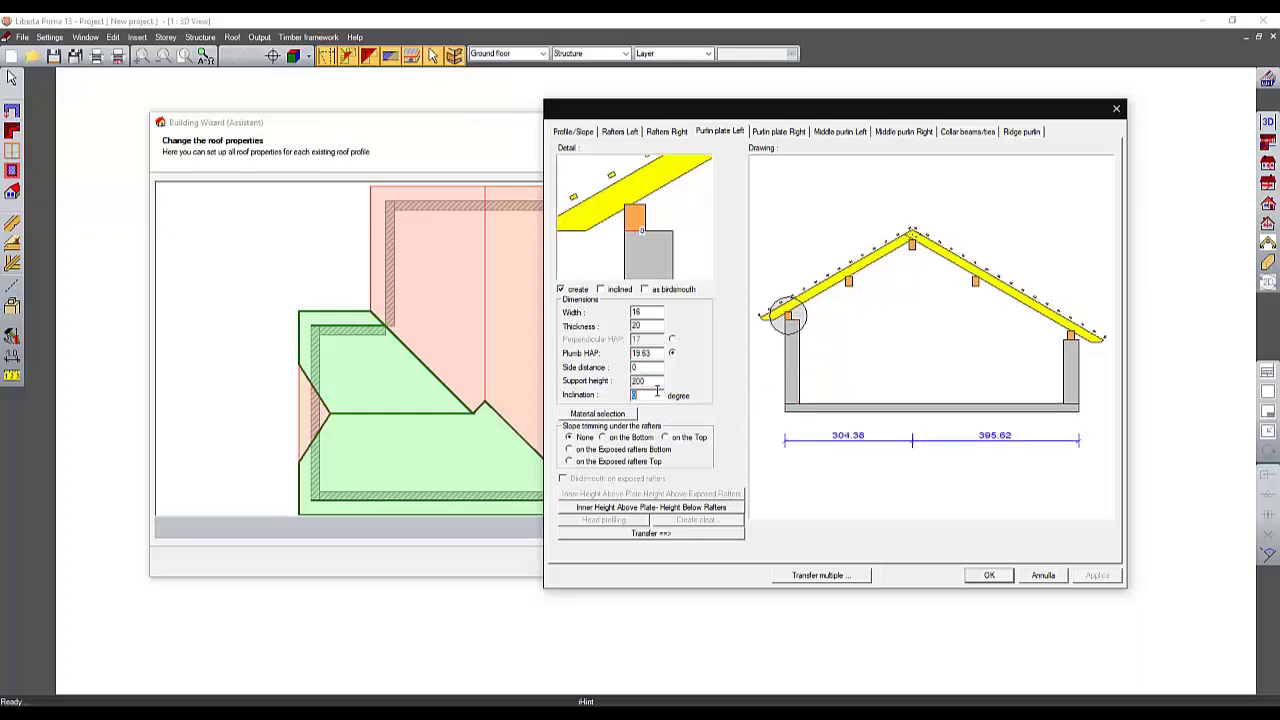
Try trimming the left purlin plate to the roof slope on the bottom and on the top.
left_click(588, 442)
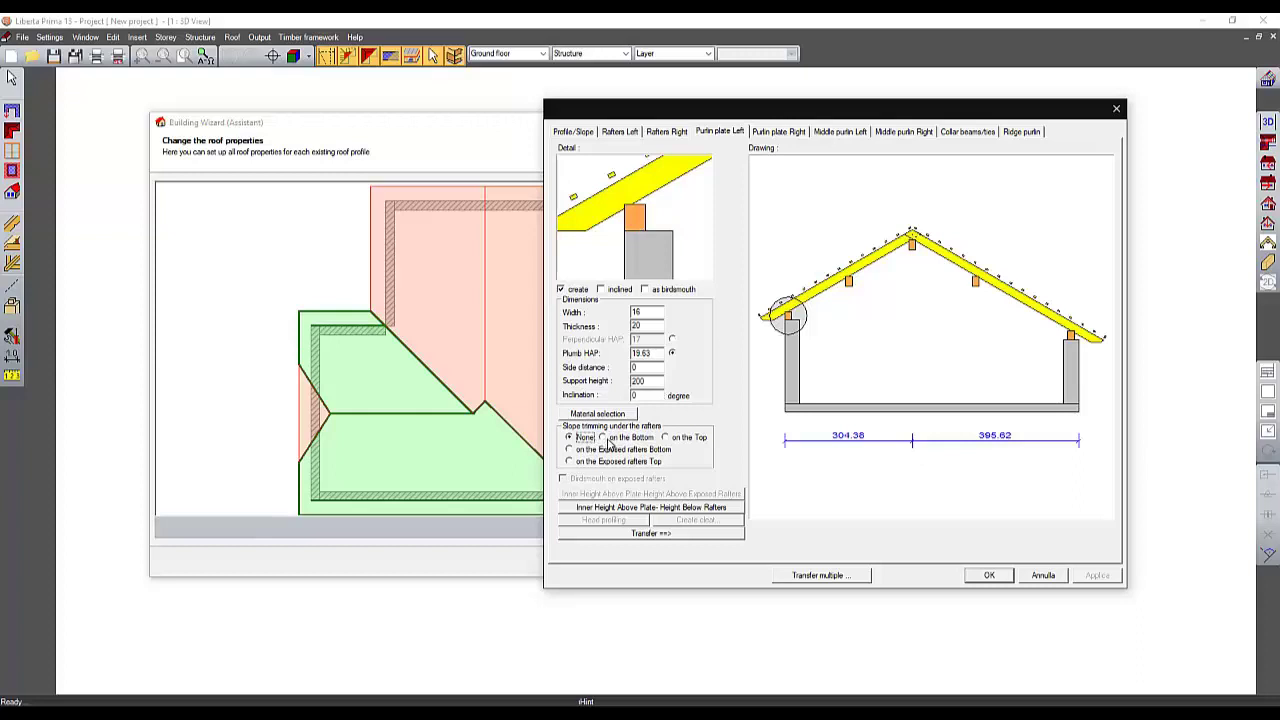
left_click(607, 440)
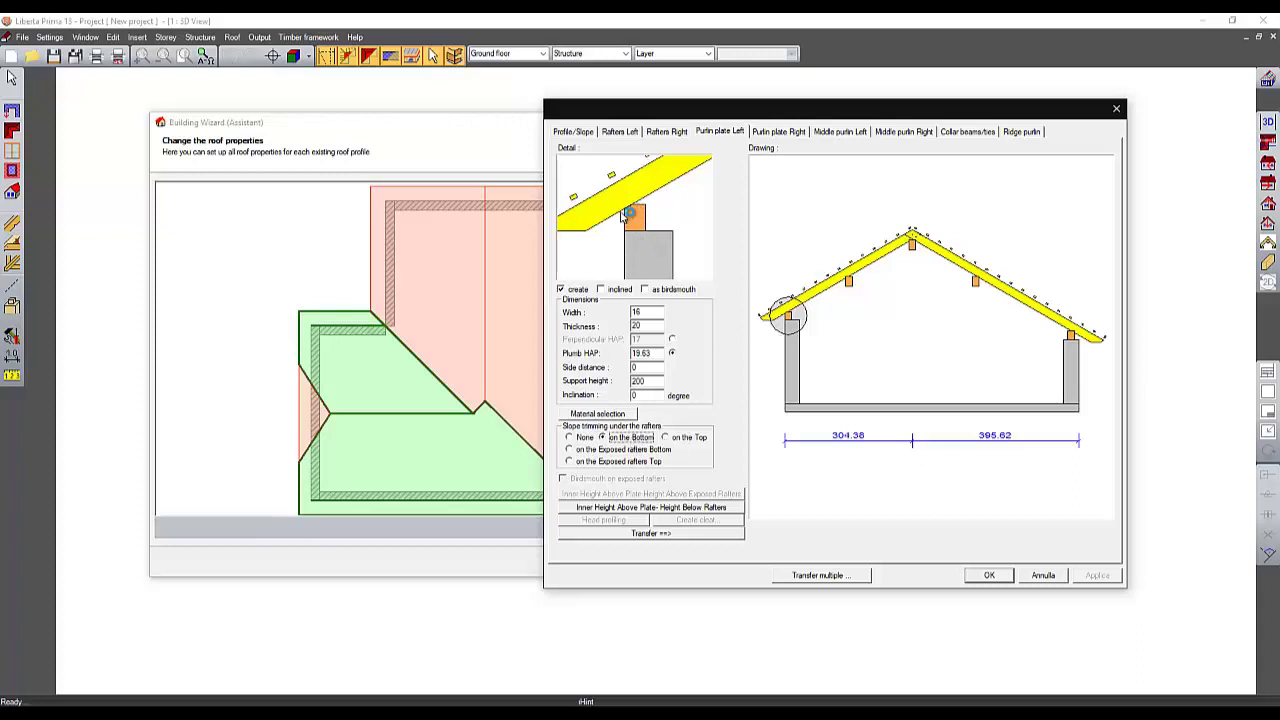
left_click(677, 442)
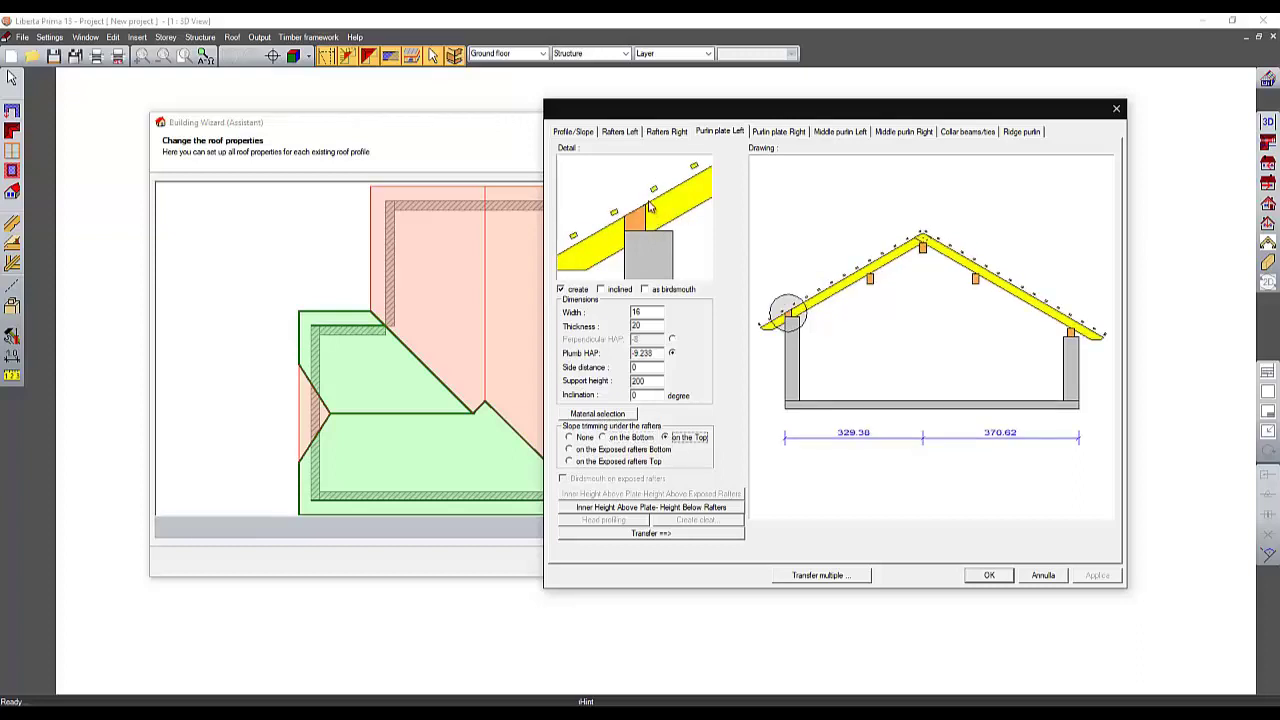
left_click(655, 326)
Set the left purlin plate's slope trimming to None and transfer the plate settings to the right side.
left_click(587, 440)
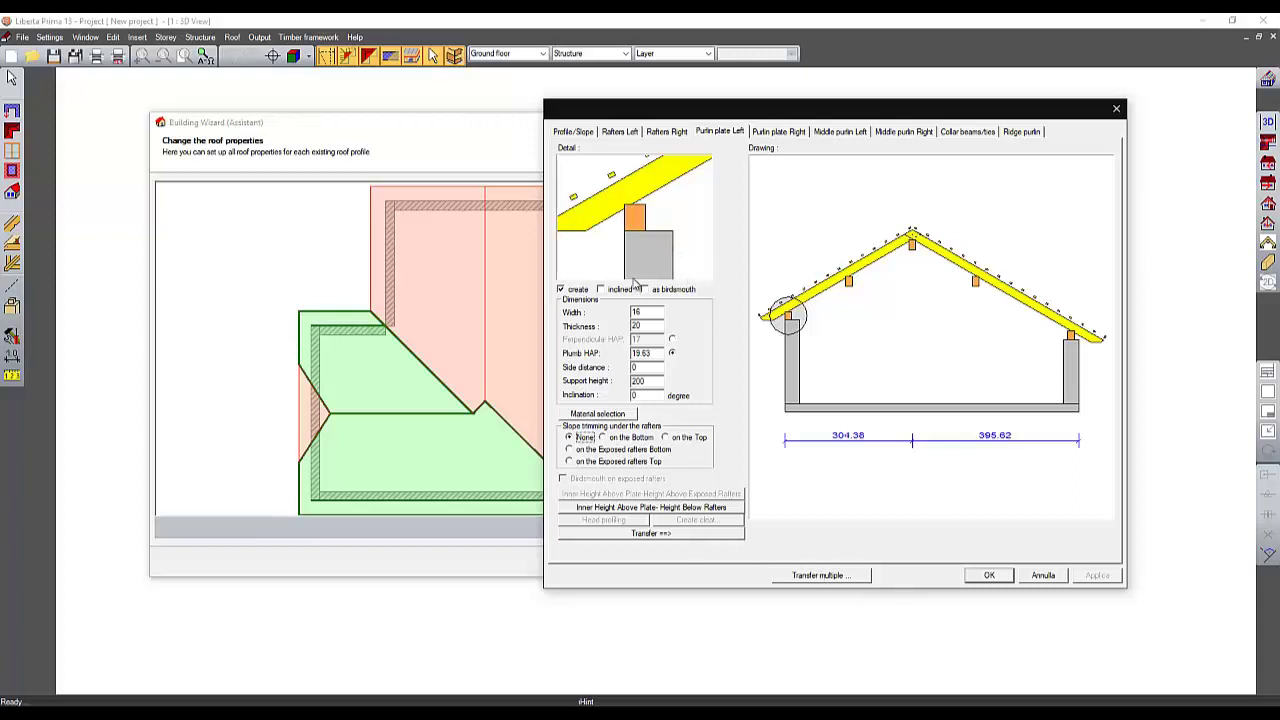
left_click(684, 533)
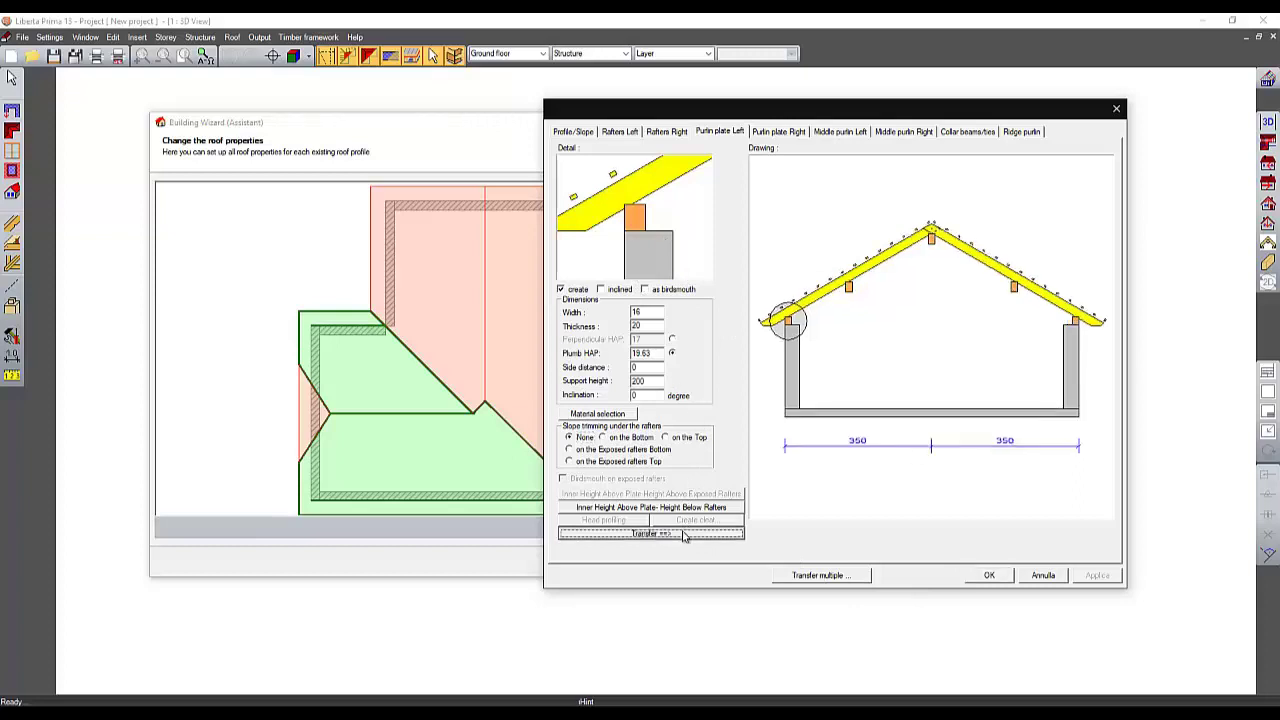
Define the left middle purlin's position by side distance instead of support height.
left_click(813, 133)
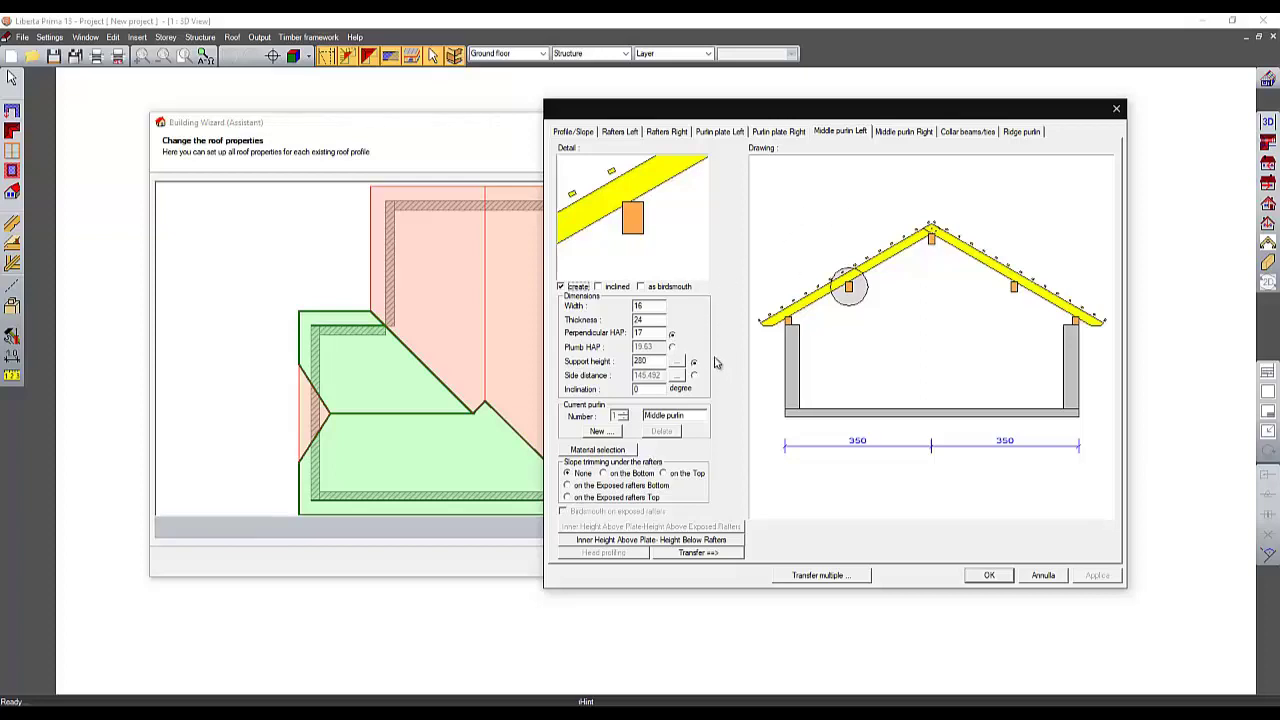
left_click(660, 319)
double_click(660, 319)
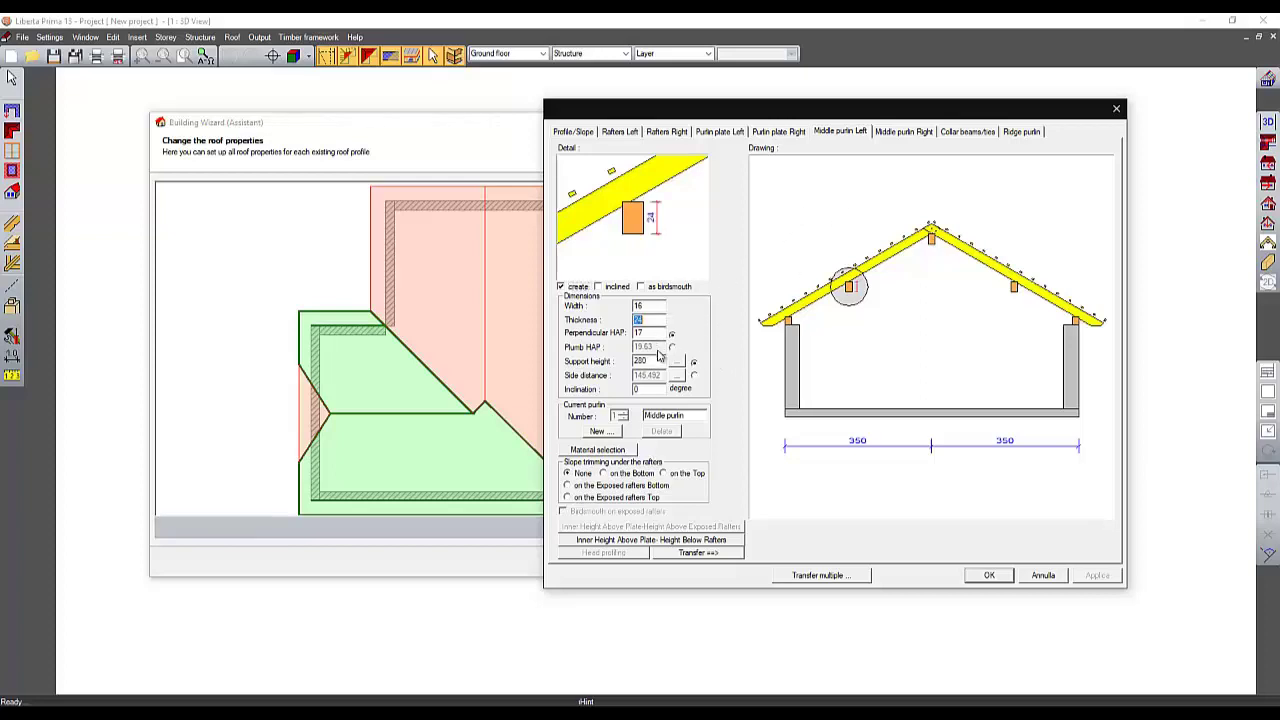
double_click(658, 361)
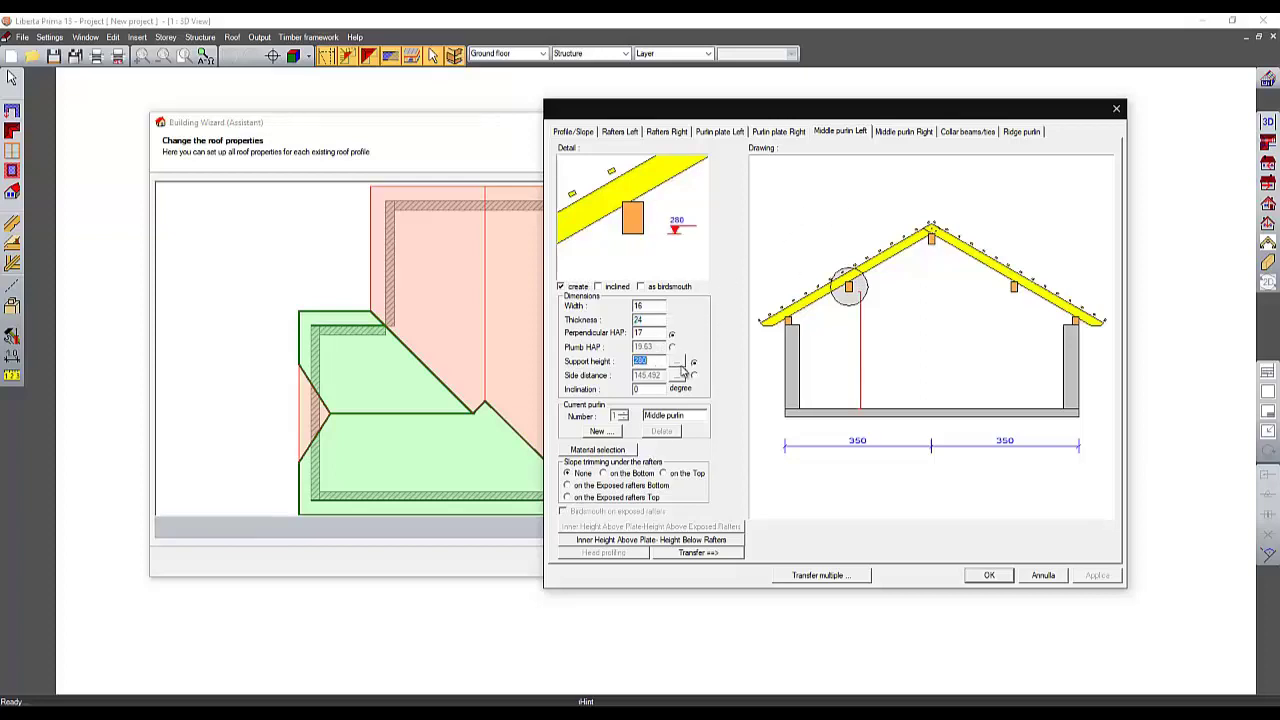
left_click(693, 374)
double_click(660, 374)
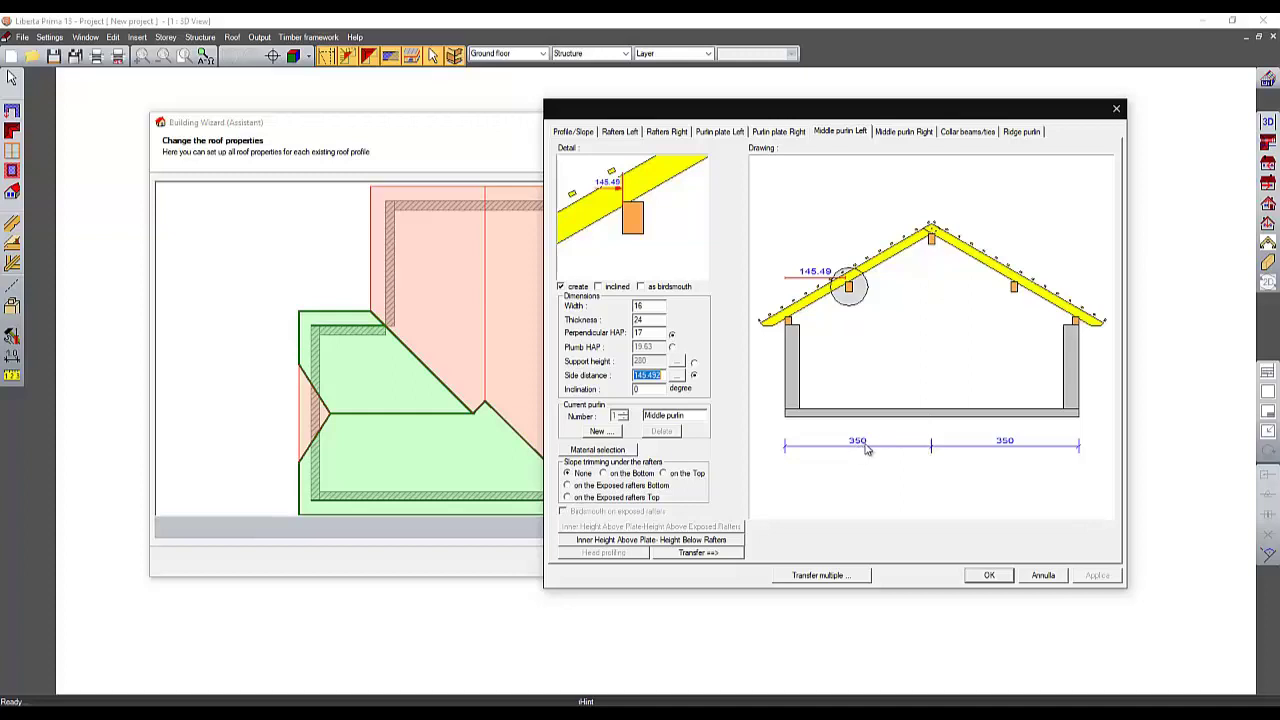
Set the left middle purlin's side distance to 350/3 reduced by 8, giving 108.667.
type("350/3")
key("Tab")
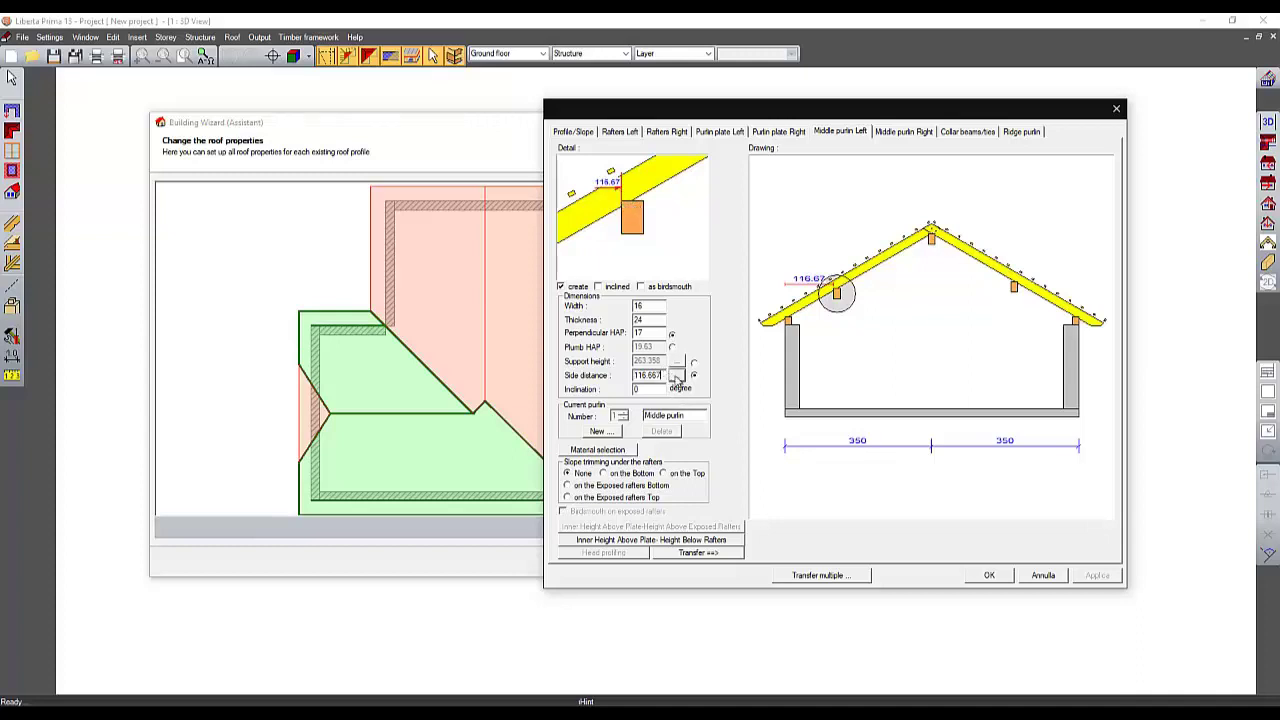
type("8")
key("Return")
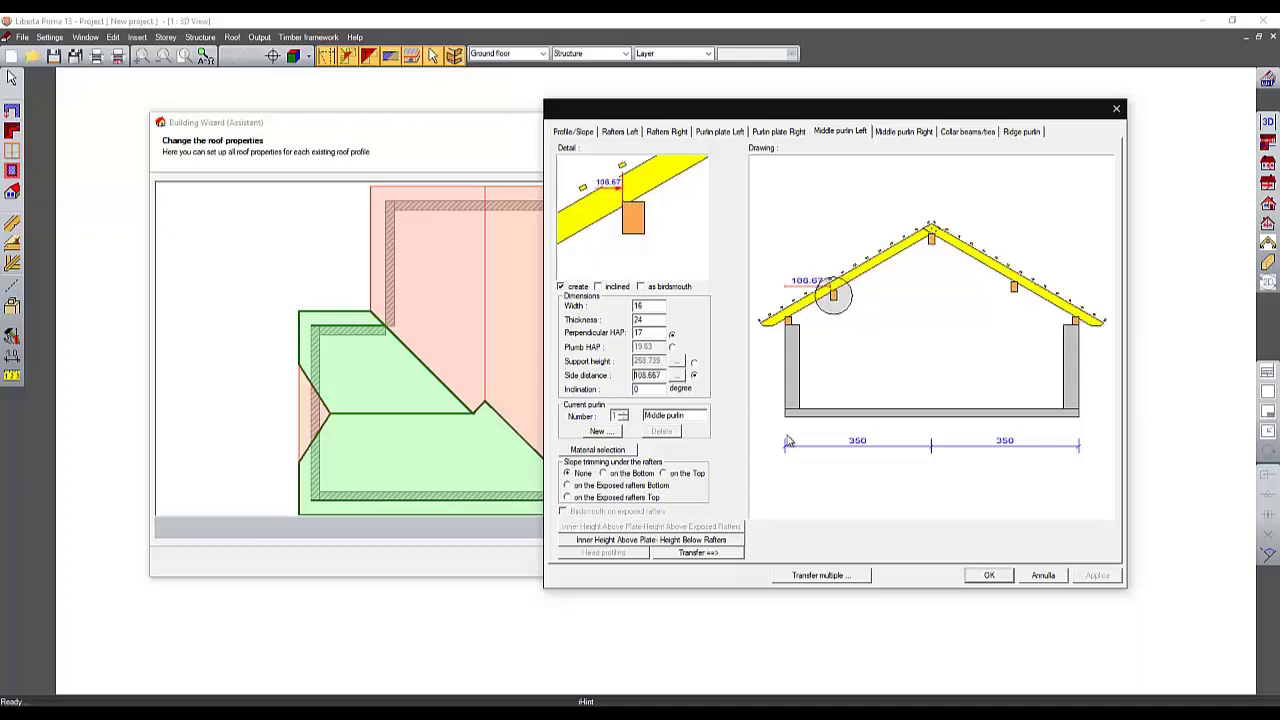
Add a second left middle purlin at a side distance of 350/3*2 minus 8, and transfer the middle purlins to the right side.
left_click(612, 436)
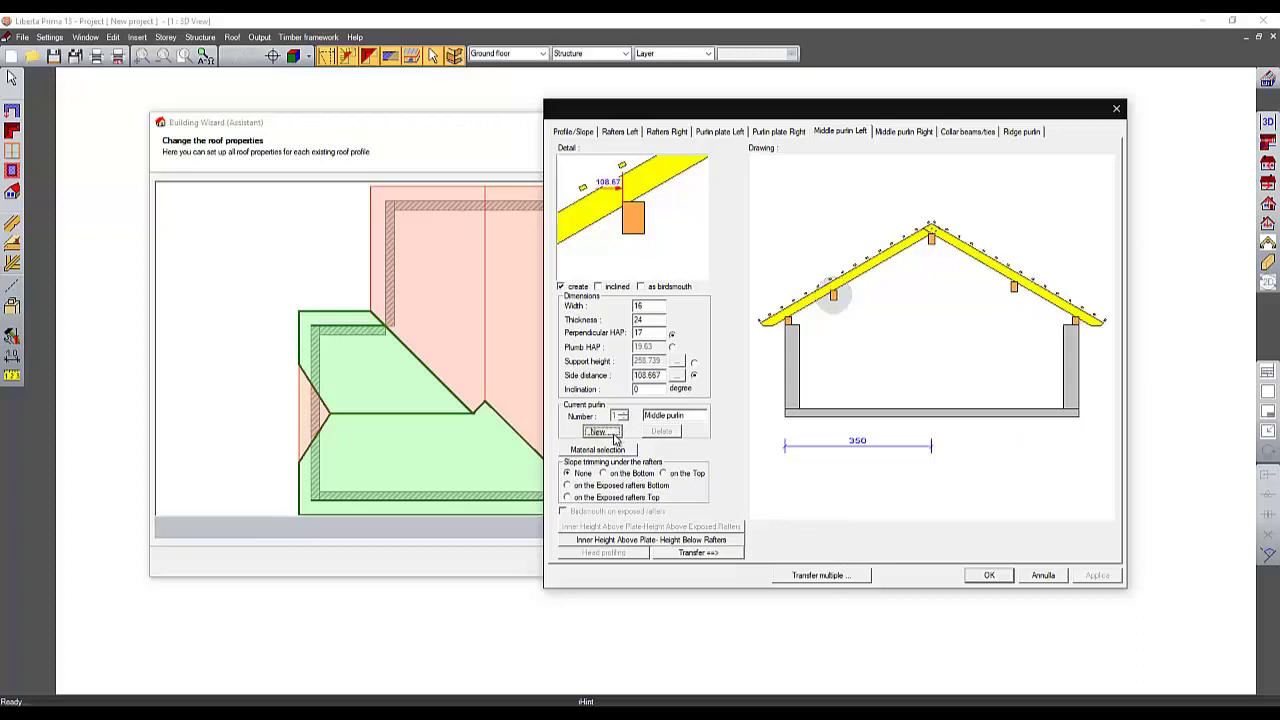
left_click(845, 457)
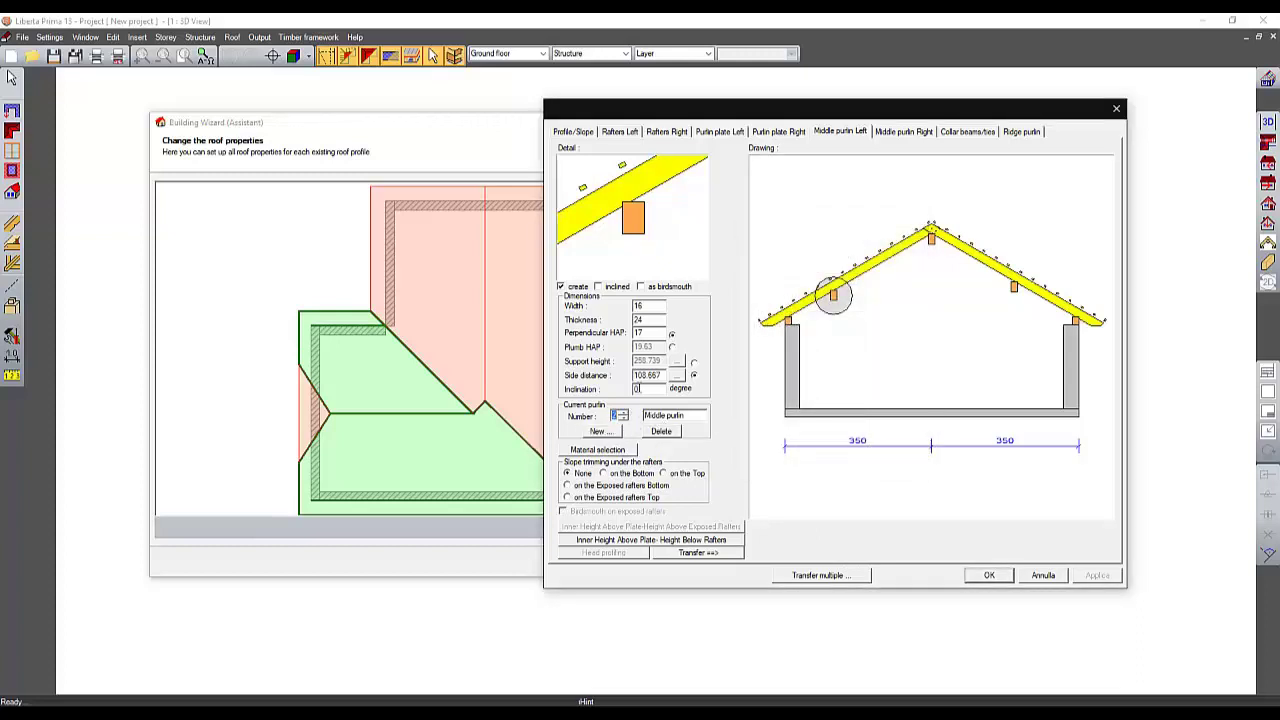
left_click(643, 375)
double_click(643, 375)
type("38")
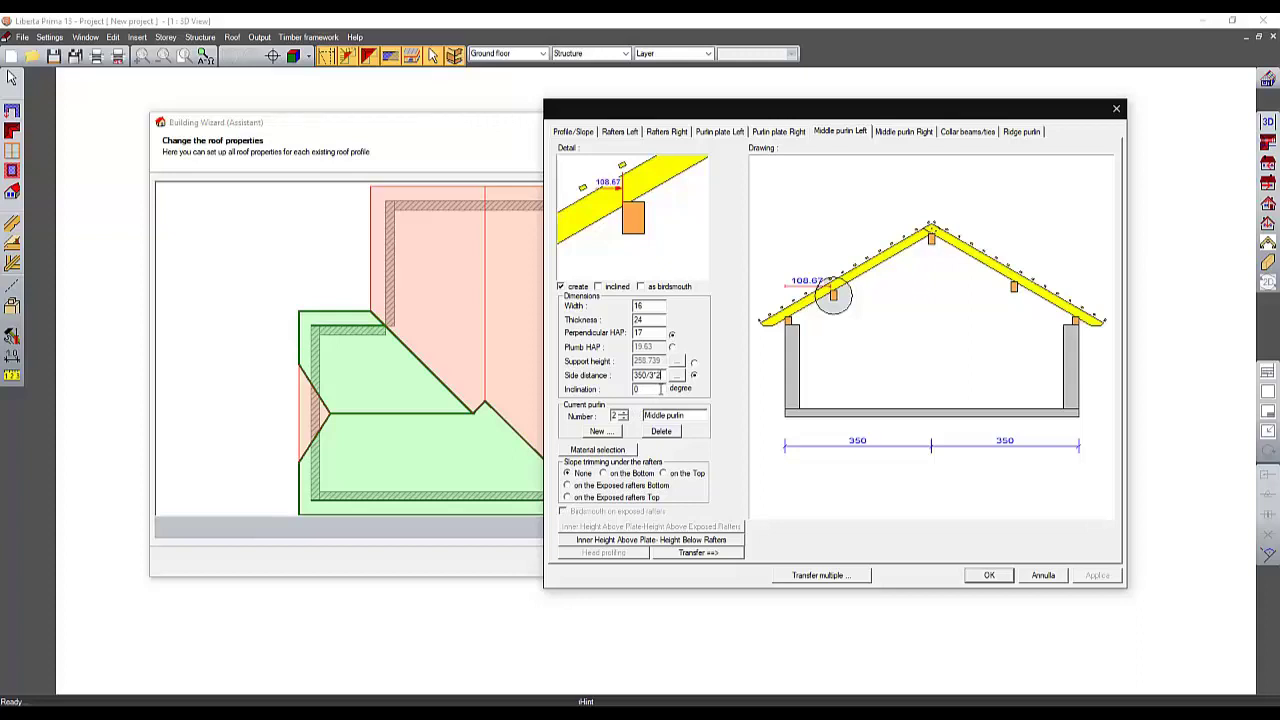
key("Return")
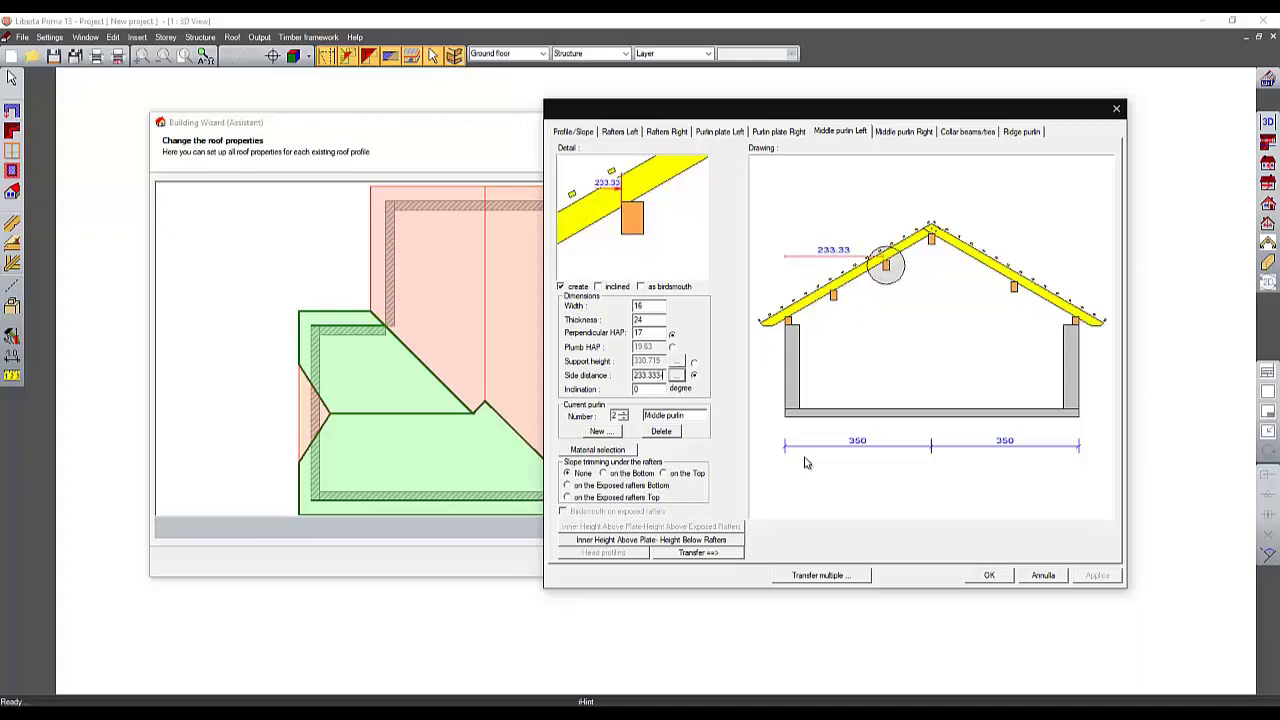
type("-8")
key("Return")
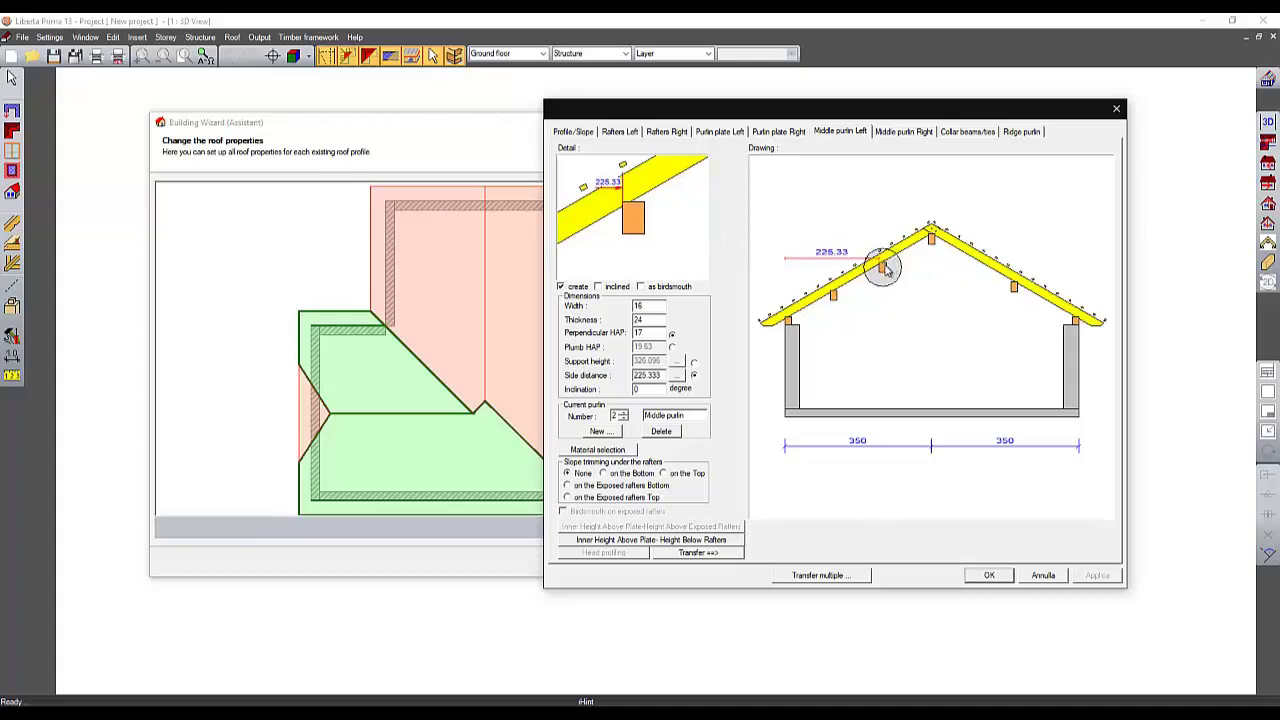
left_click(694, 552)
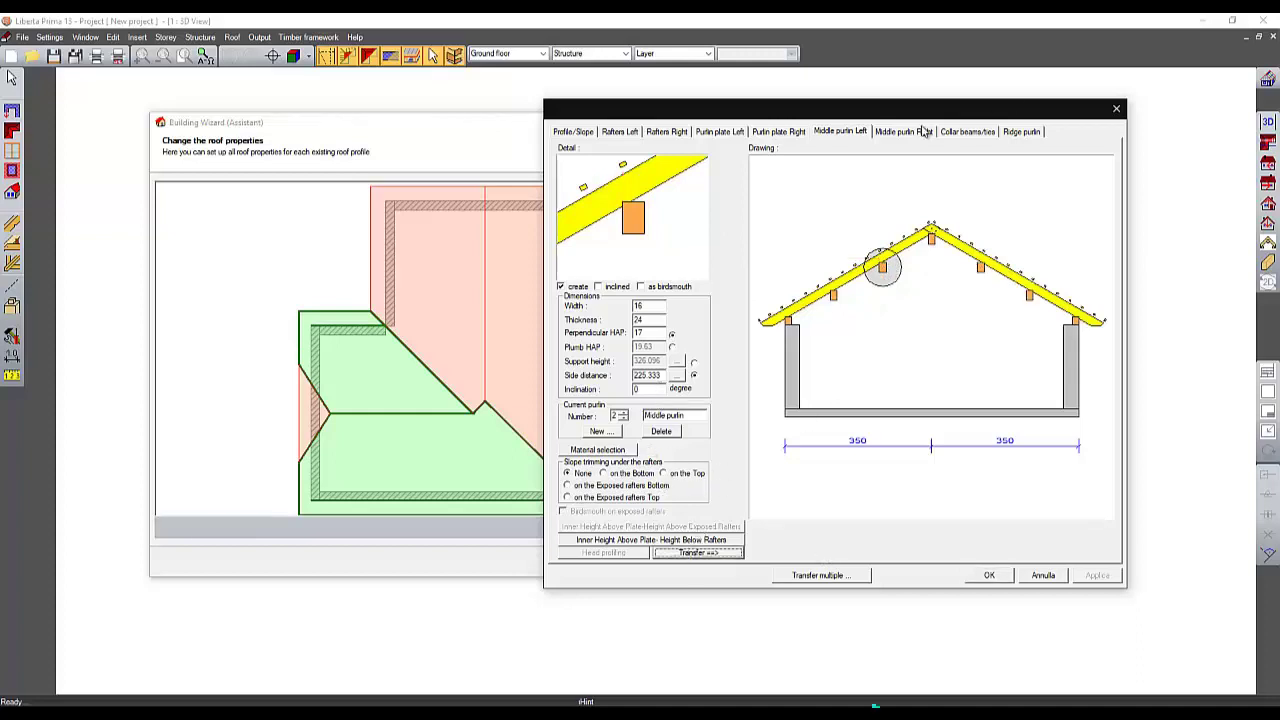
Try trimming the ridge purlin to the roof slope on the bottom and on the top, and return its slope trimming to None.
left_click(1024, 131)
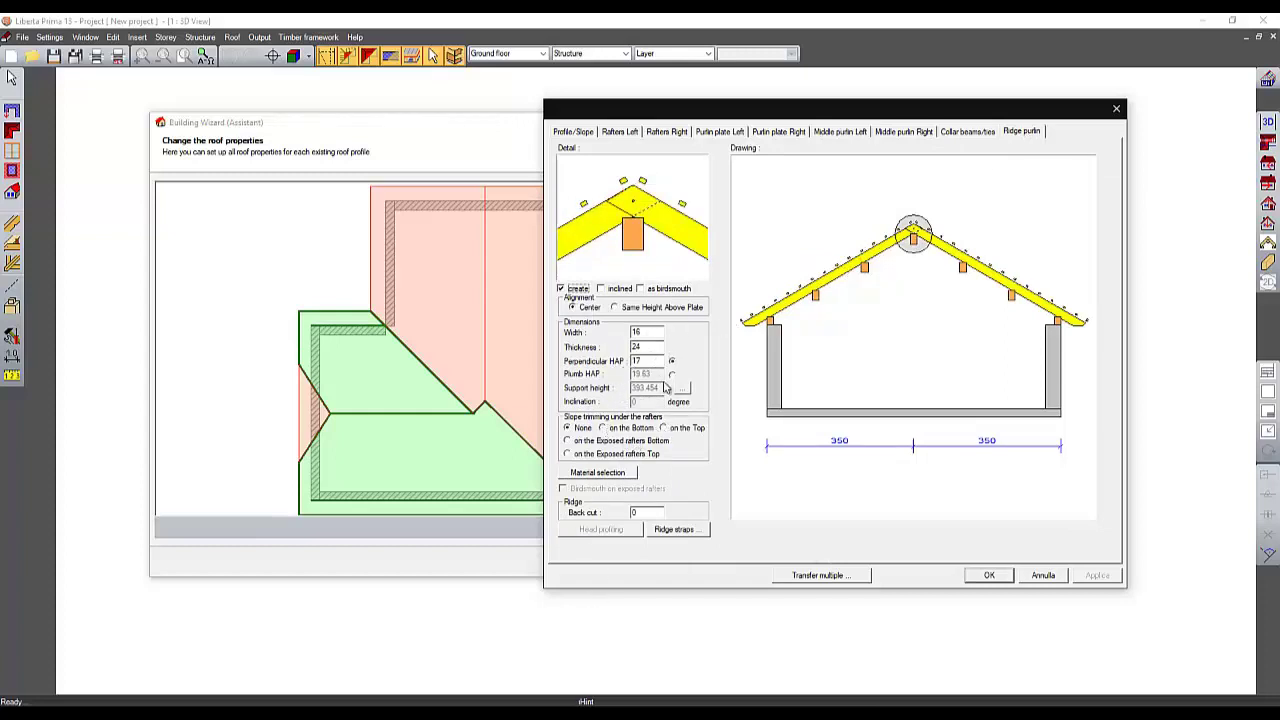
left_click(617, 429)
left_click(681, 430)
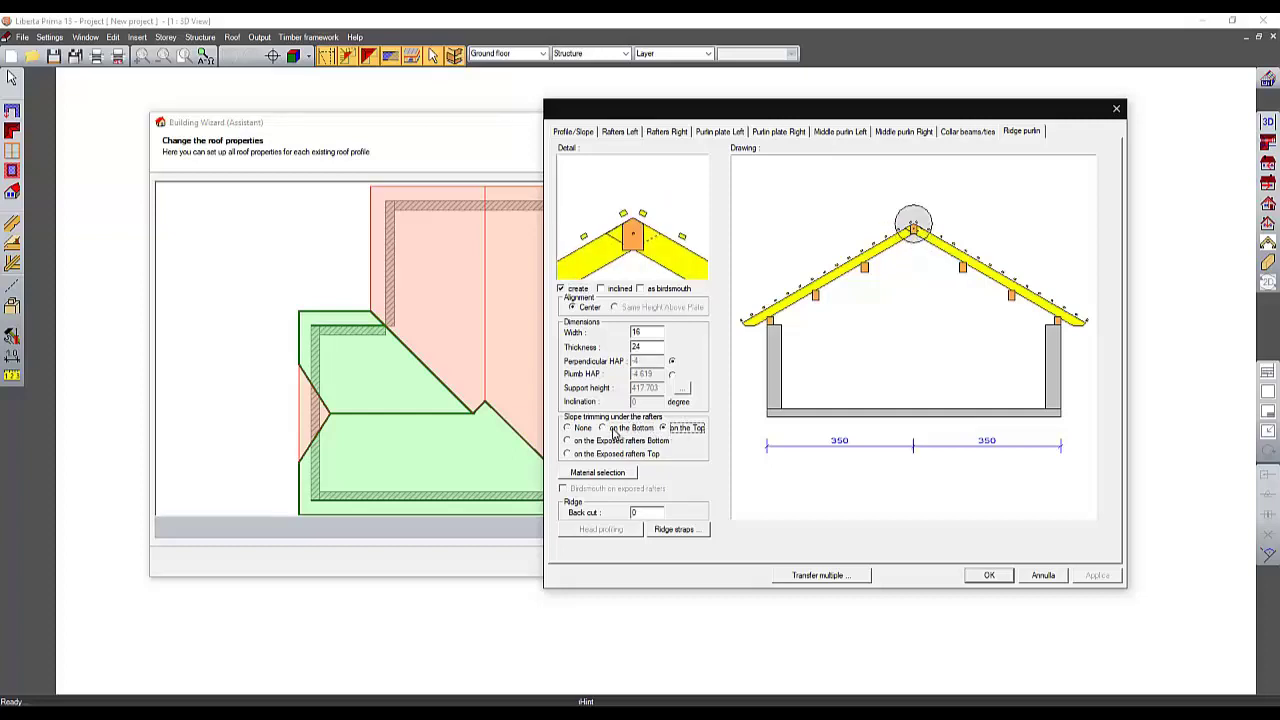
left_click(586, 429)
left_click(660, 512)
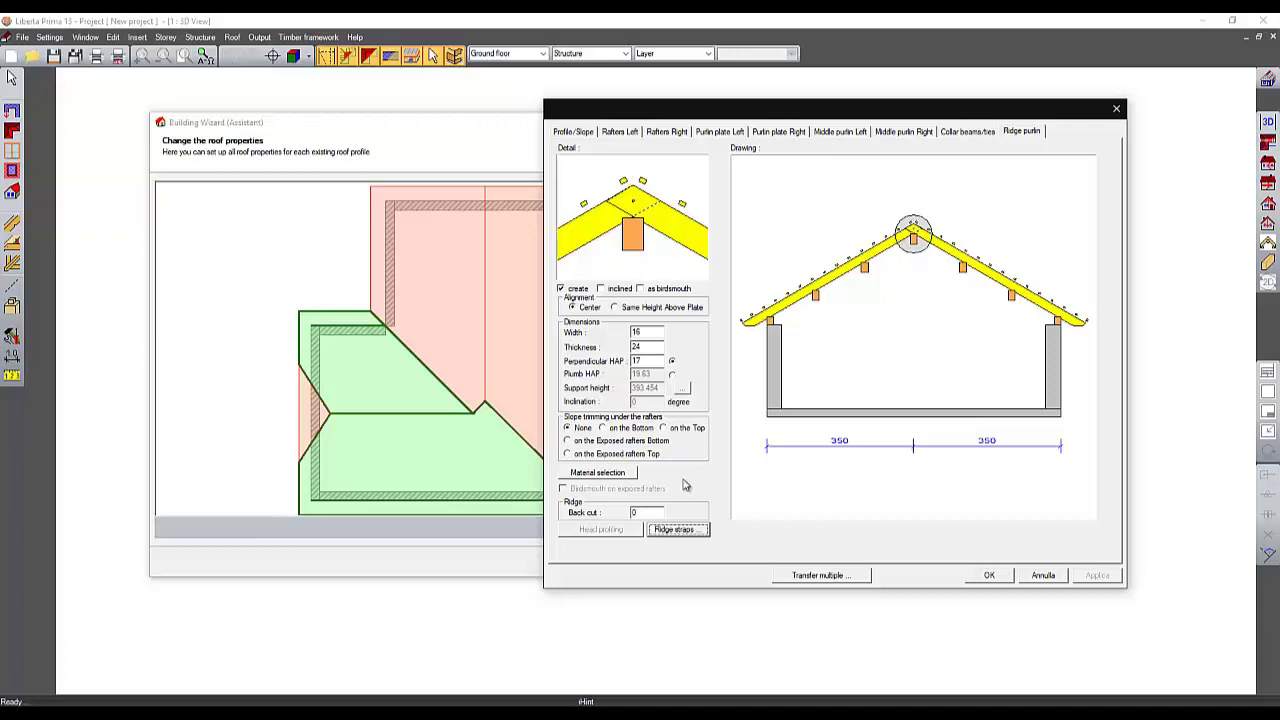
Try creating ridge straps on both sides, placed below the ridge purlin.
left_click(678, 530)
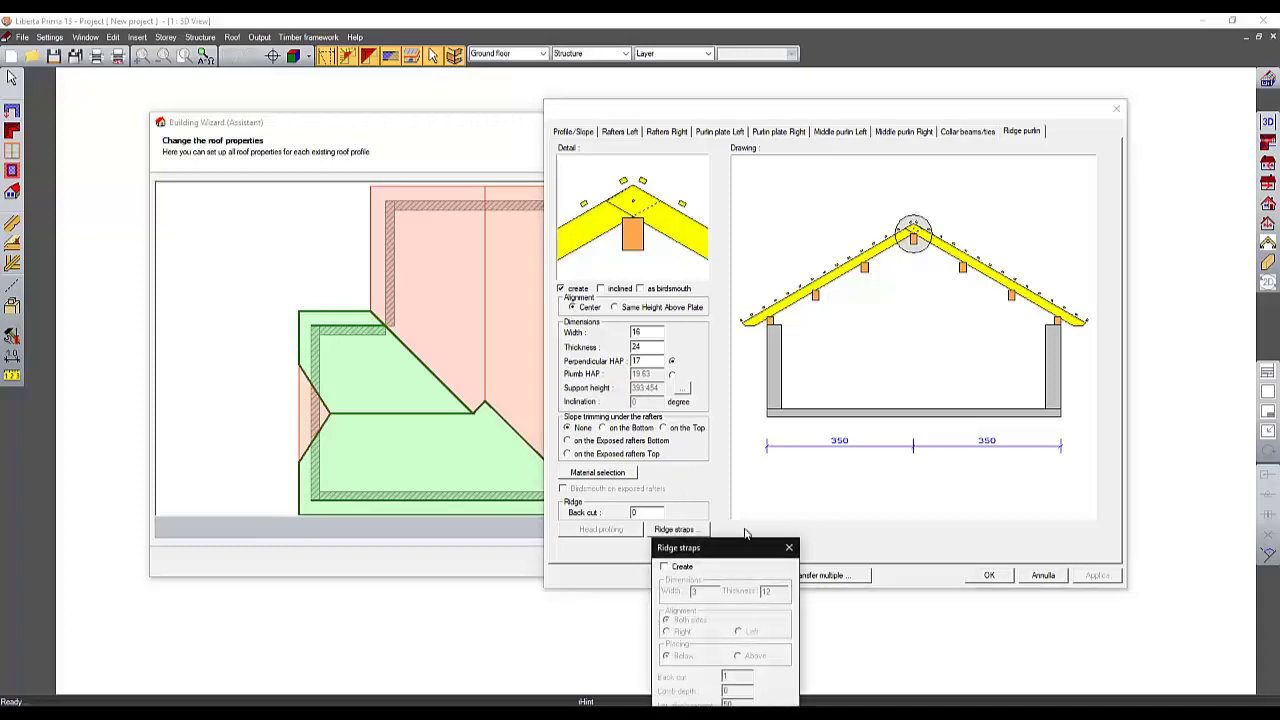
left_click(447, 279)
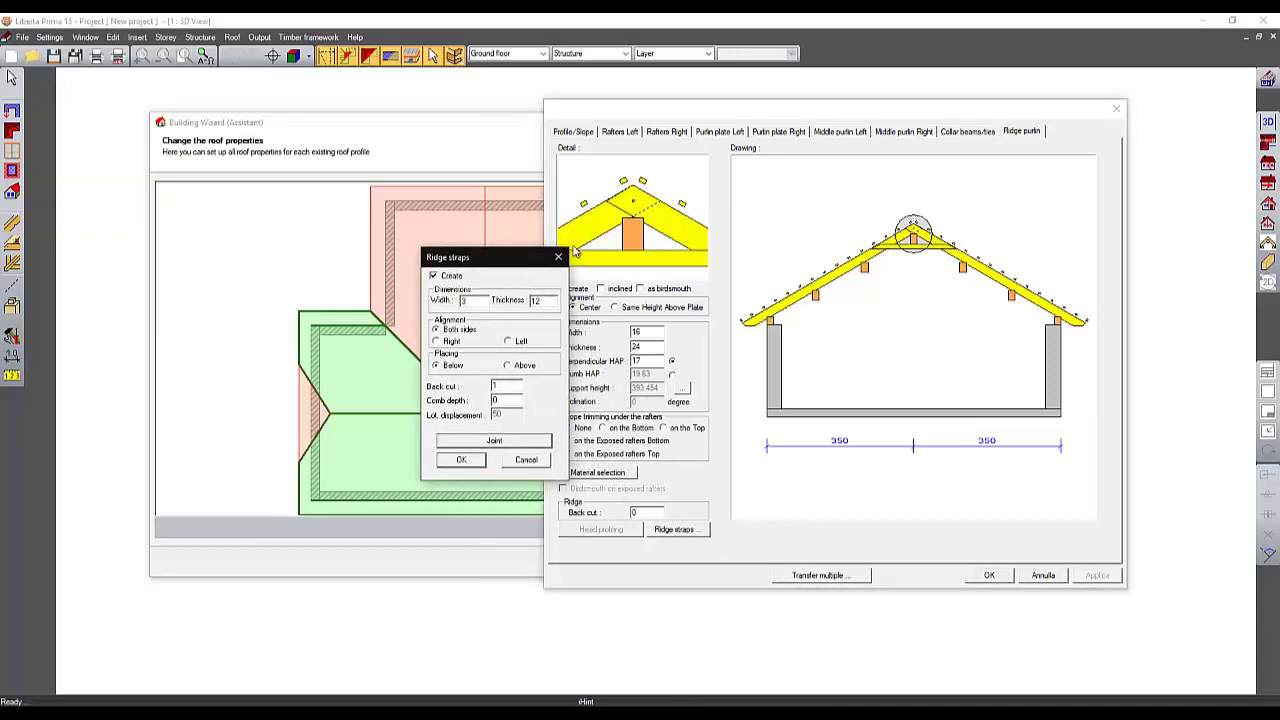
left_click(533, 464)
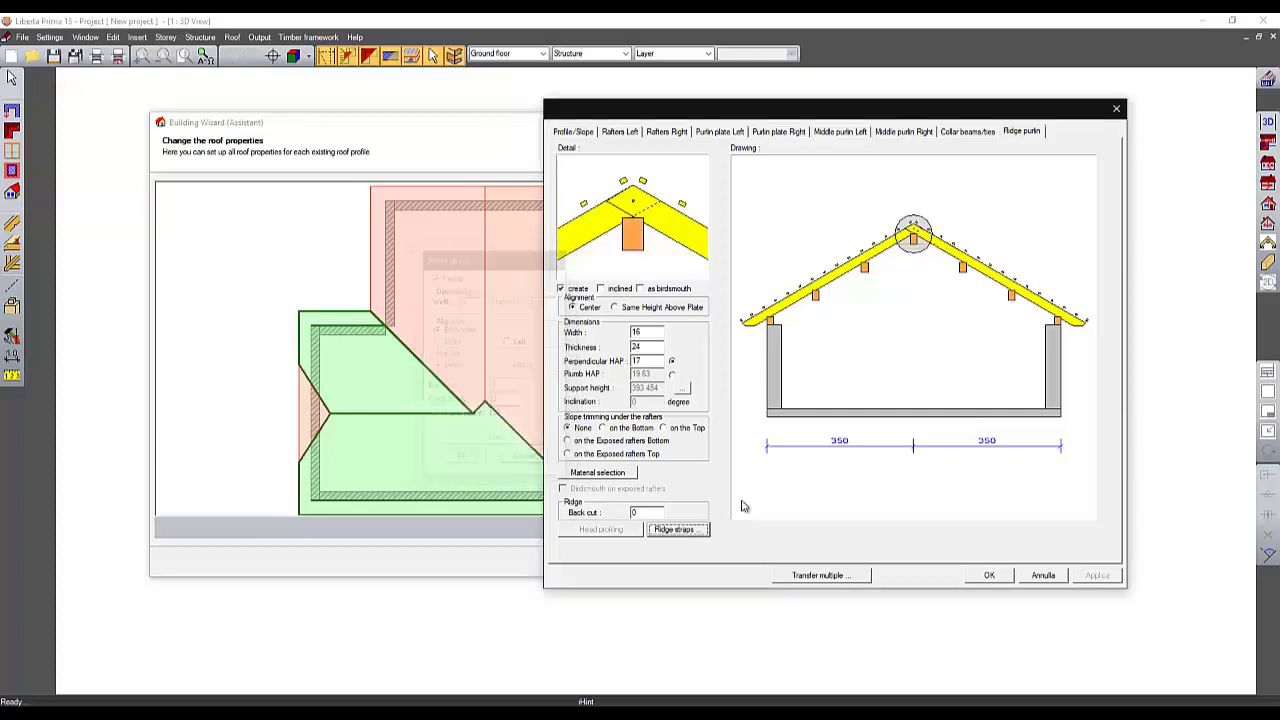
Create collar beams on both sides at middle purlin 2, trying the Above and Between placings before settling on Below.
left_click(970, 131)
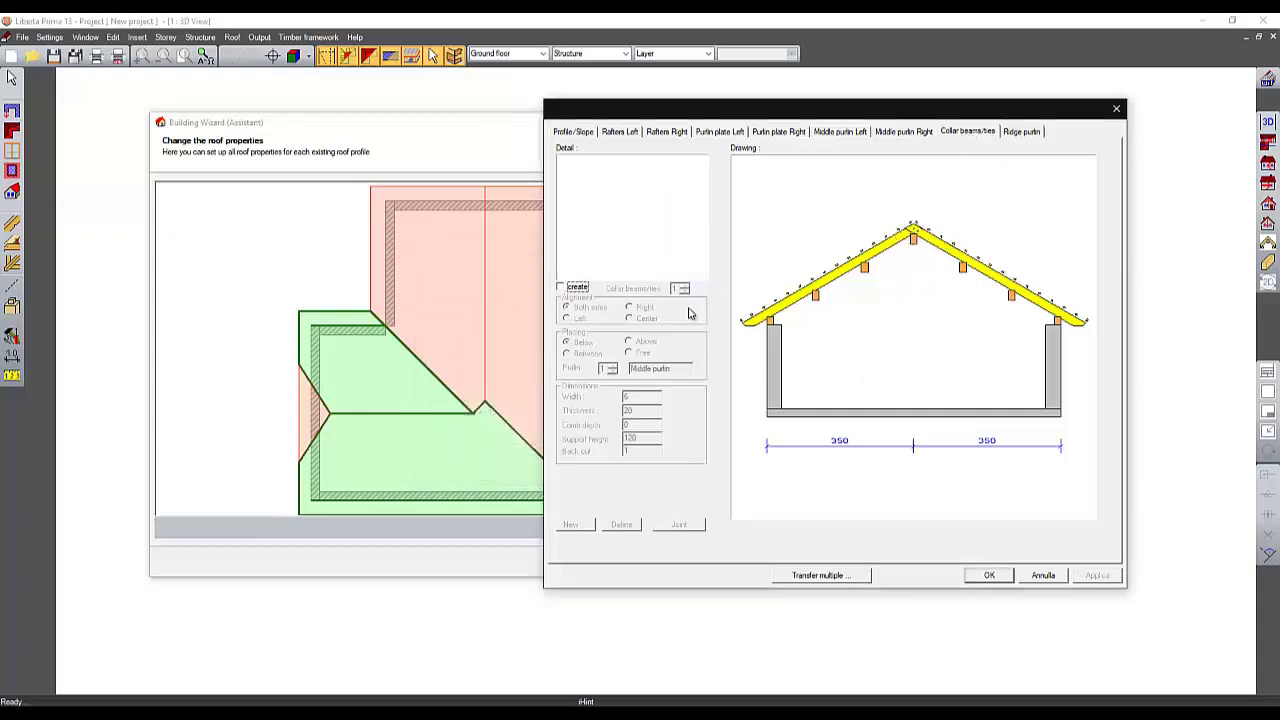
left_click(575, 289)
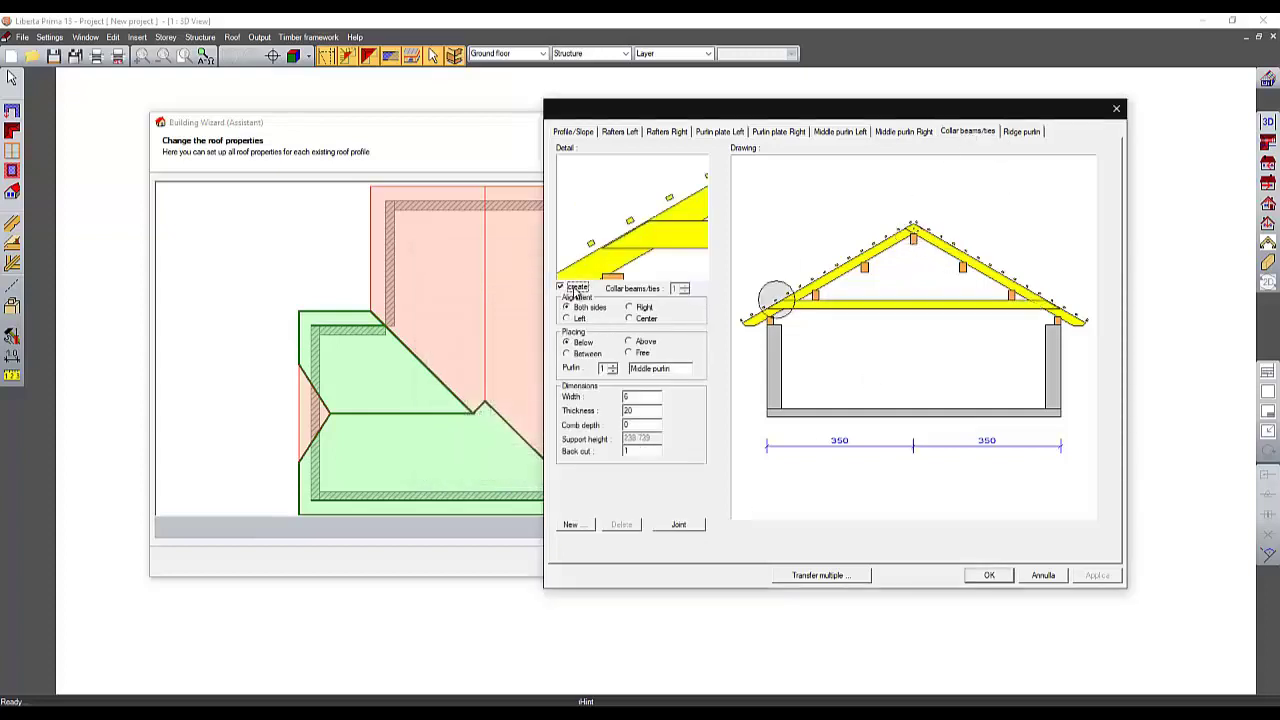
left_click(612, 368)
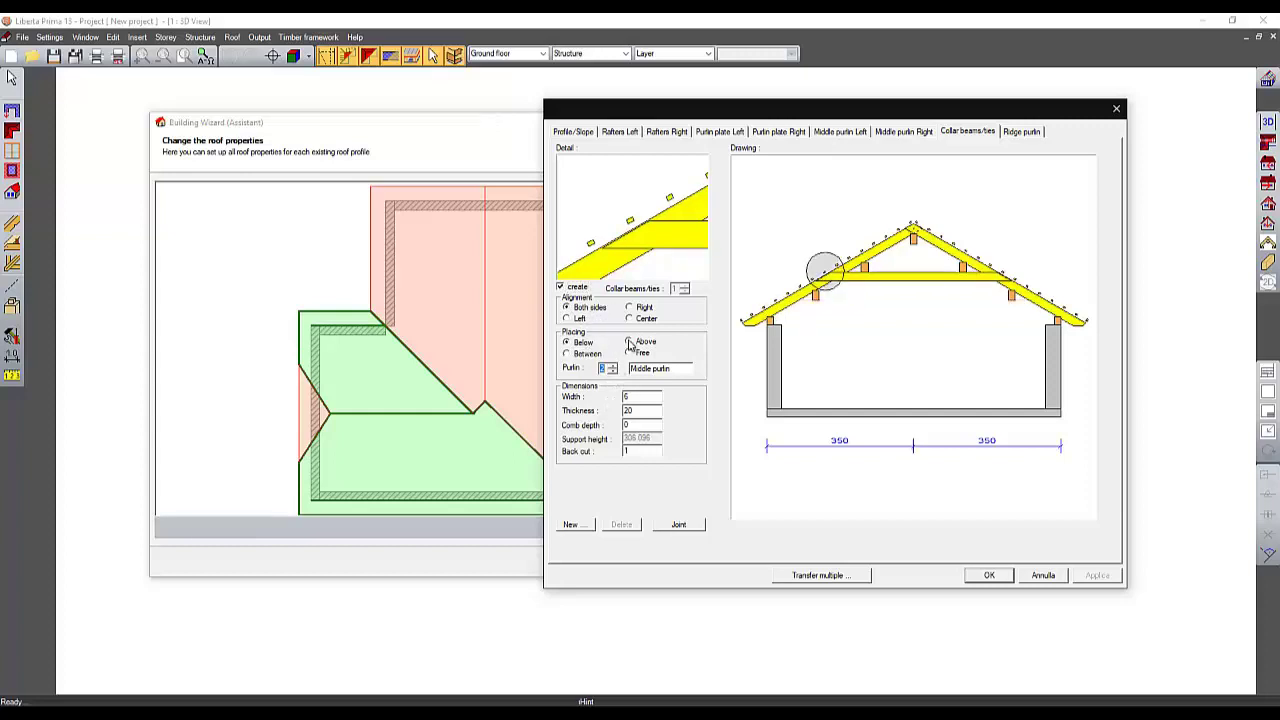
left_click(641, 343)
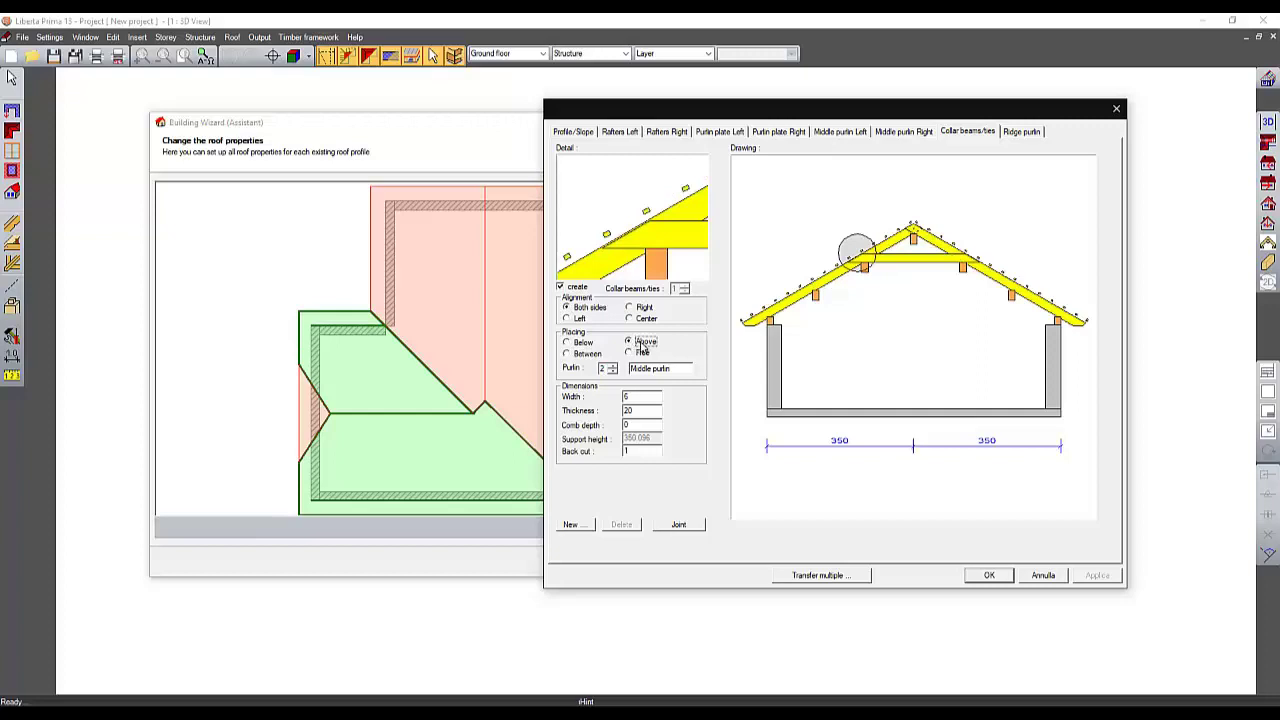
left_click(600, 356)
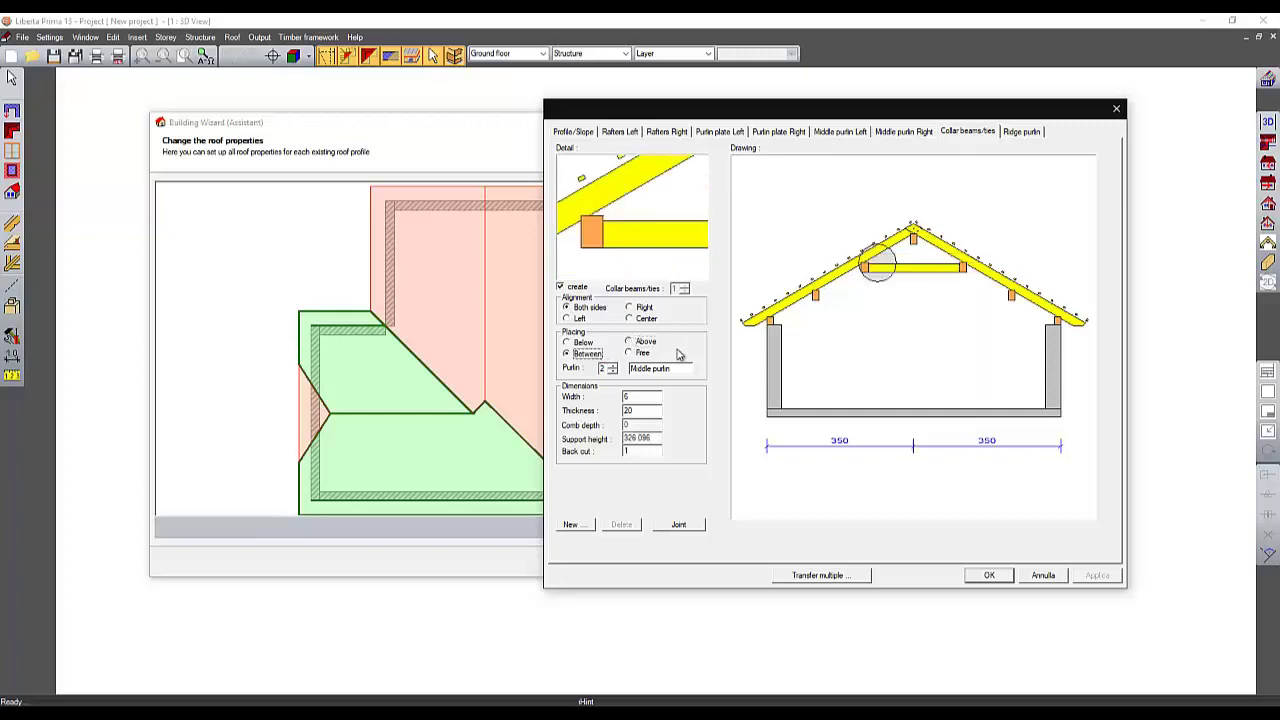
left_click(585, 344)
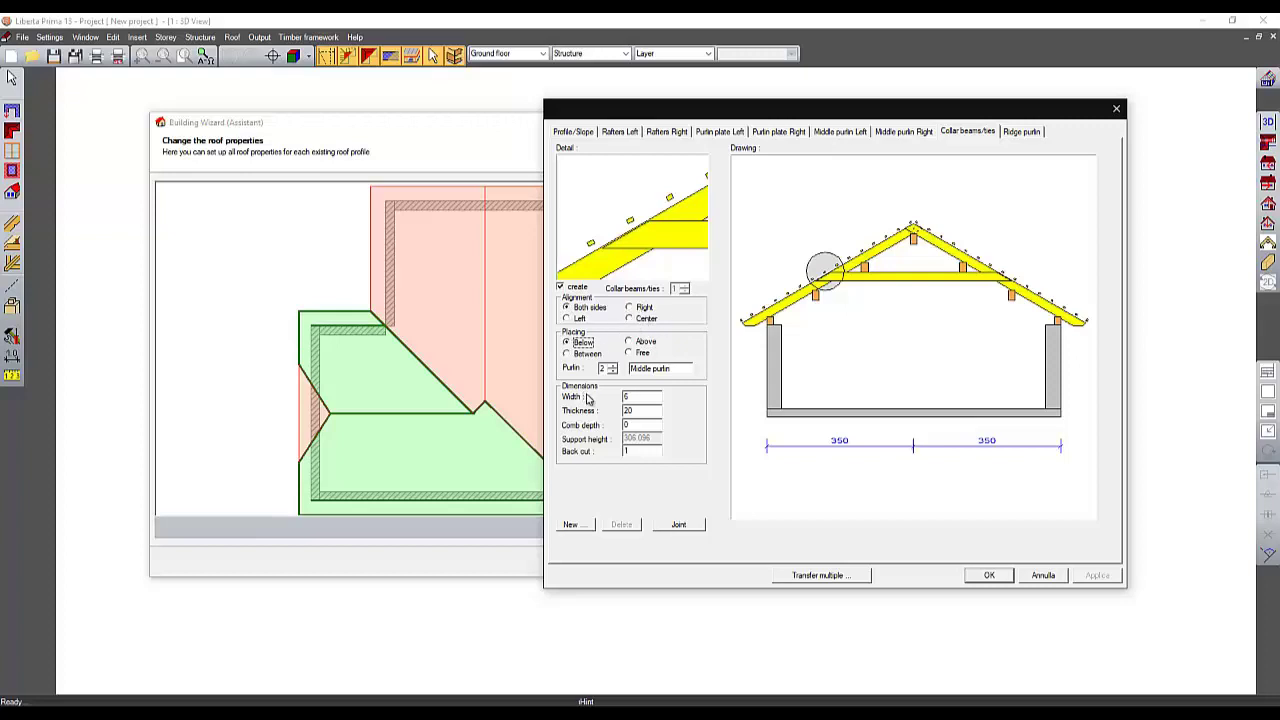
Enable drilling with diameter 1.5 for the collar beam joints with both the rafters and the purlins.
left_click(679, 524)
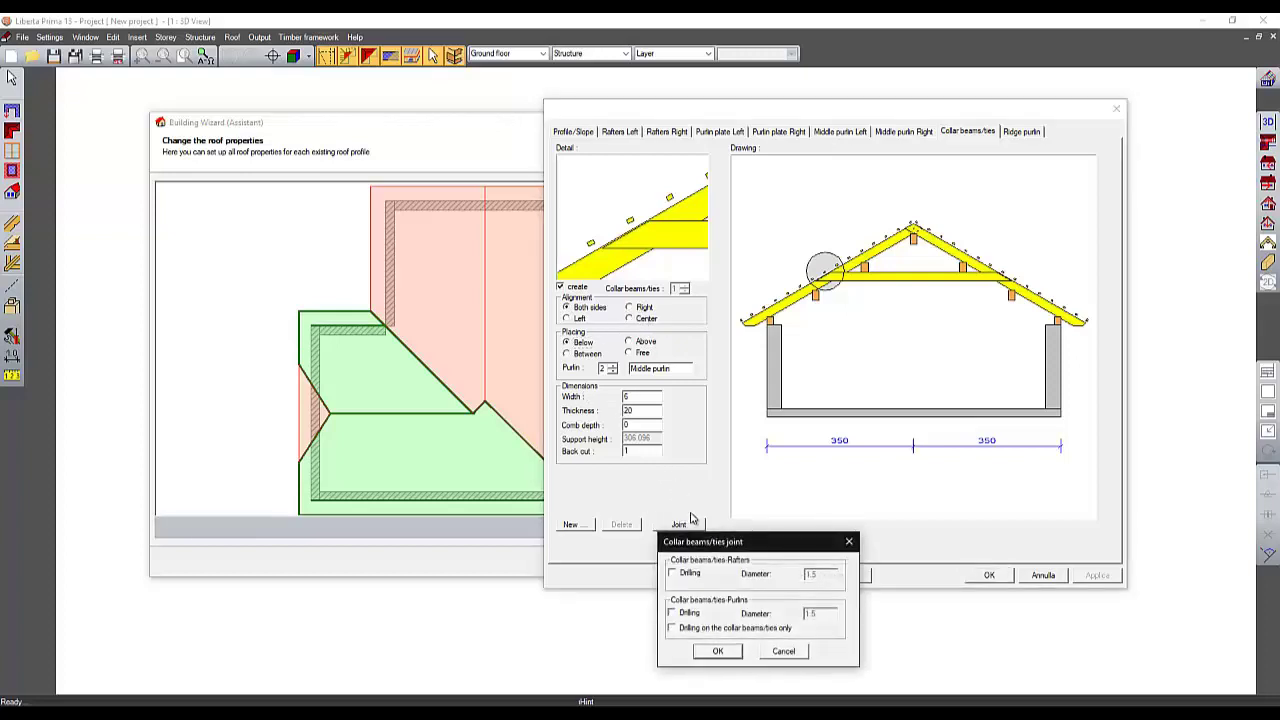
left_click_drag(730, 543, 438, 237)
left_click(396, 270)
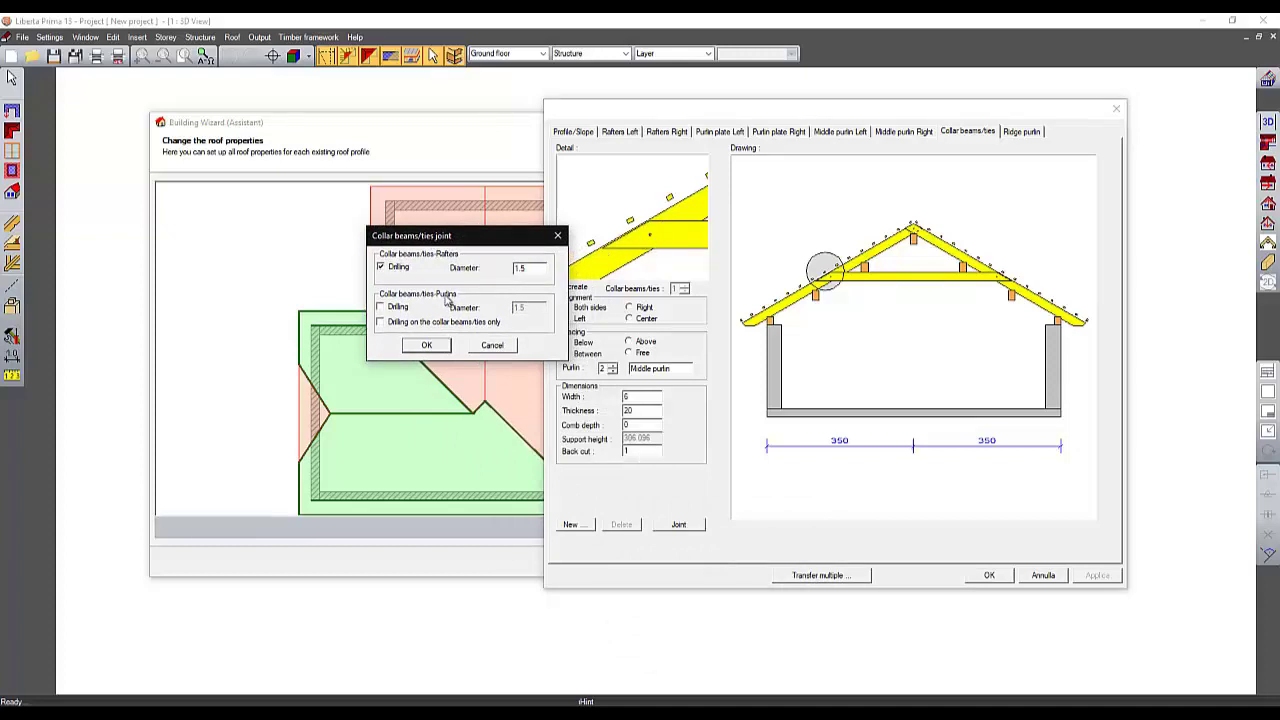
left_click(396, 308)
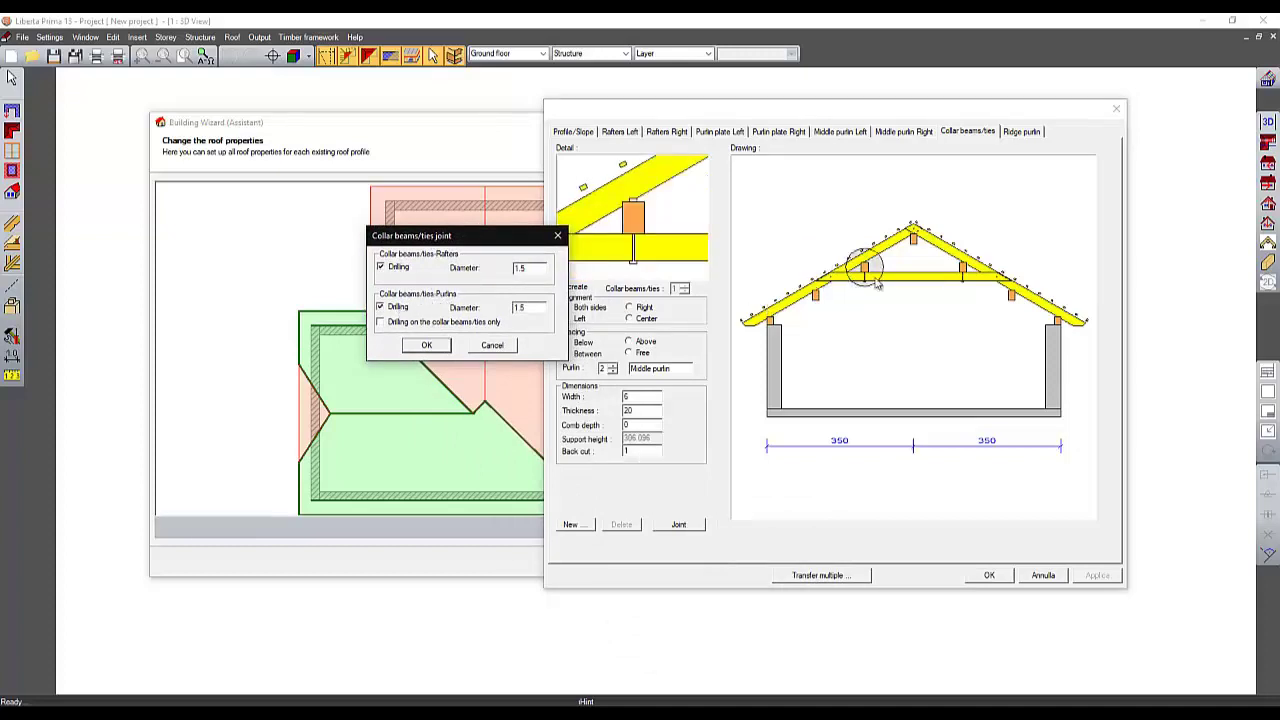
left_click(443, 350)
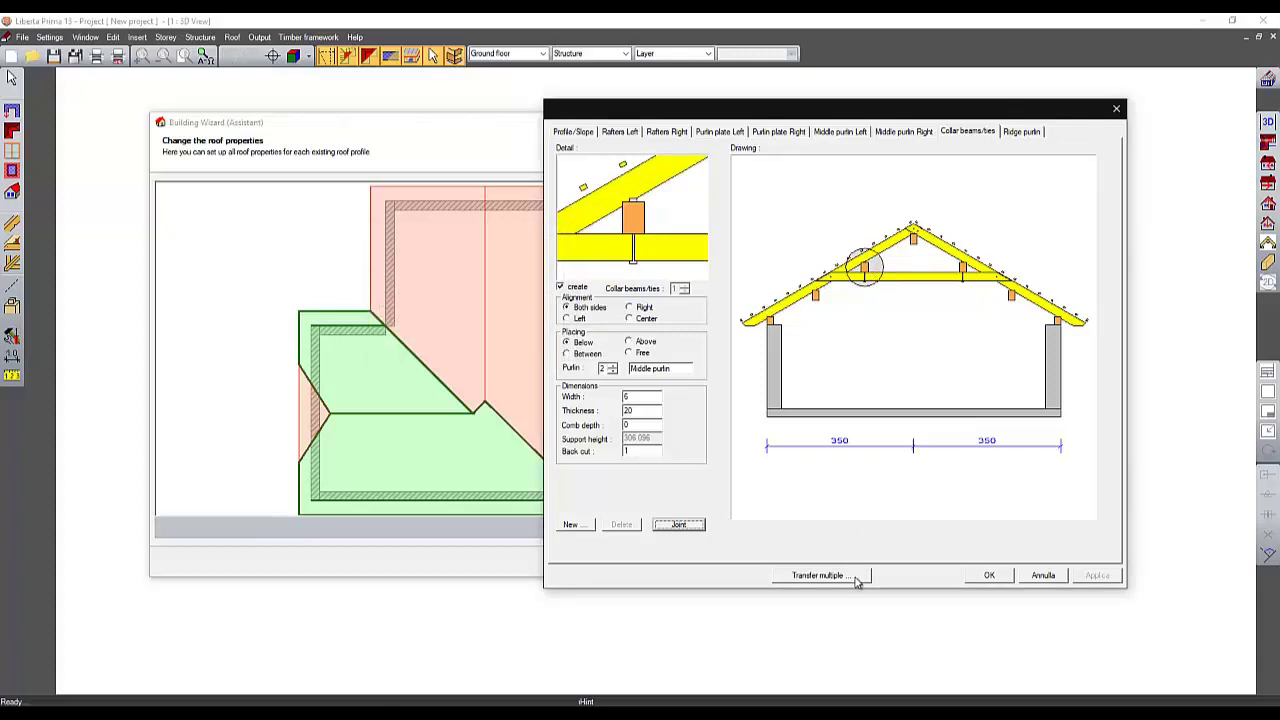
Transfer the current profile's settings to the roof profile of the other wing and accept the profile changes.
left_click(820, 575)
left_click(882, 269)
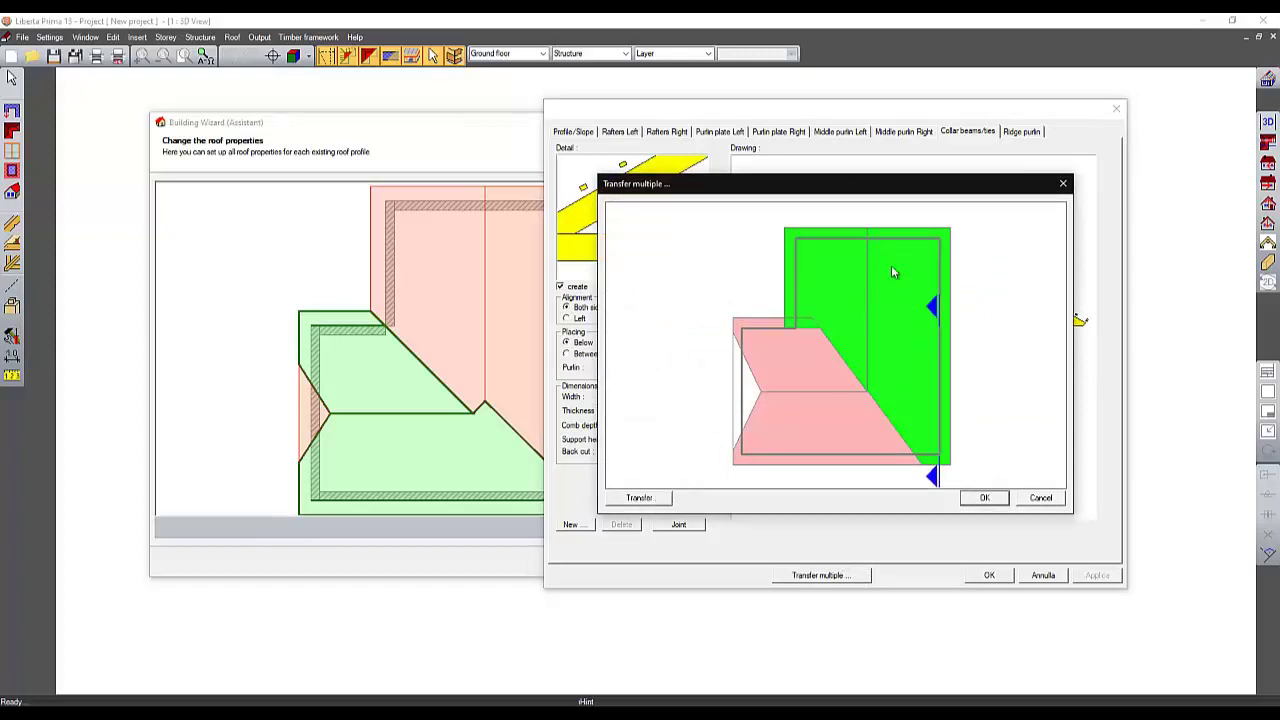
left_click(658, 500)
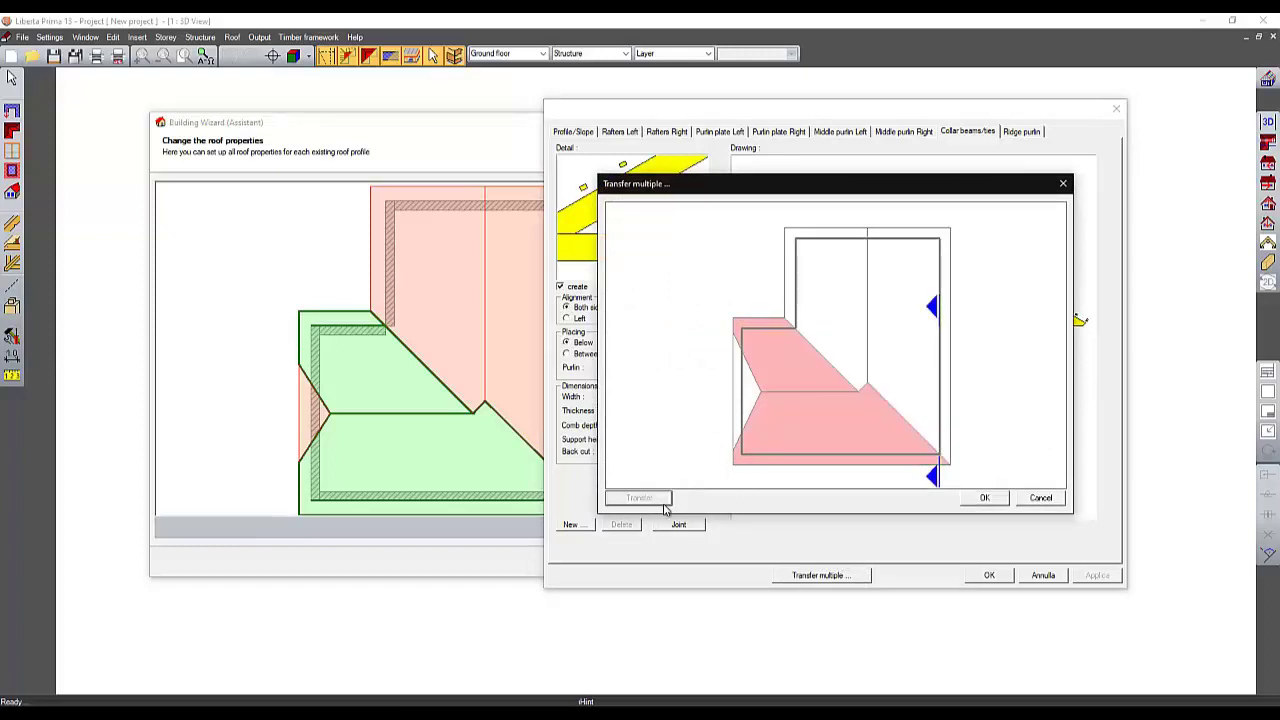
left_click(980, 497)
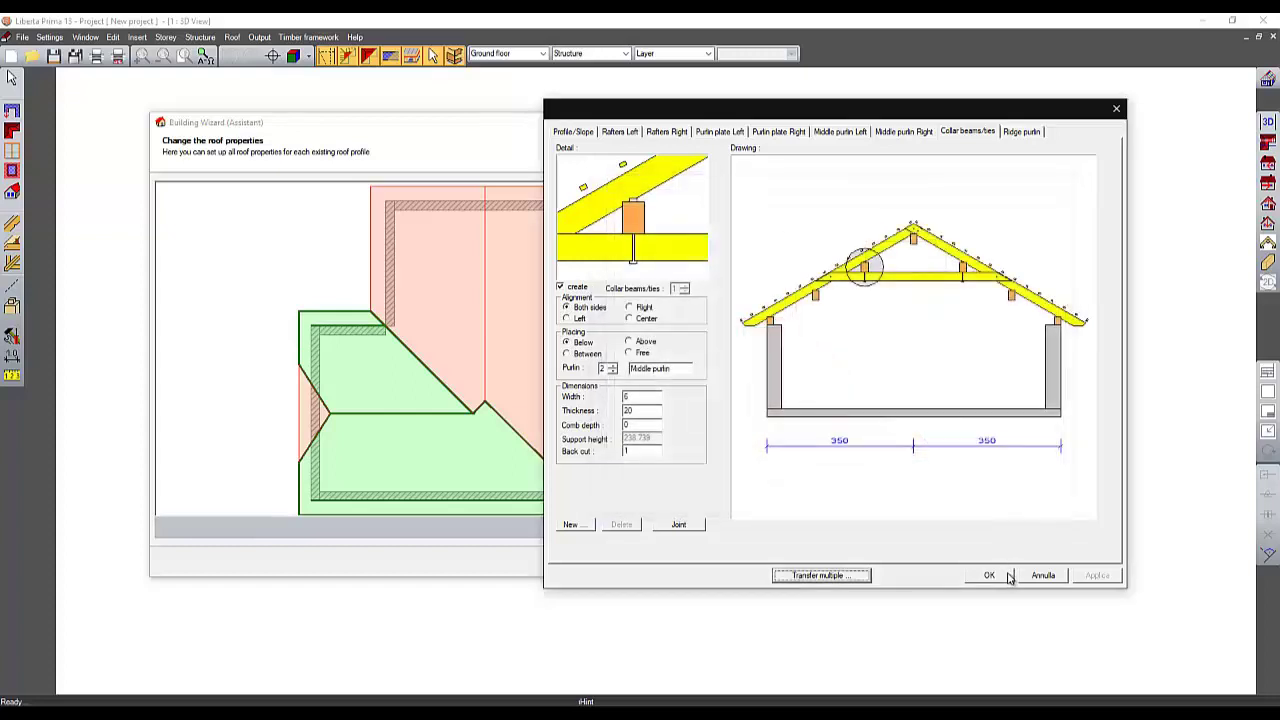
left_click(1008, 577)
Set the inclination of the triangular hip profile at the end of the short wing to 35 degrees.
left_click(323, 425)
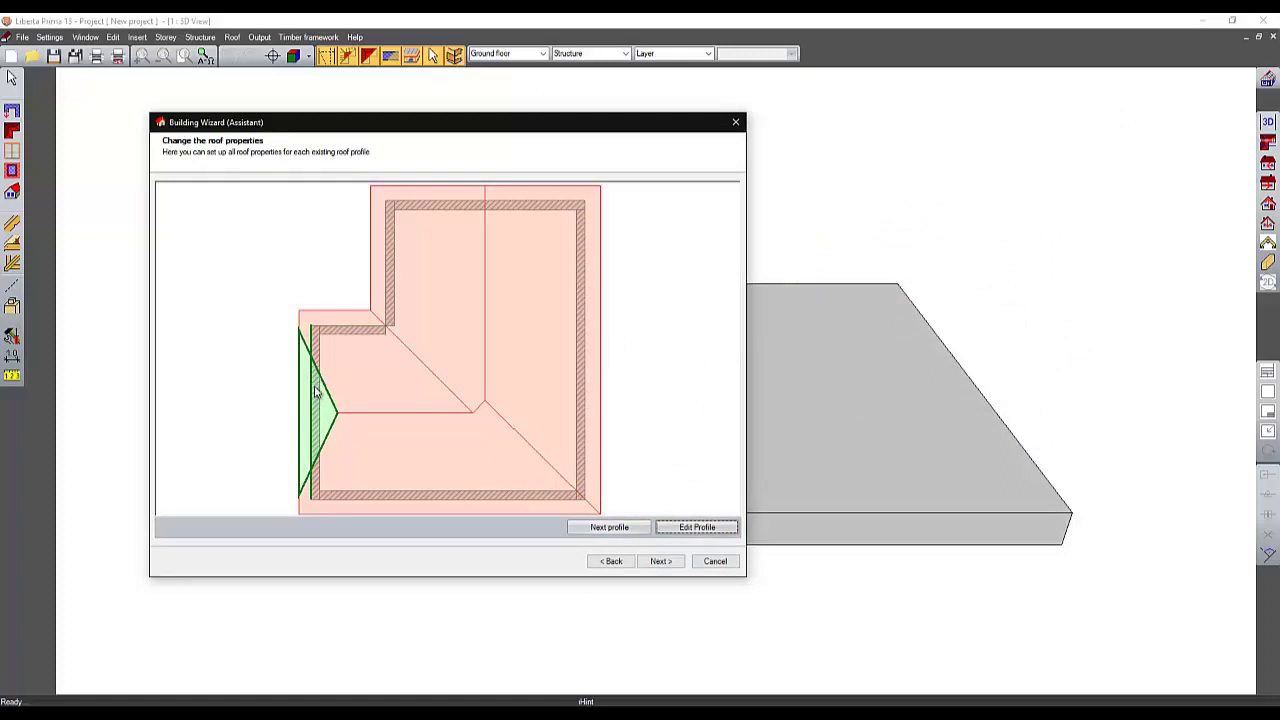
left_click(690, 527)
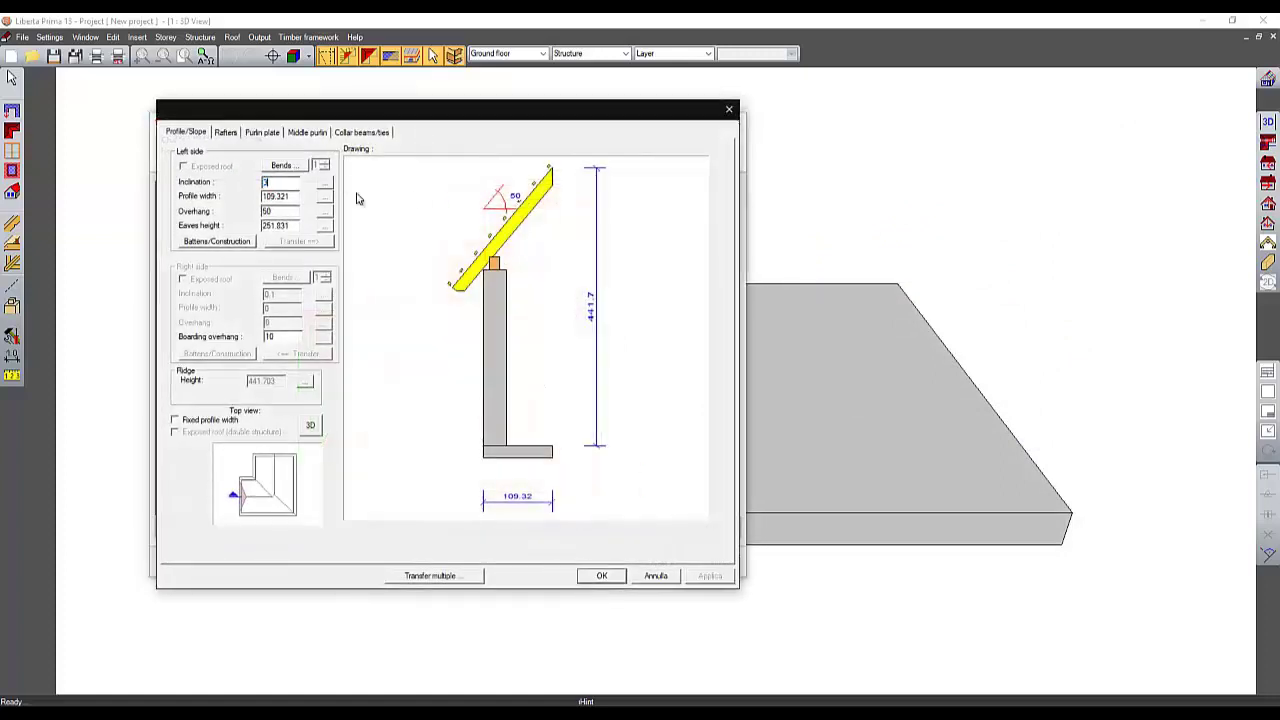
type("35")
key("Return")
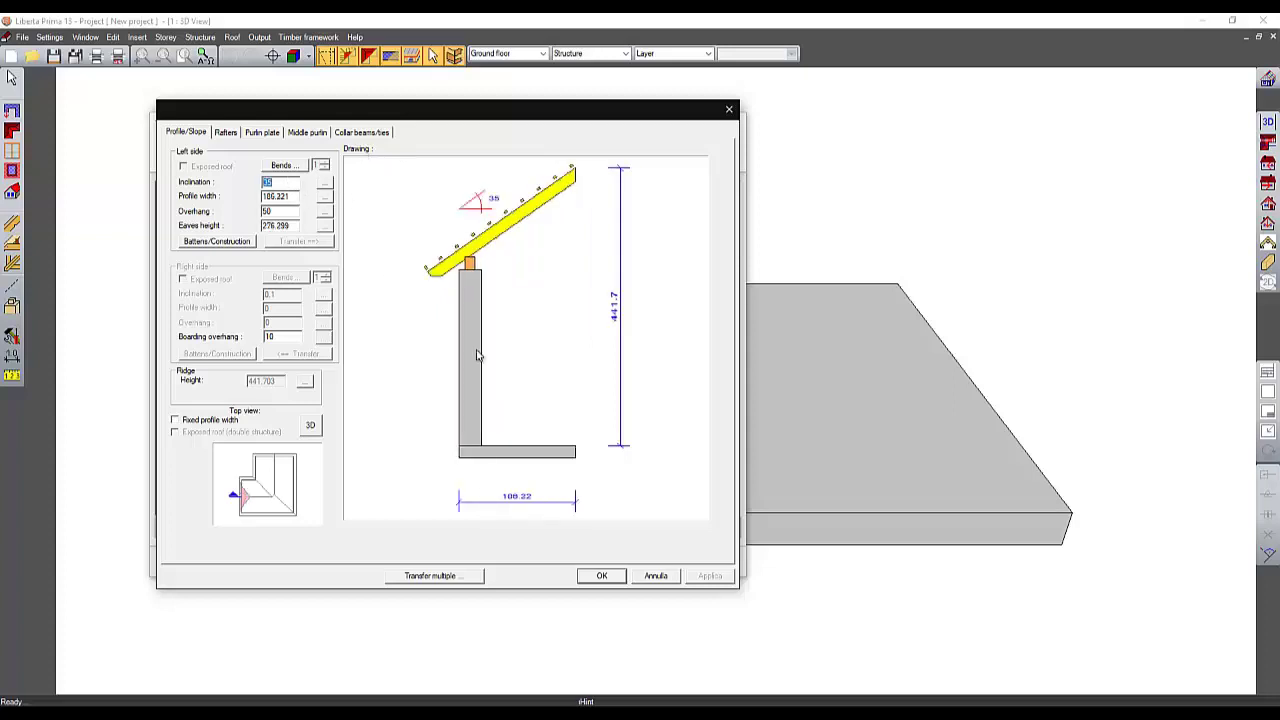
left_click(612, 577)
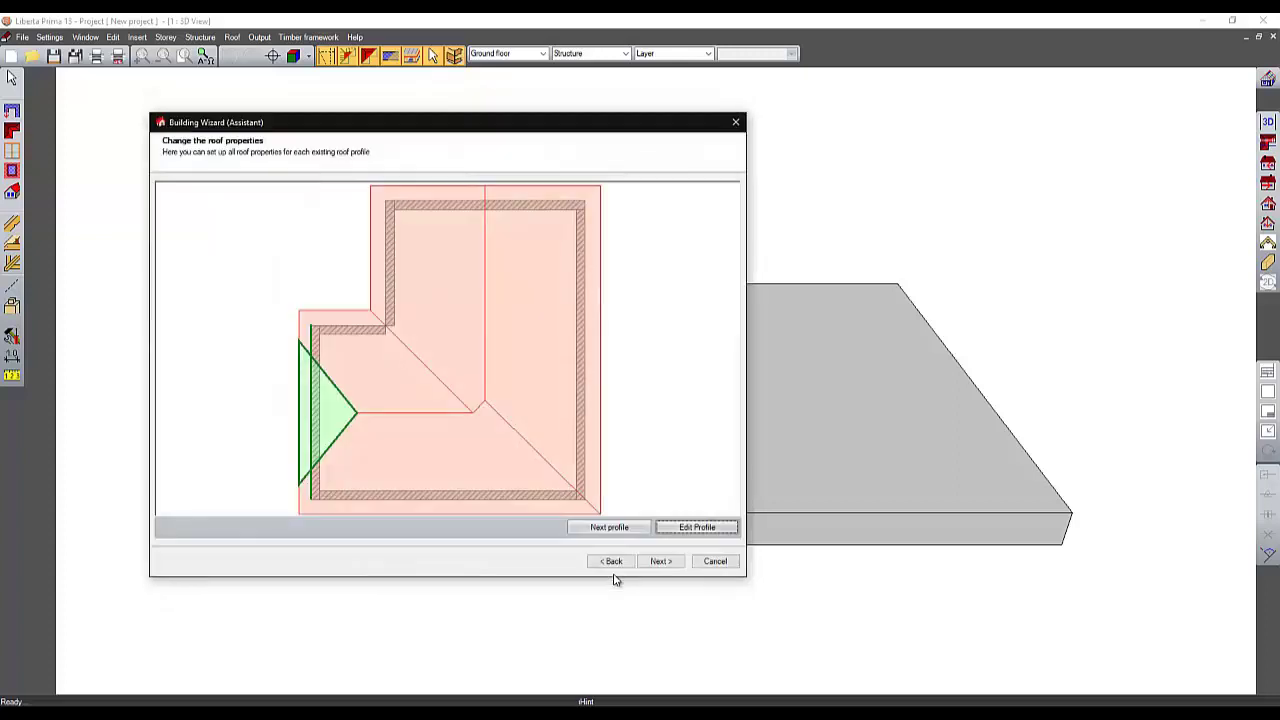
Keep the automatic rafters arrangement enabled and complete the Building Wizard.
left_click(655, 563)
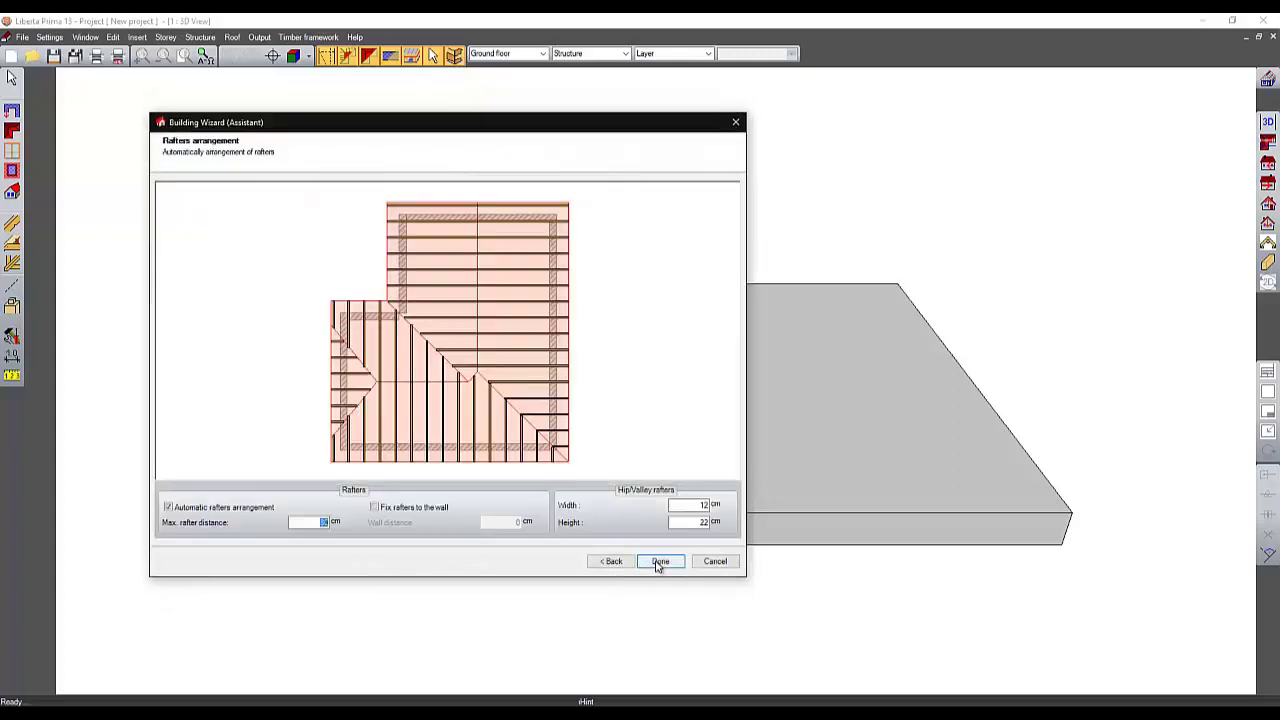
left_click(207, 508)
left_click(207, 508)
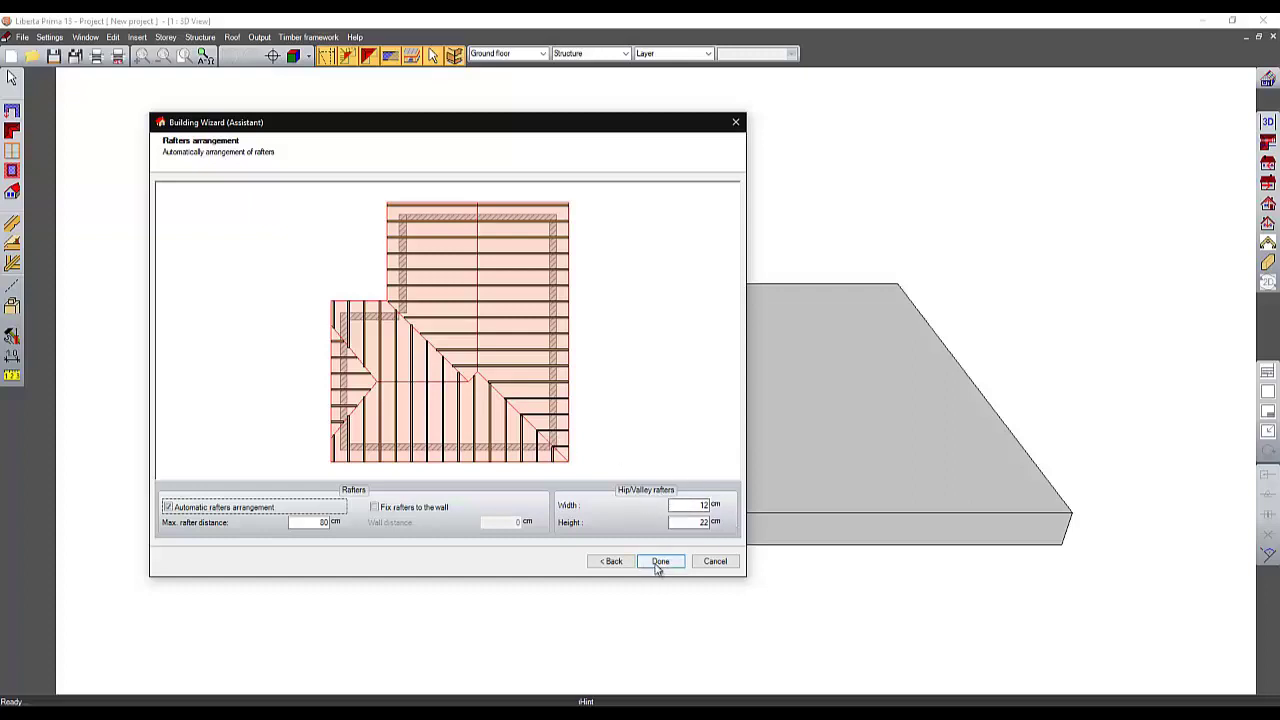
left_click(659, 564)
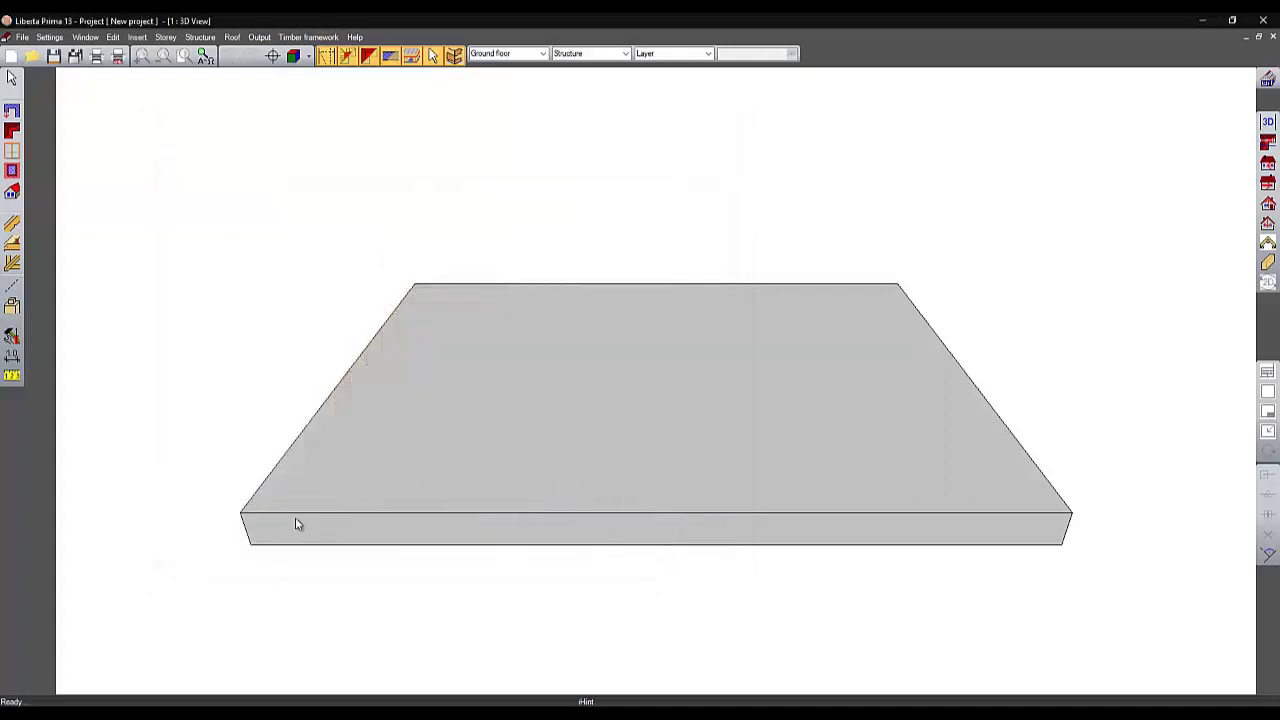
Place the building at the slab's front-left corner with zero X and Y distance and no rotation.
left_click(257, 521)
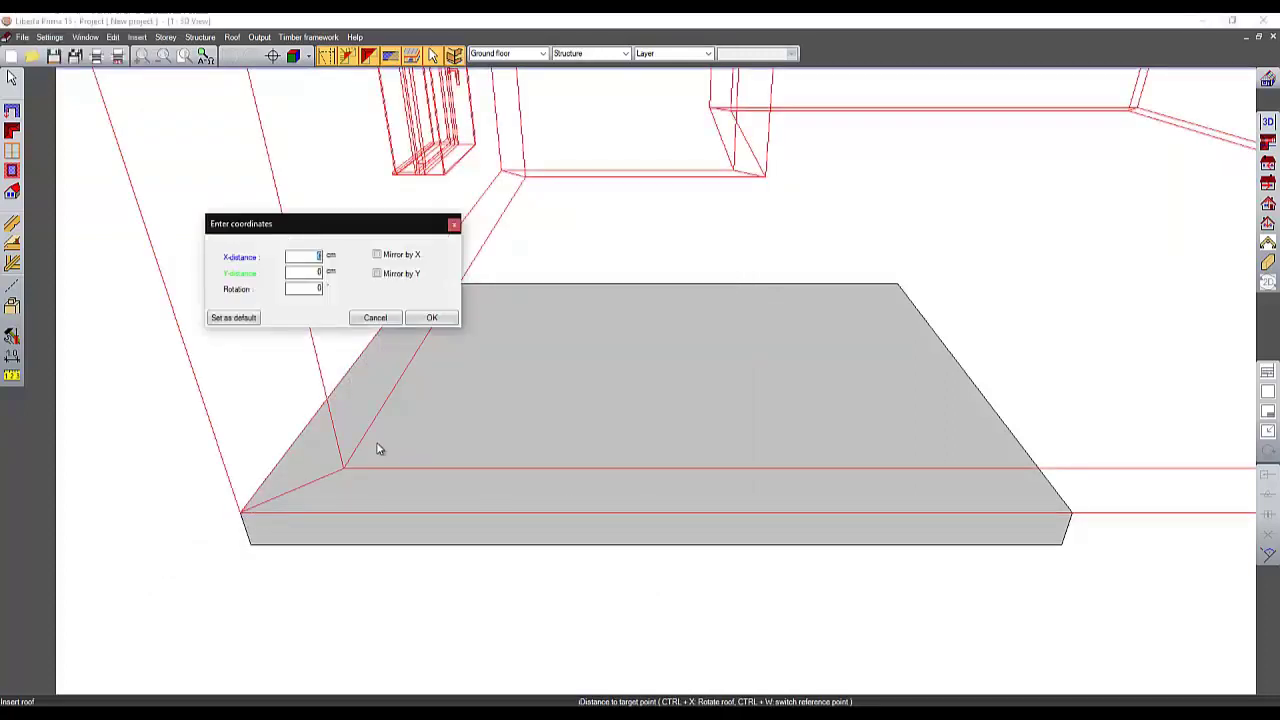
left_click(431, 316)
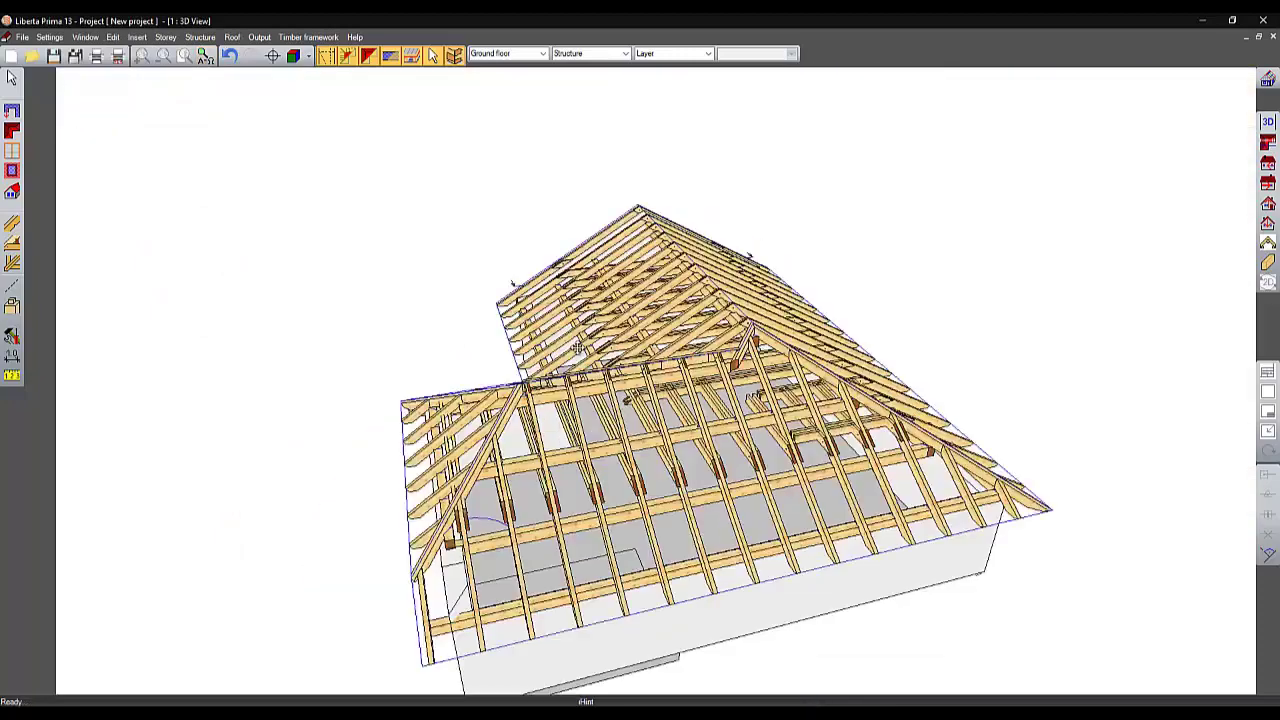
middle_click_drag(725, 355, 740, 390)
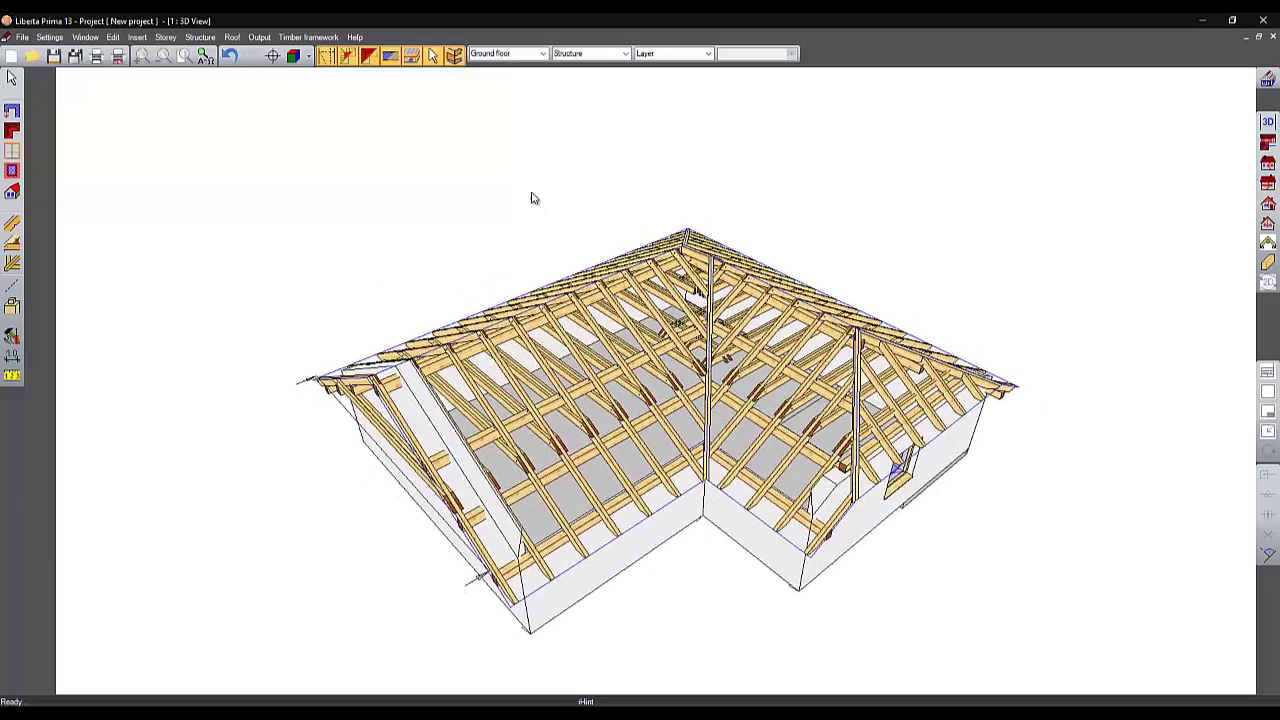
Toggle the roof surfaces display and leave the surfaces hidden in the 3D view.
left_click(347, 58)
left_click(347, 58)
left_click(372, 58)
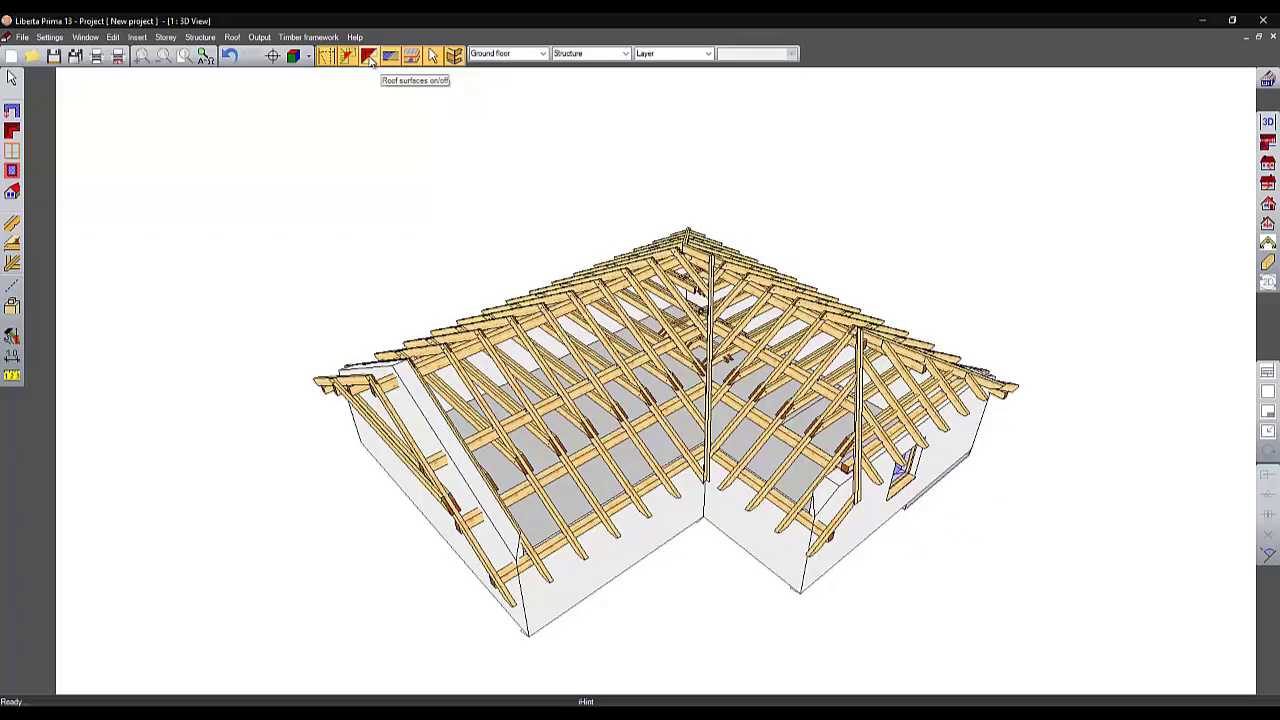
left_click(370, 58)
left_click(370, 58)
left_click(369, 60)
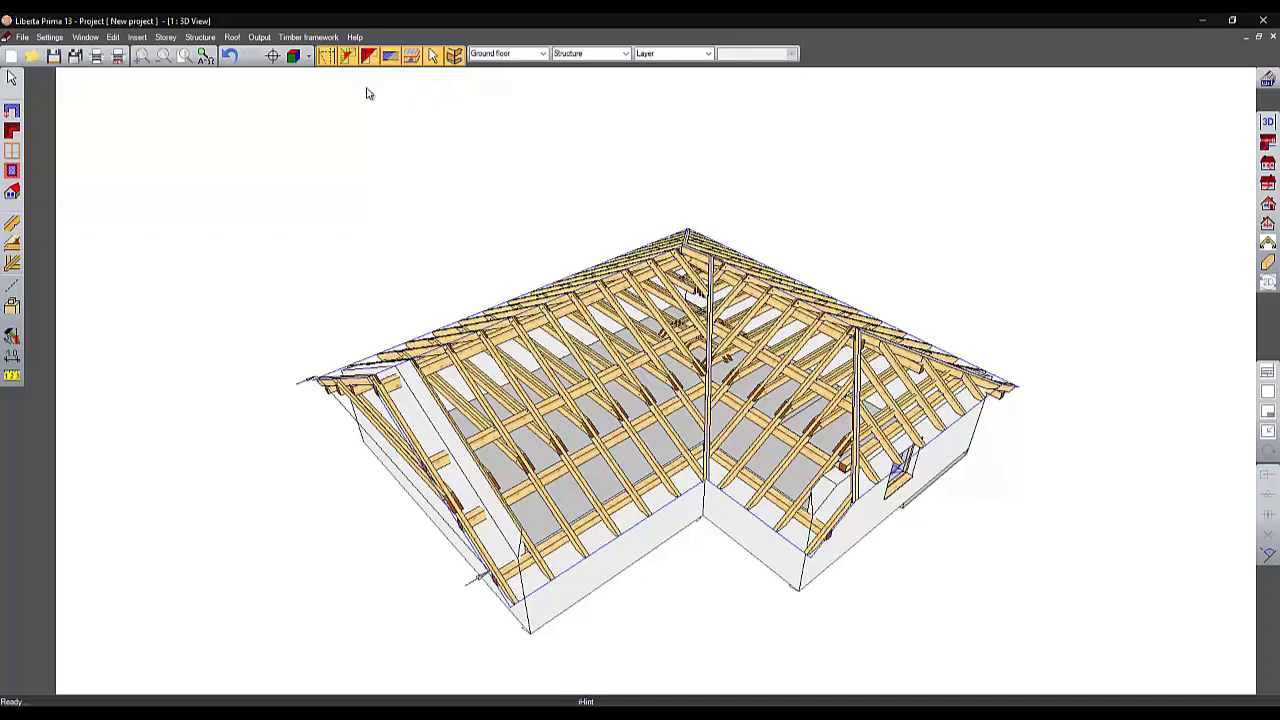
left_click(369, 58)
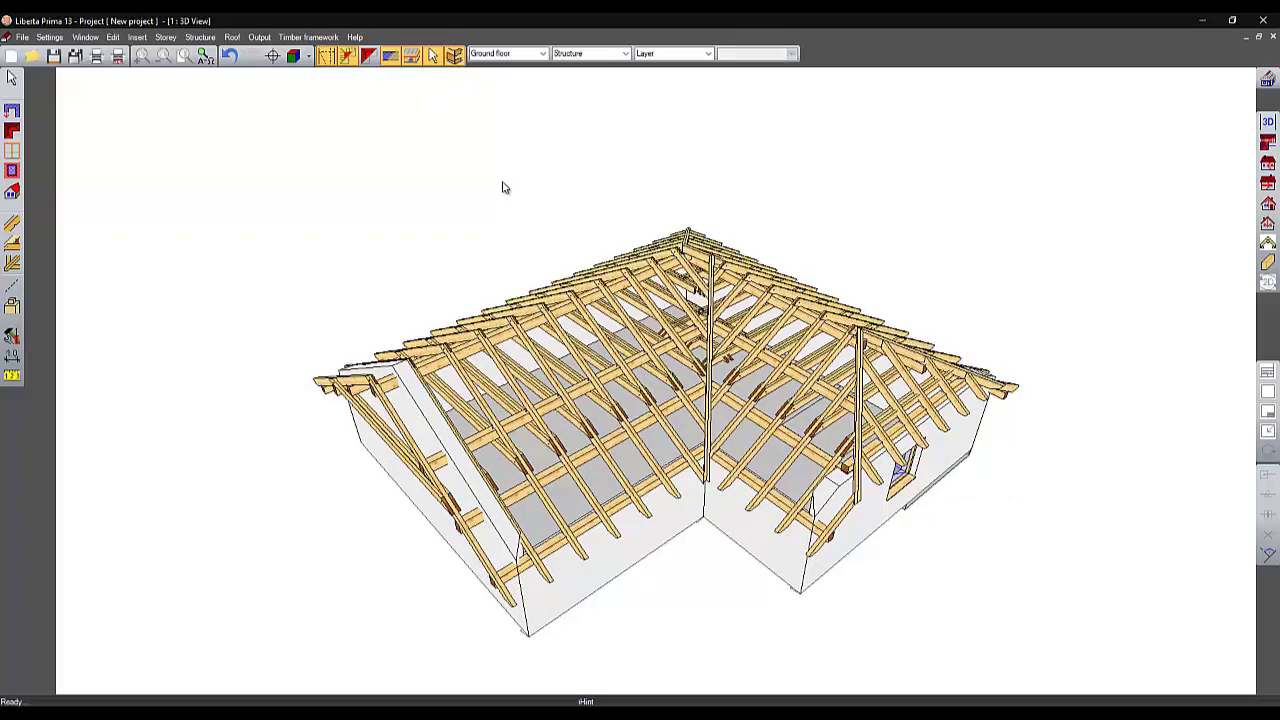
middle_click_drag(503, 182, 503, 169)
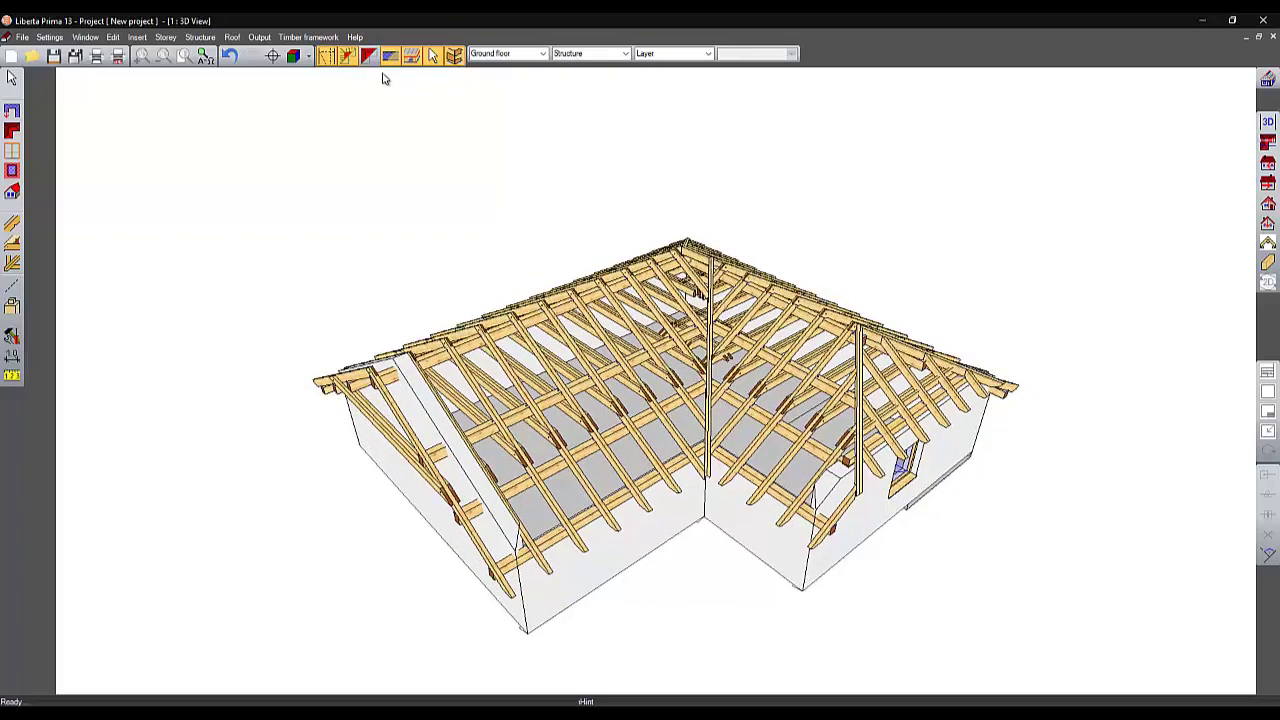
Hide only the rafters in the wood framework visibility settings.
left_click(350, 60)
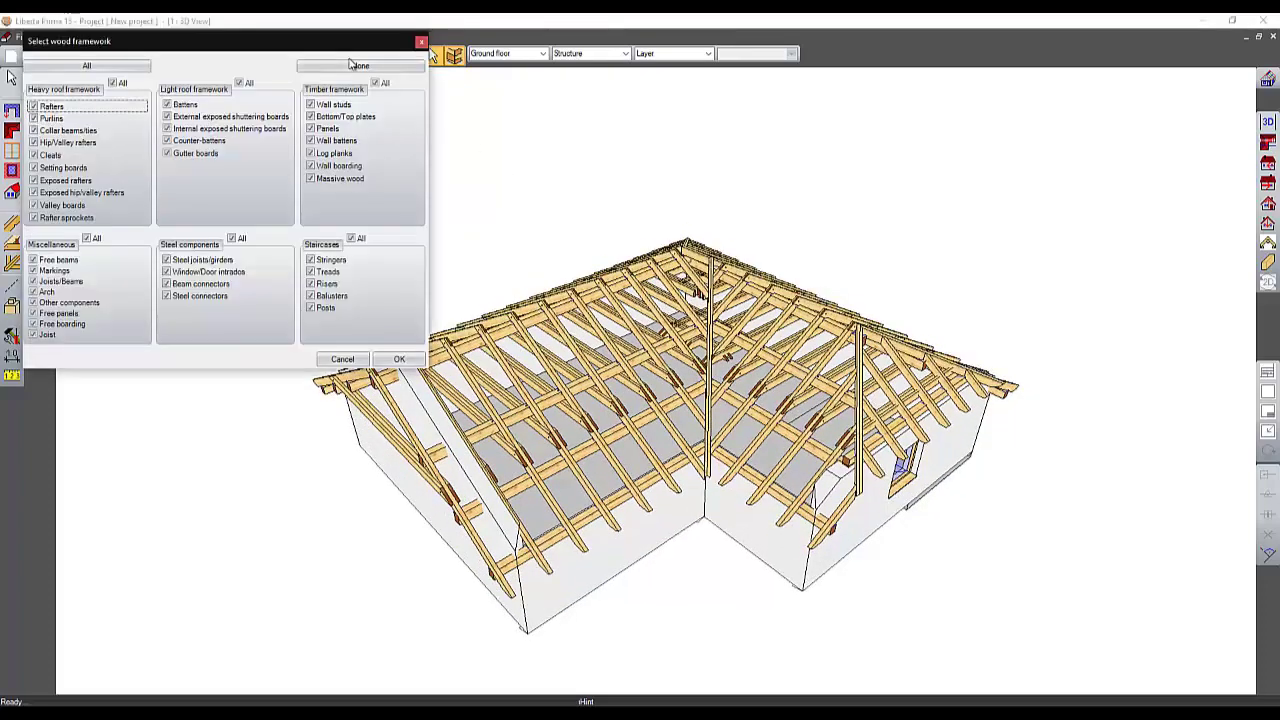
left_click_drag(324, 36, 385, 87)
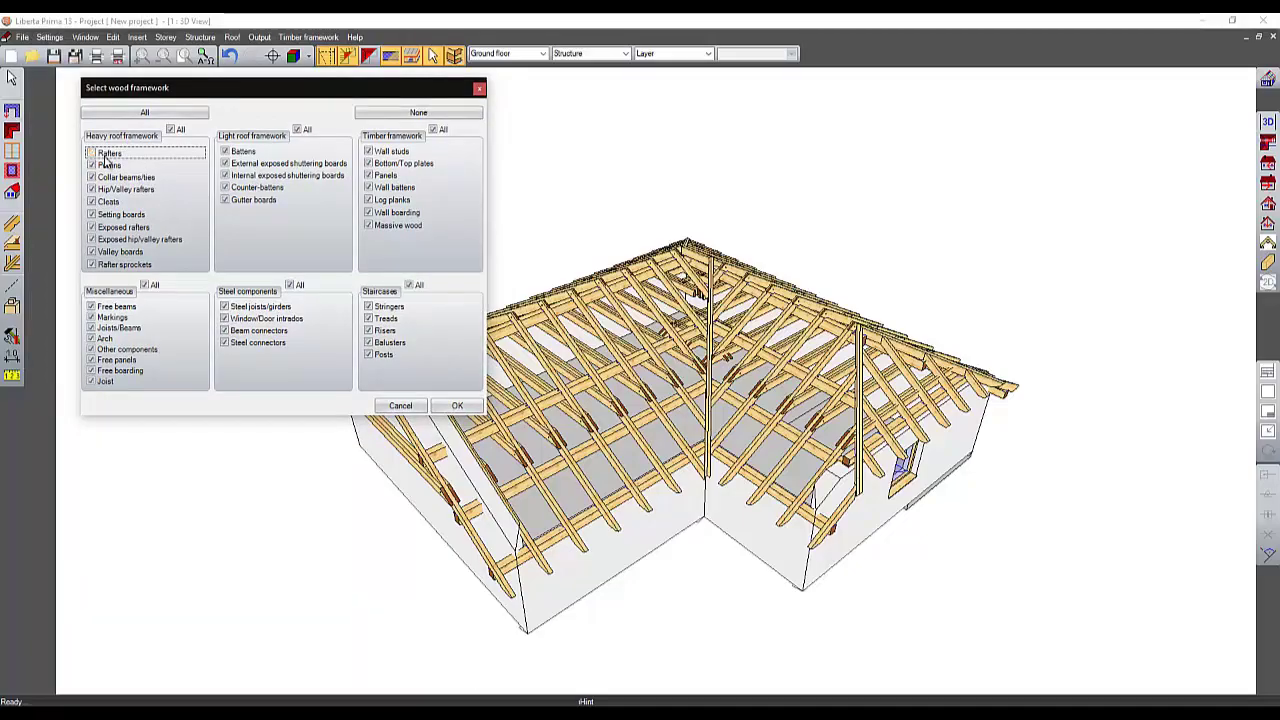
left_click(458, 410)
Multi-select the five collar beam pairs nearest the outer hip corner in one wing along a line and delete them.
middle_click_drag(494, 234, 1251, 373)
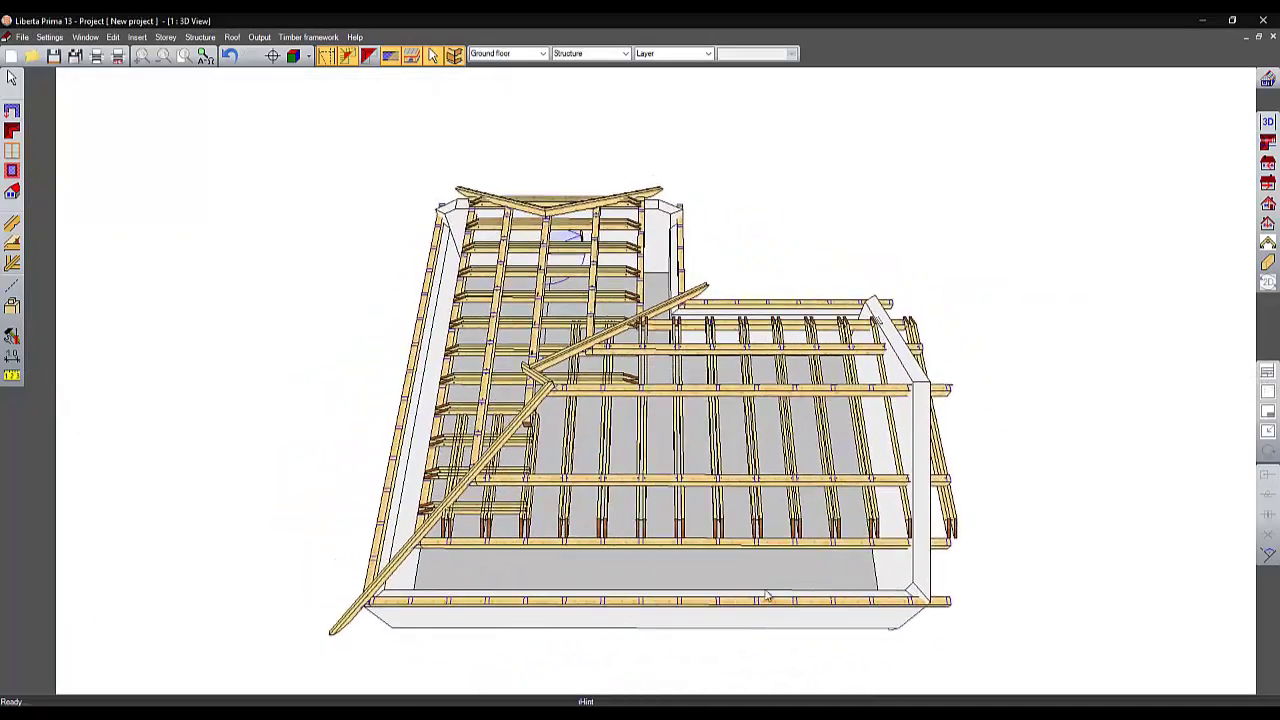
scroll(768, 595, "up", 3)
middle_click_drag(768, 577, 703, 520)
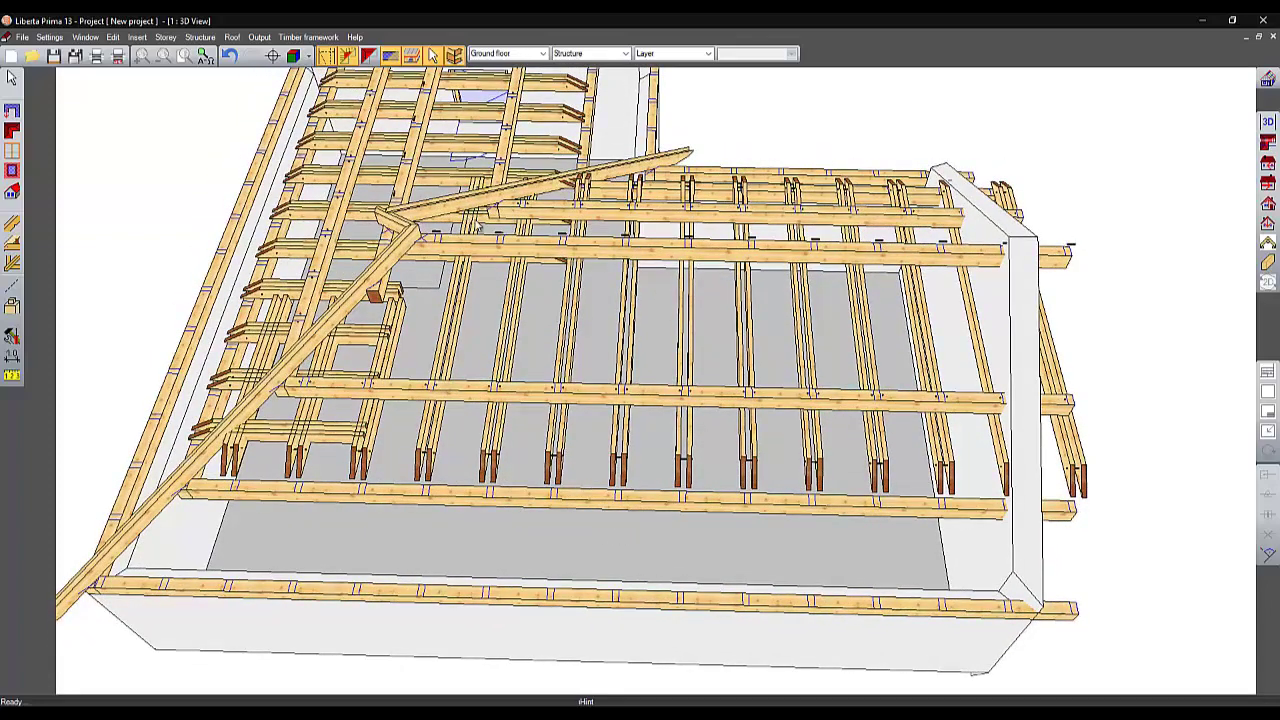
middle_click_drag(503, 267, 515, 291)
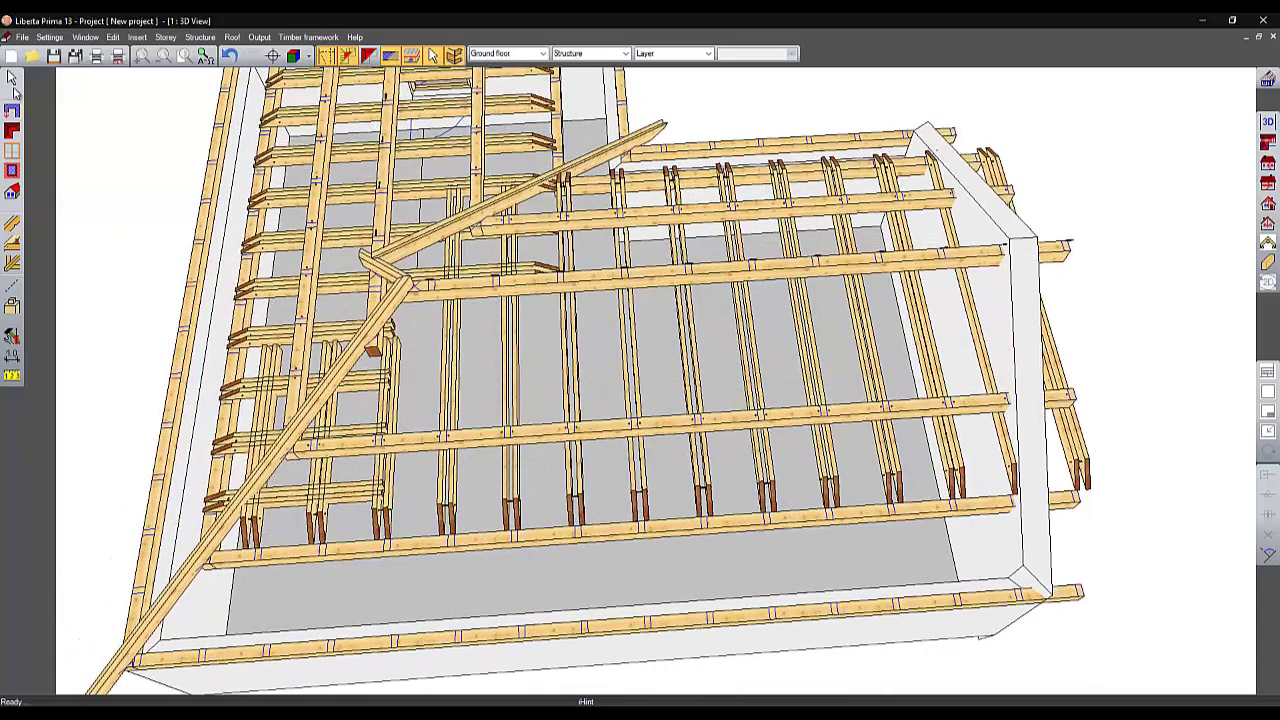
left_click(13, 84)
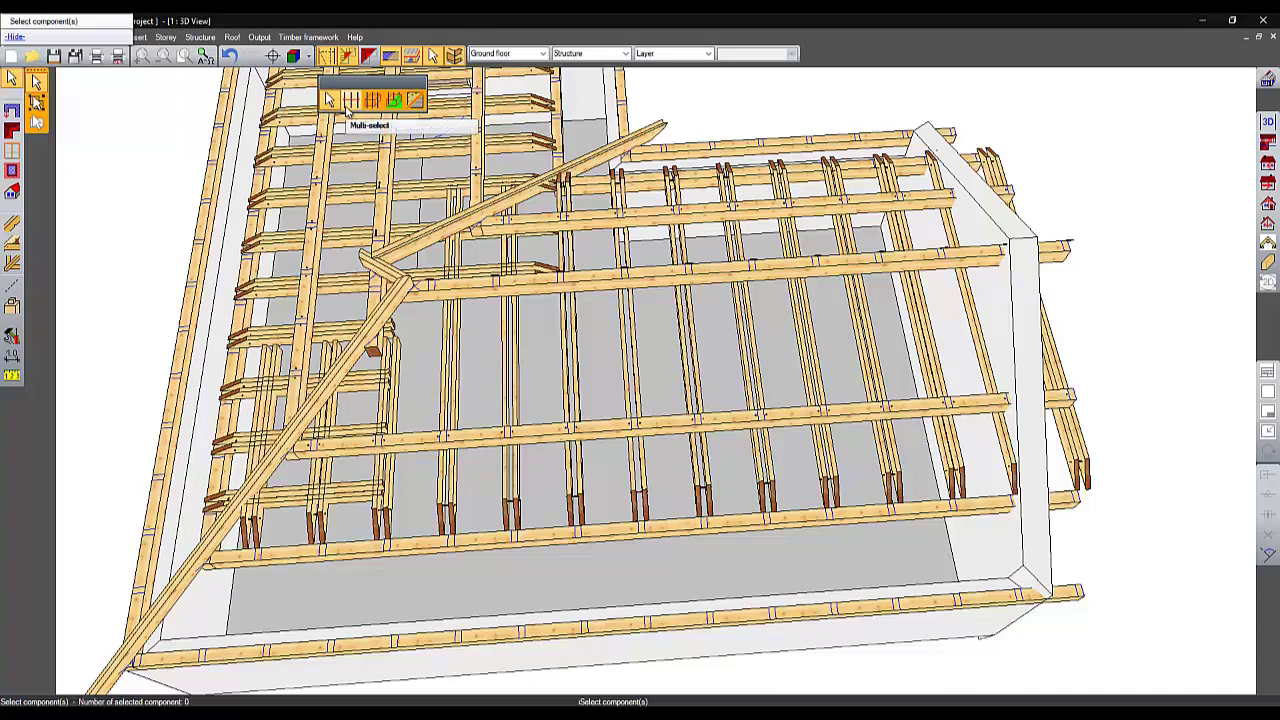
left_click(351, 100)
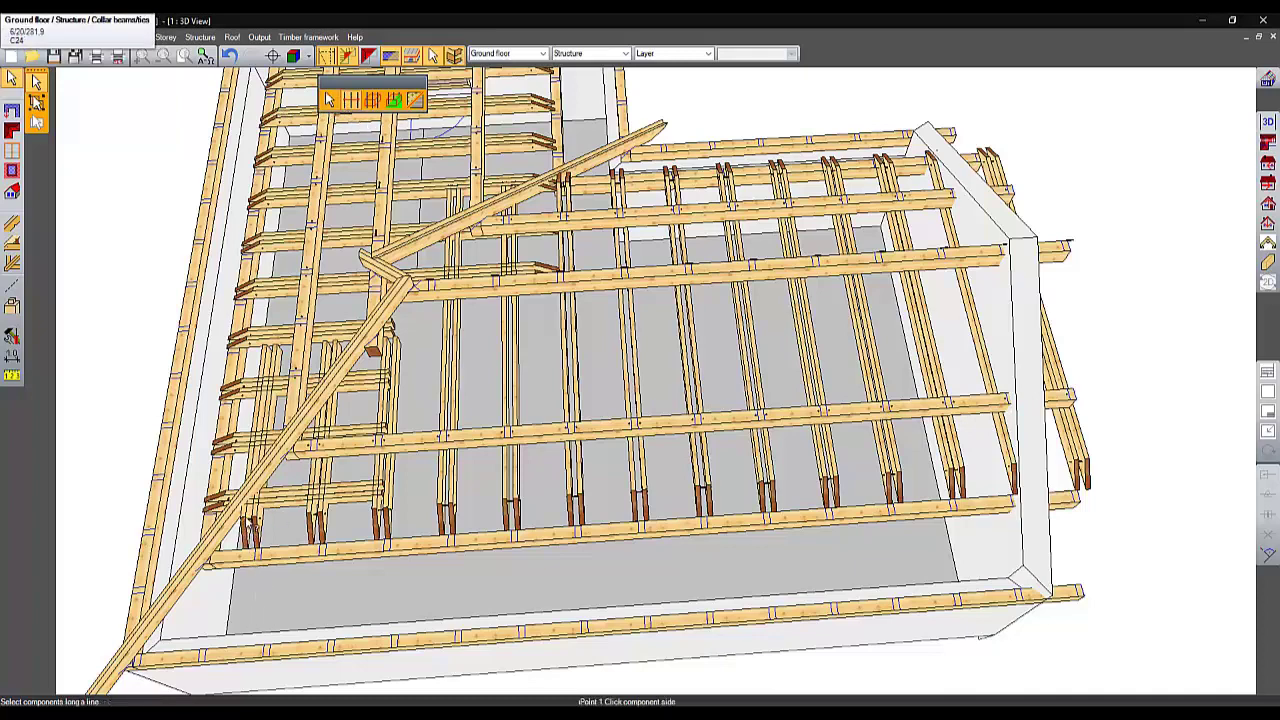
left_click(260, 512)
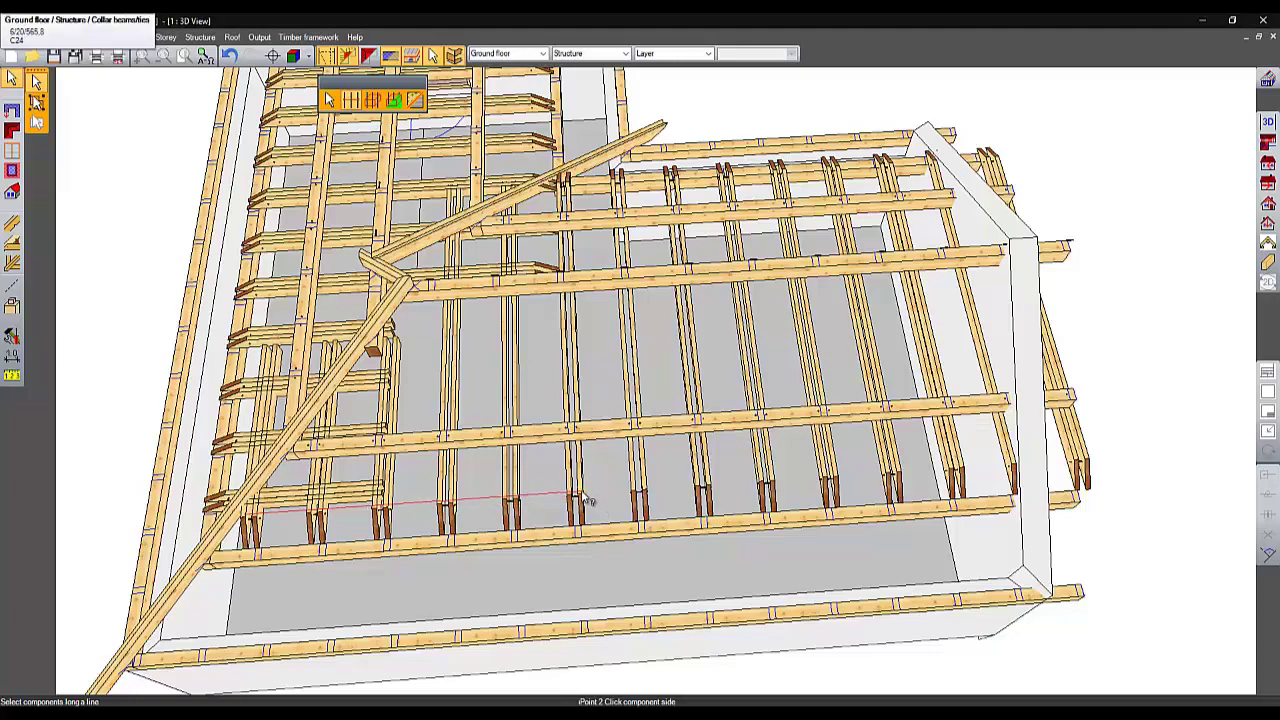
middle_click_drag(569, 467, 555, 408)
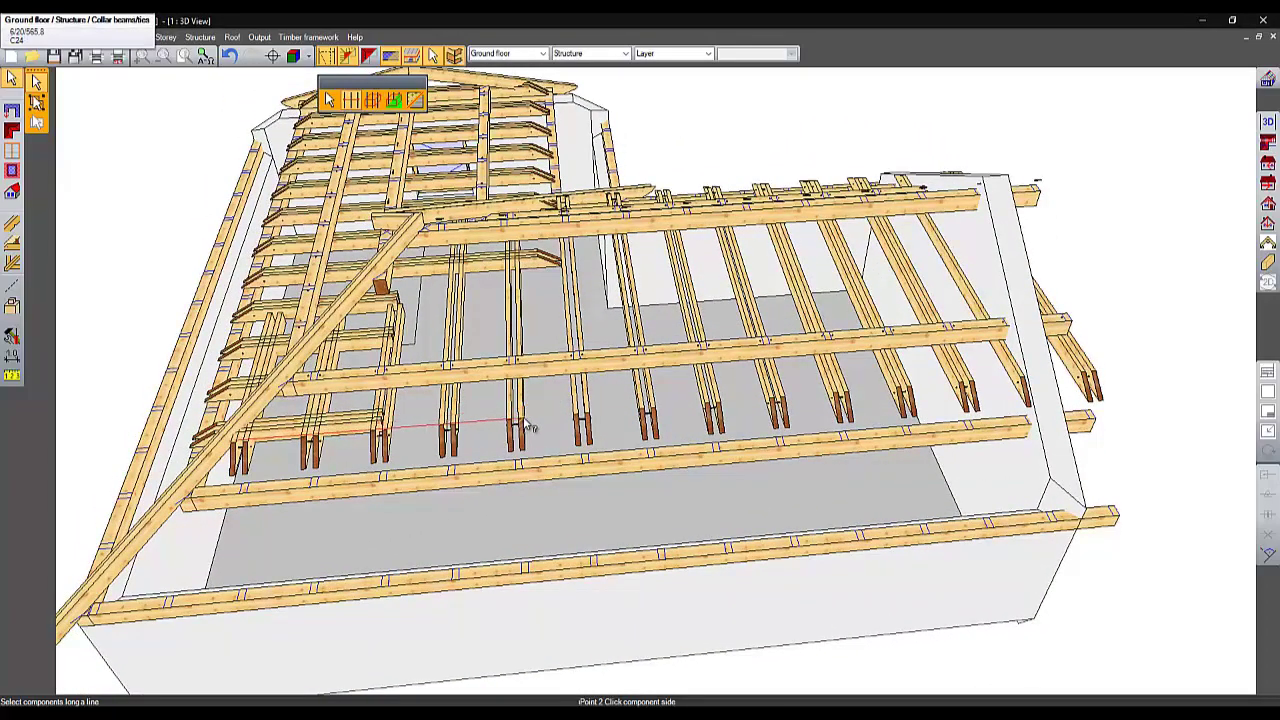
left_click(528, 428)
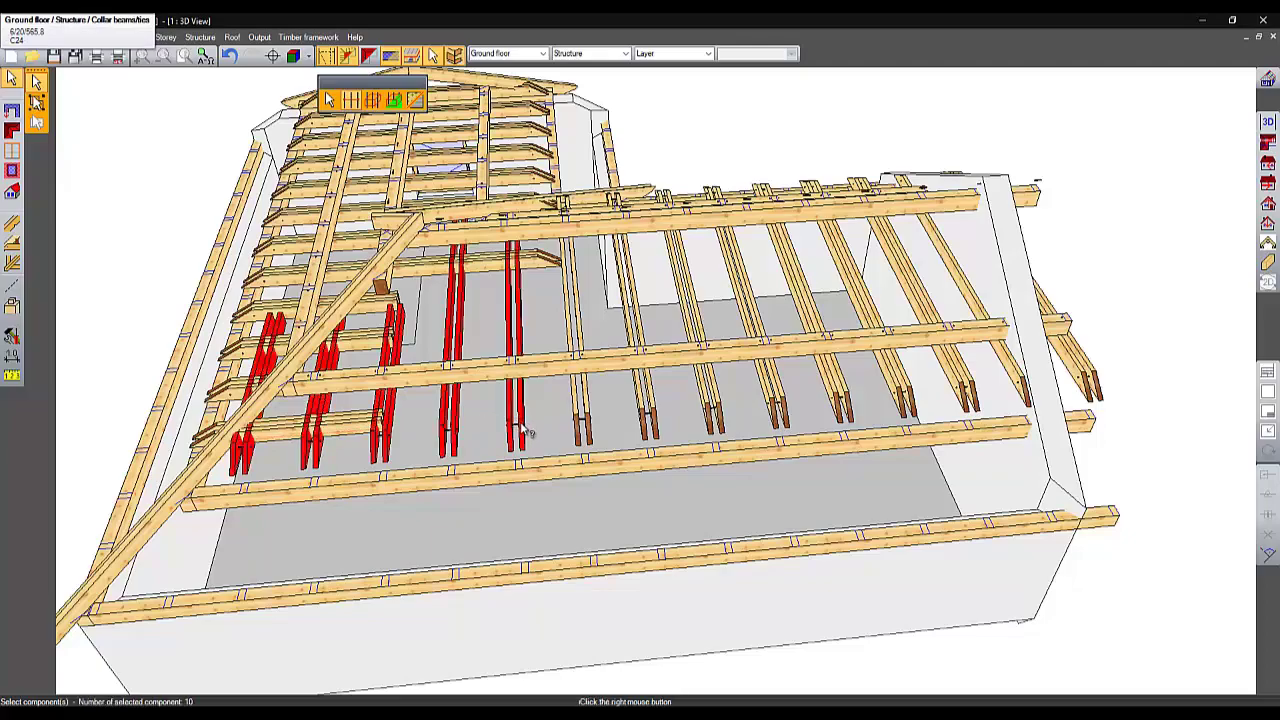
right_click(522, 428)
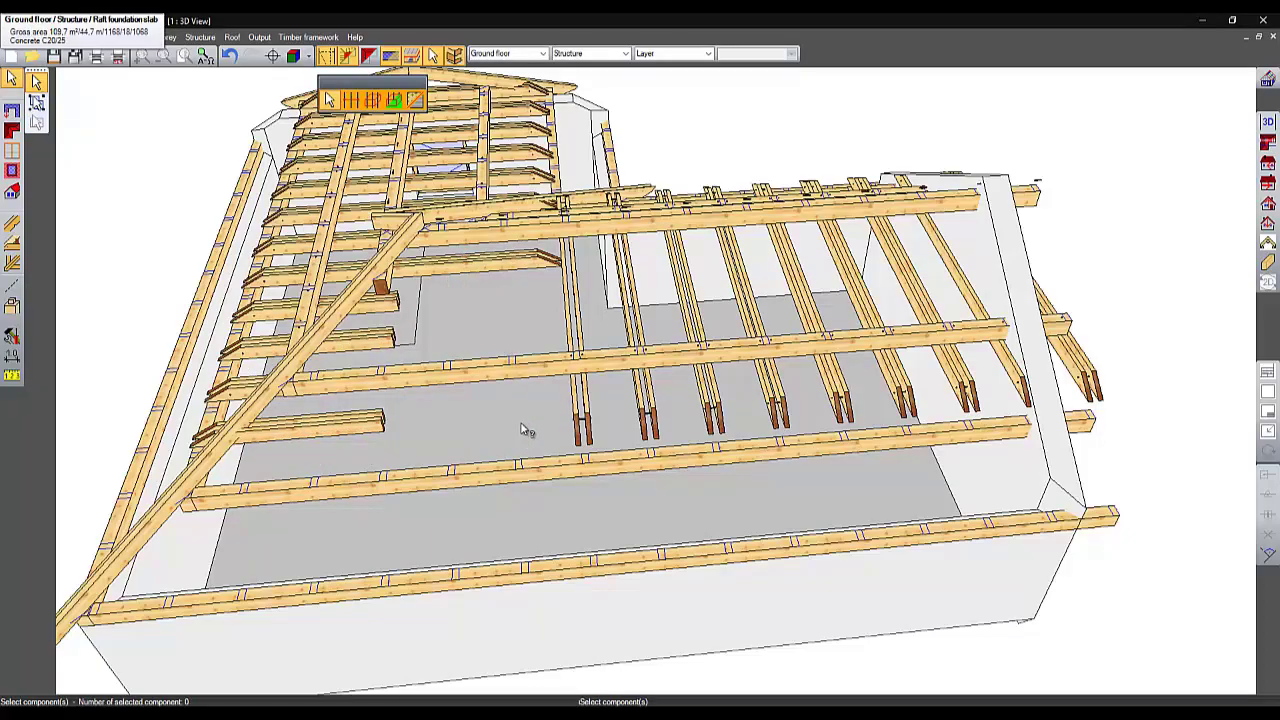
Delete the seven collar beam pairs of the other wing that cross the junction area, multi-selecting them along a line.
middle_click_drag(466, 404, 907, 364)
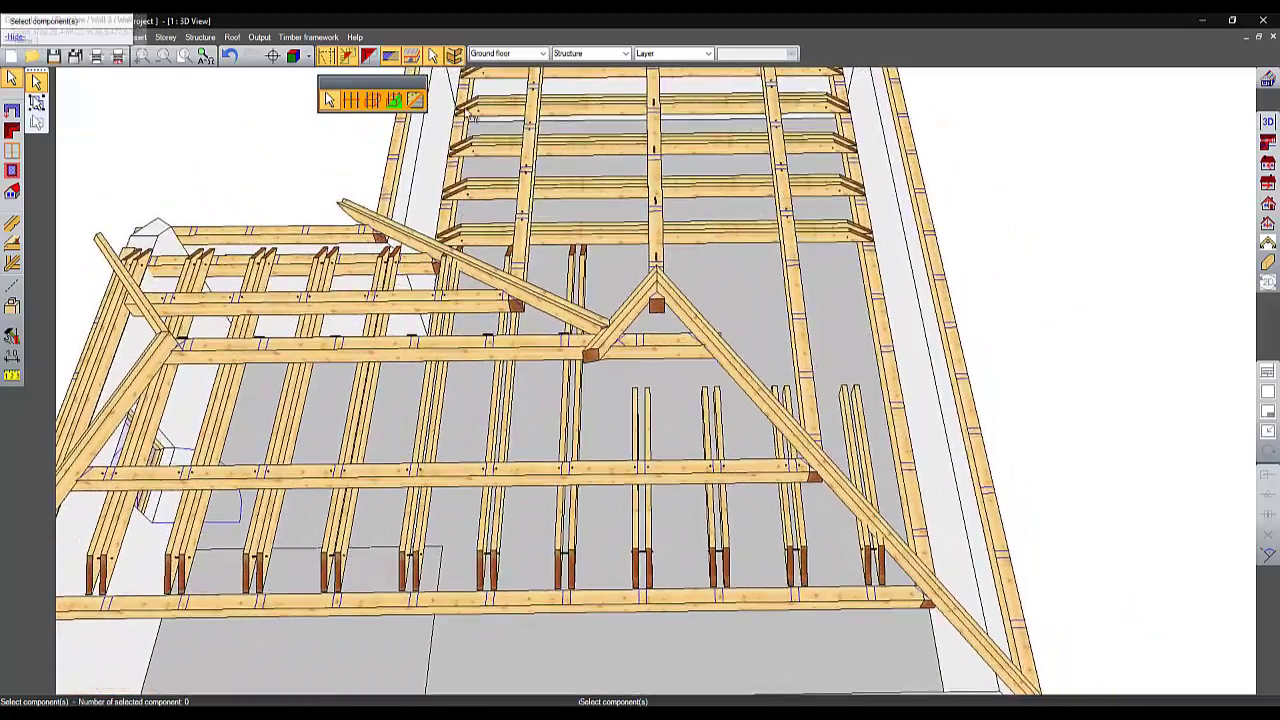
left_click(351, 100)
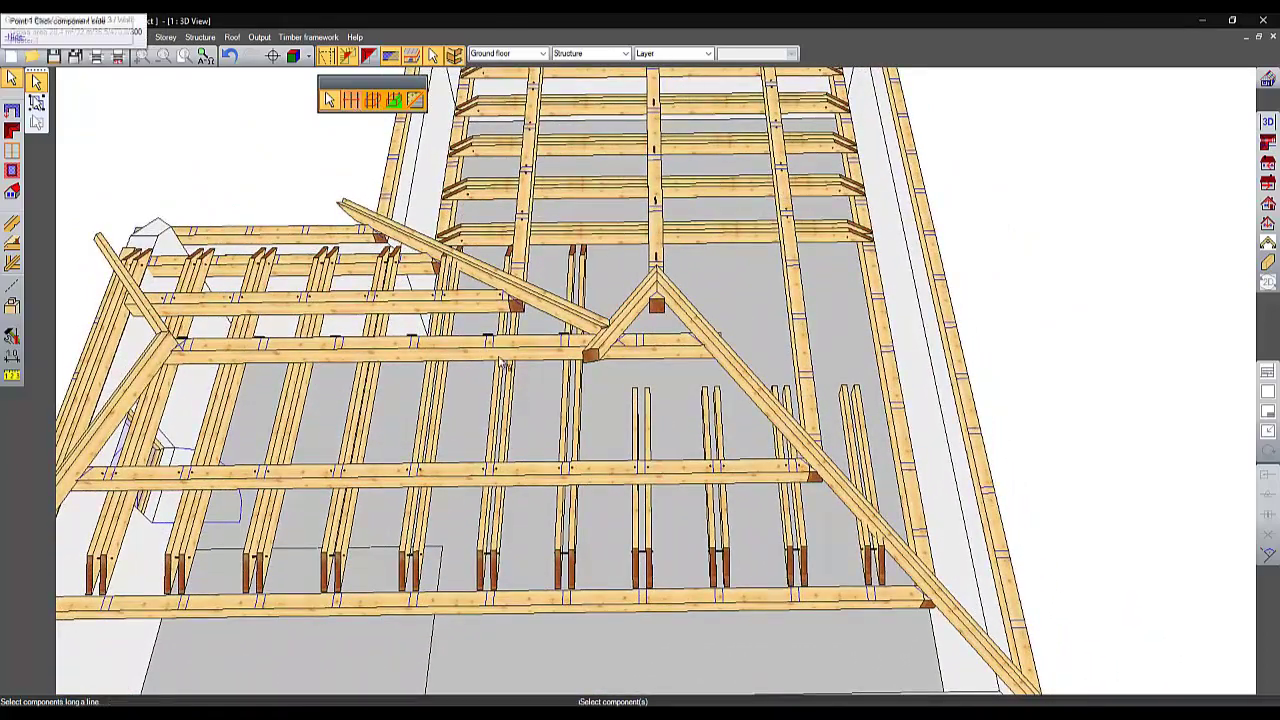
left_click(407, 553)
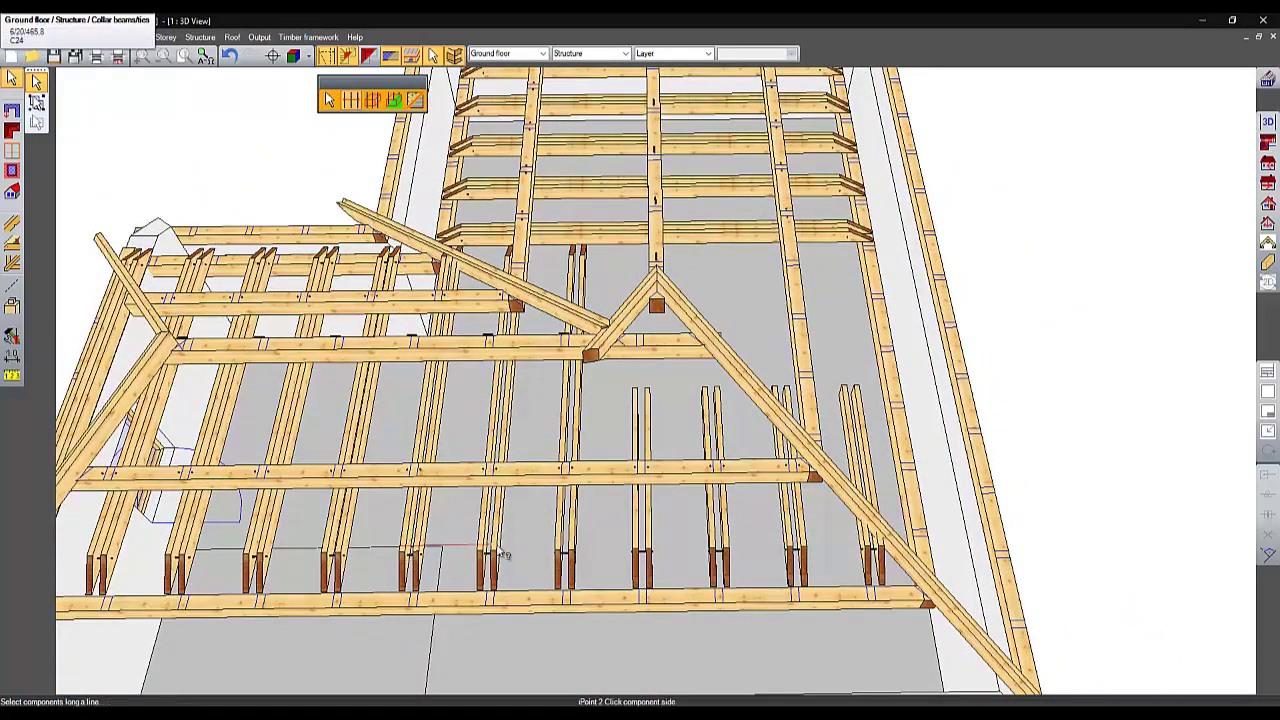
left_click(882, 548)
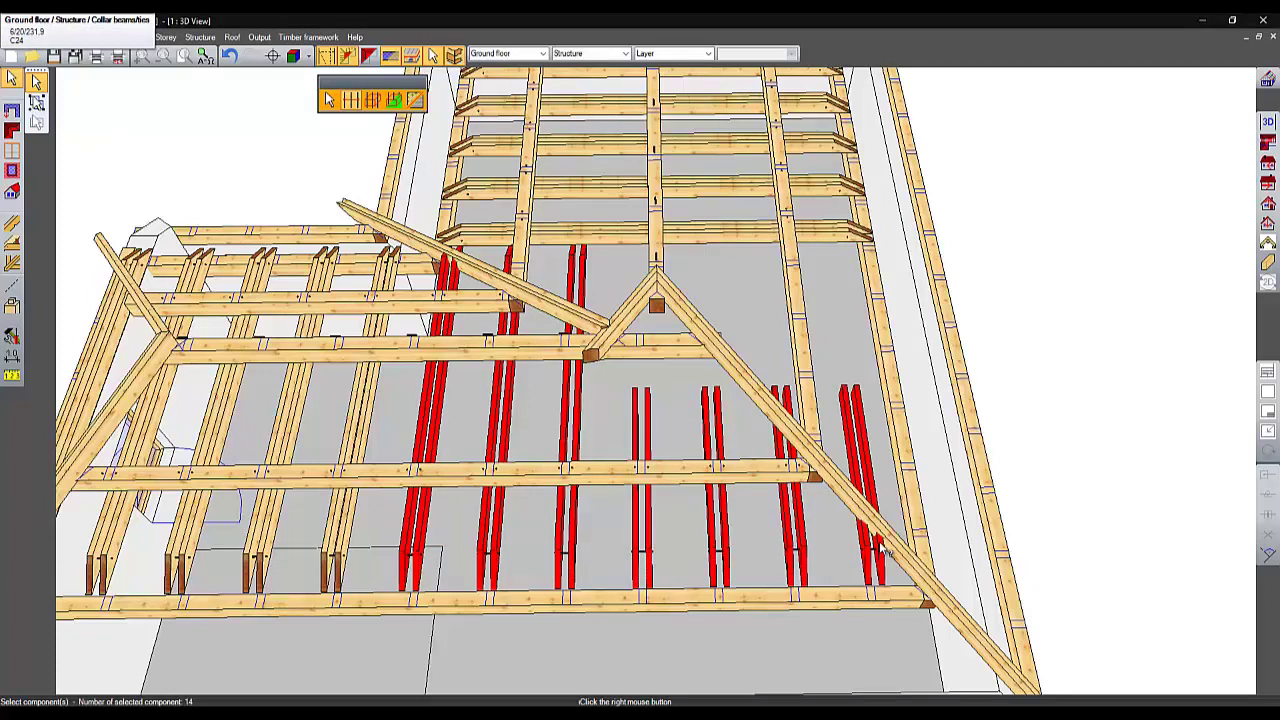
right_click(852, 455)
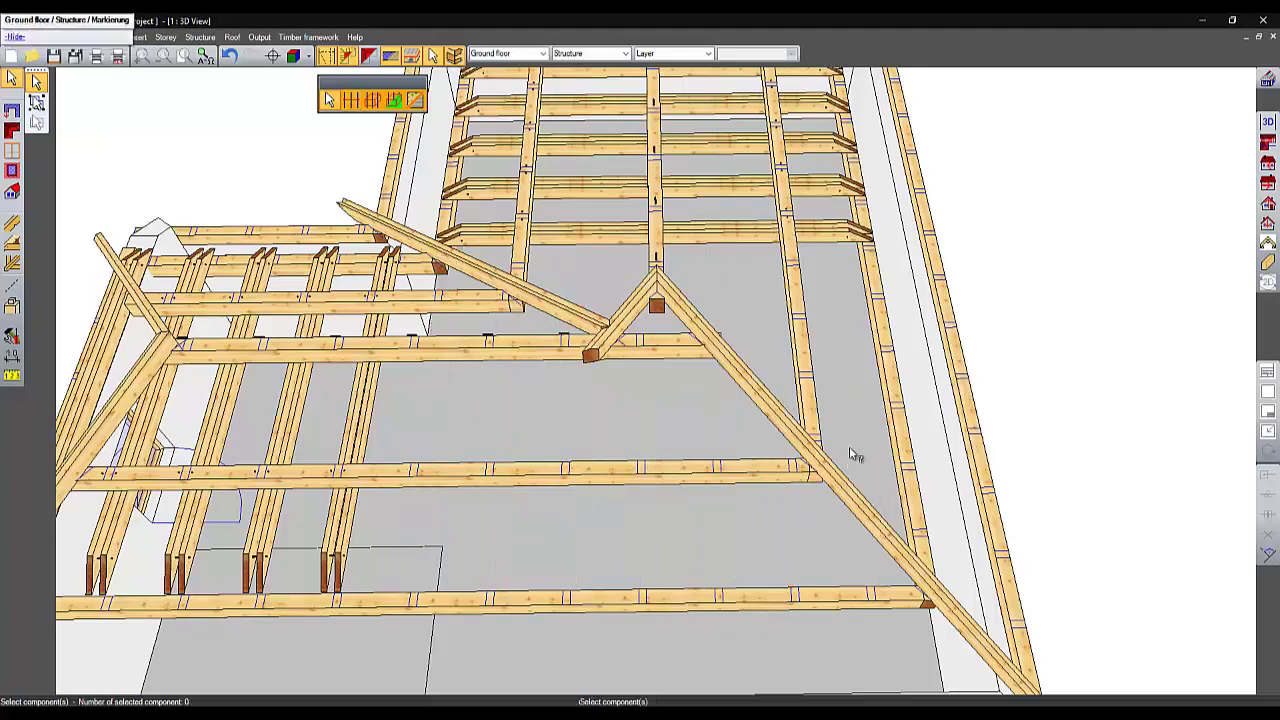
Delete the hip rafter at the outer corner and the valley rafter at the inner corner of the L-shaped roof.
middle_click_drag(855, 455, 450, 320)
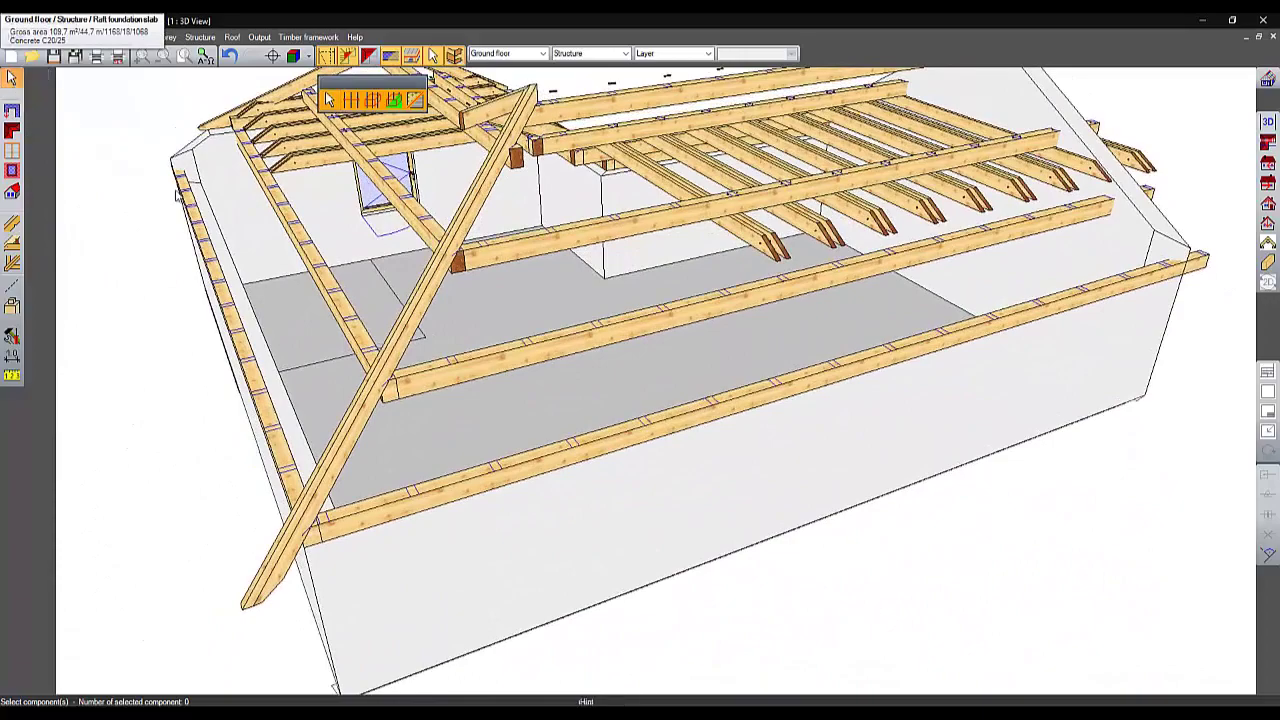
left_click(410, 326)
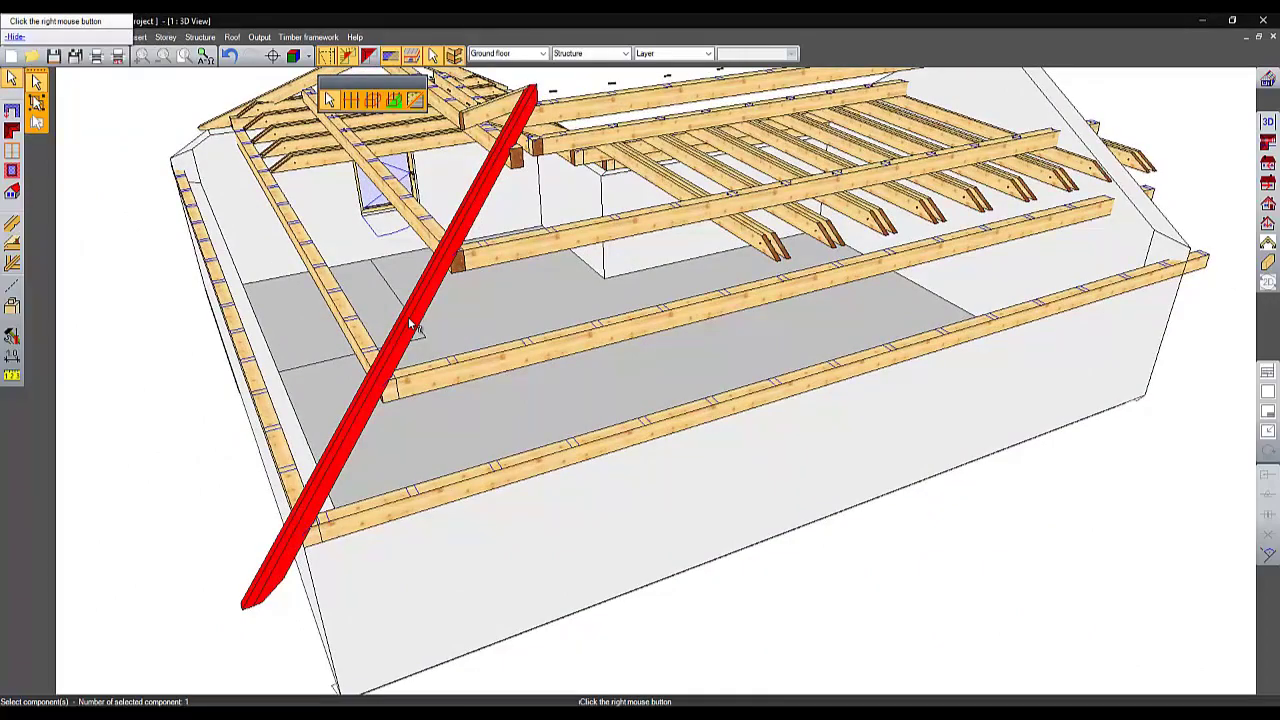
right_click(580, 338)
middle_click_drag(600, 286, 523, 275)
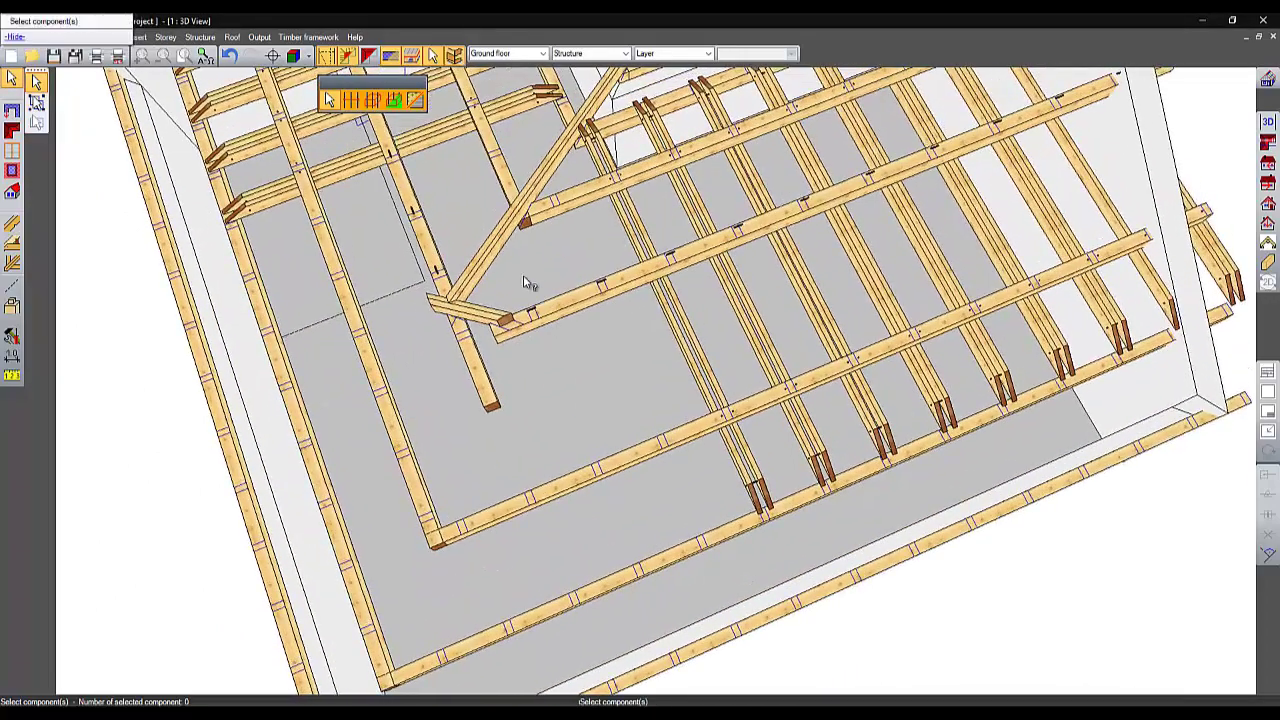
left_click(482, 255)
right_click(534, 271)
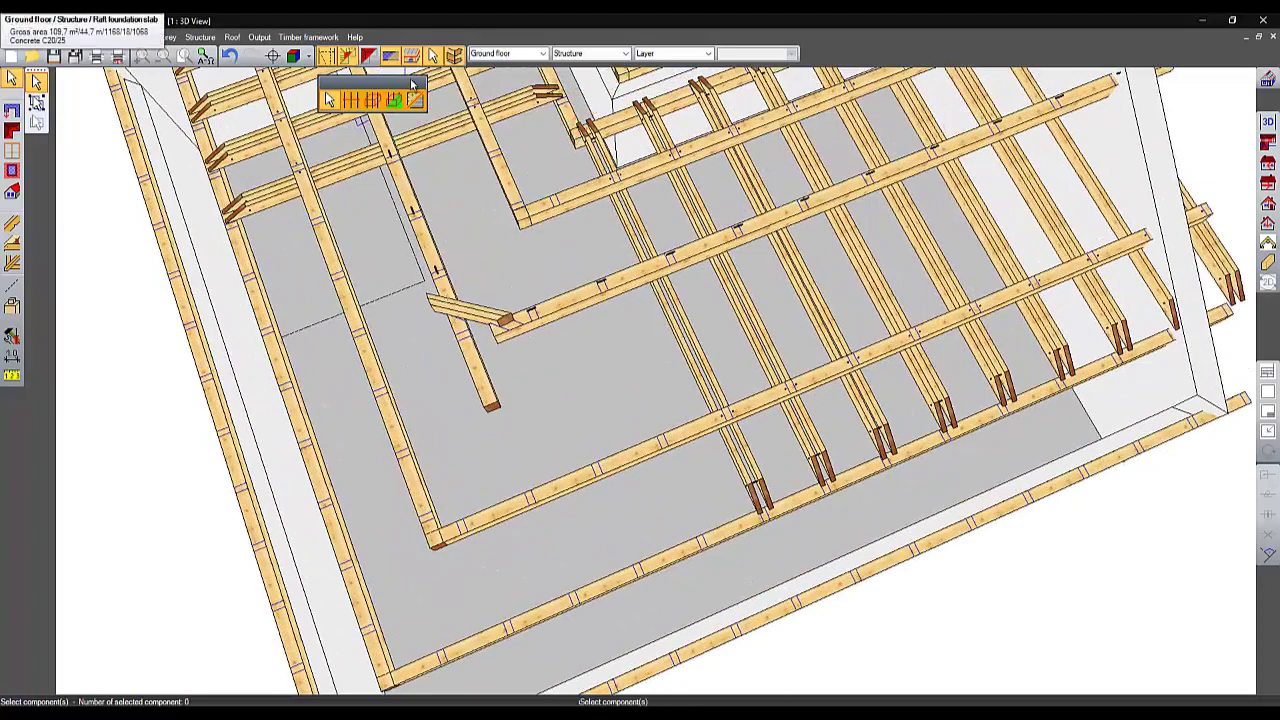
Make the rafters visible again in the wood framework visibility settings.
left_click(356, 58)
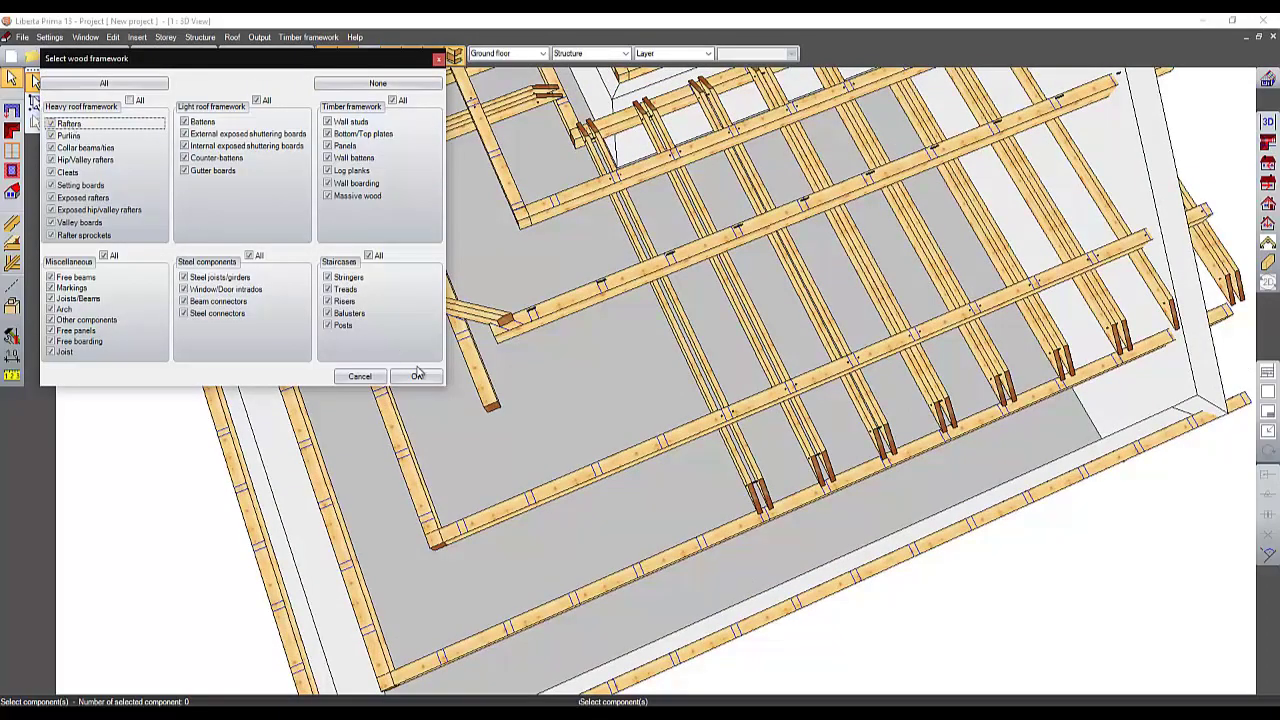
left_click(419, 374)
middle_click_drag(675, 317, 705, 215)
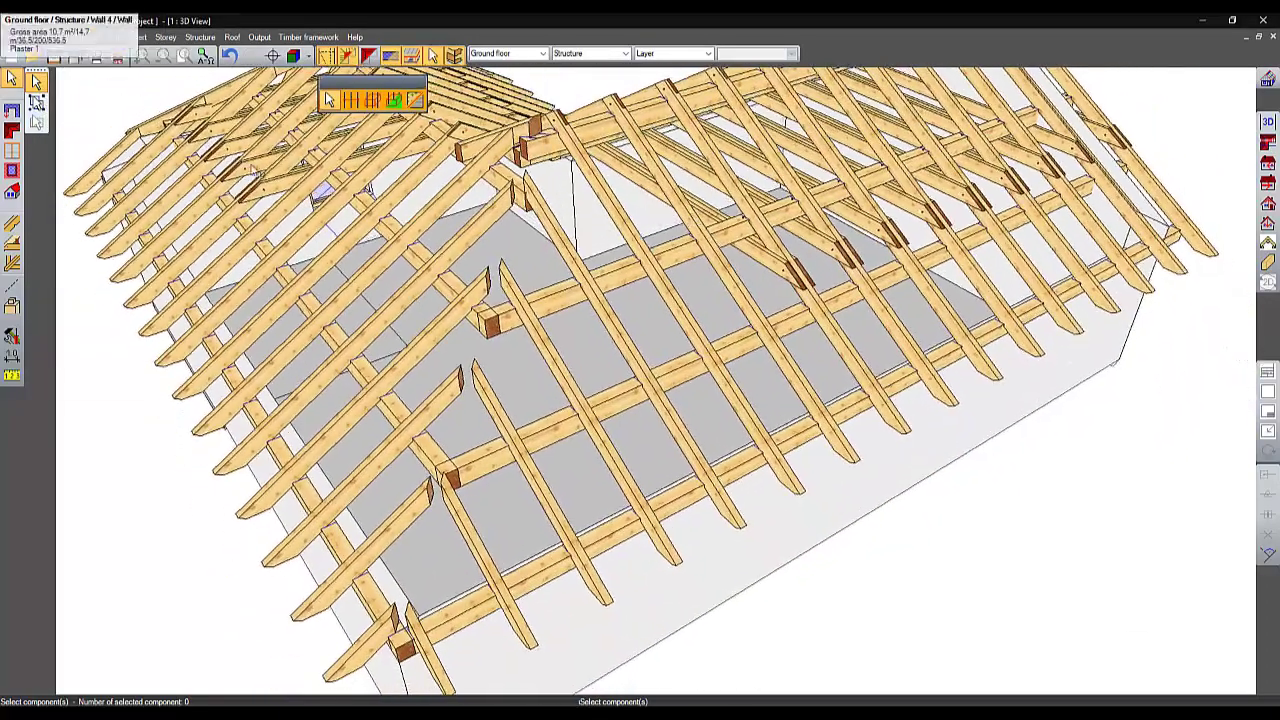
Insert a 12 x 24 cm hip rafter along the outer corner's hip line, with Basic adjustment off and Trim below on.
left_click(13, 262)
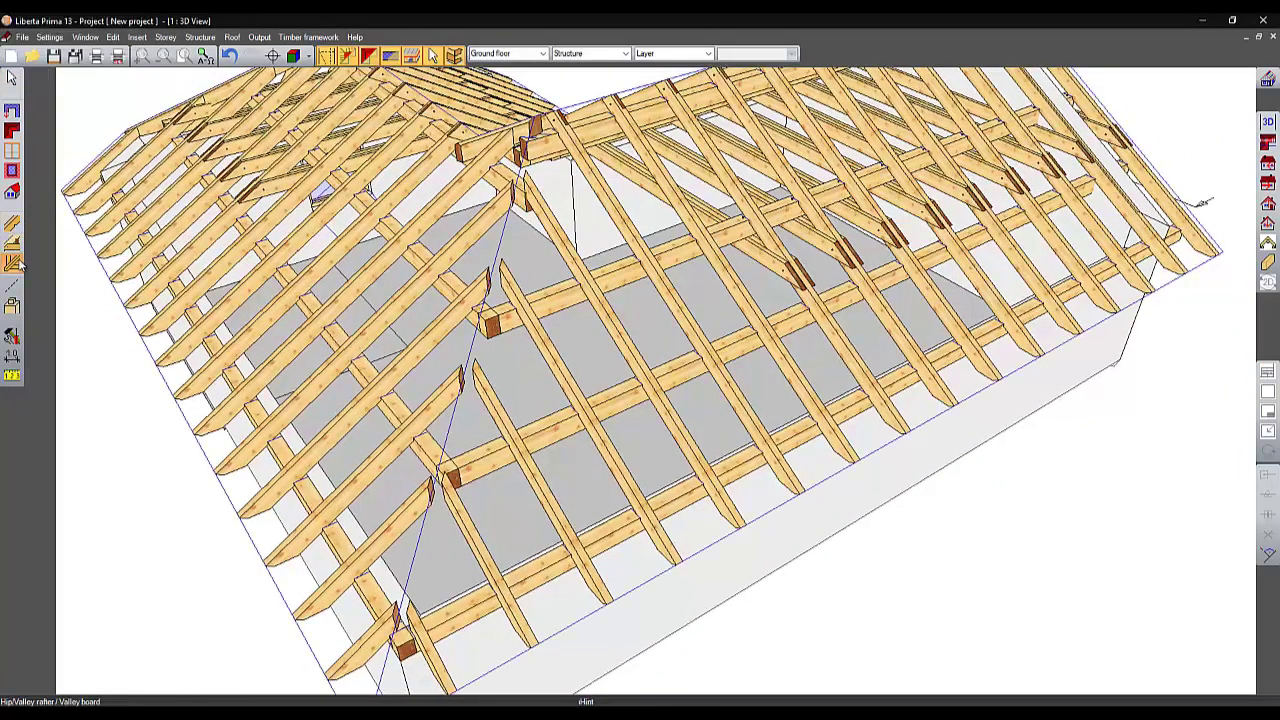
left_click(508, 275)
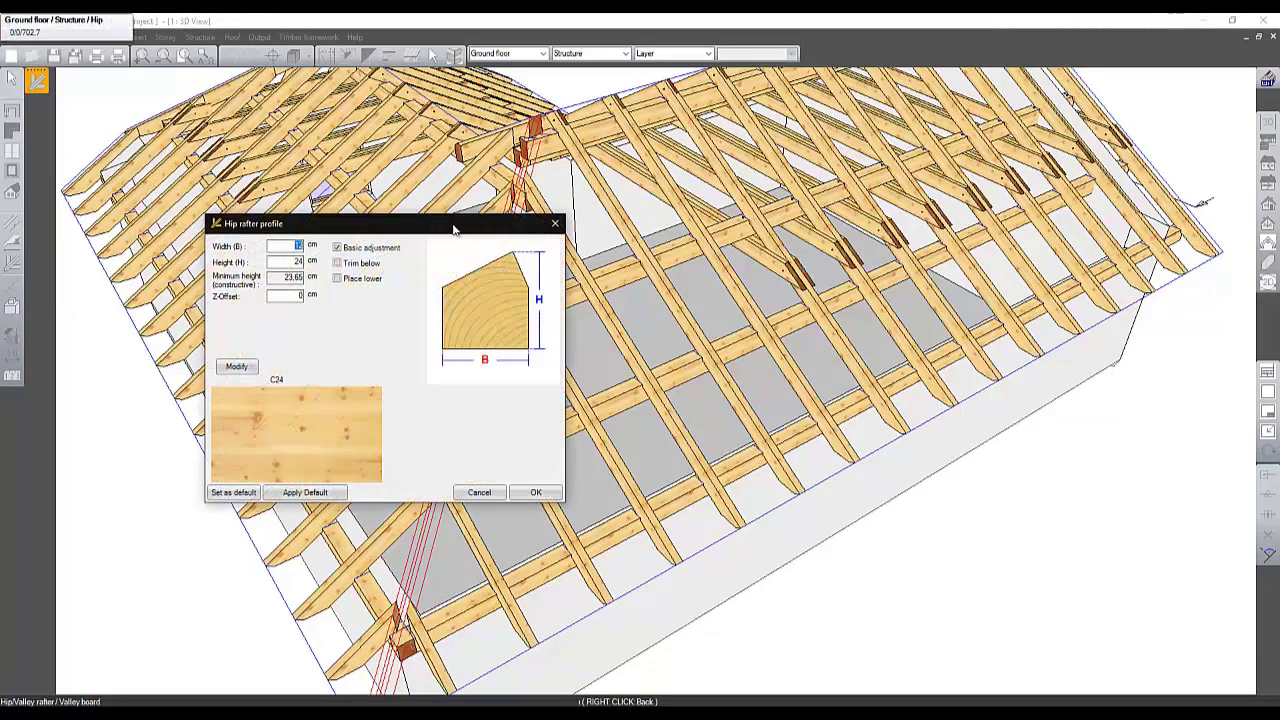
left_click_drag(456, 224, 333, 175)
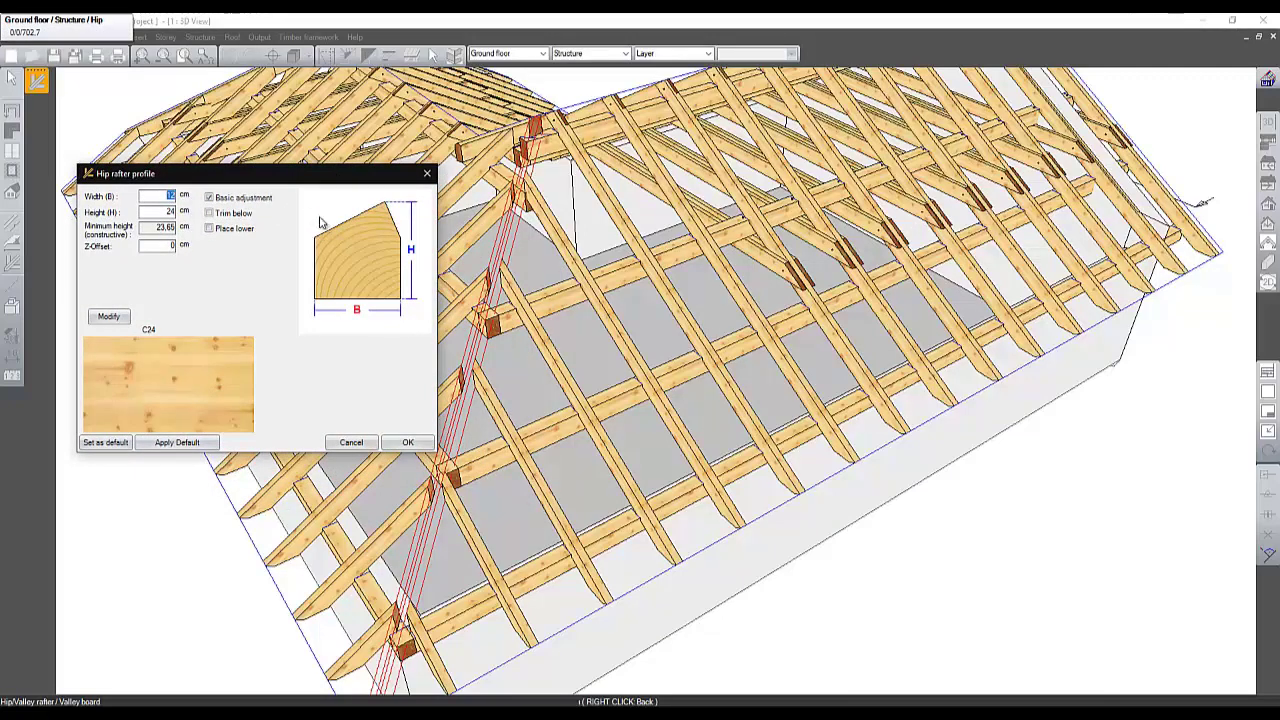
left_click(220, 204)
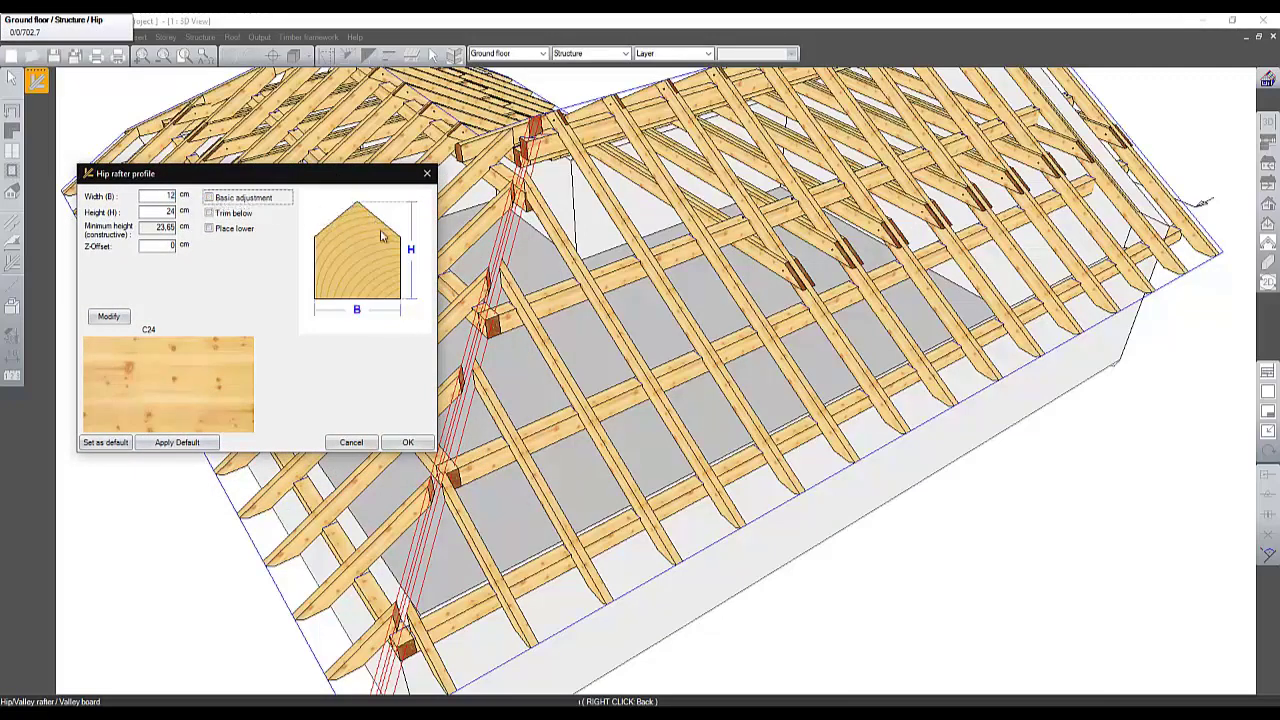
left_click(236, 216)
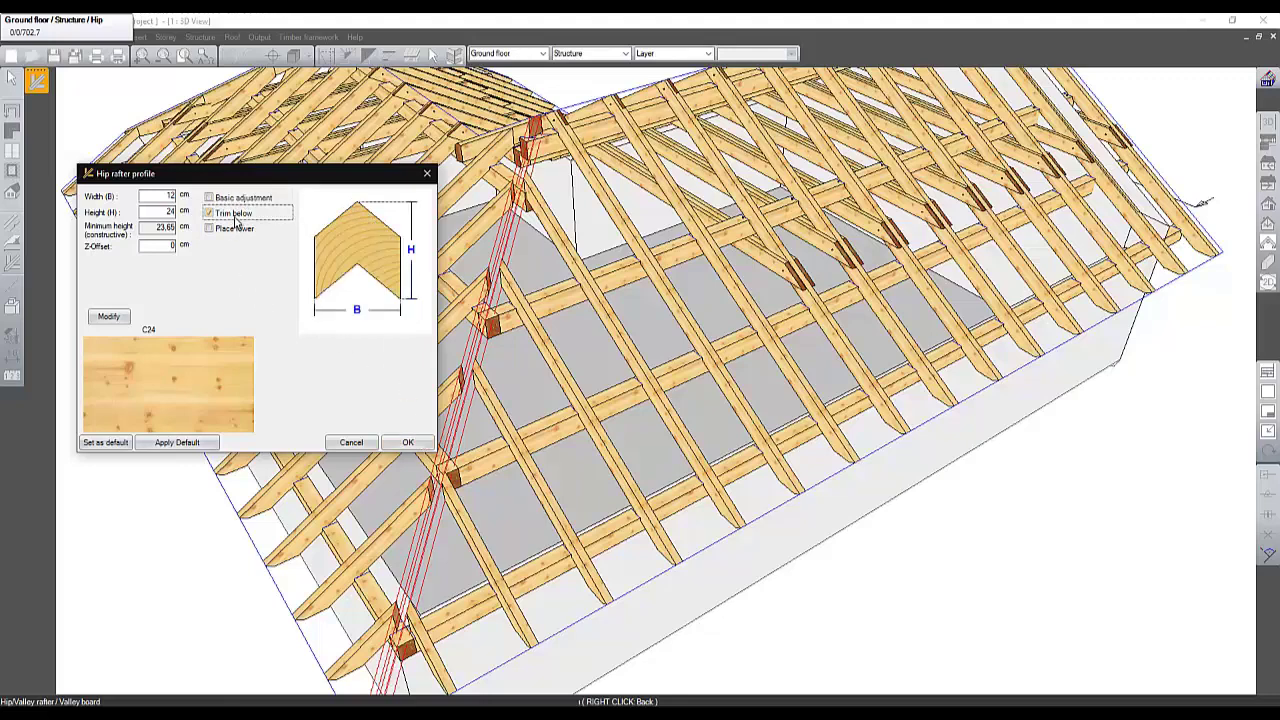
left_click(408, 442)
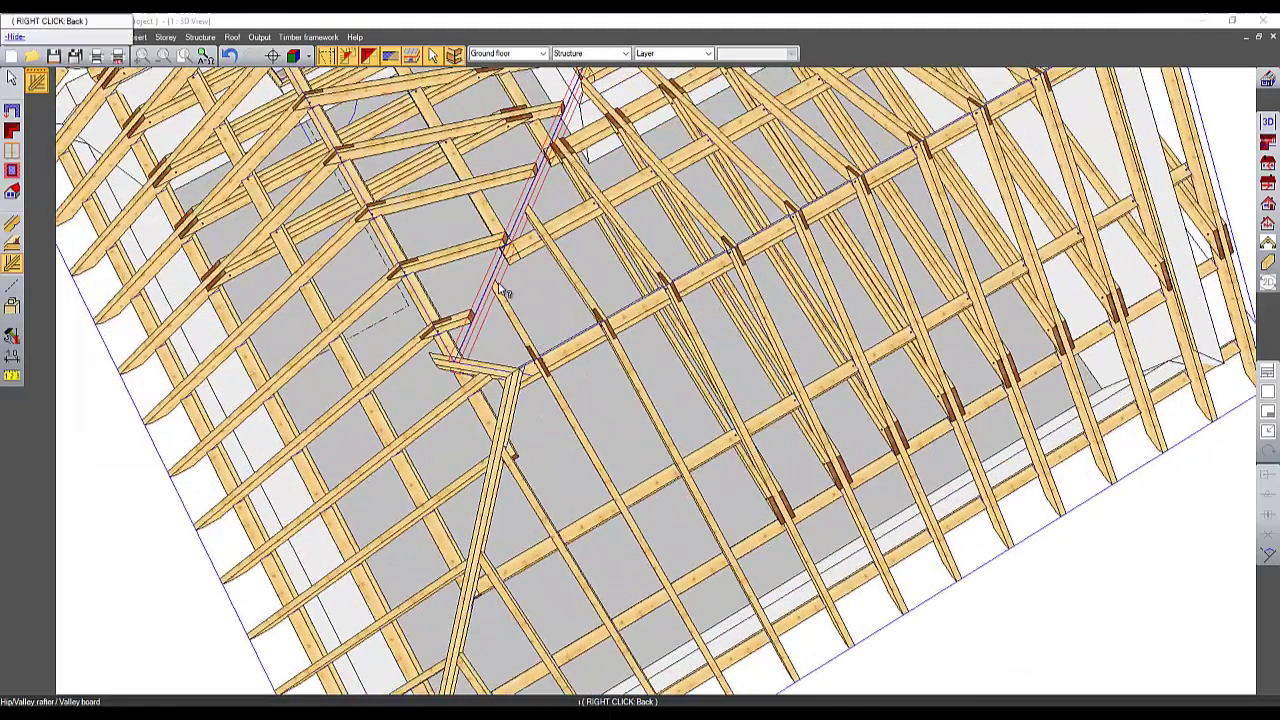
Insert a 12 x 24 cm valley rafter along the inner corner's valley line, with Basic adjustment off.
left_click(500, 286)
left_click(286, 199)
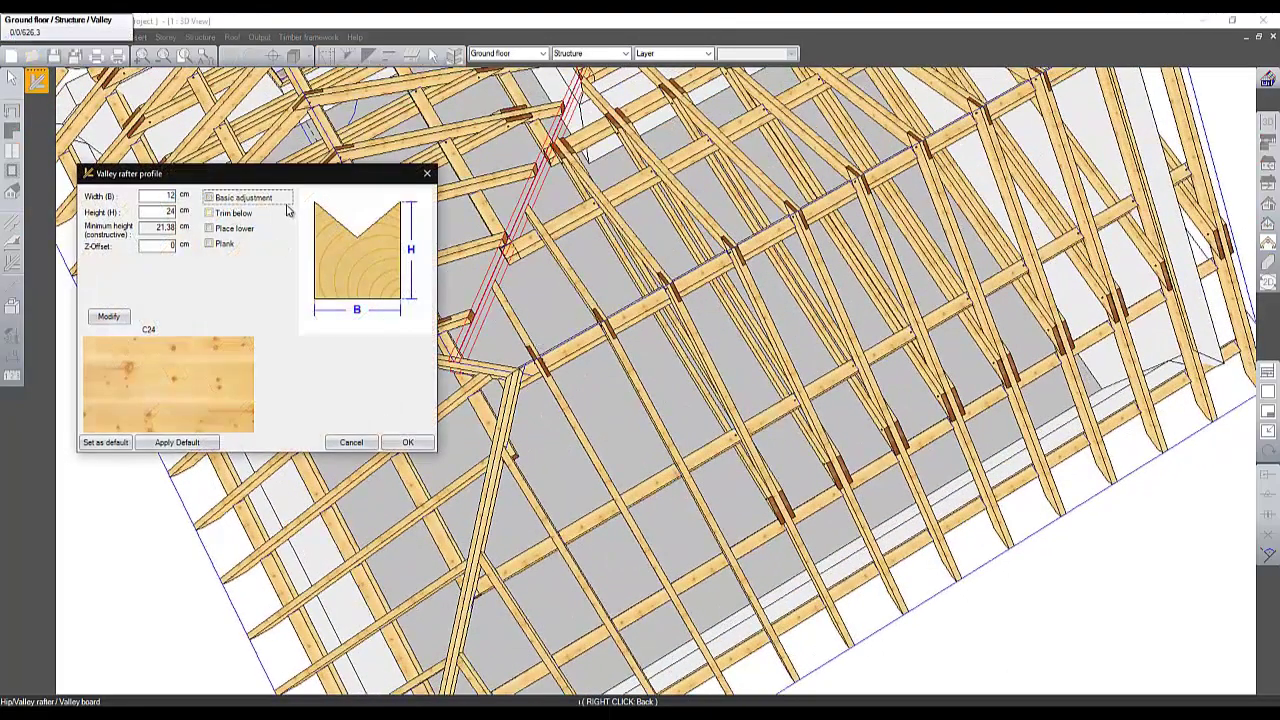
left_click(239, 214)
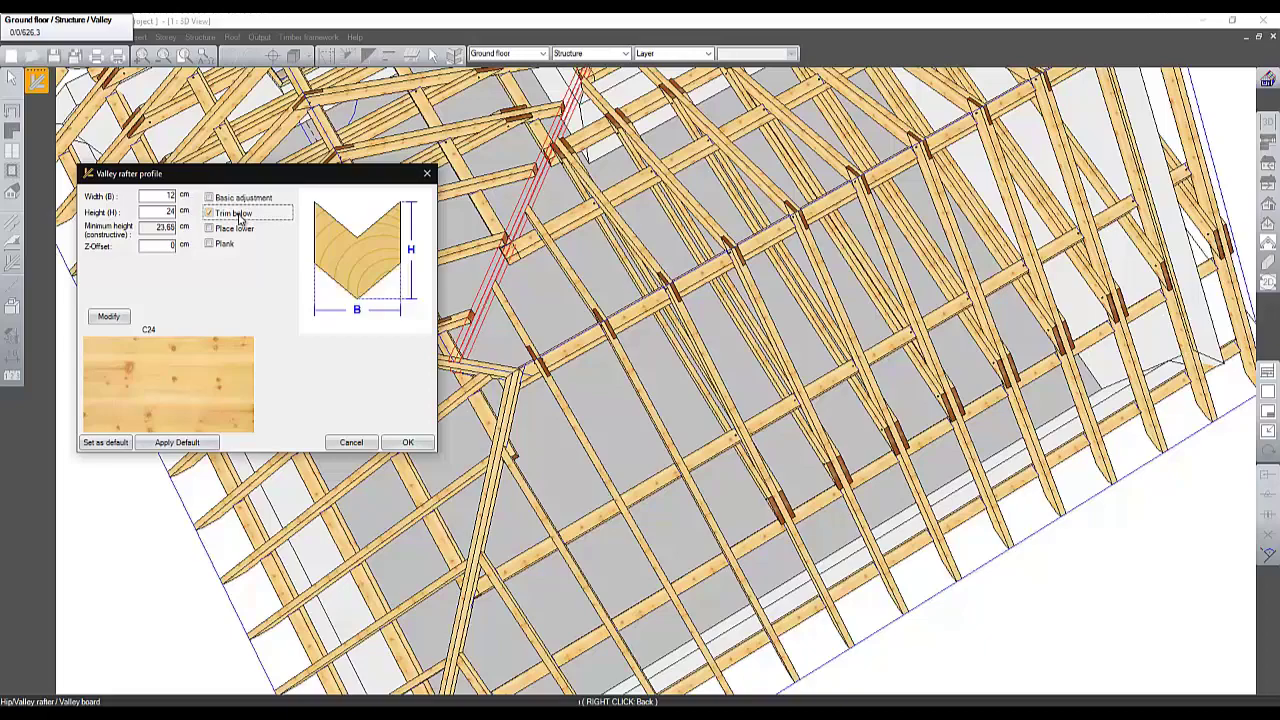
left_click(239, 216)
left_click(409, 442)
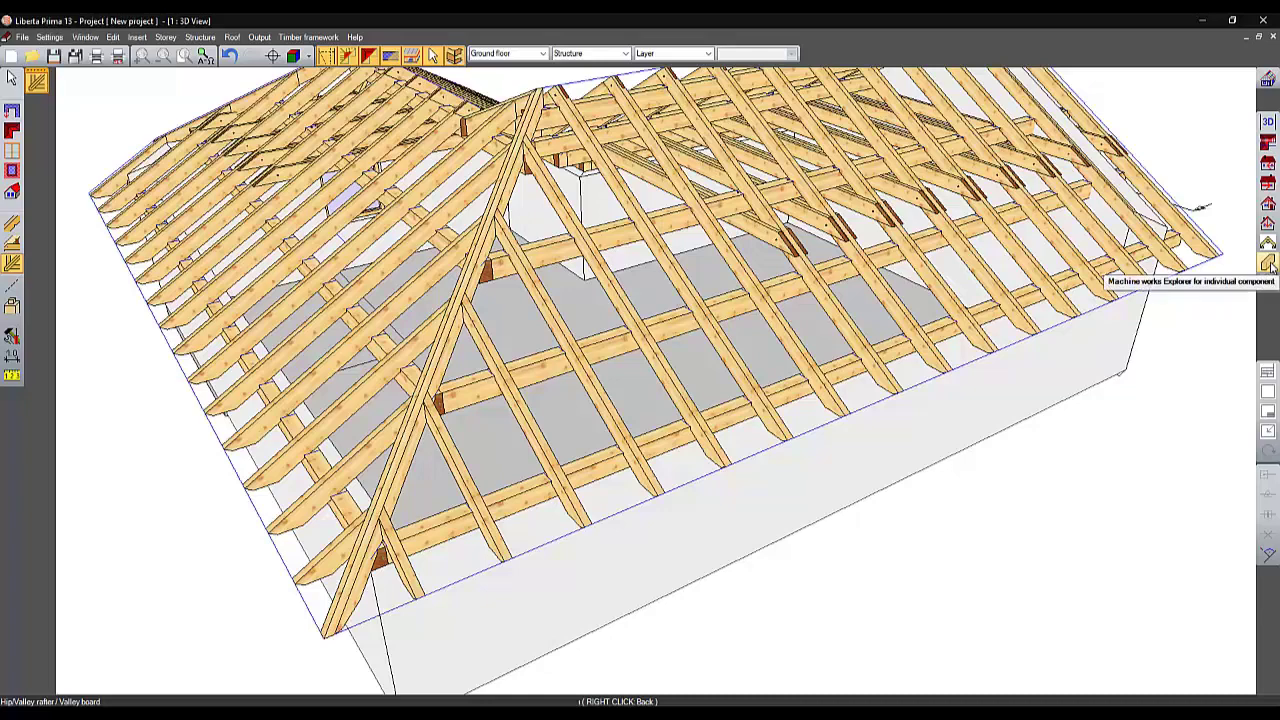
Open the outer corner's hip rafter in the Machine works Explorer for individual components, enlarging the window and its list of machinings.
left_click(1268, 262)
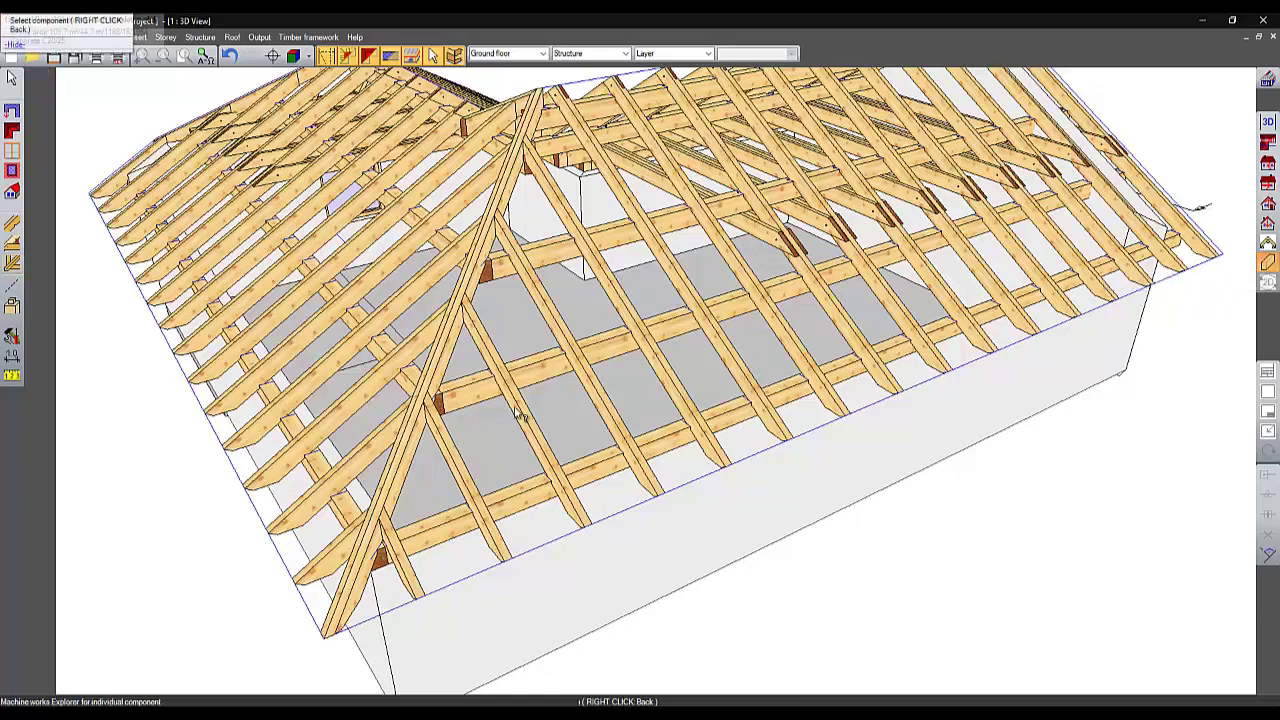
left_click(412, 450)
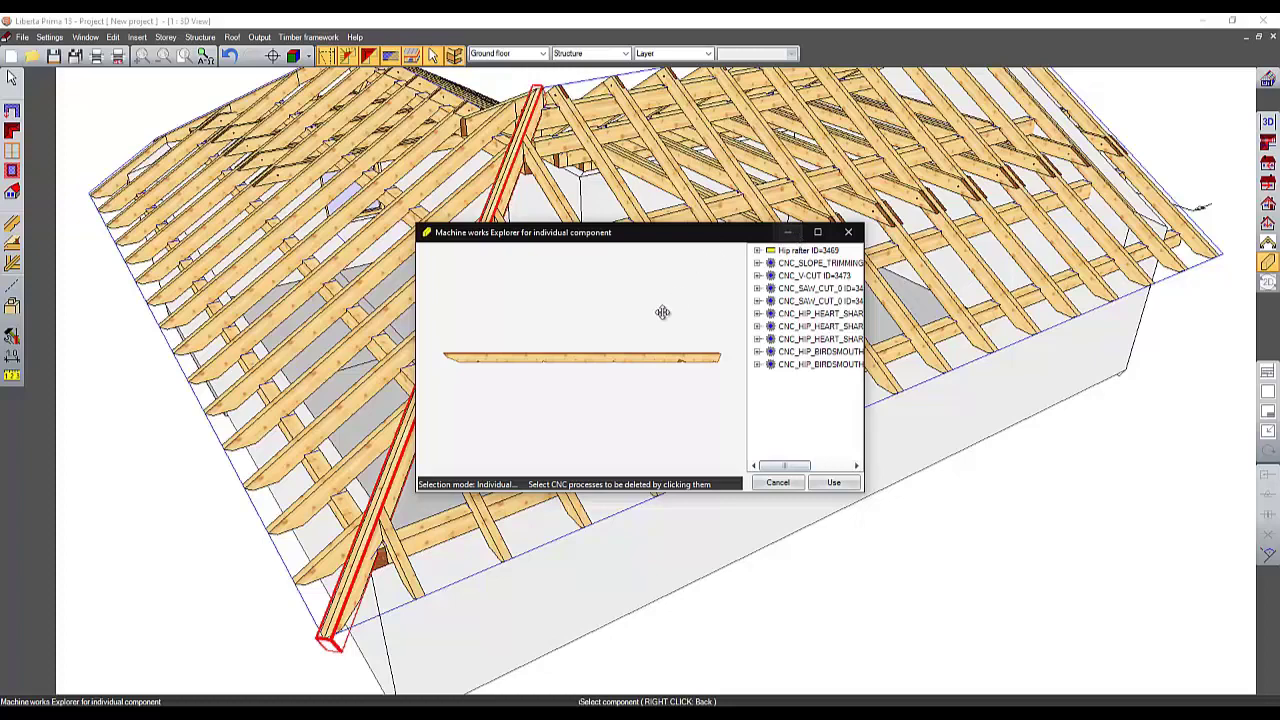
left_click(818, 232)
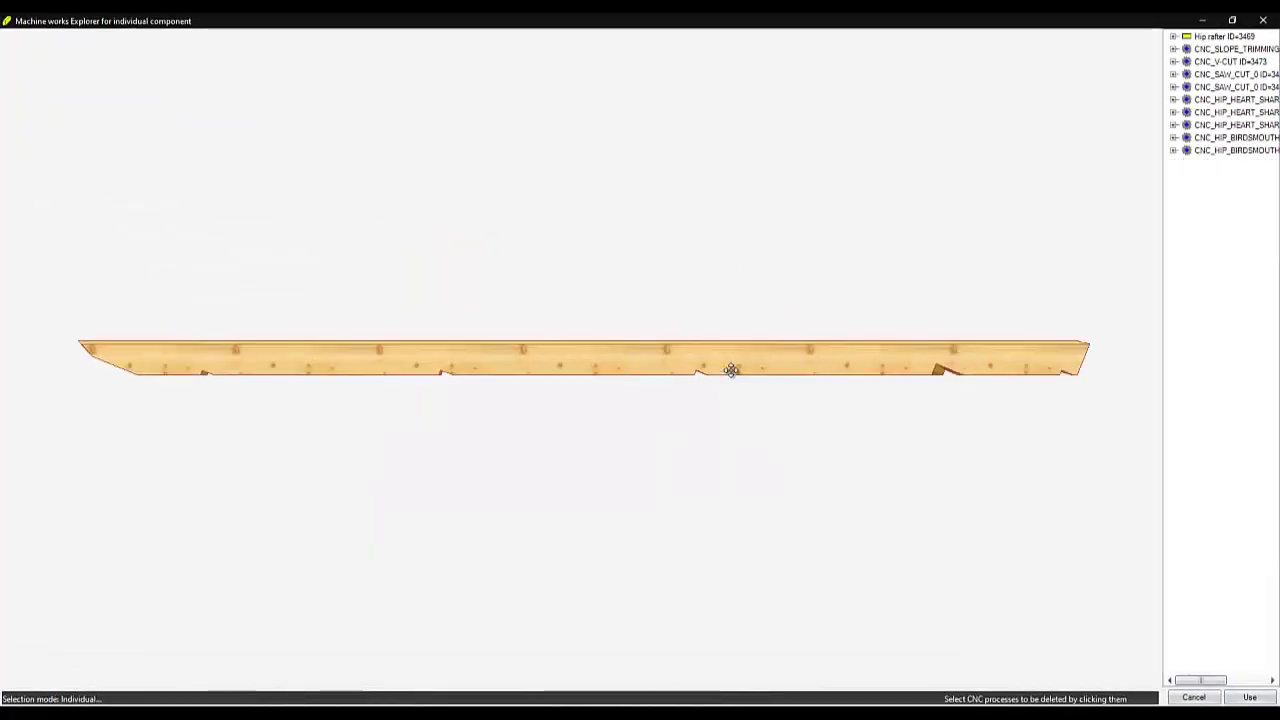
left_click_drag(1162, 284, 1080, 276)
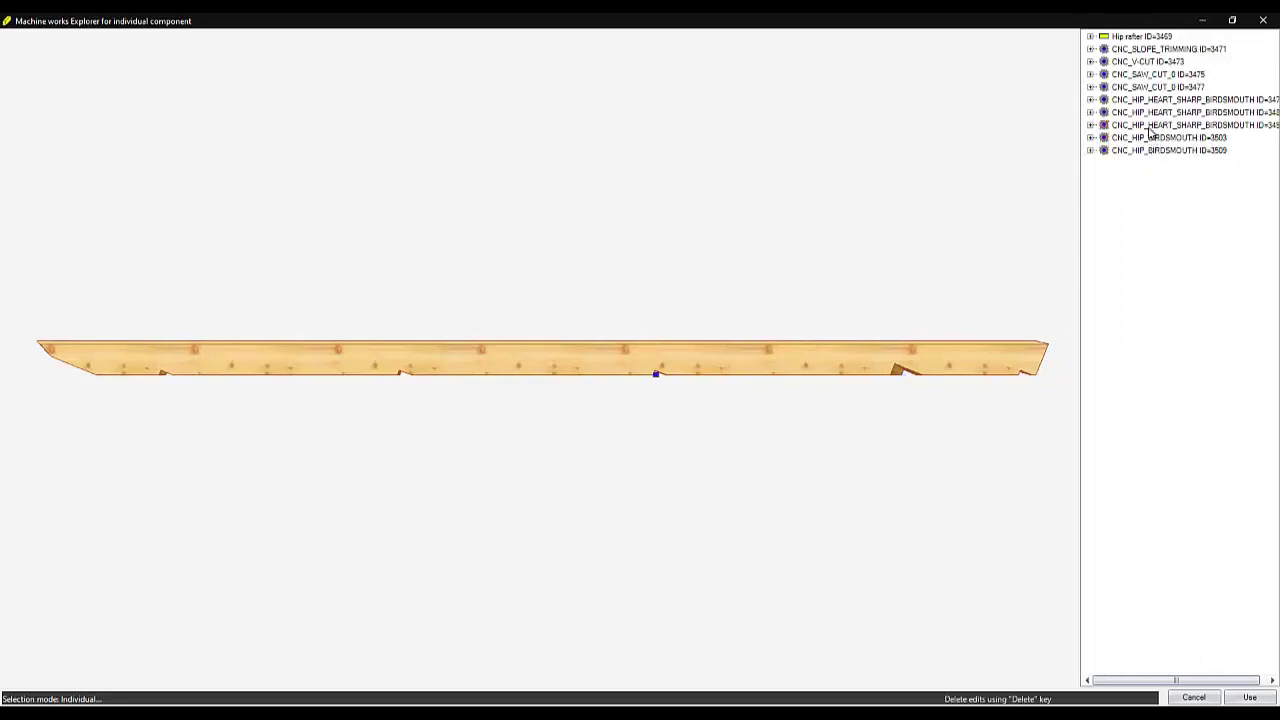
Try deleting the middle hip heart sharp birdsmouth from the hip rafter, inspect the beam and discard the edit.
scroll(743, 406, "up", 5)
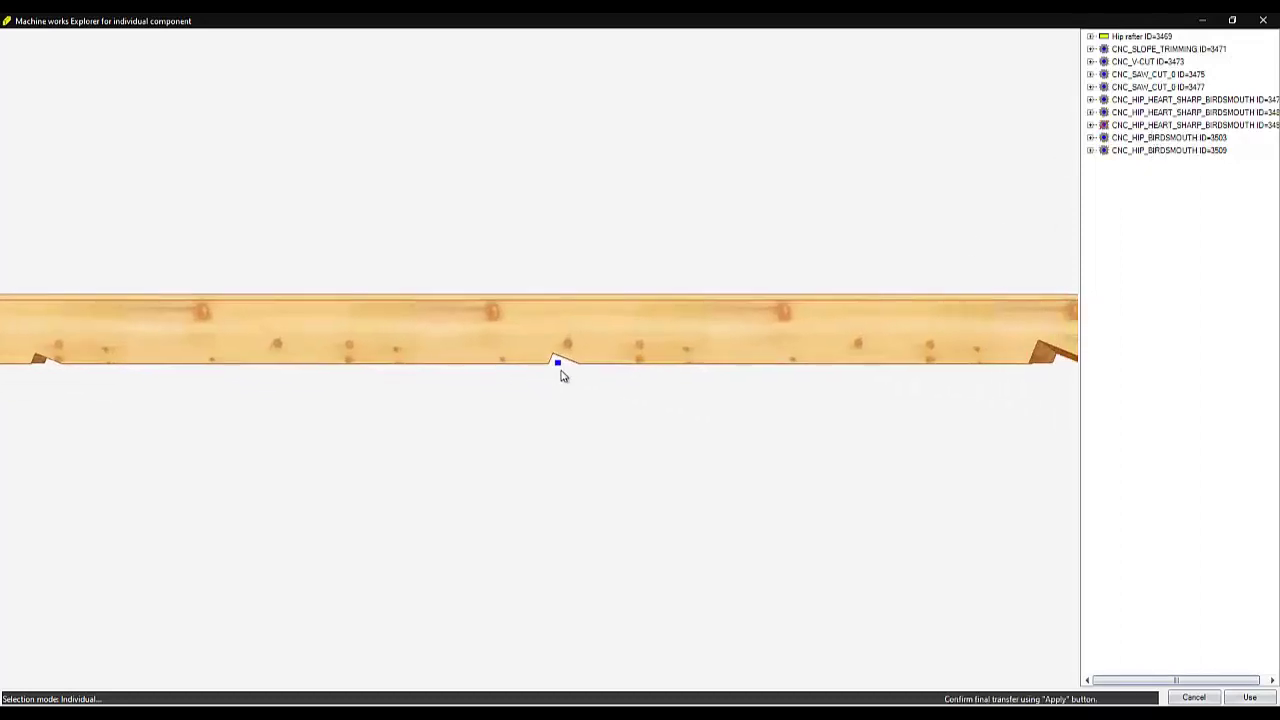
scroll(562, 375, "up", 2)
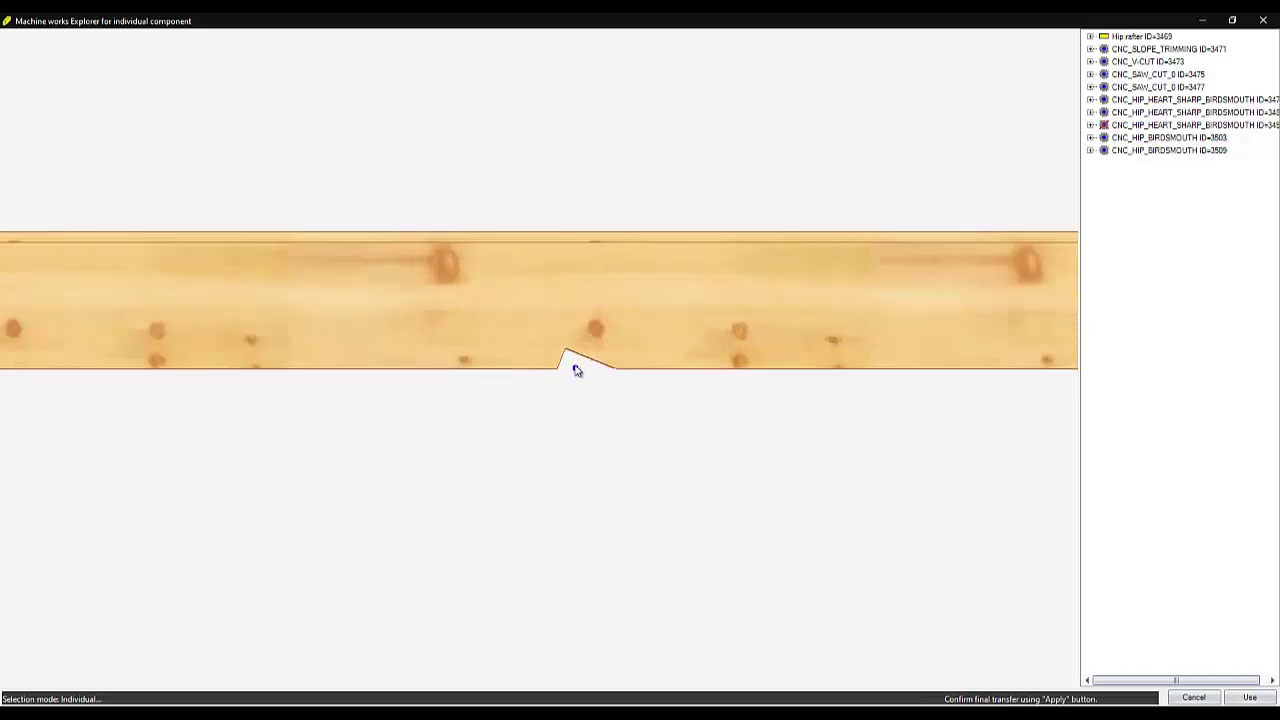
left_click(576, 370)
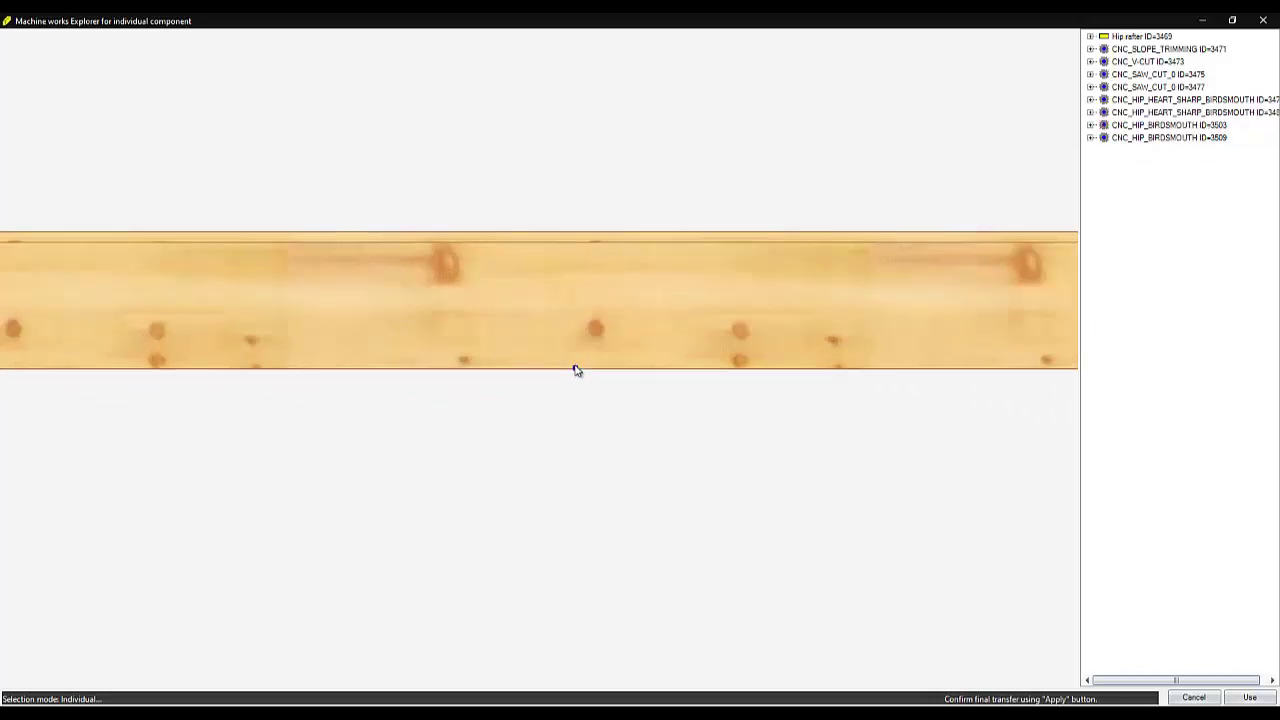
middle_click_drag(578, 372, 657, 566)
scroll(631, 400, "down", 5)
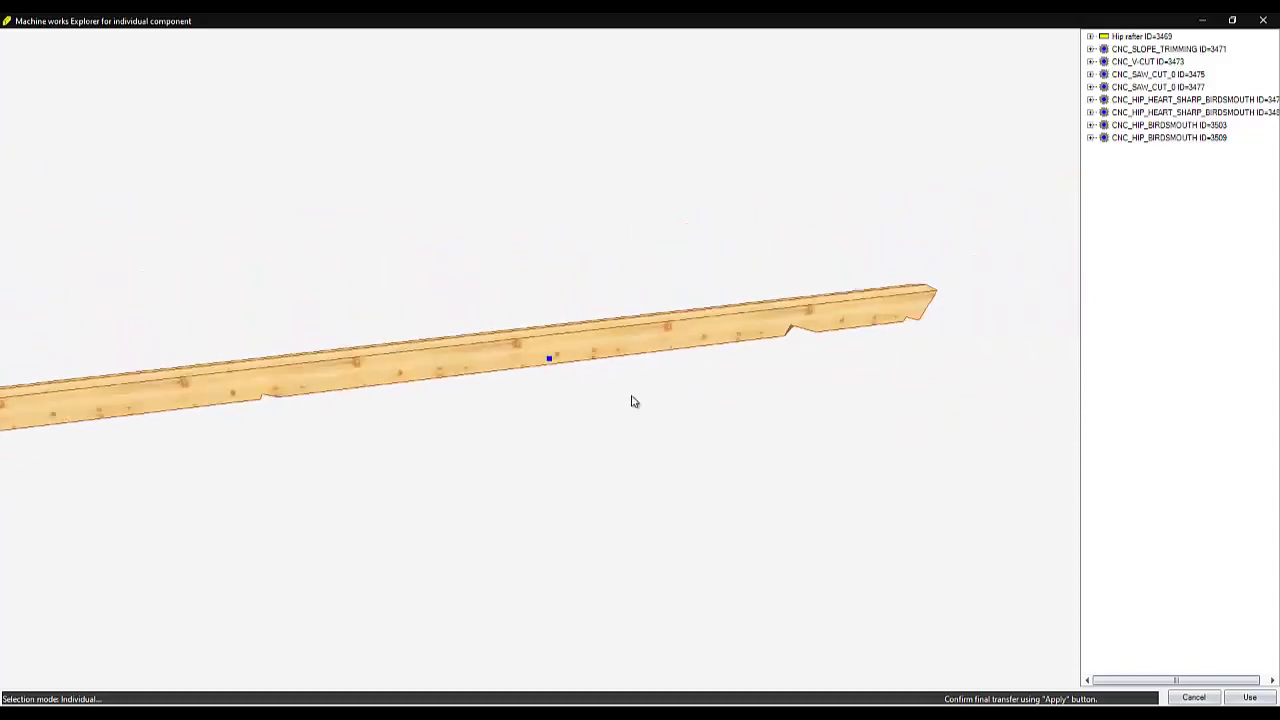
middle_click_drag(631, 400, 674, 377, "shift")
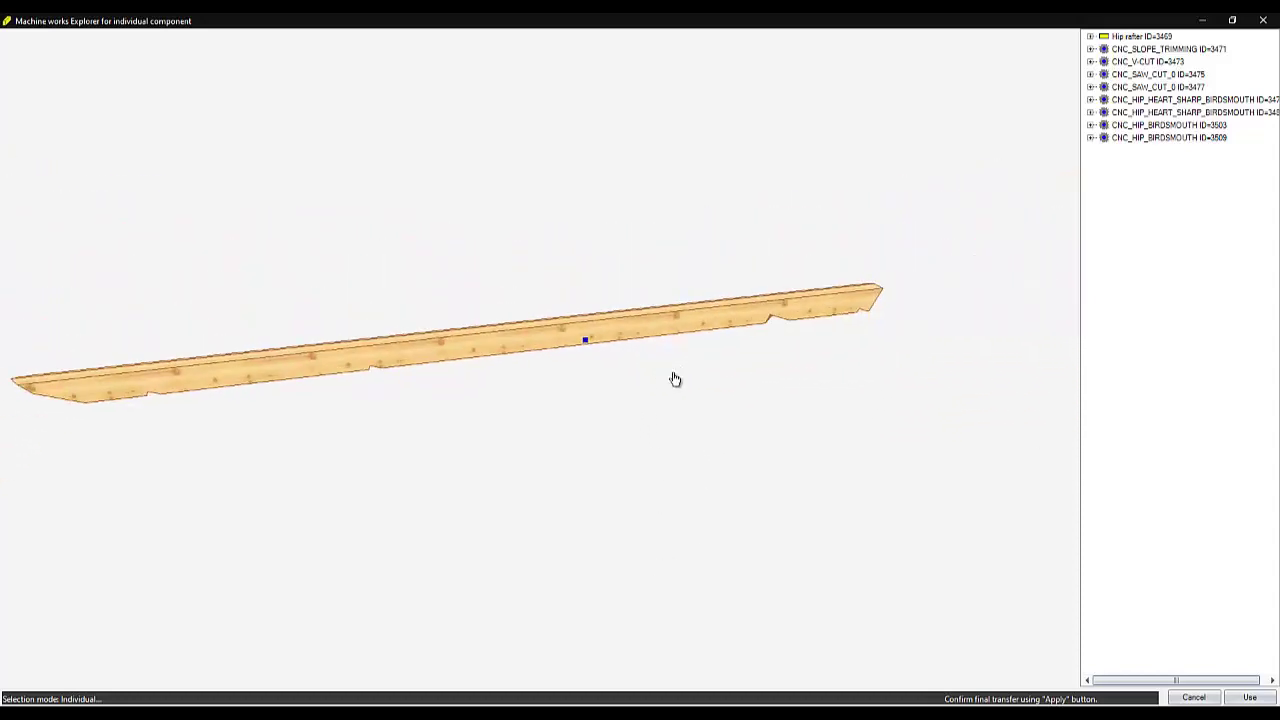
left_click(1194, 698)
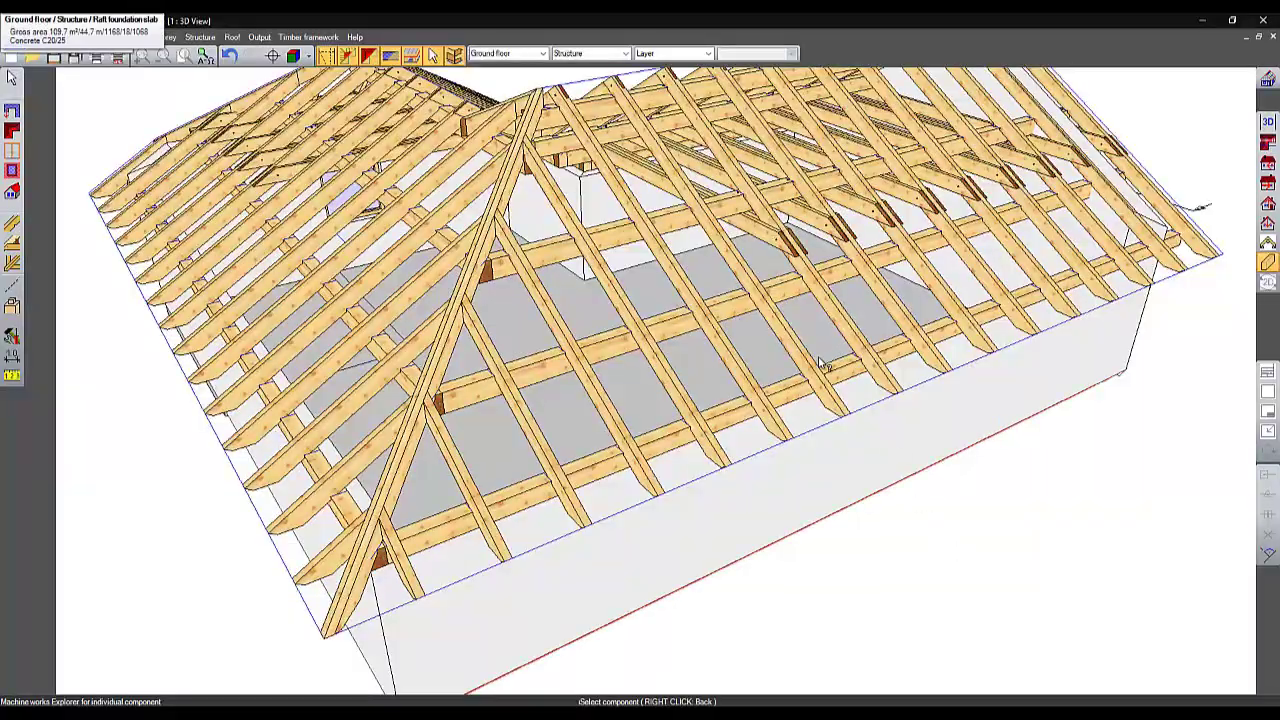
Place a gable fronted dormer about 253 cm wide at the eaves of the long roof surface, about 344 cm along.
middle_click_drag(829, 365, 1155, 287)
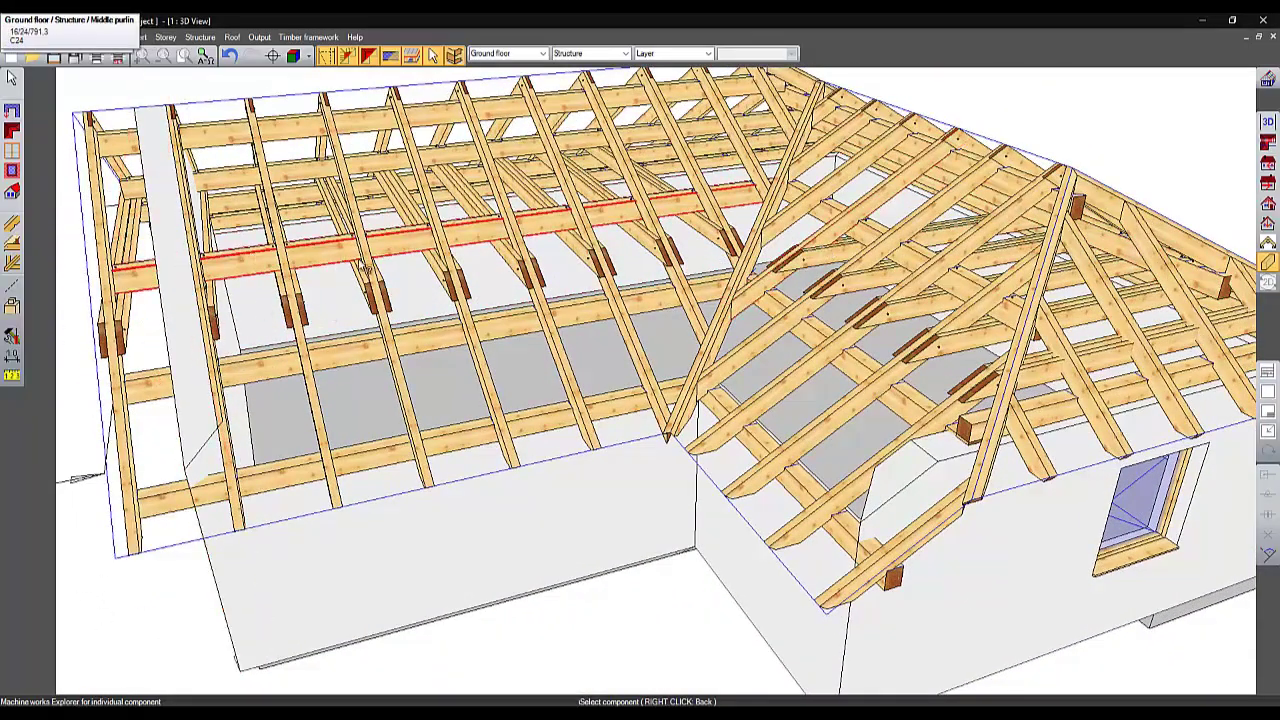
middle_click_drag(240, 258, 1199, 384)
left_click(12, 192)
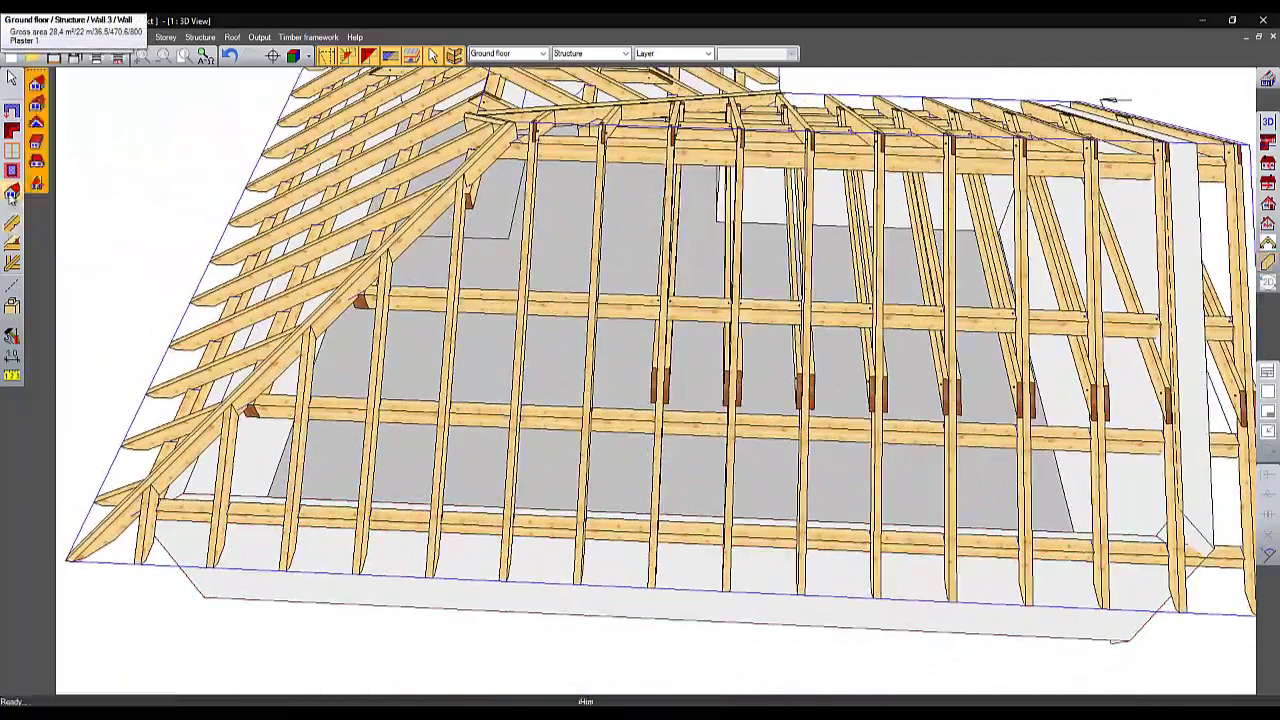
left_click(38, 84)
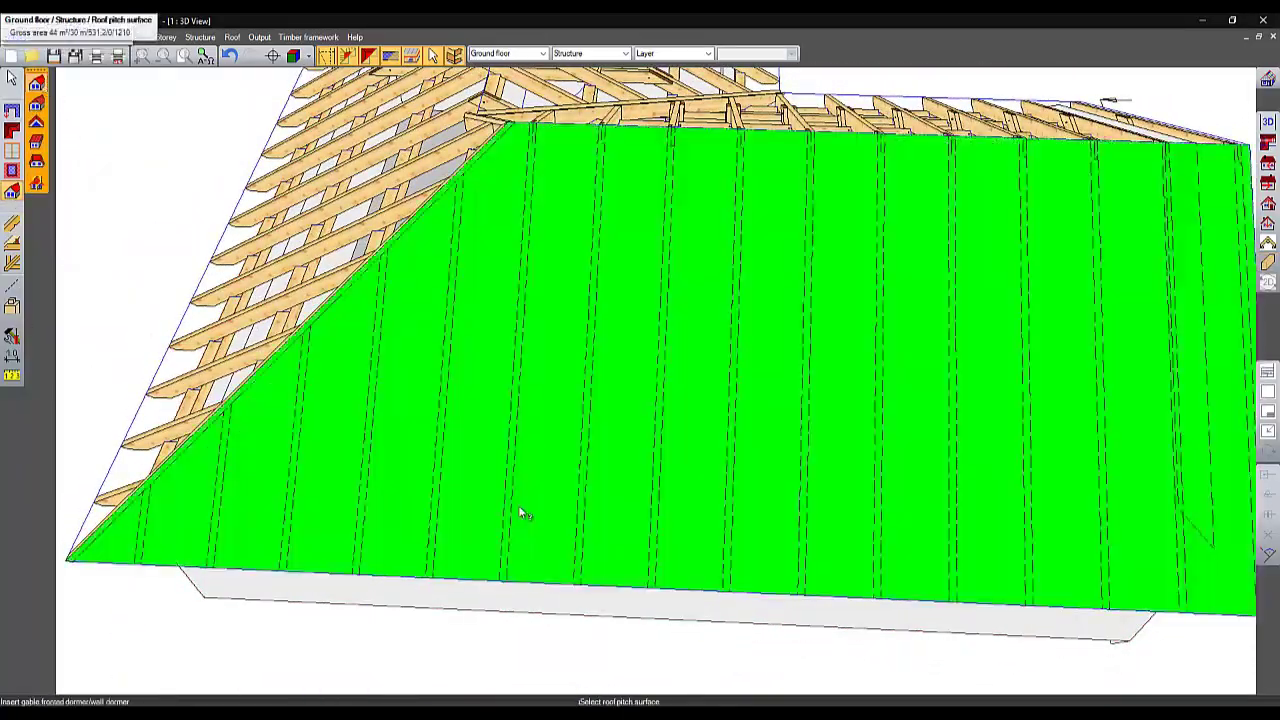
left_click(519, 510)
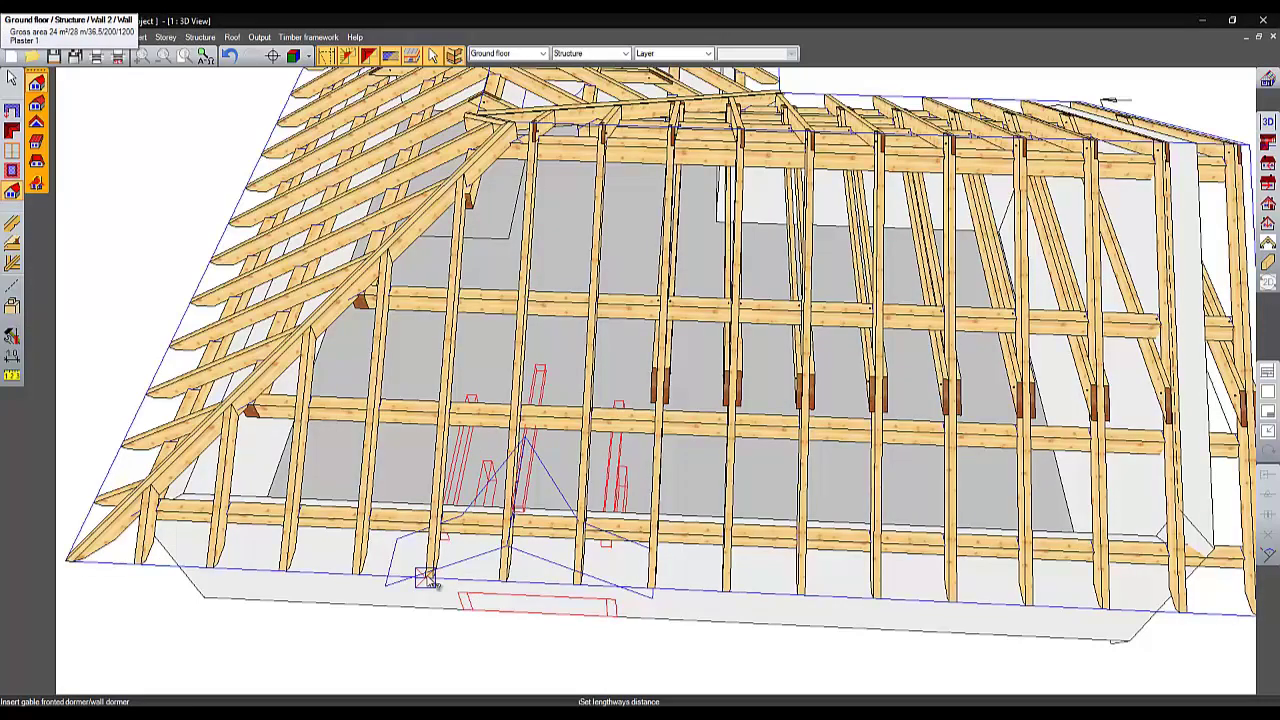
left_click(426, 579)
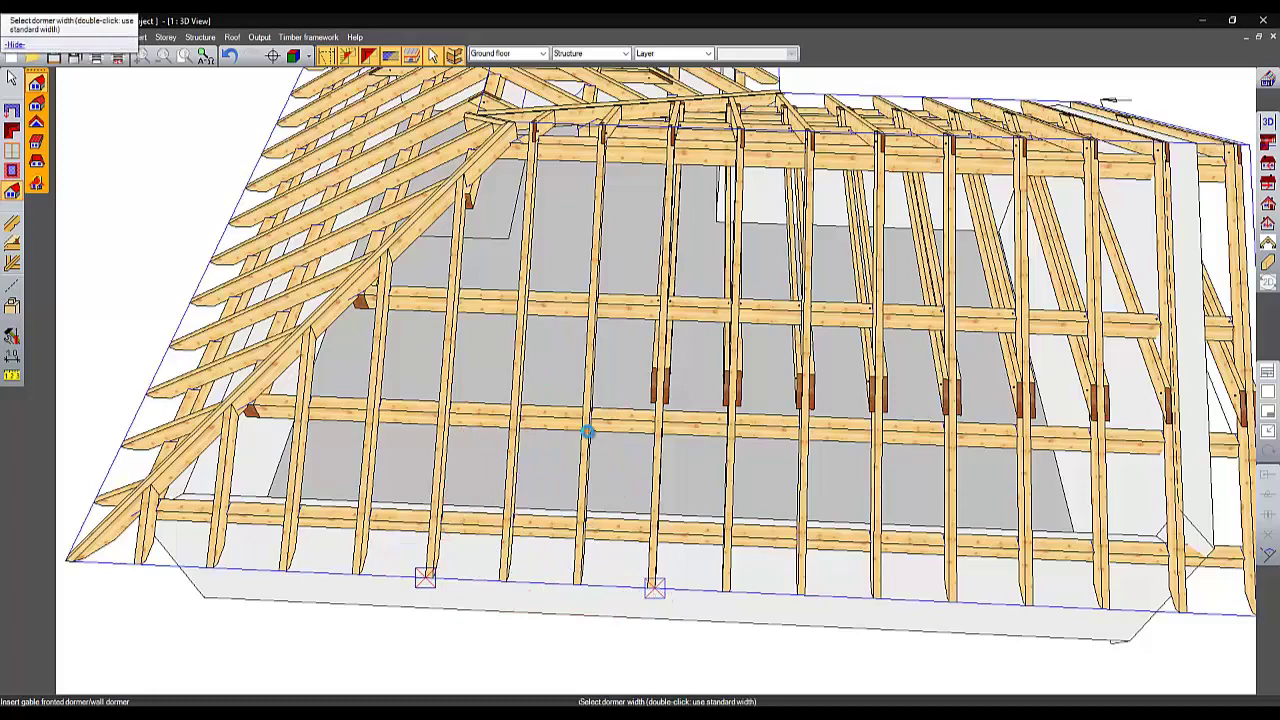
middle_click_drag(529, 410, 567, 272)
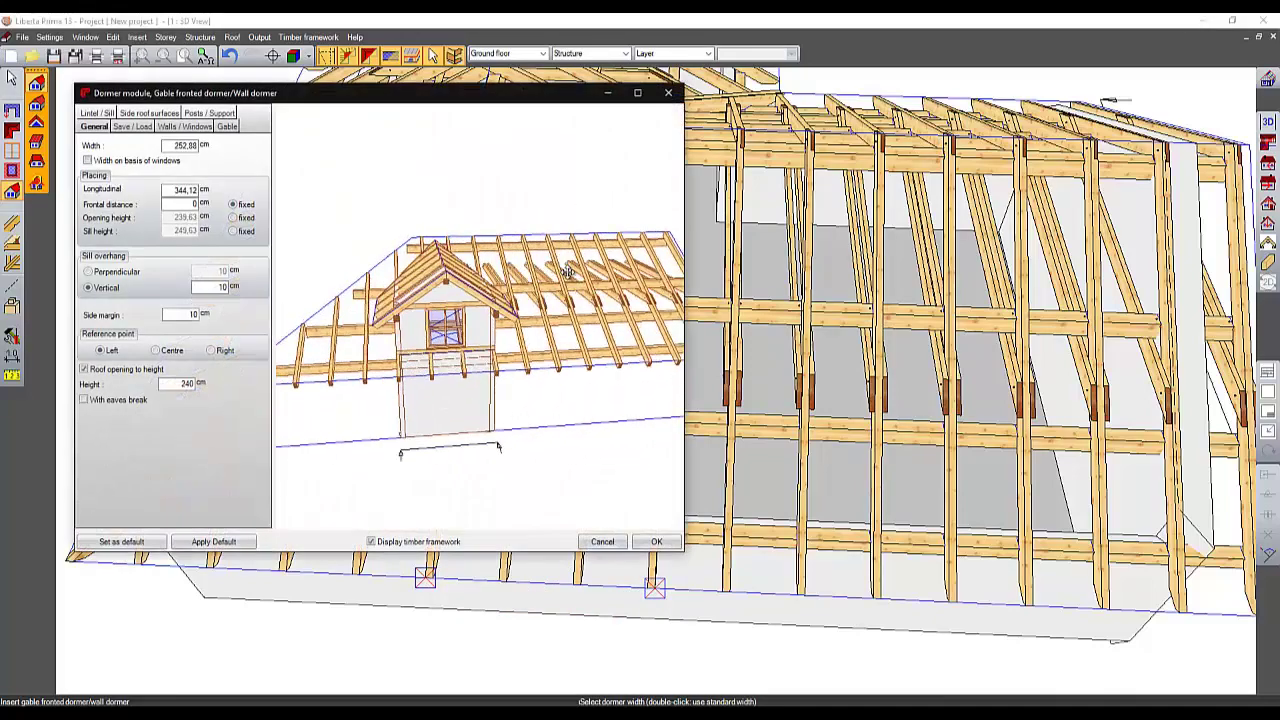
Preview the Triangle and Trapezoid verge types for the dormer's front gable and discard the choice.
left_click(228, 127)
left_click(198, 150)
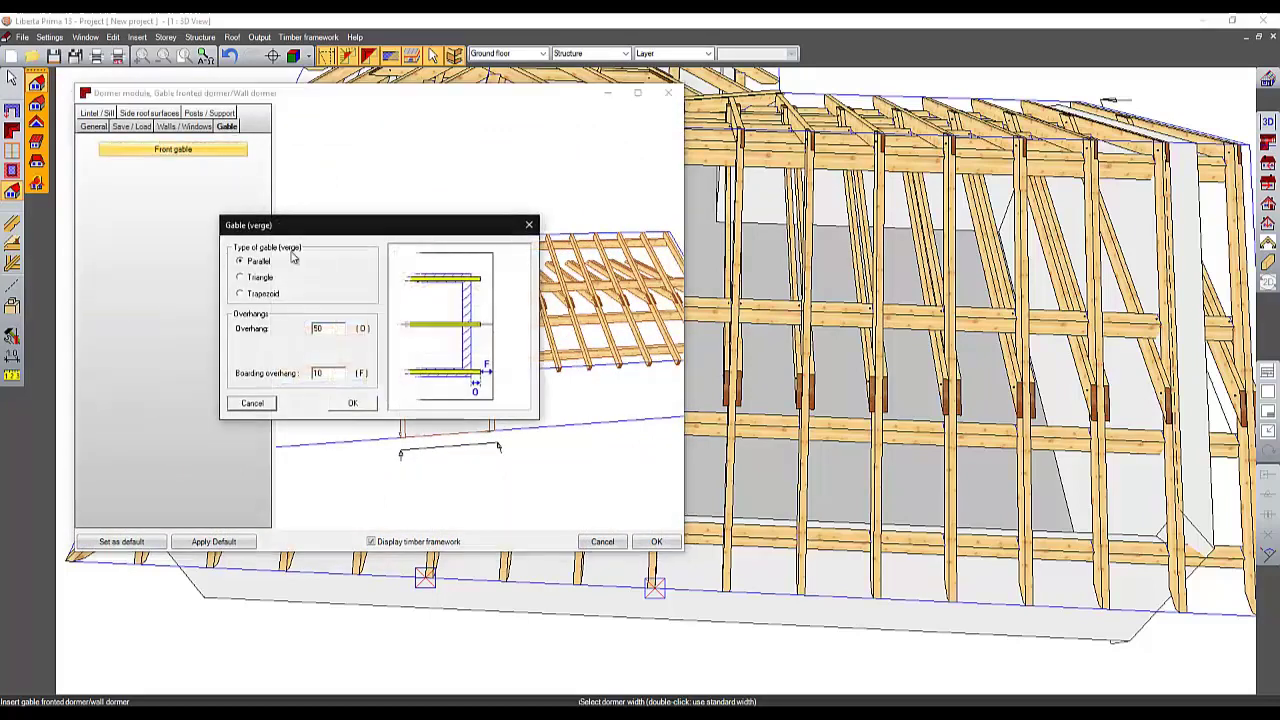
left_click(247, 280)
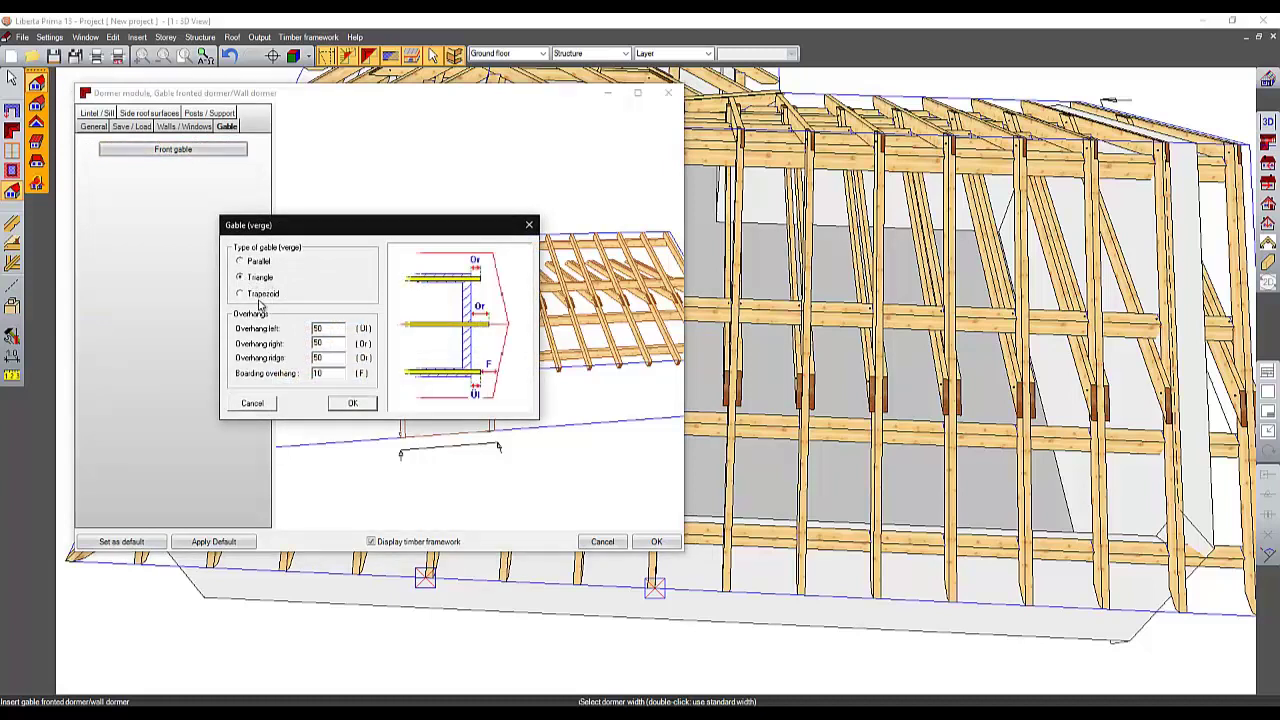
left_click(262, 294)
left_click(268, 401)
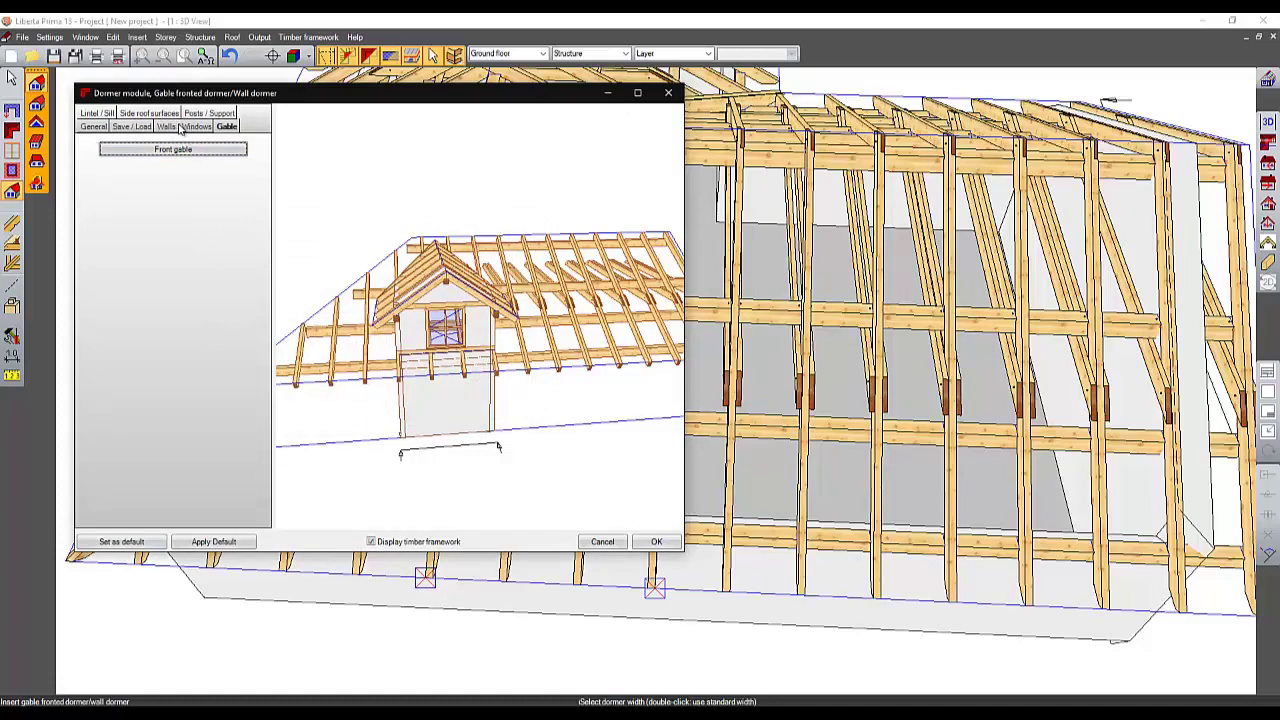
Set the inclination of both dormer roof sides to 30 degrees in the side roof profile.
left_click(143, 113)
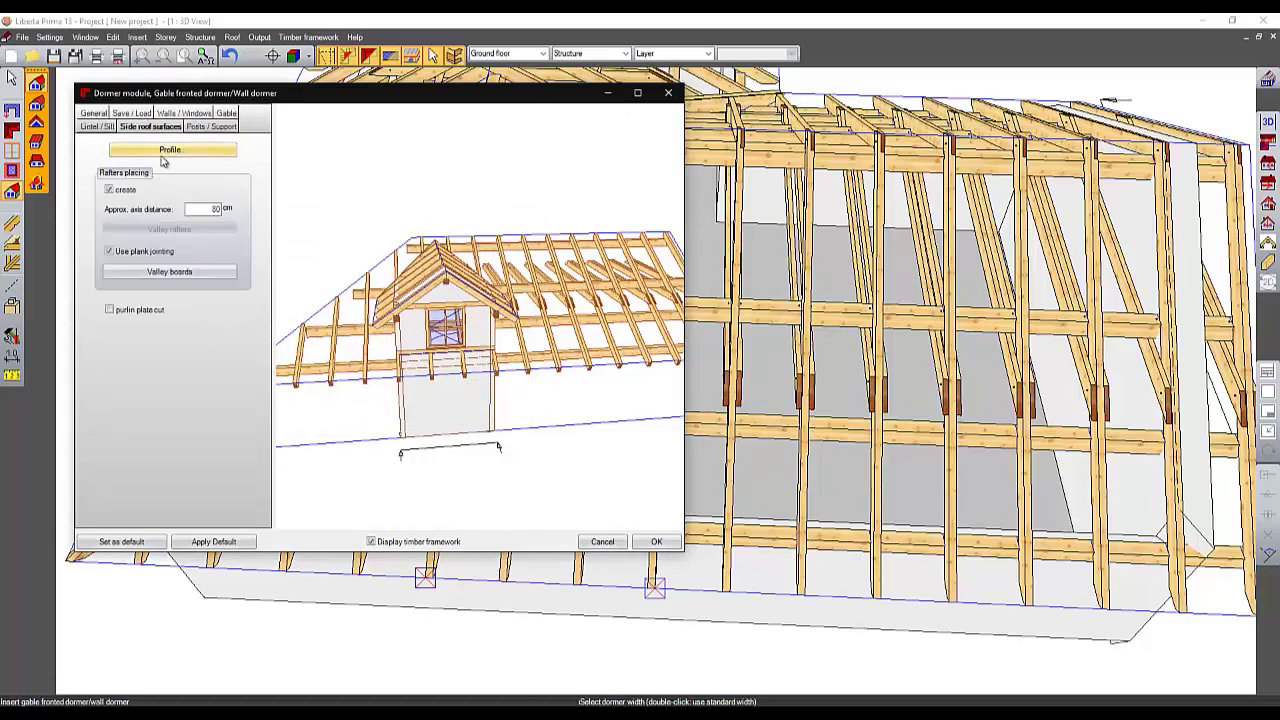
left_click(162, 151)
type("3")
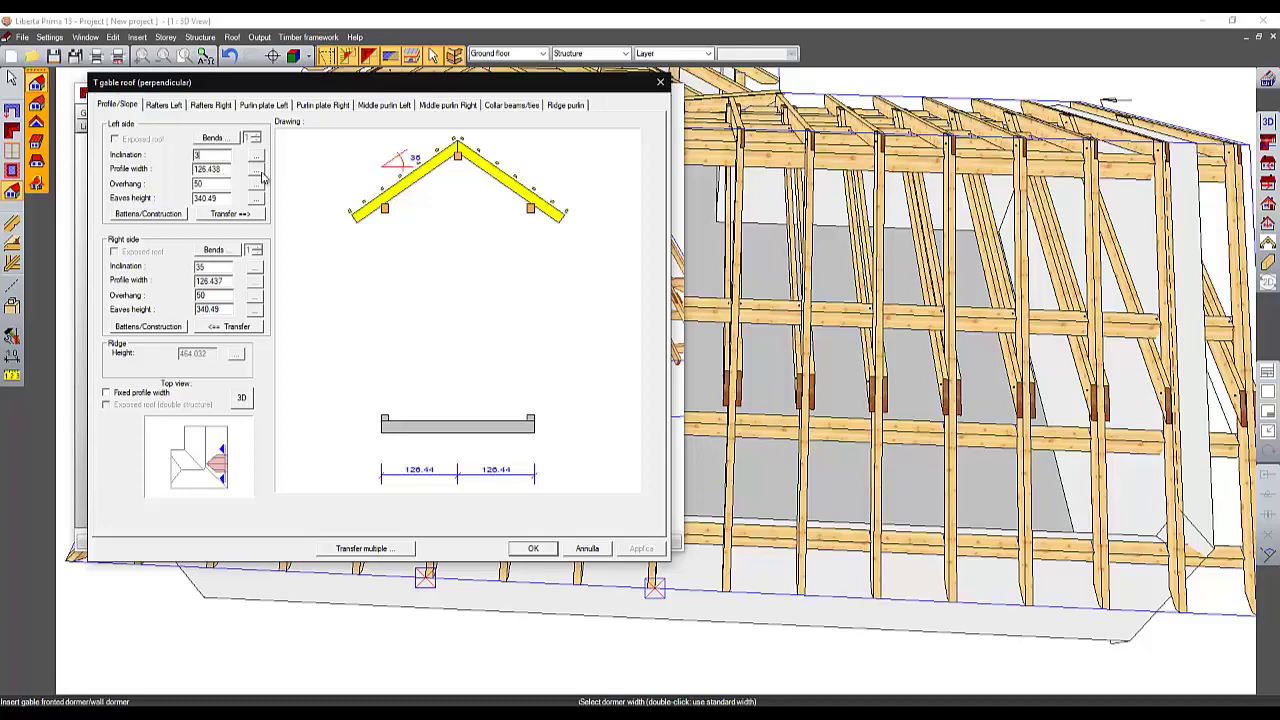
type("0")
key("Return")
left_click(243, 213)
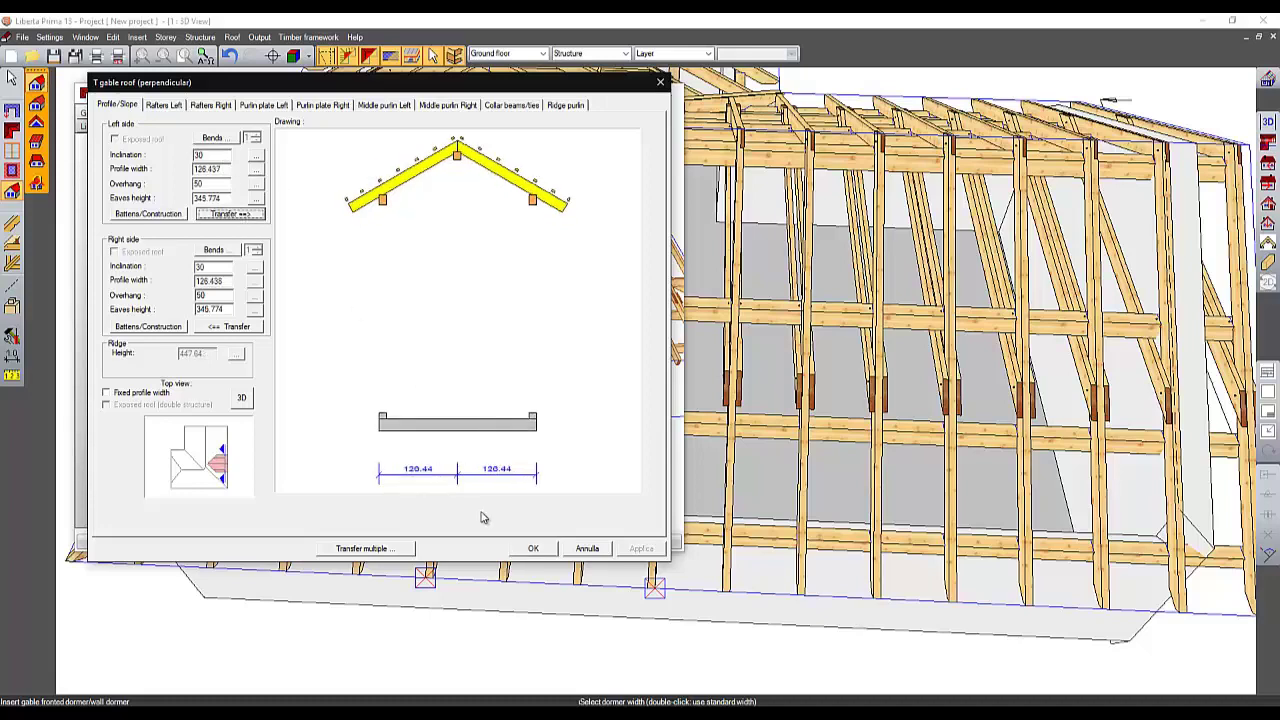
left_click(548, 550)
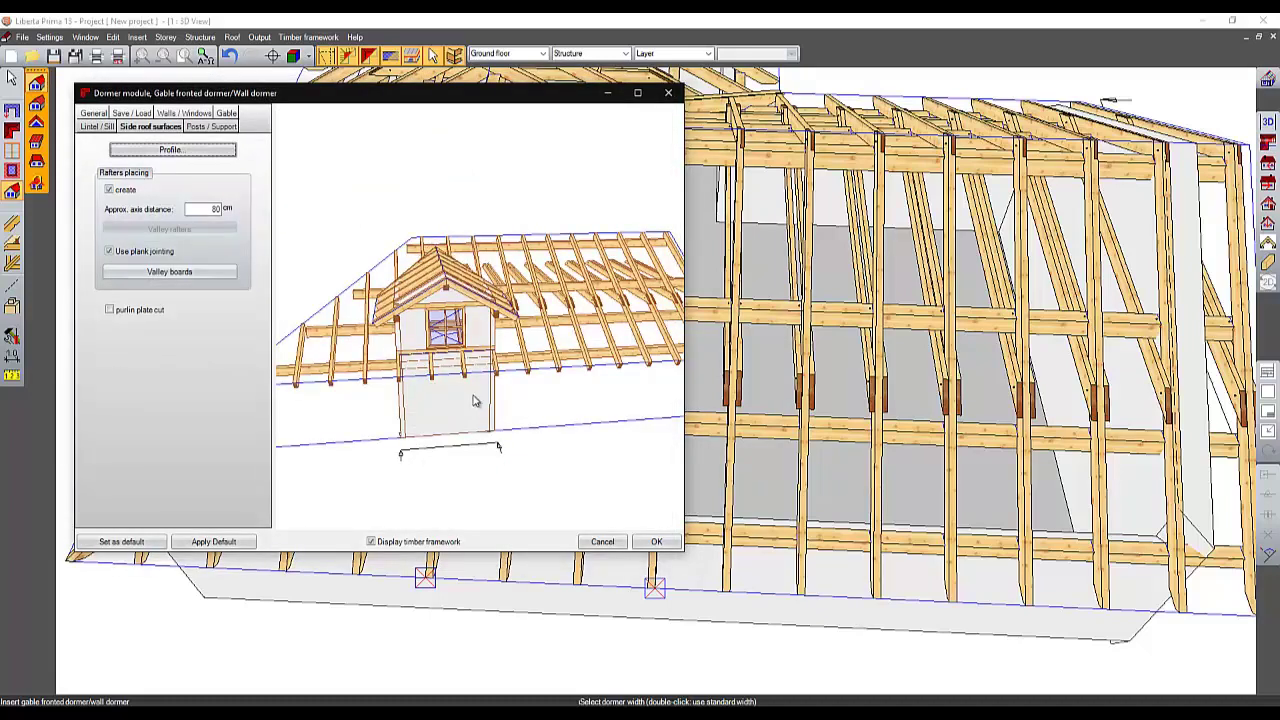
Switch the creation of the dormer's lintel off and back on to compare the preview.
left_click(102, 127)
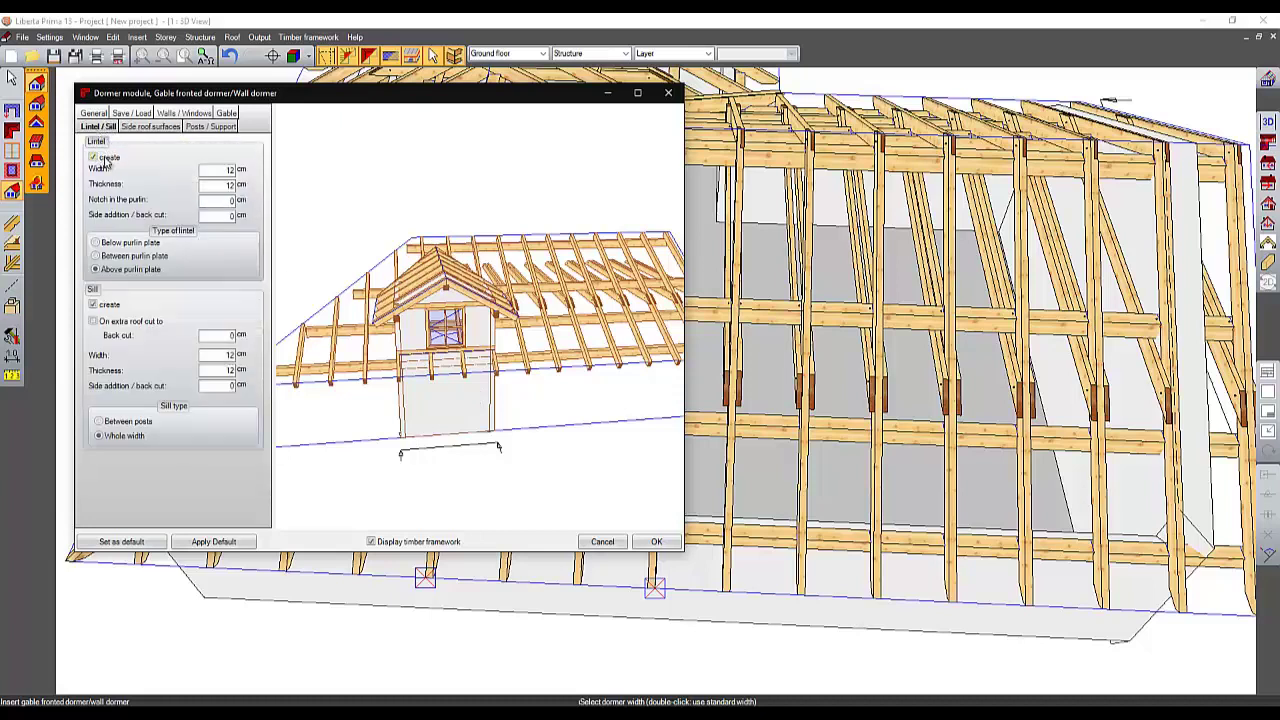
left_click(105, 158)
left_click(105, 158)
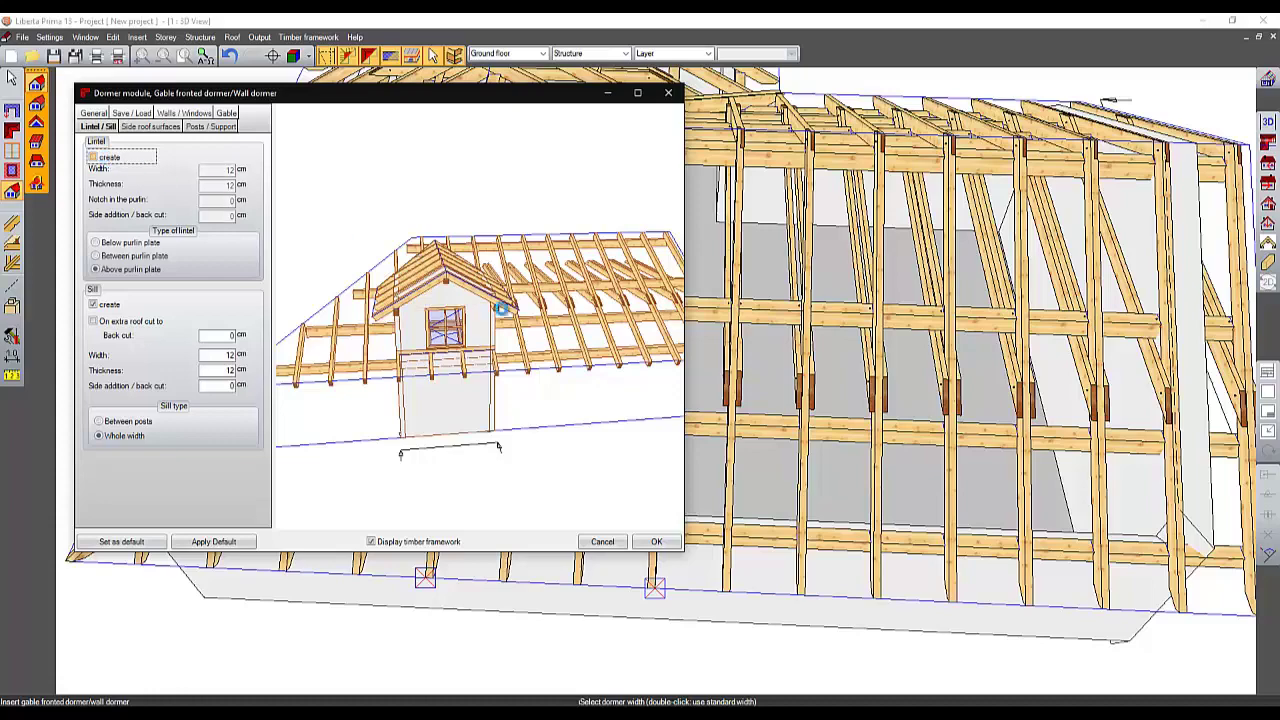
Check the dormer preview and insert the configured gable fronted dormer into the roof.
left_click_drag(452, 345, 467, 391)
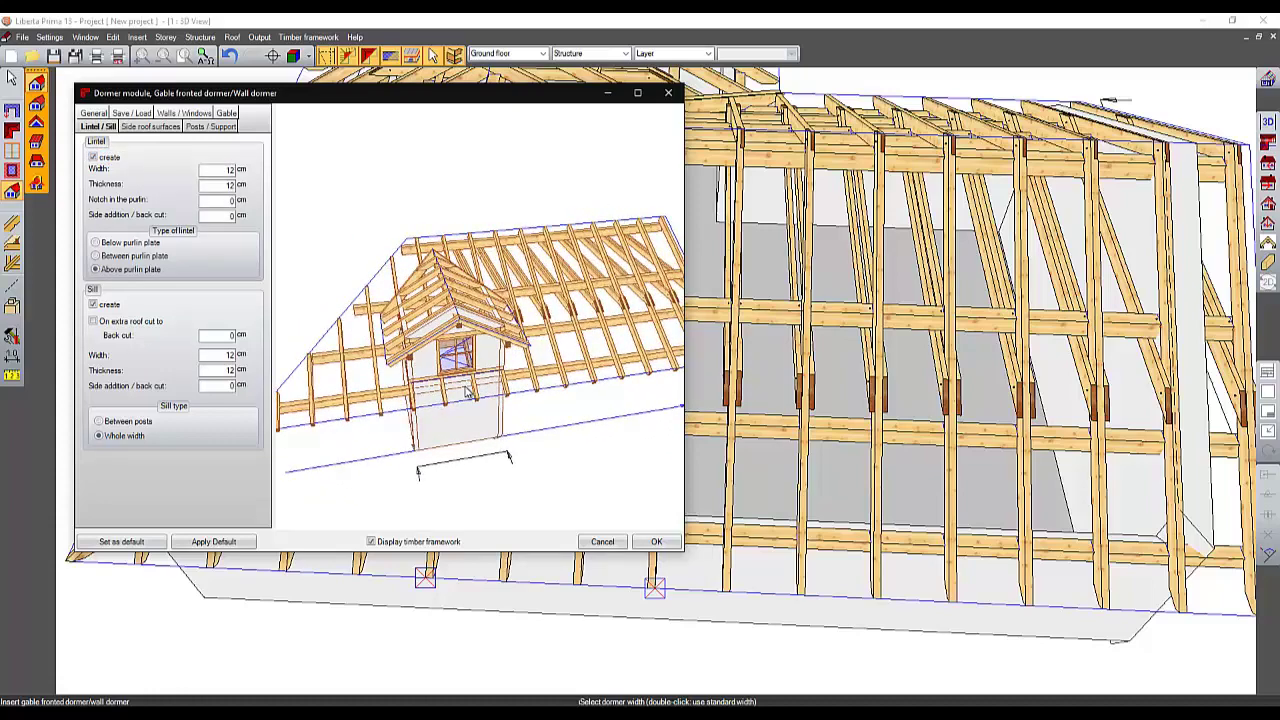
scroll(467, 391, "up", 2)
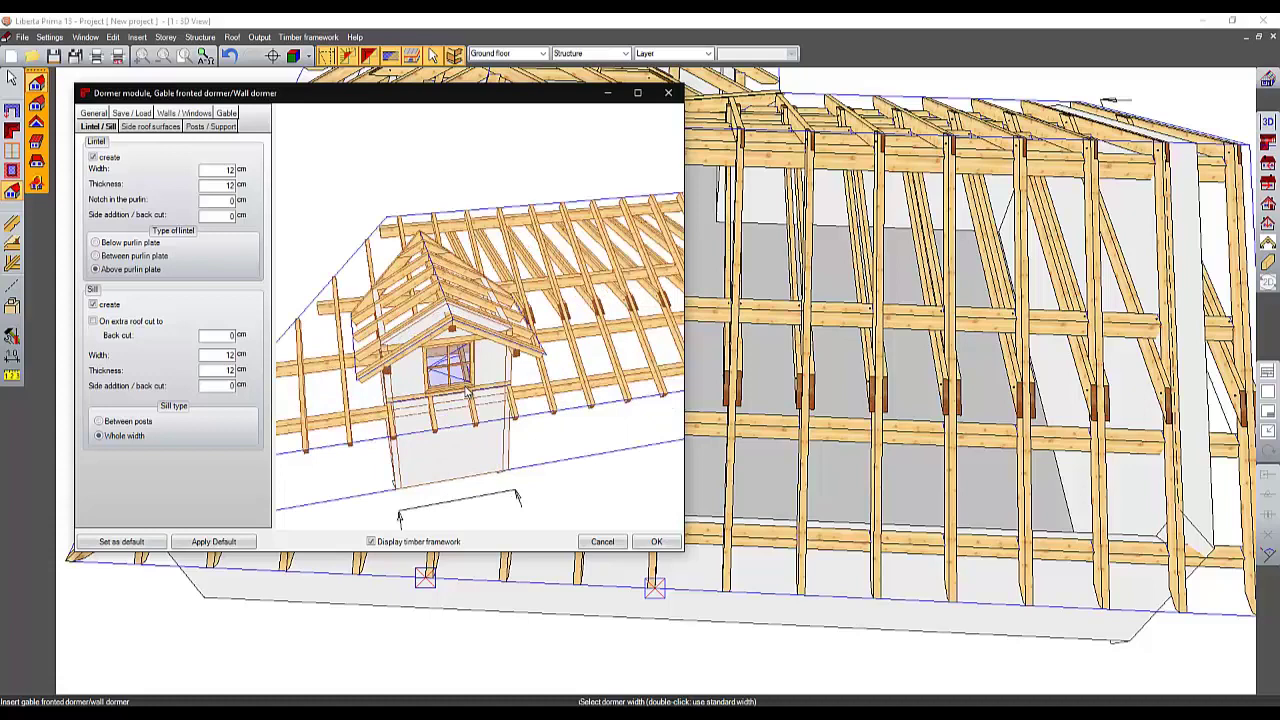
left_click_drag(467, 391, 468, 356)
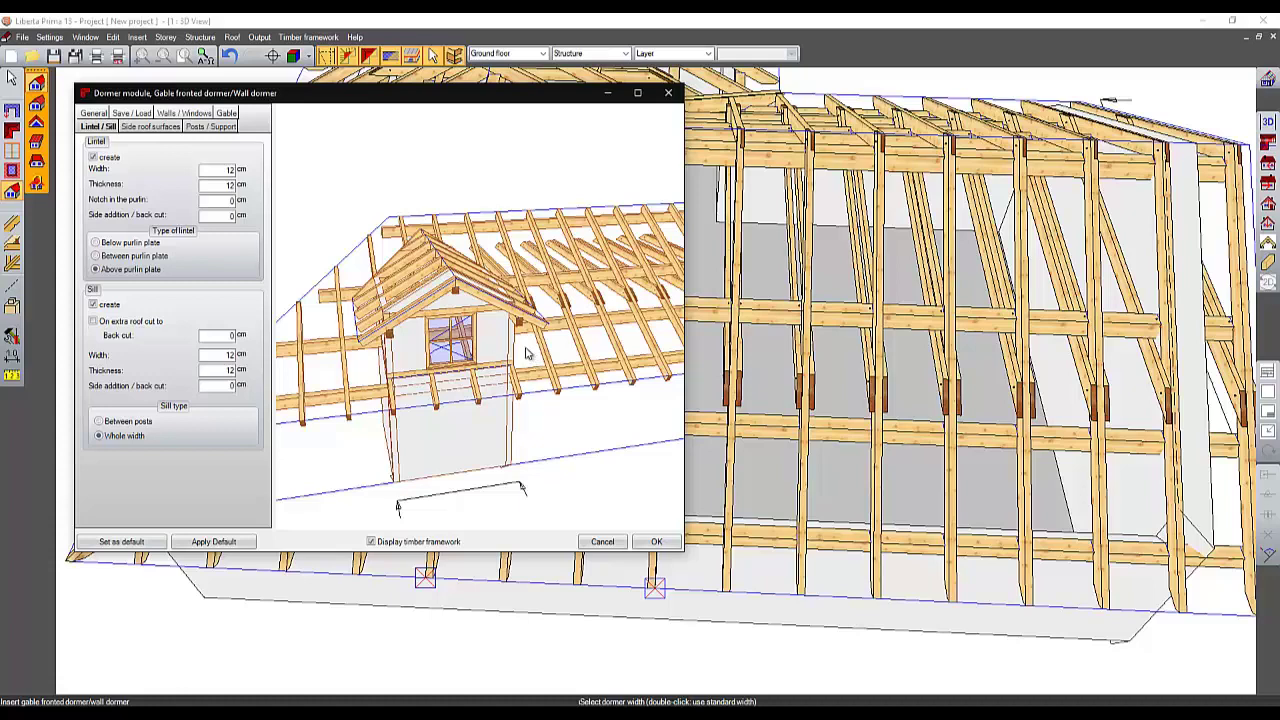
left_click(656, 541)
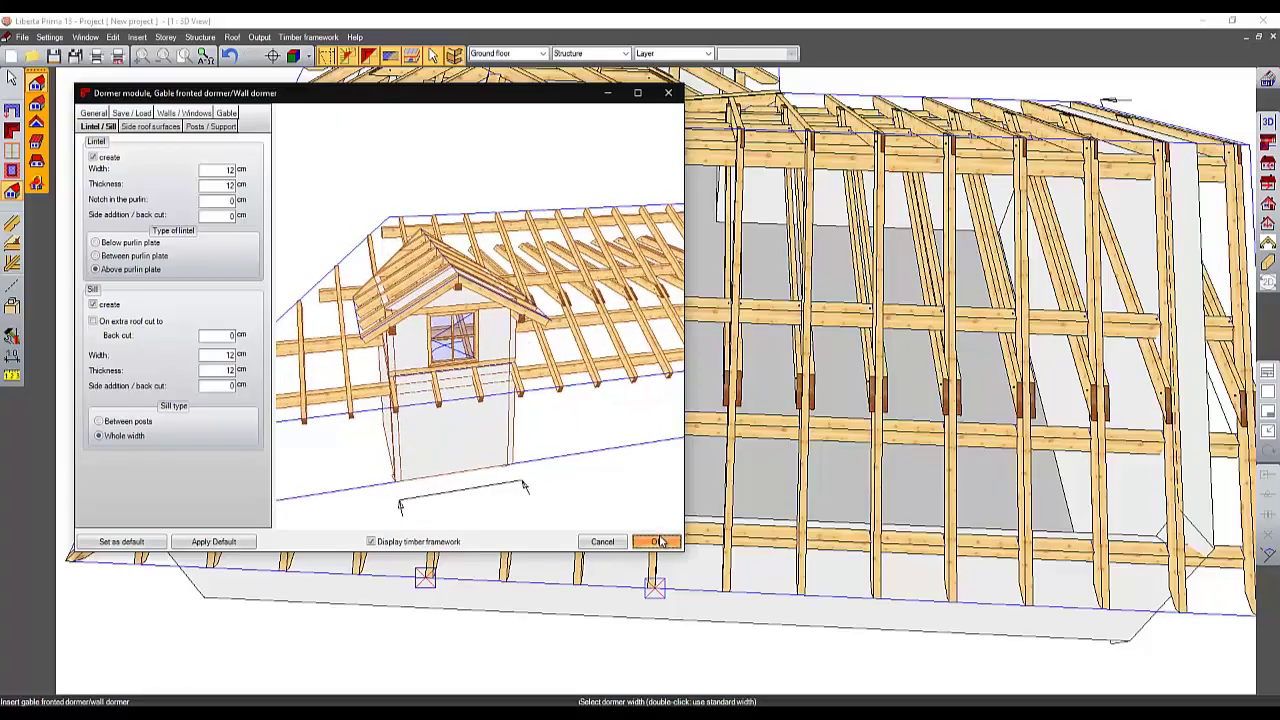
double_click(530, 310)
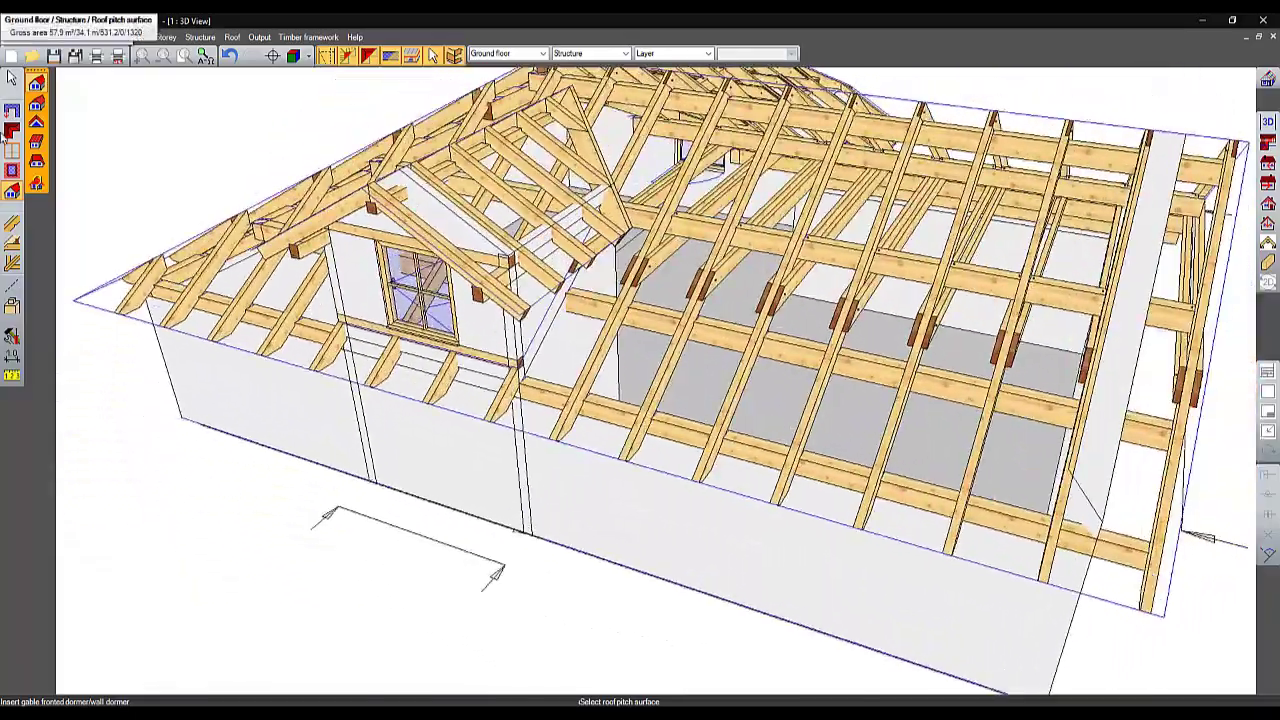
Insert a 68 by 114 cm roof window with header and support replacement into the hip-side roof pitch surface.
left_click(12, 170)
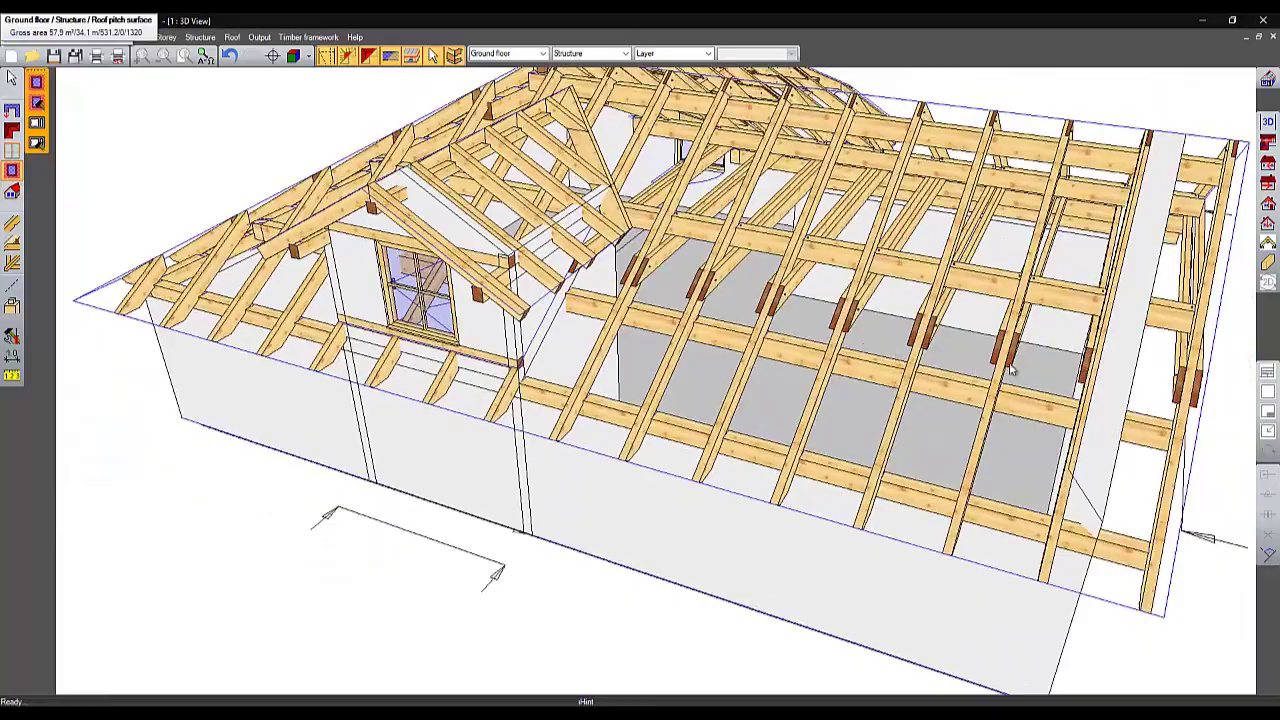
middle_click_drag(630, 243, 499, 262)
left_click(37, 84)
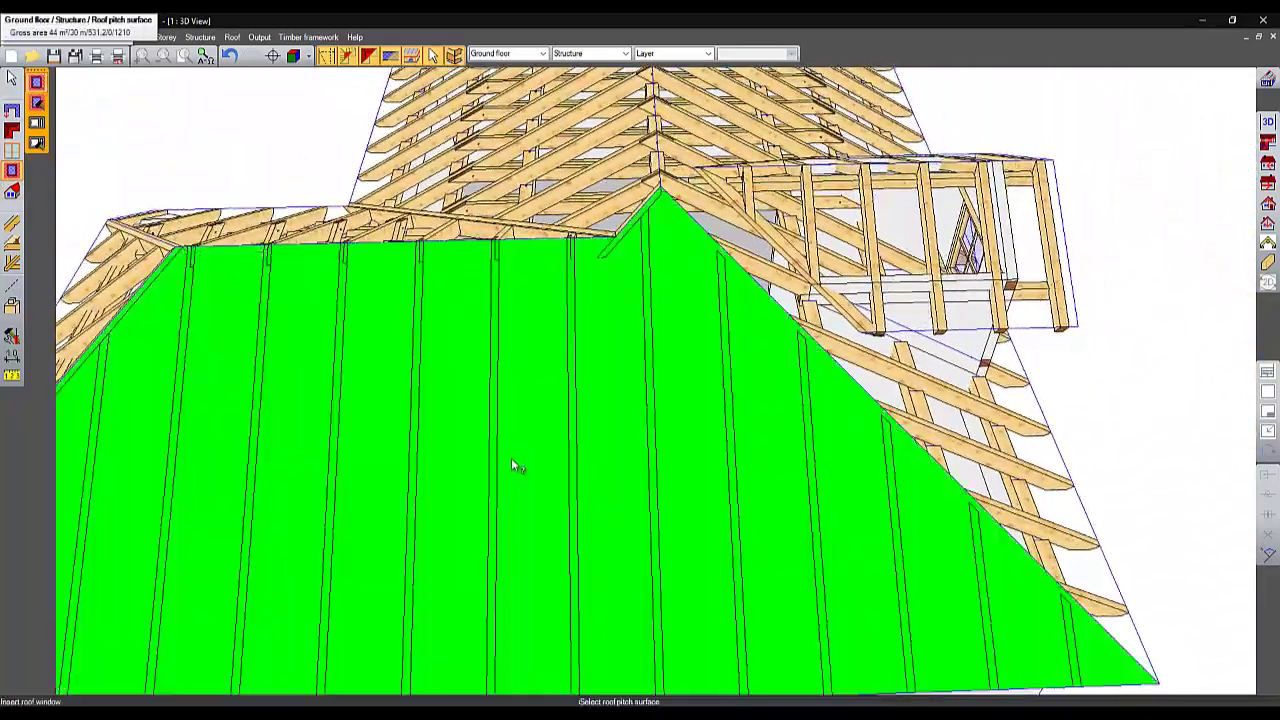
left_click(508, 467)
left_click(474, 516)
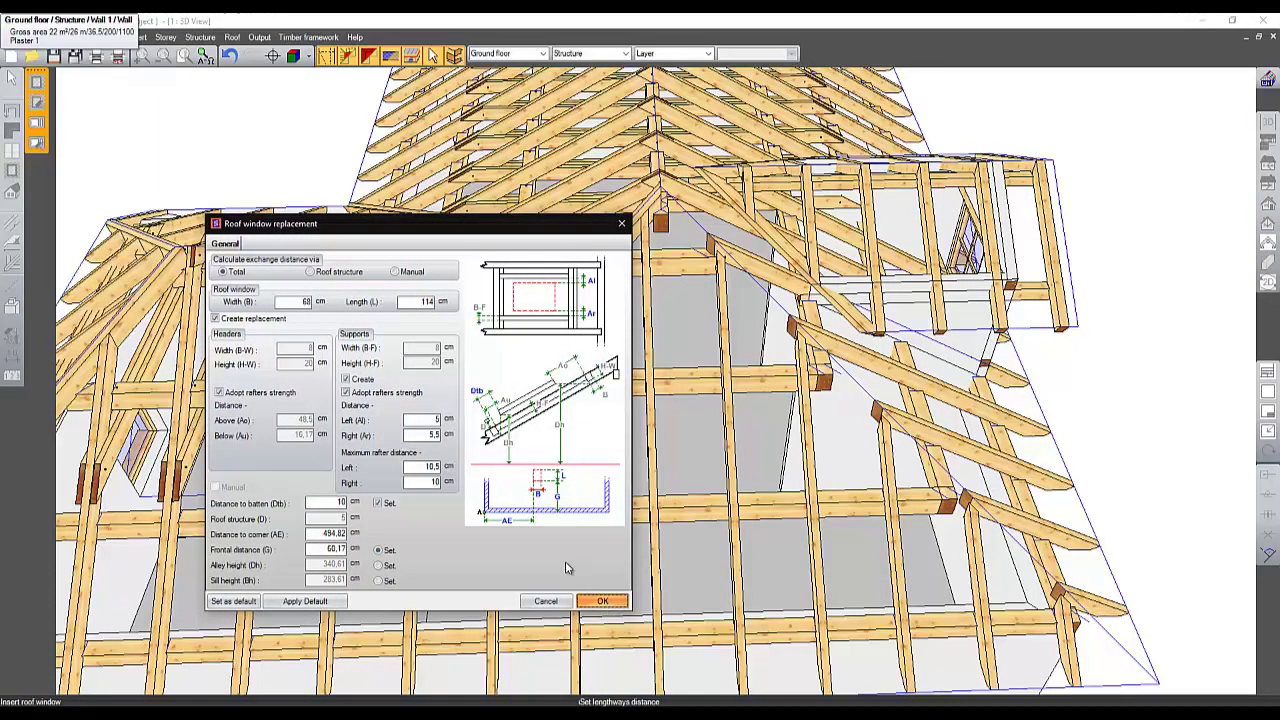
key("Return")
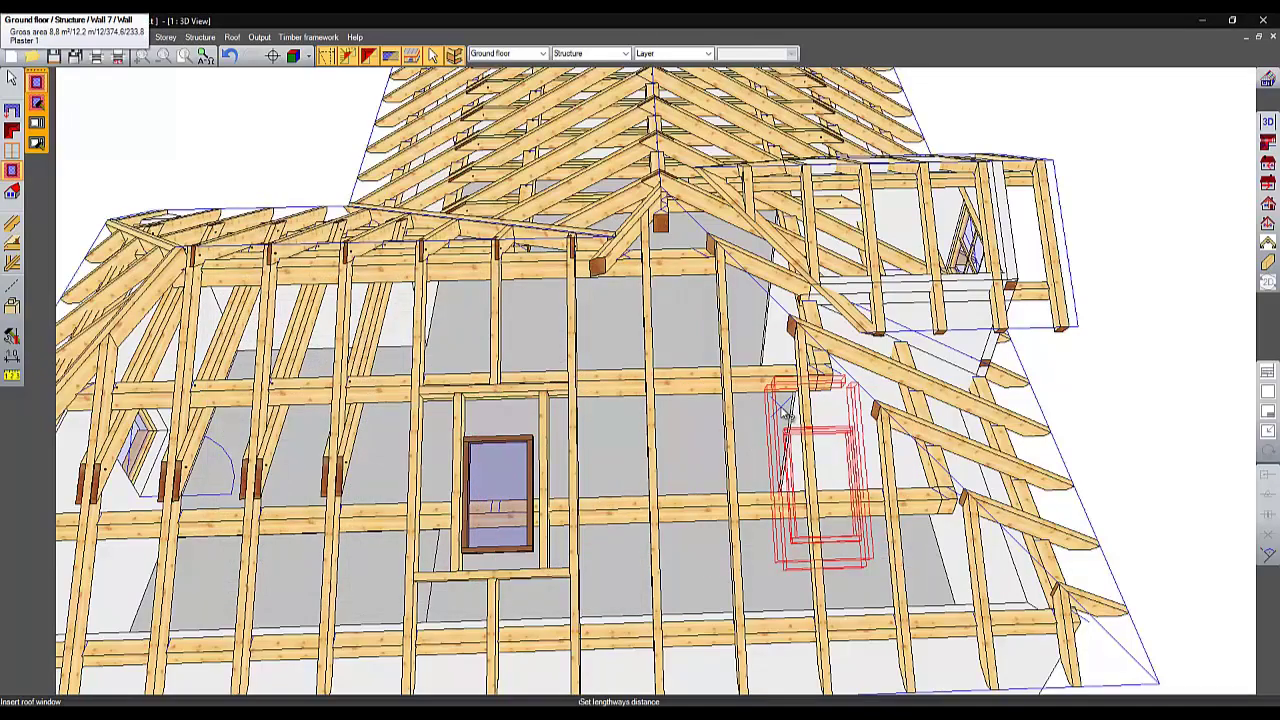
key("Escape")
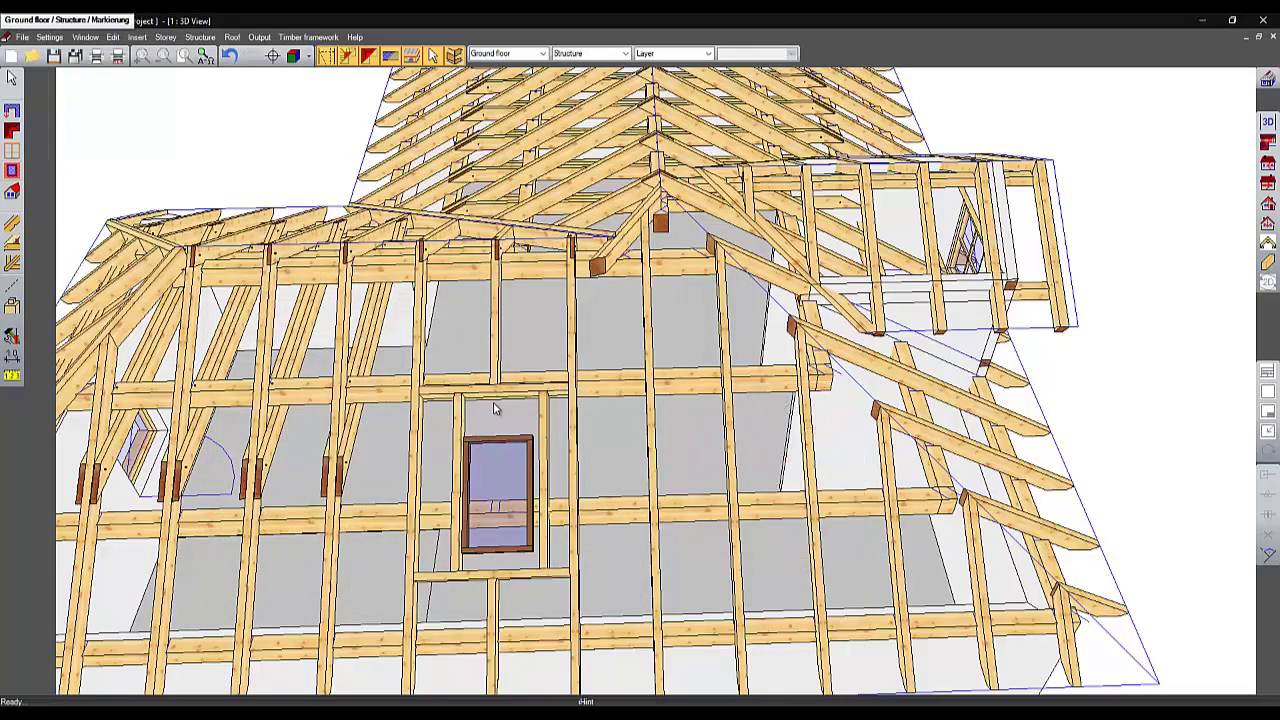
middle_click_drag(493, 402, 493, 340)
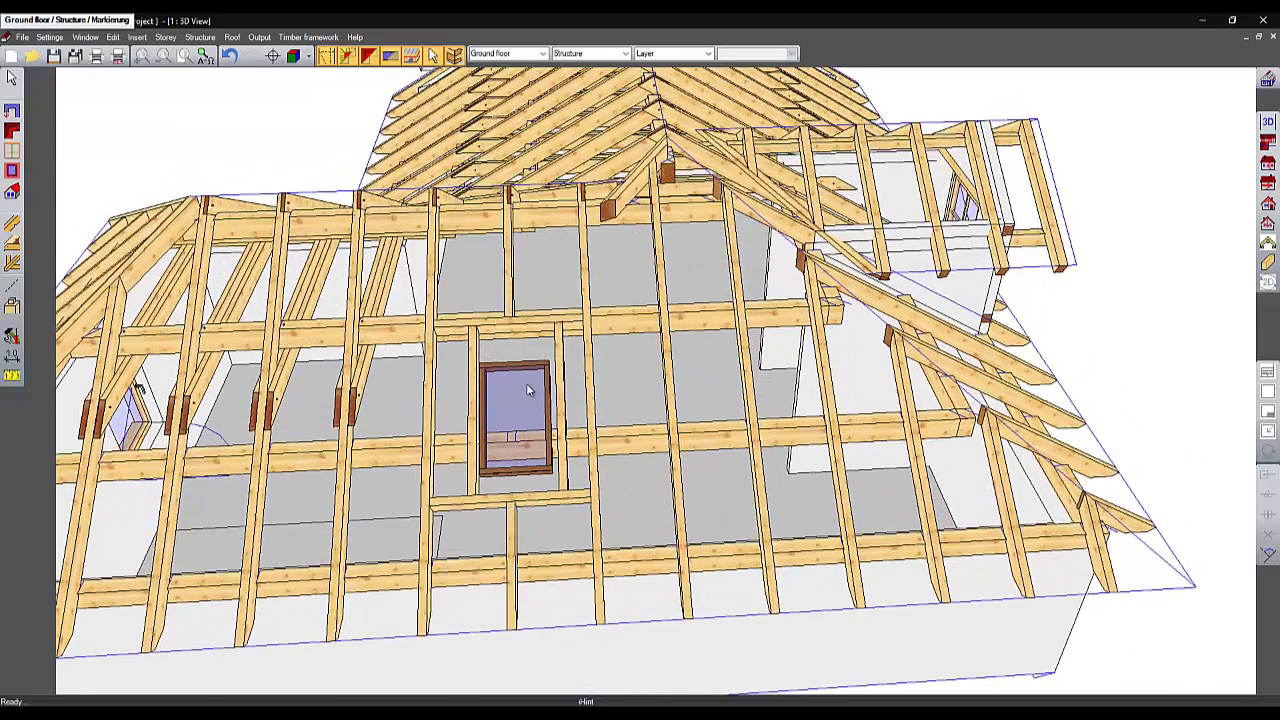
middle_click_drag(524, 335, 535, 329)
left_click(12, 78)
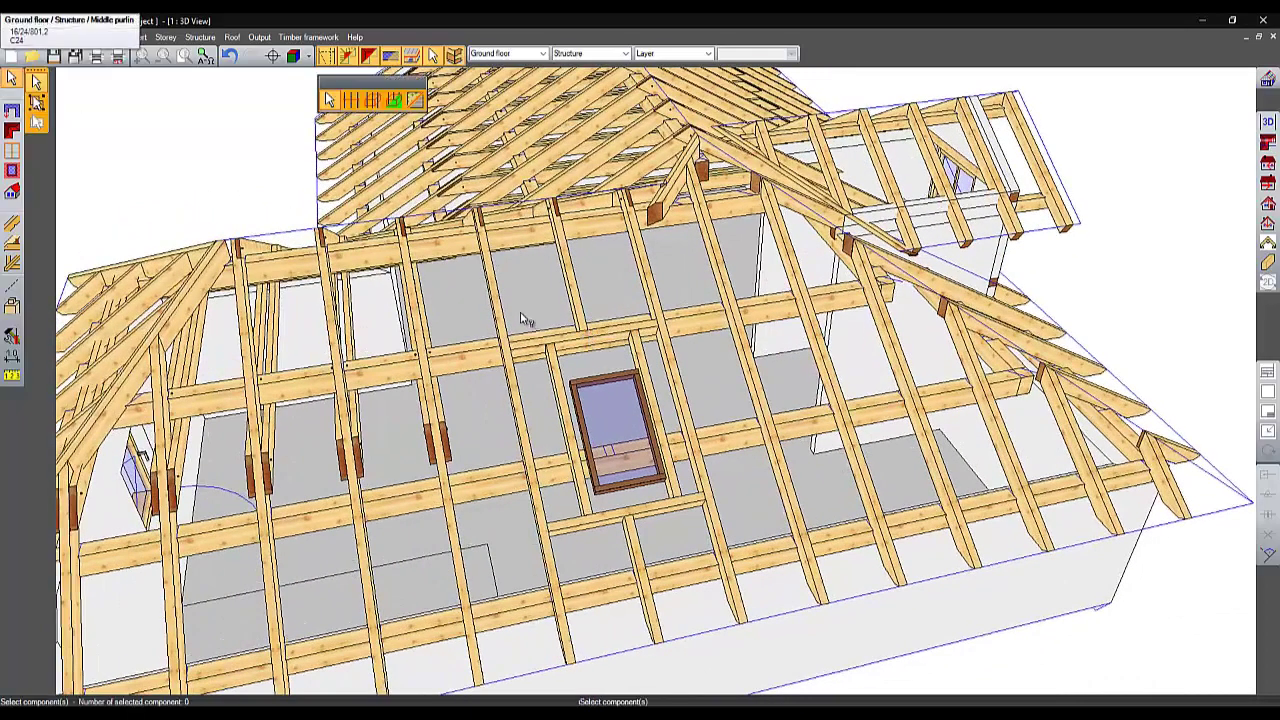
left_click(540, 350)
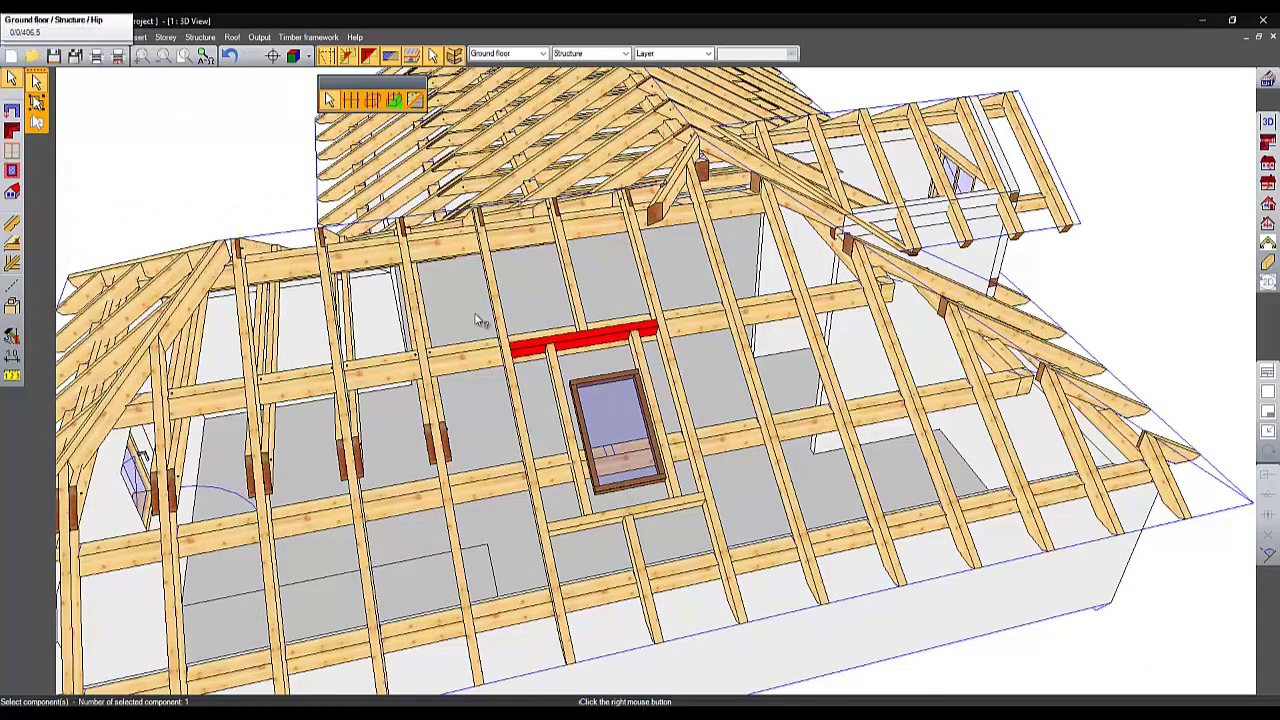
key("Escape")
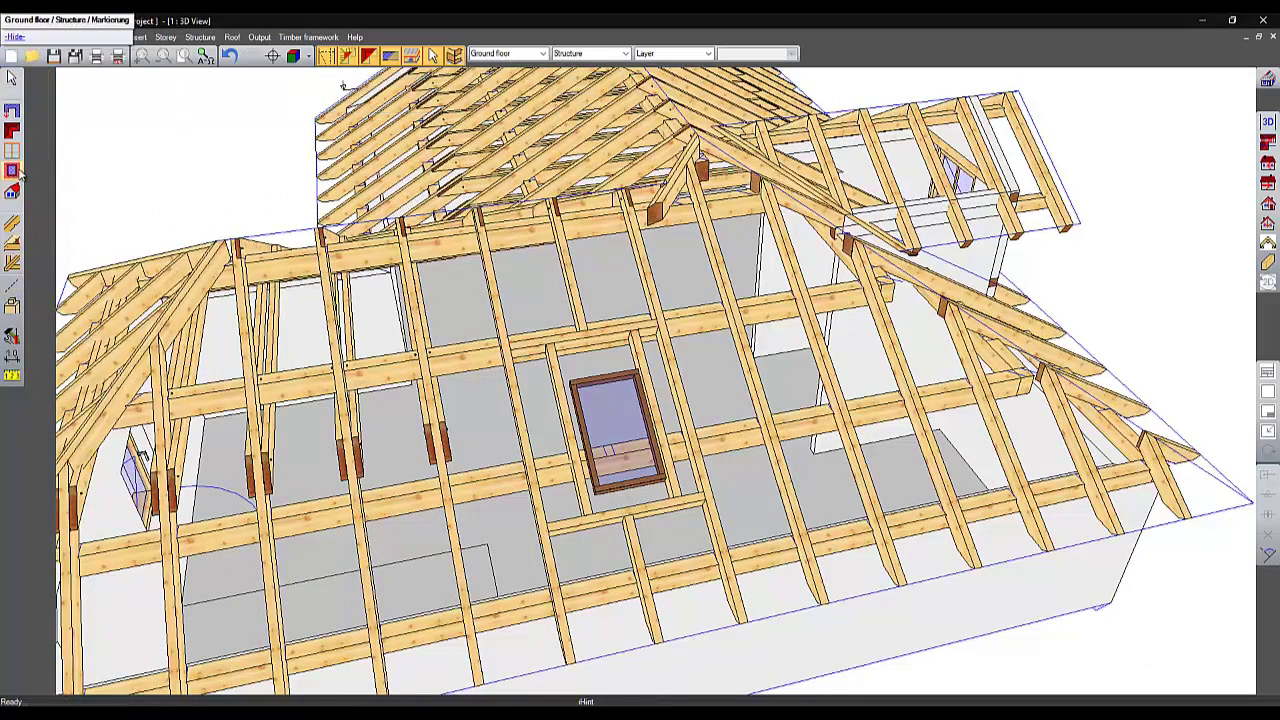
left_click(13, 171)
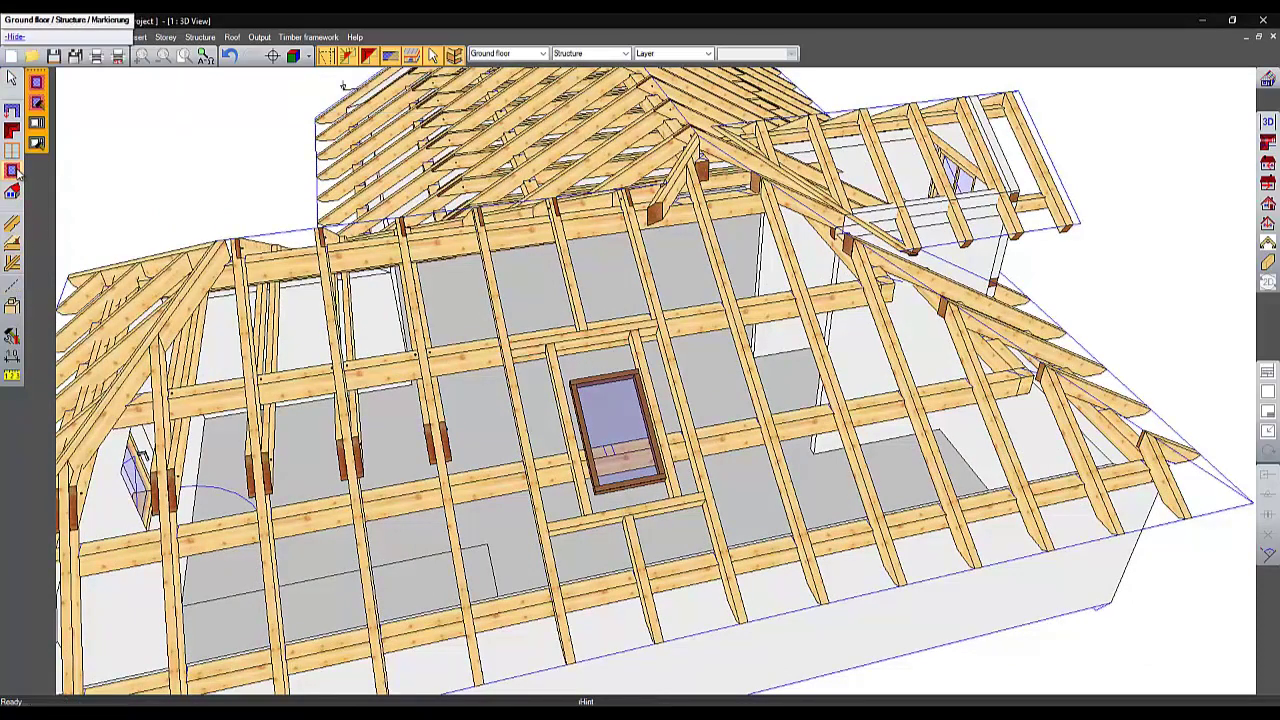
left_click(40, 127)
middle_click_drag(494, 420, 338, 451)
key("Escape")
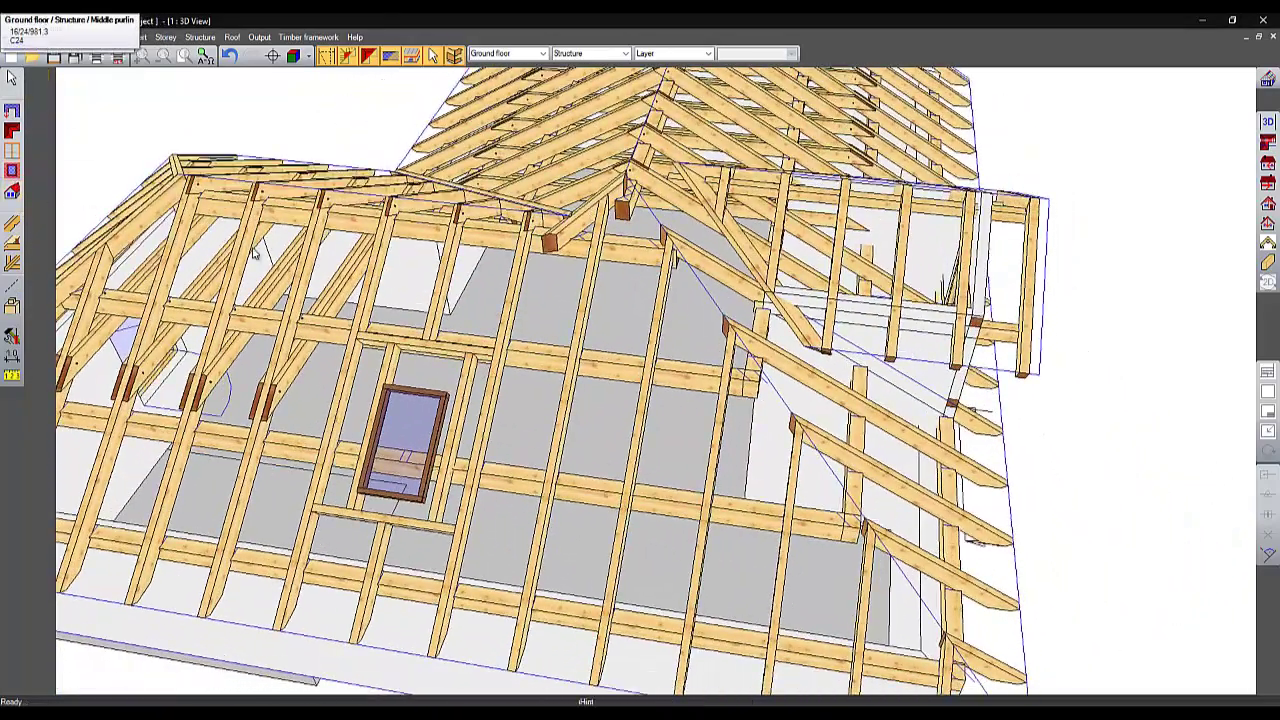
Output the list of carpenters for the ground floor structure in C24 and NH II, read it through and close it.
left_click(259, 37)
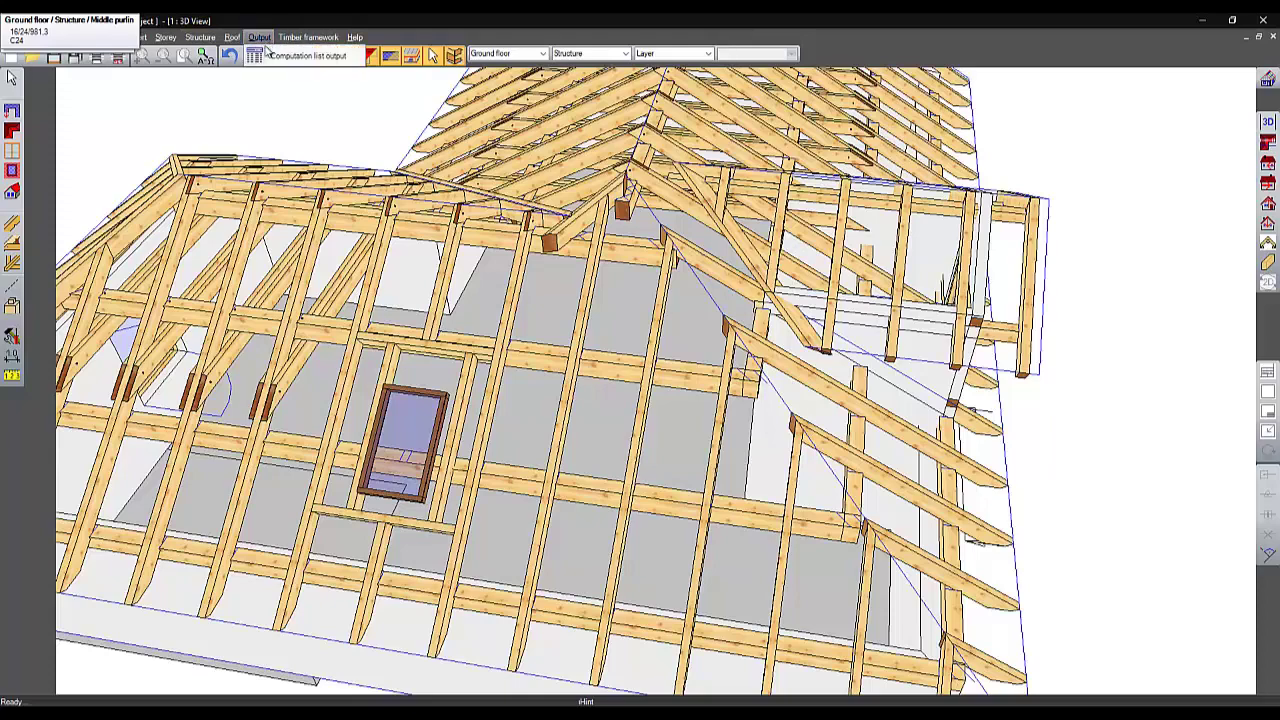
left_click(268, 56)
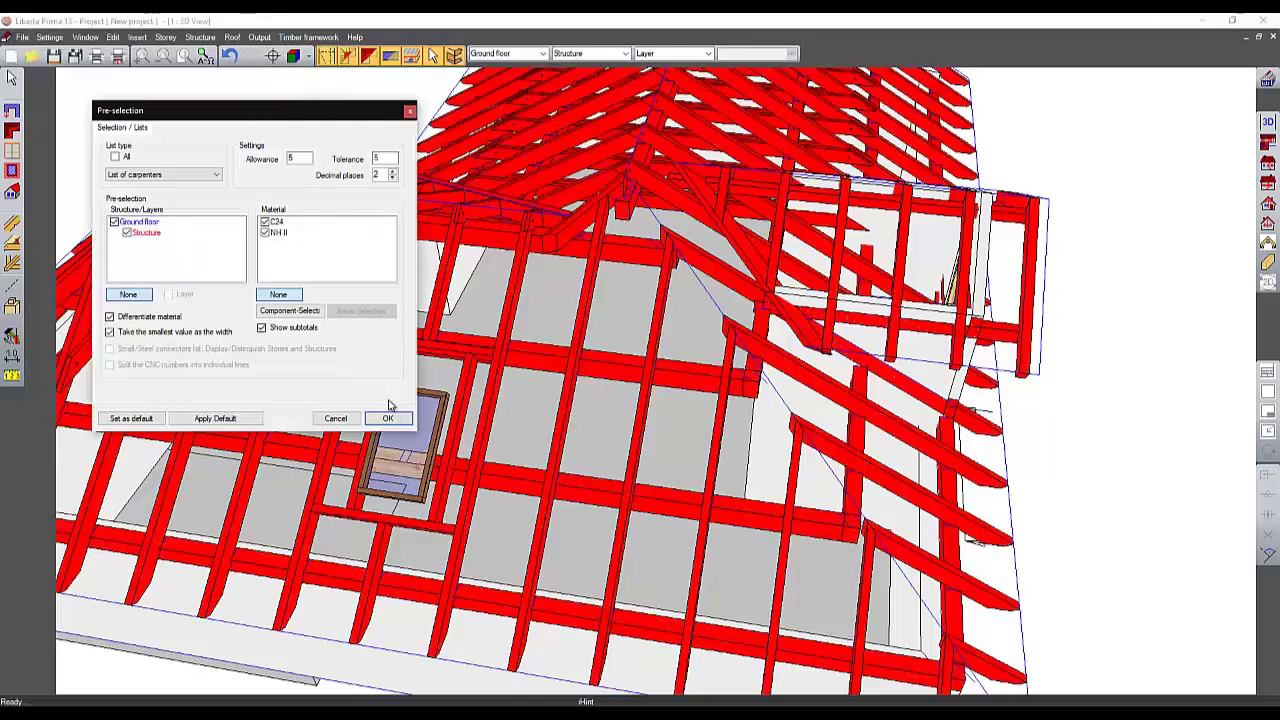
left_click(388, 417)
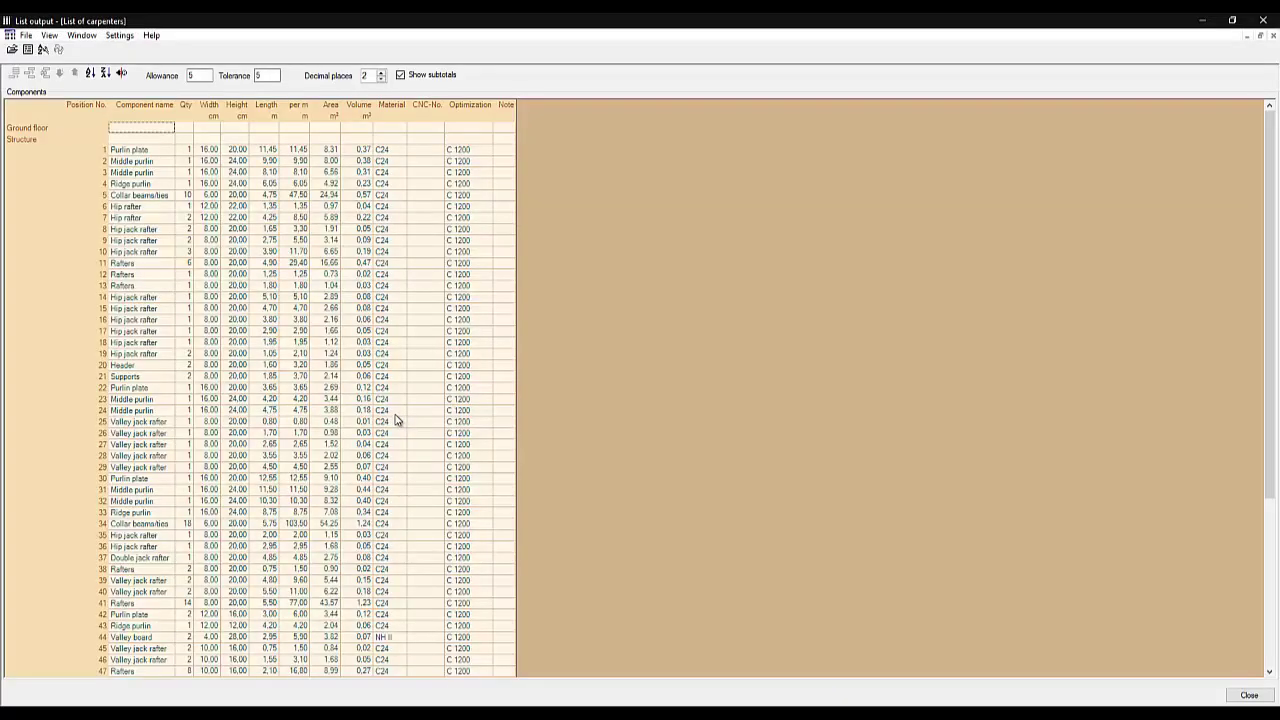
scroll(440, 352, "down", 6)
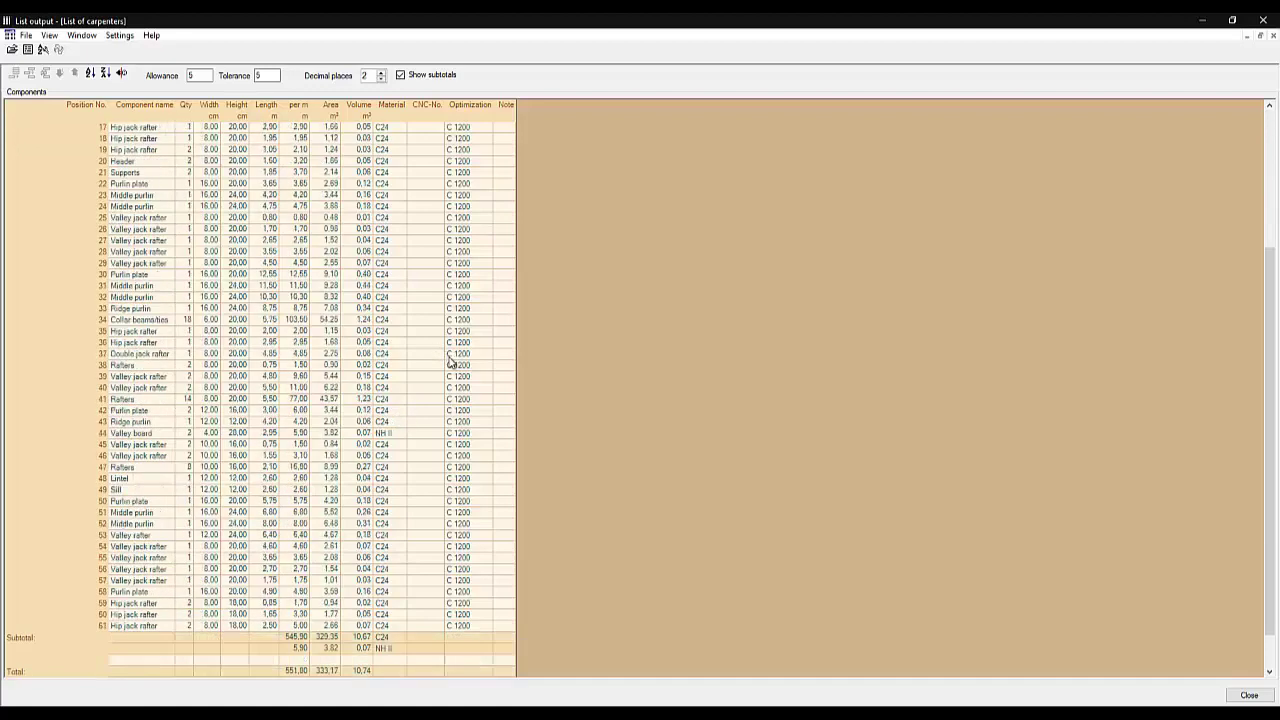
scroll(449, 362, "up", 6)
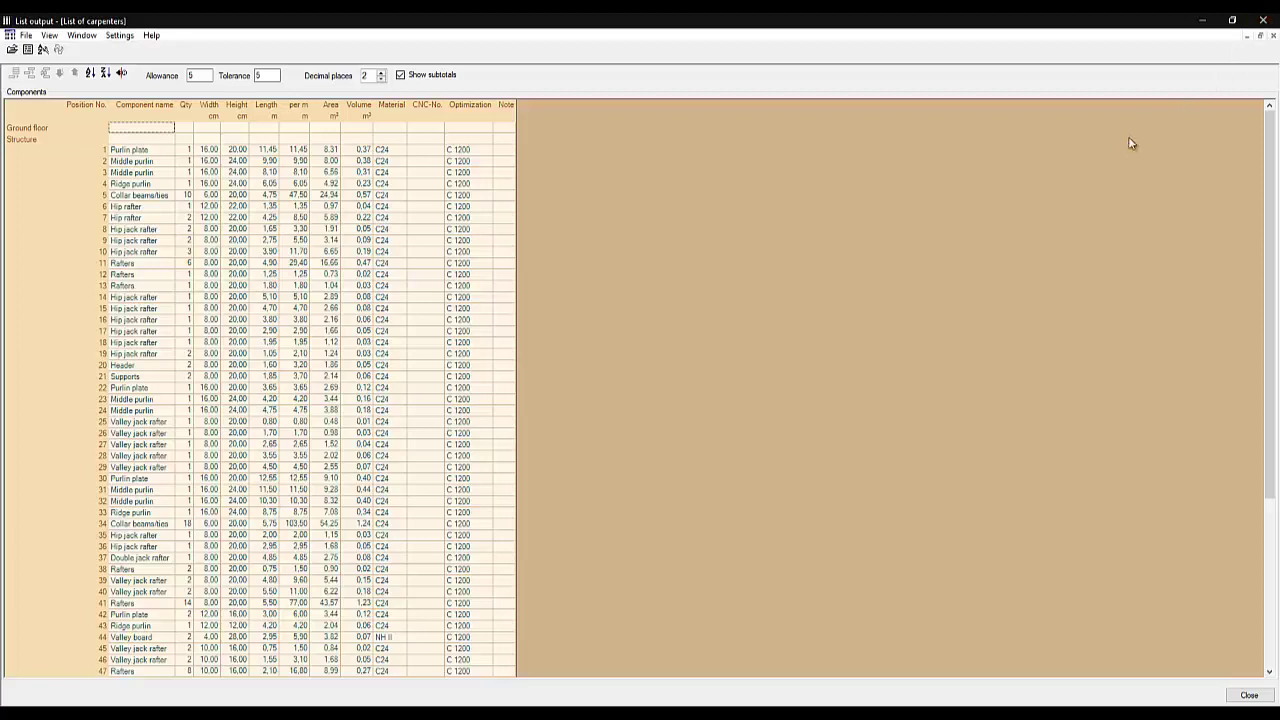
left_click(1263, 20)
left_click(298, 206)
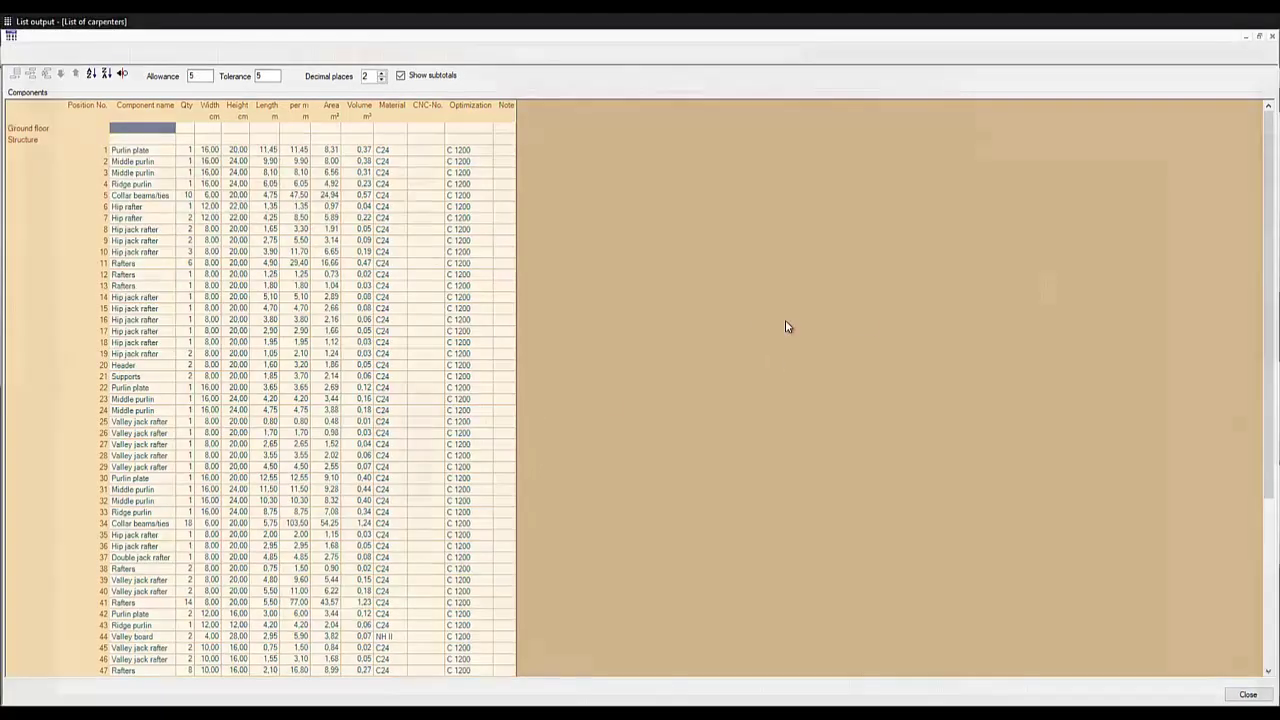
Create a 2D top view sheet in landscape at a scale of 1:110.
middle_click_drag(1088, 363, 698, 336)
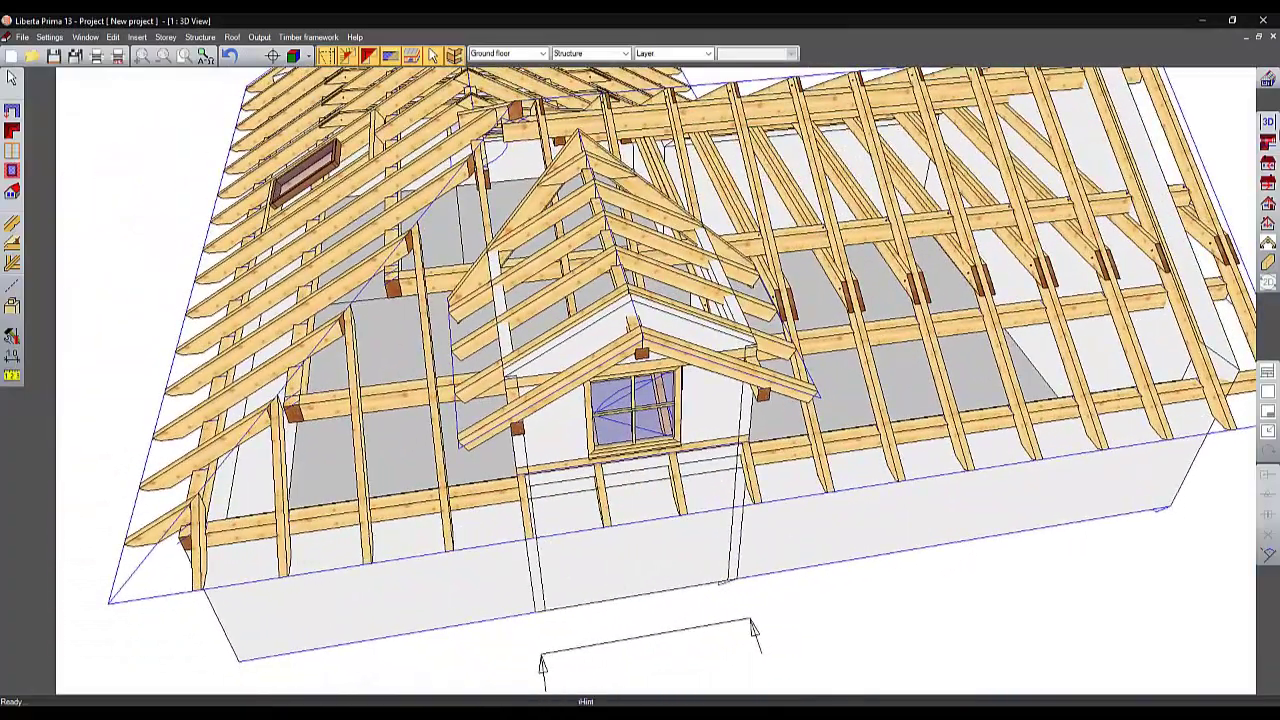
left_click(1268, 144)
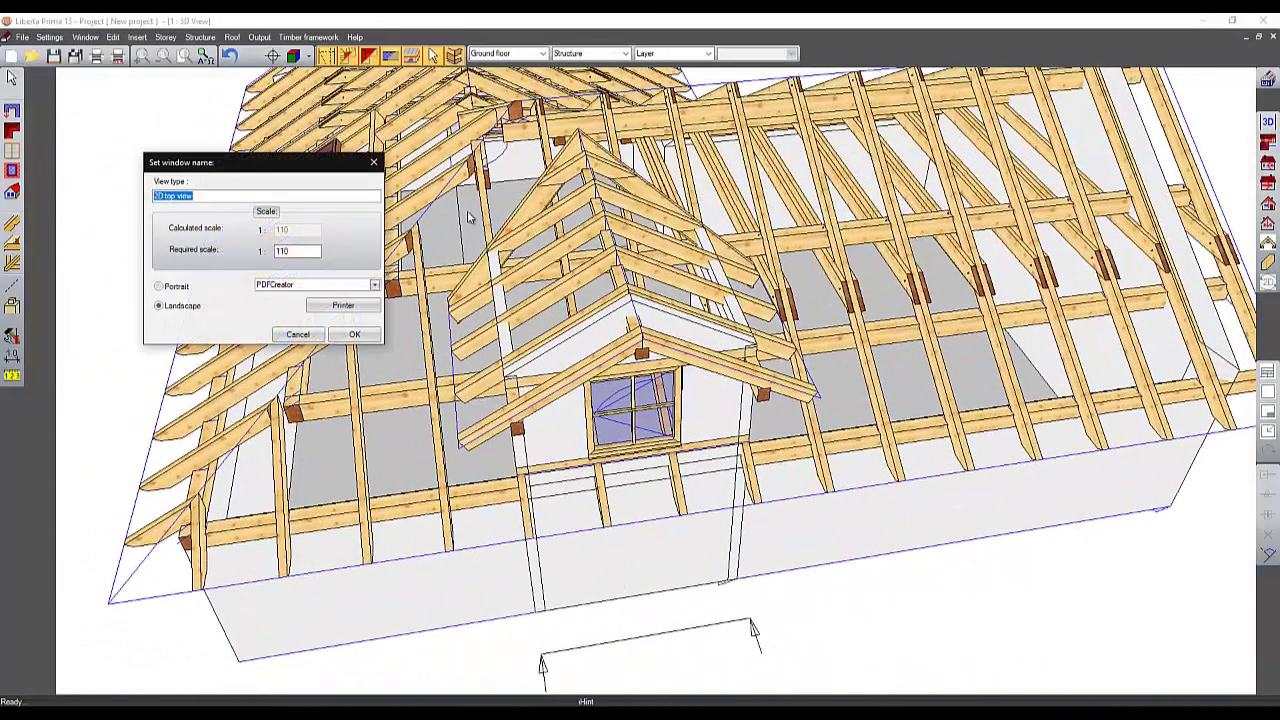
left_click(340, 335)
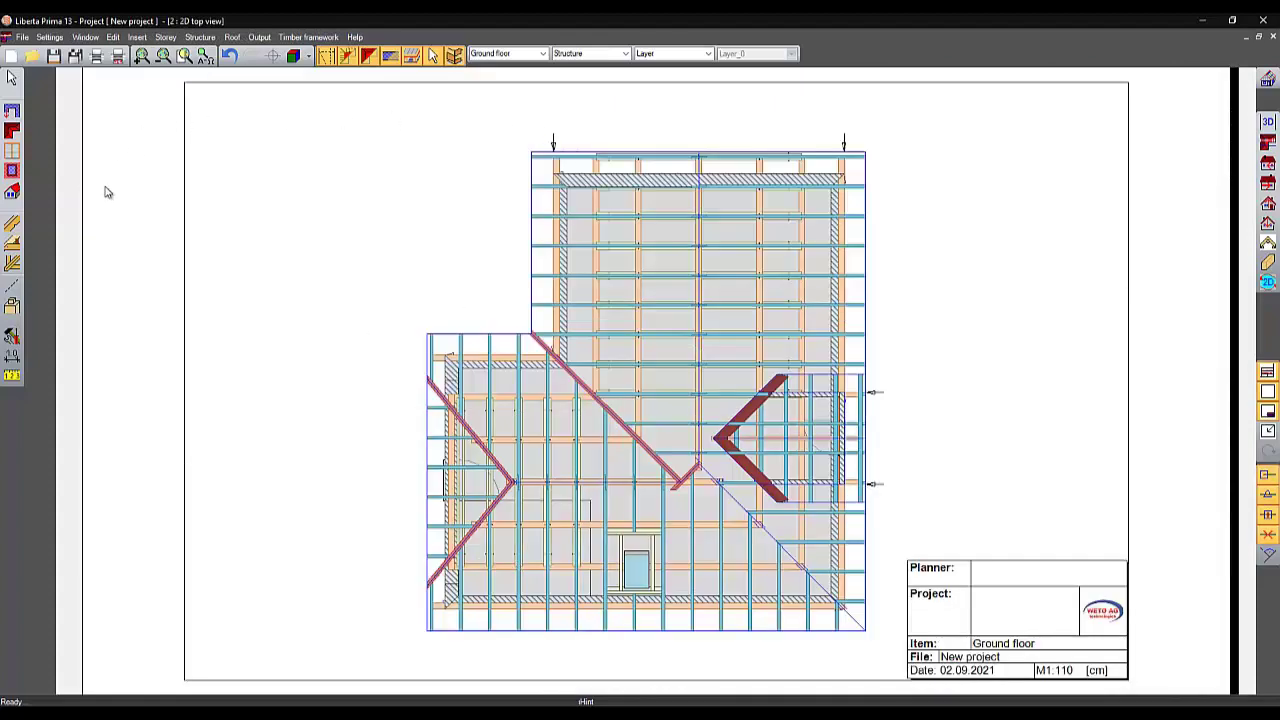
Add a chain of dimensions along the full roof edge on the dormer side, placed well outside the building.
left_click(11, 358)
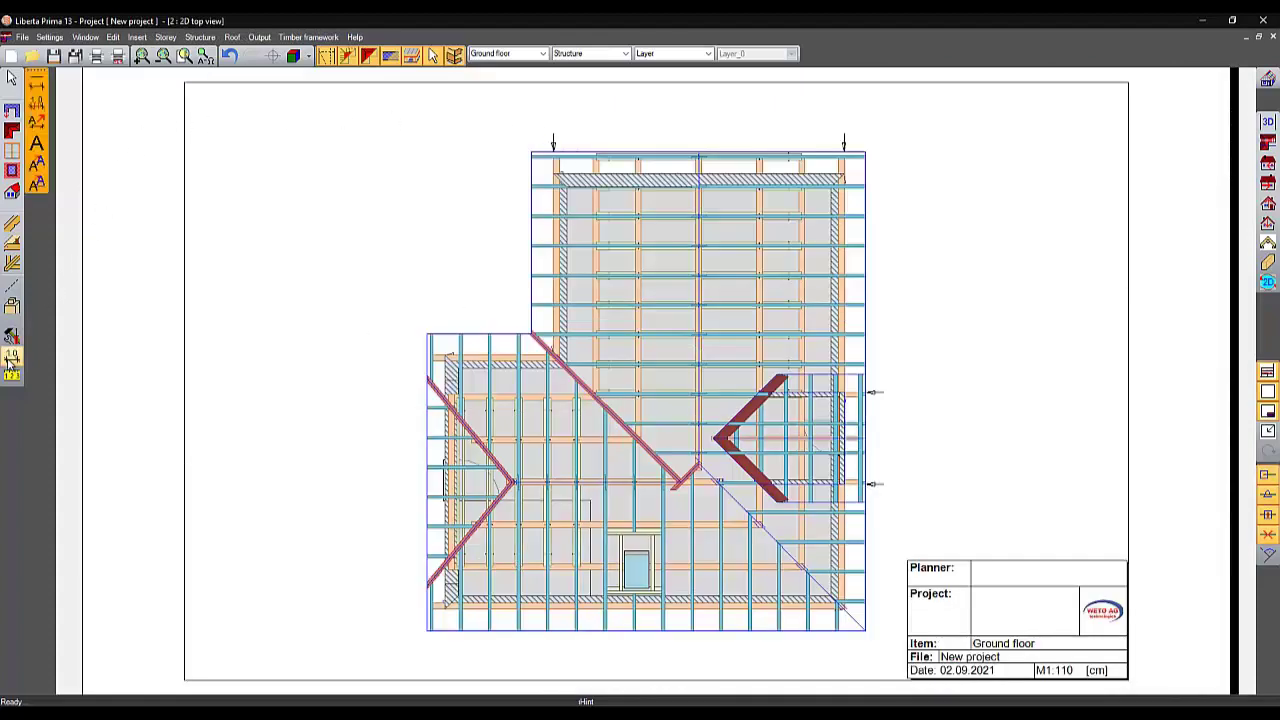
left_click(37, 104)
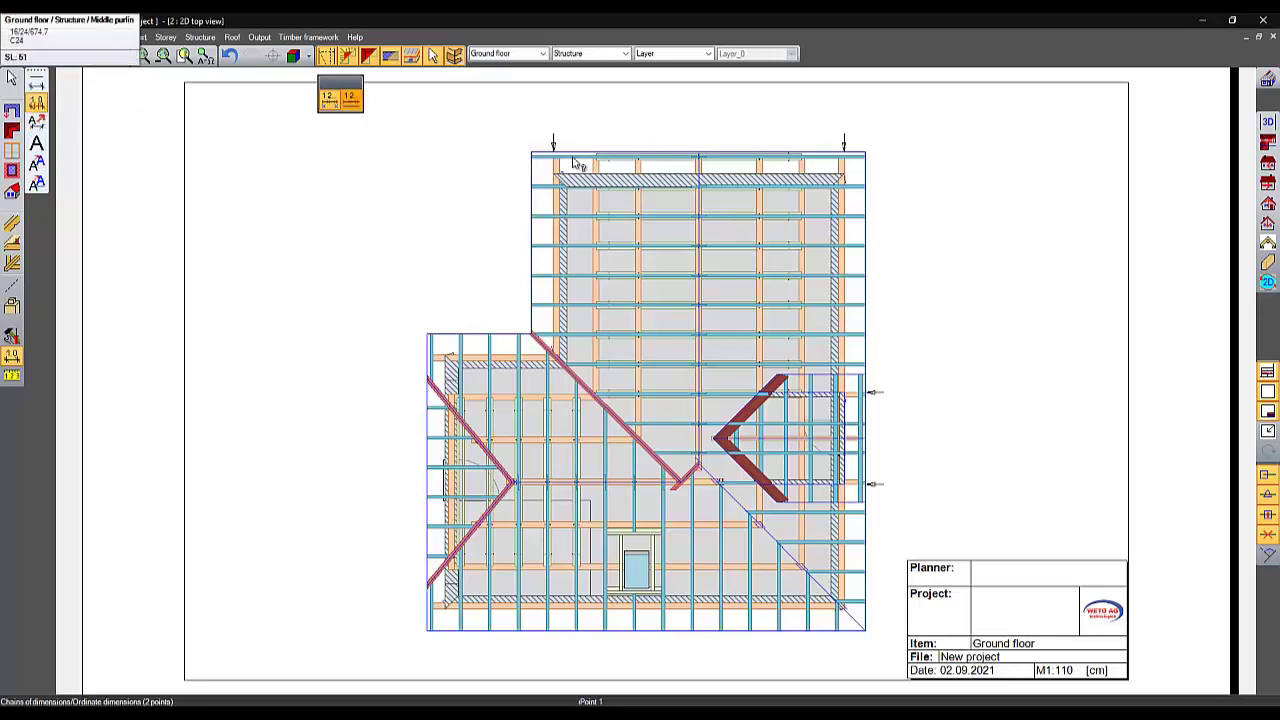
left_click(866, 153)
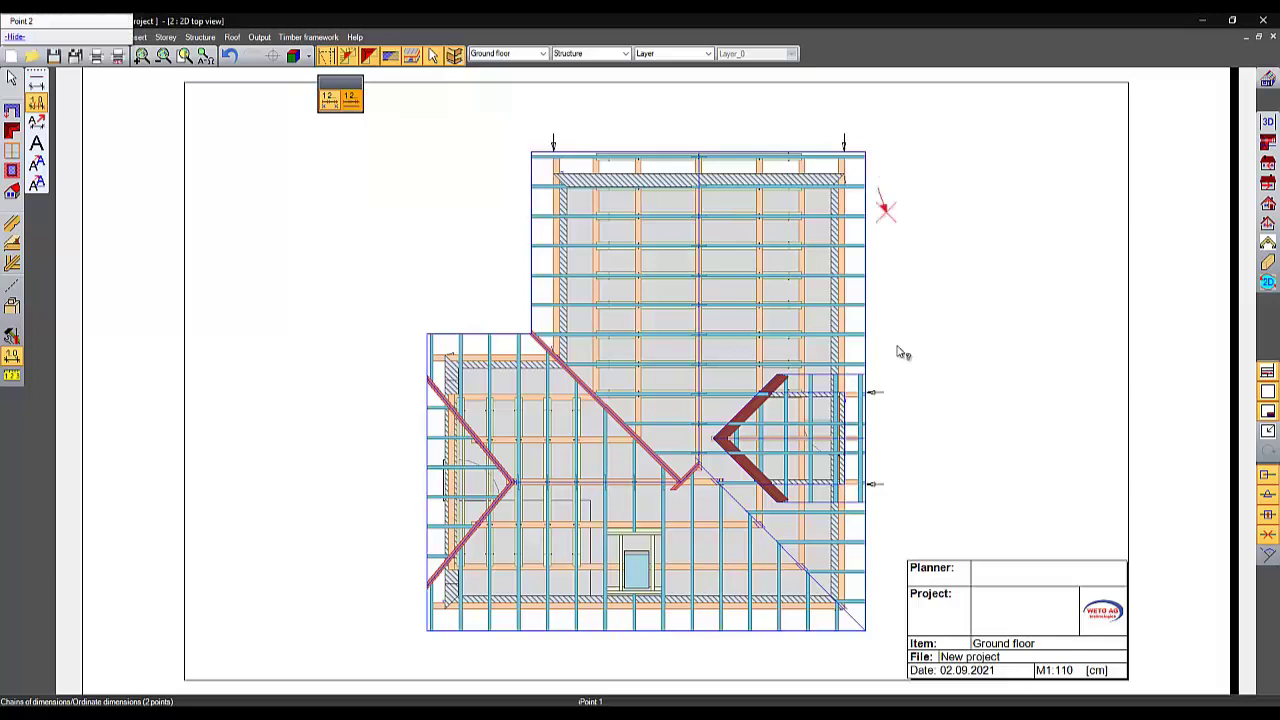
left_click(866, 630)
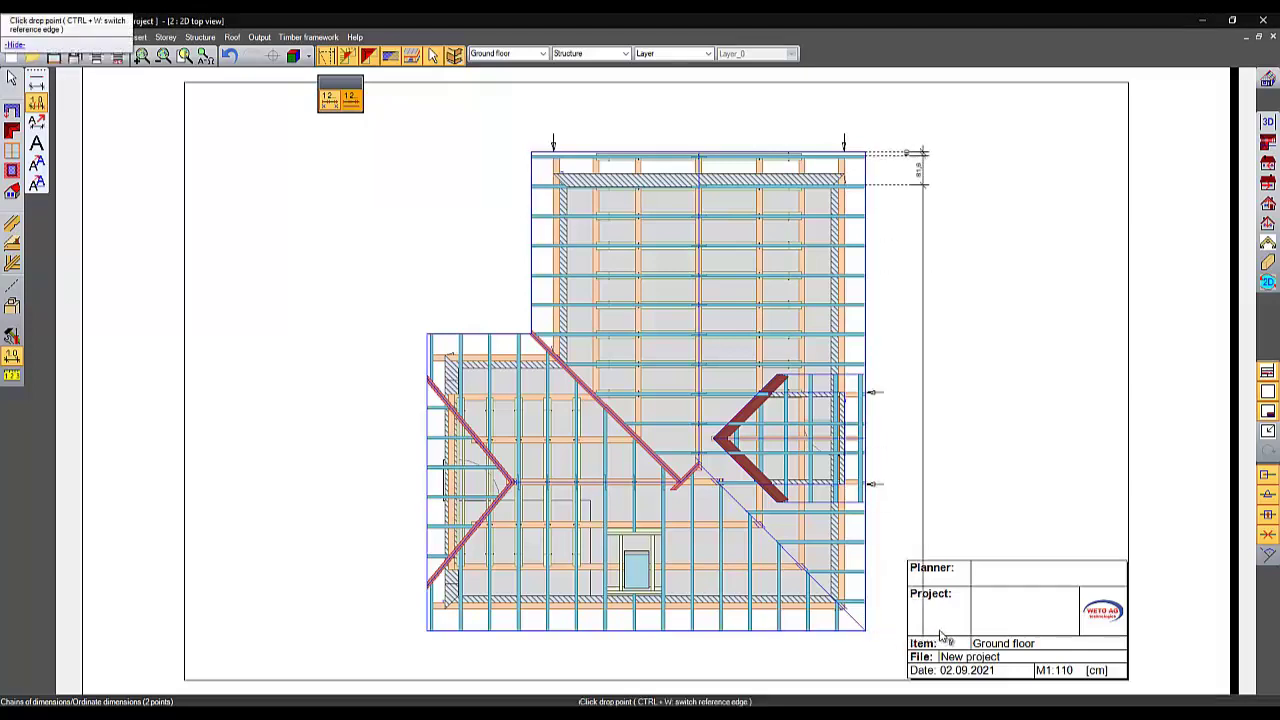
left_click(1058, 586)
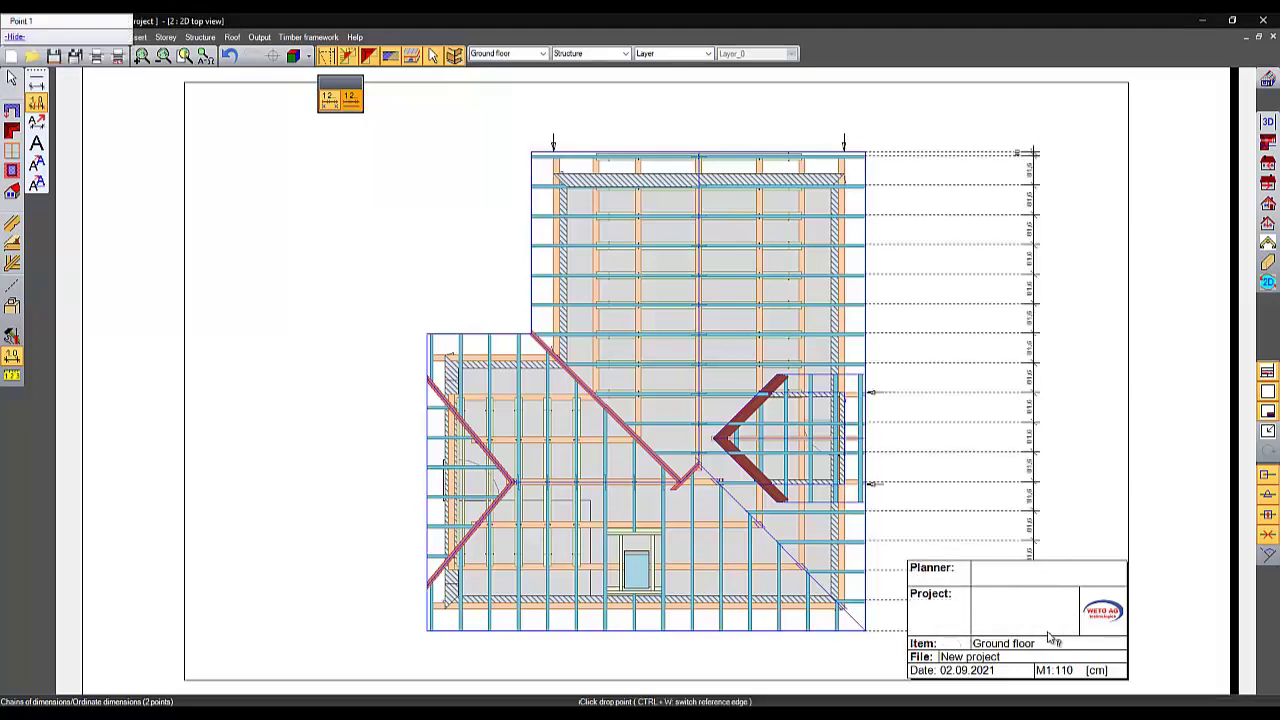
Hide the title block on the plan sheet so it does not cover the dimension chain.
left_click(1271, 415)
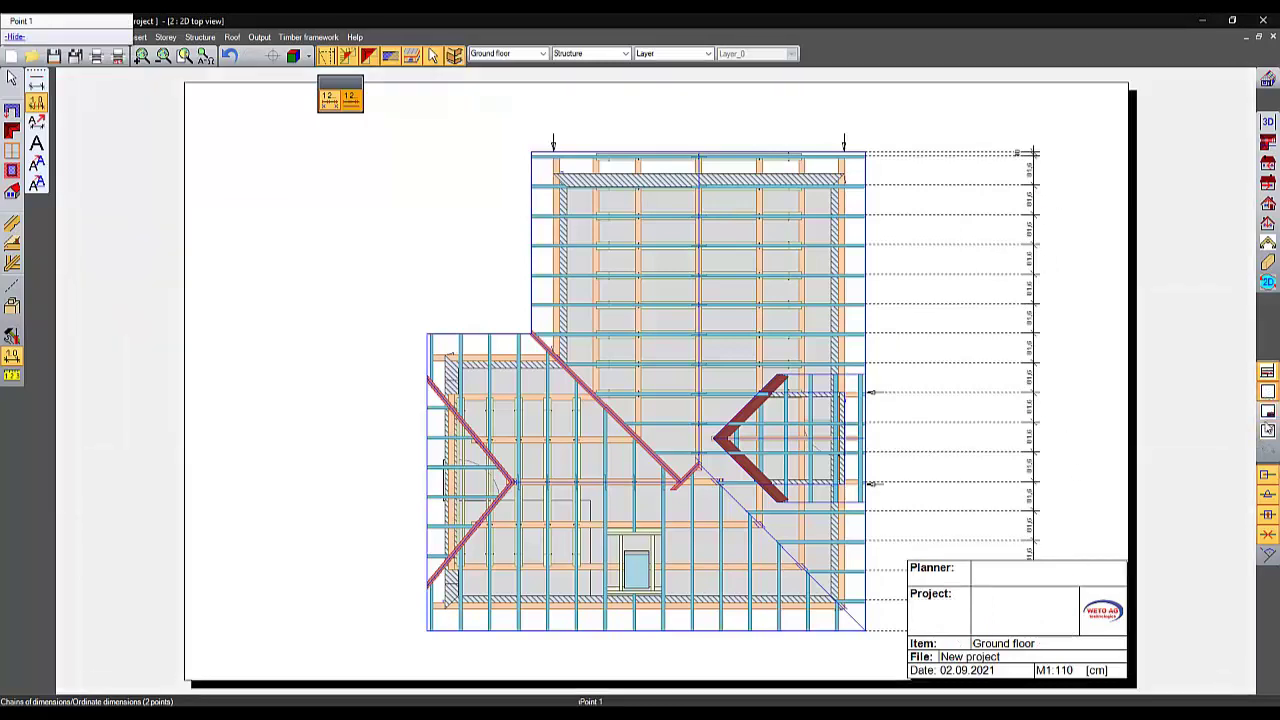
left_click(1270, 414)
left_click(1269, 373)
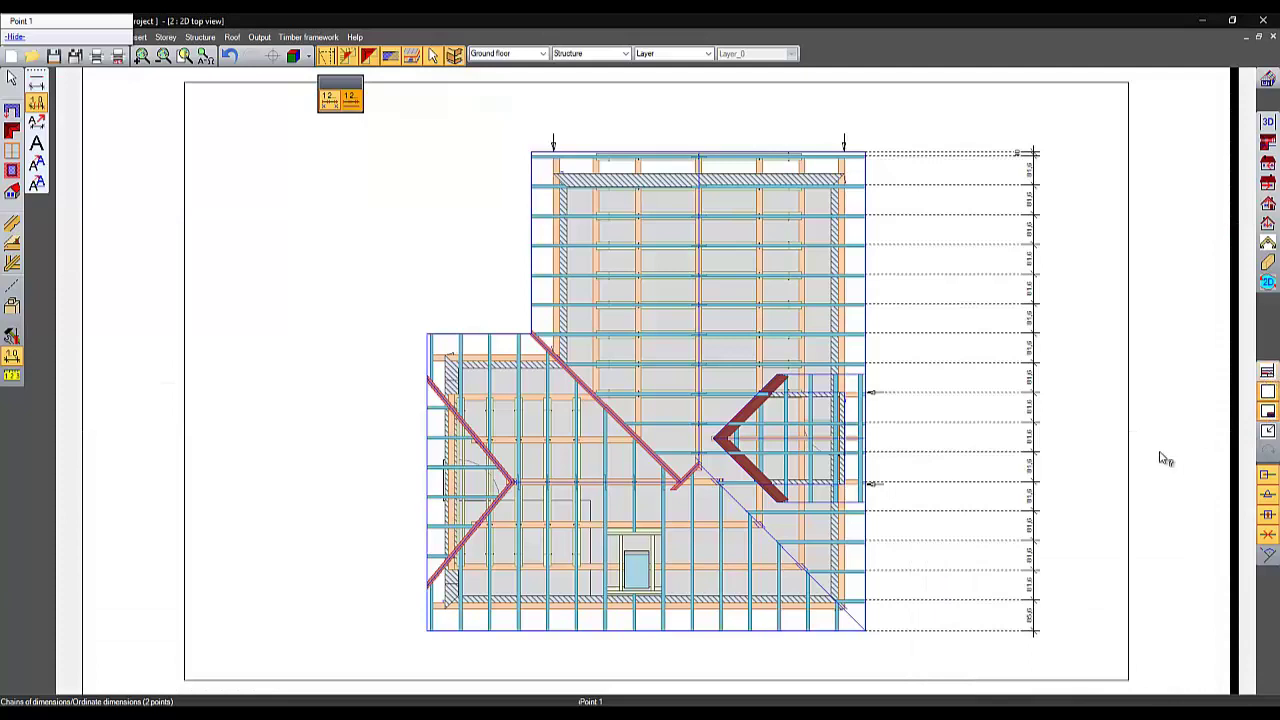
Switch multiple dimensions to the ordinate type and dimension the same dormer-side roof edge, between the building and the chain.
left_click(875, 157)
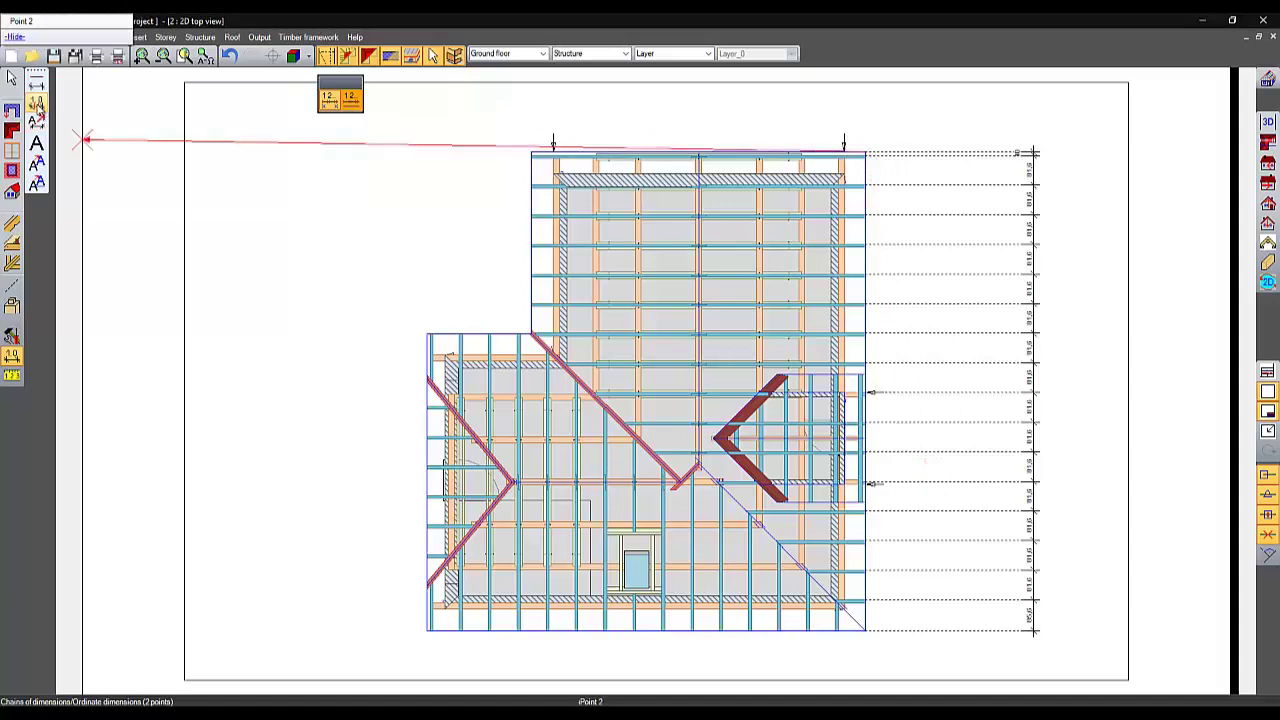
right_click(37, 105)
left_click(309, 238)
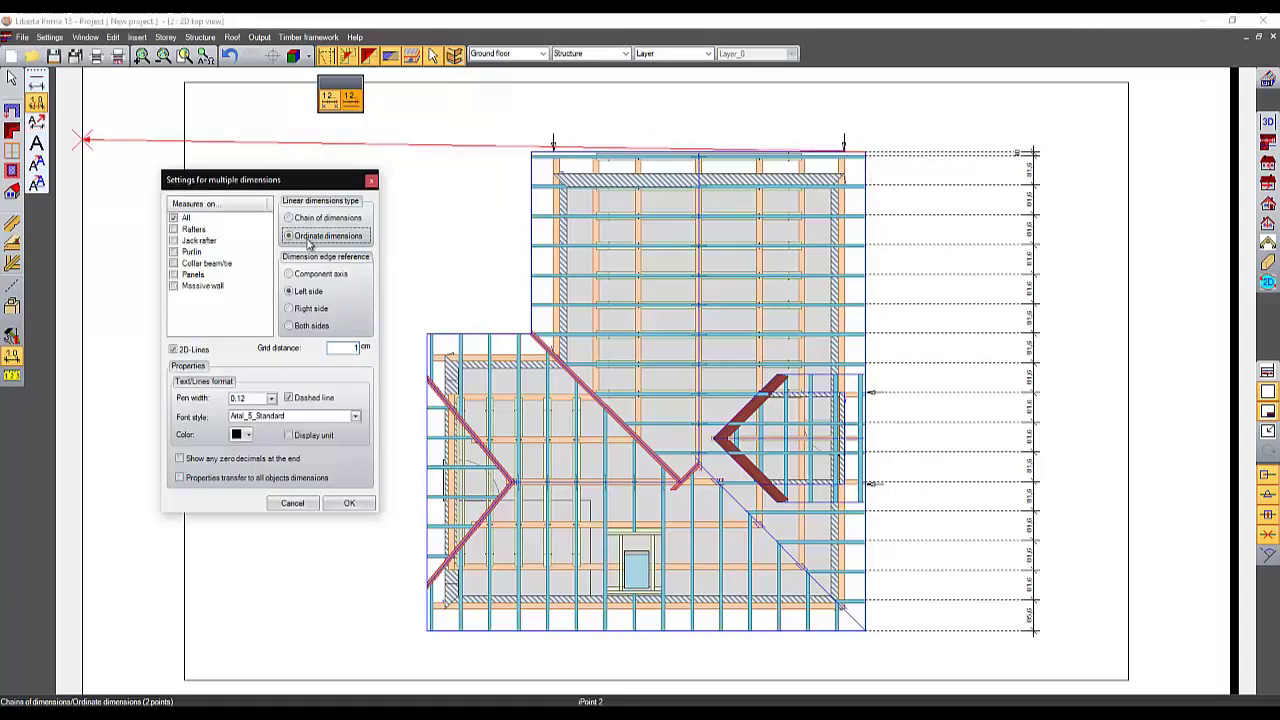
left_click(349, 503)
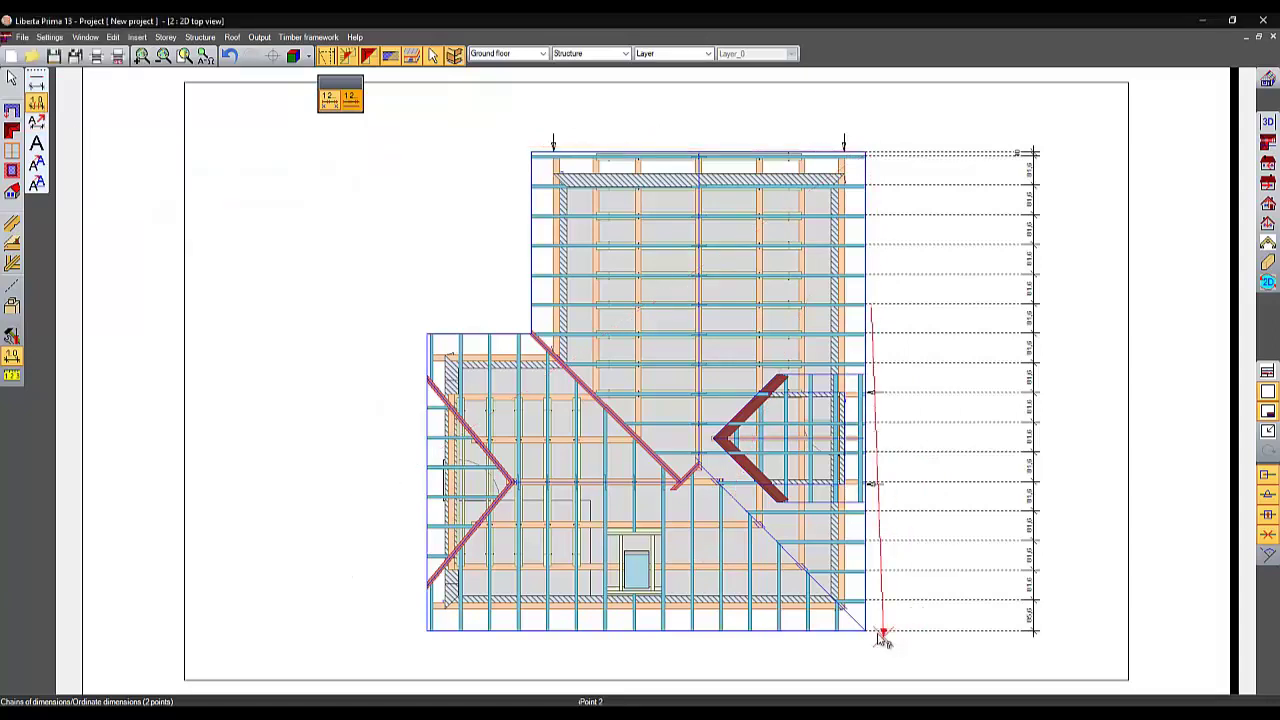
left_click(940, 632)
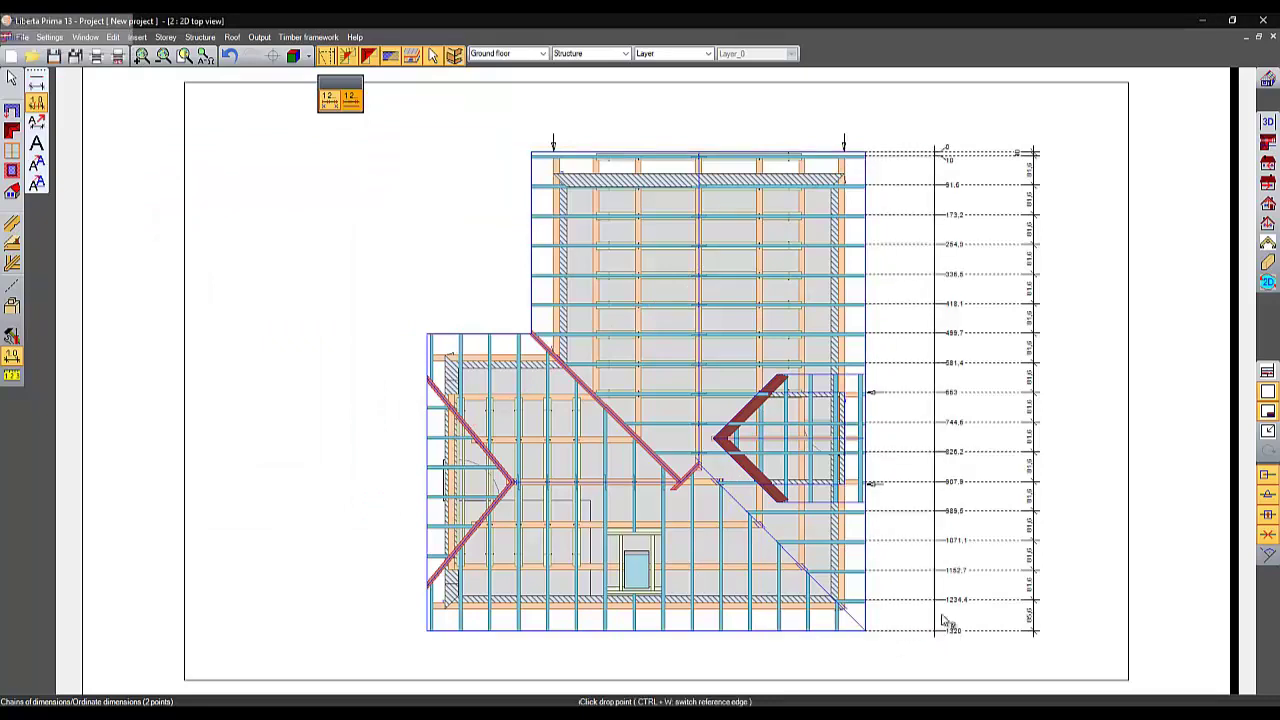
left_click(970, 204)
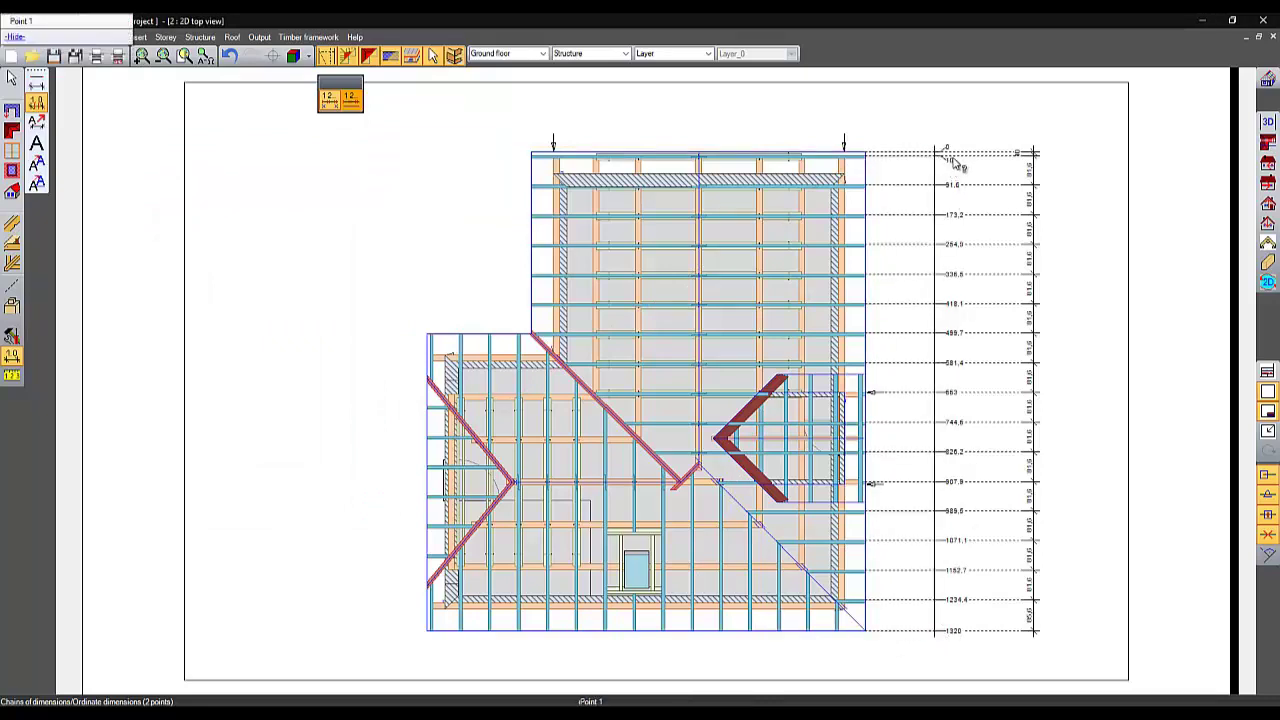
key("Escape")
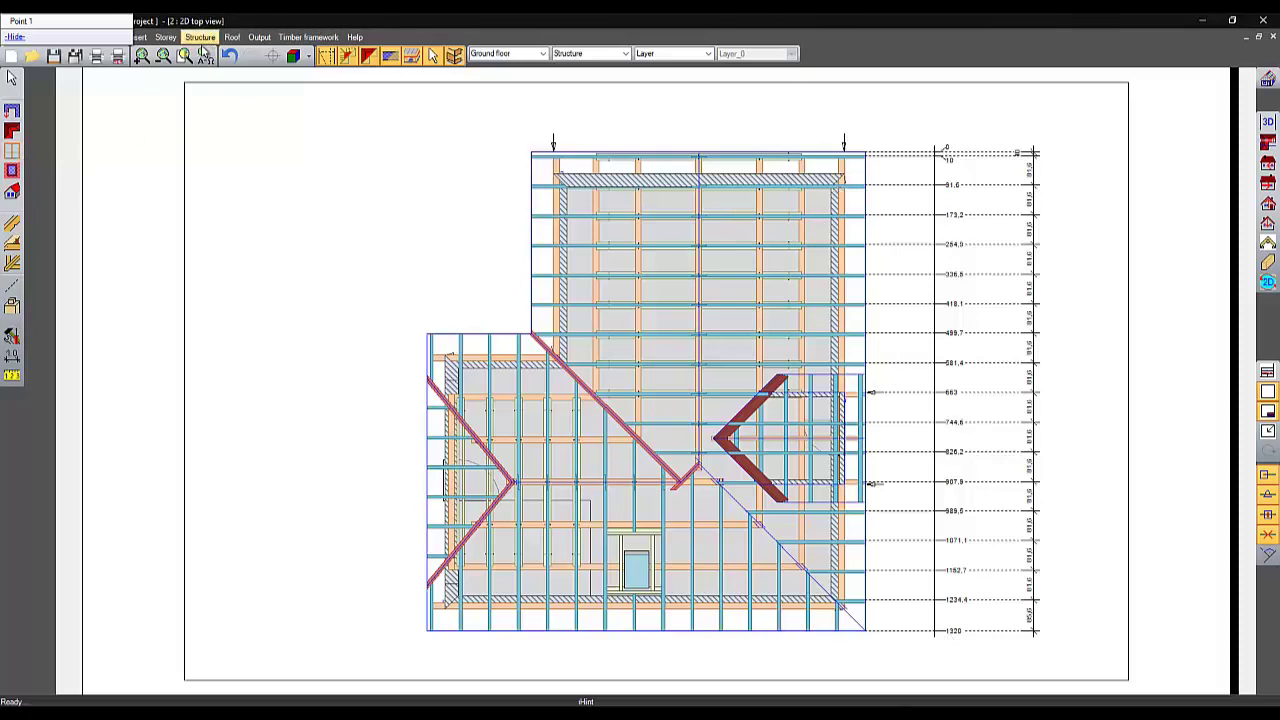
Return to the existing 3D view of the building.
left_click(112, 39)
left_click(1272, 140)
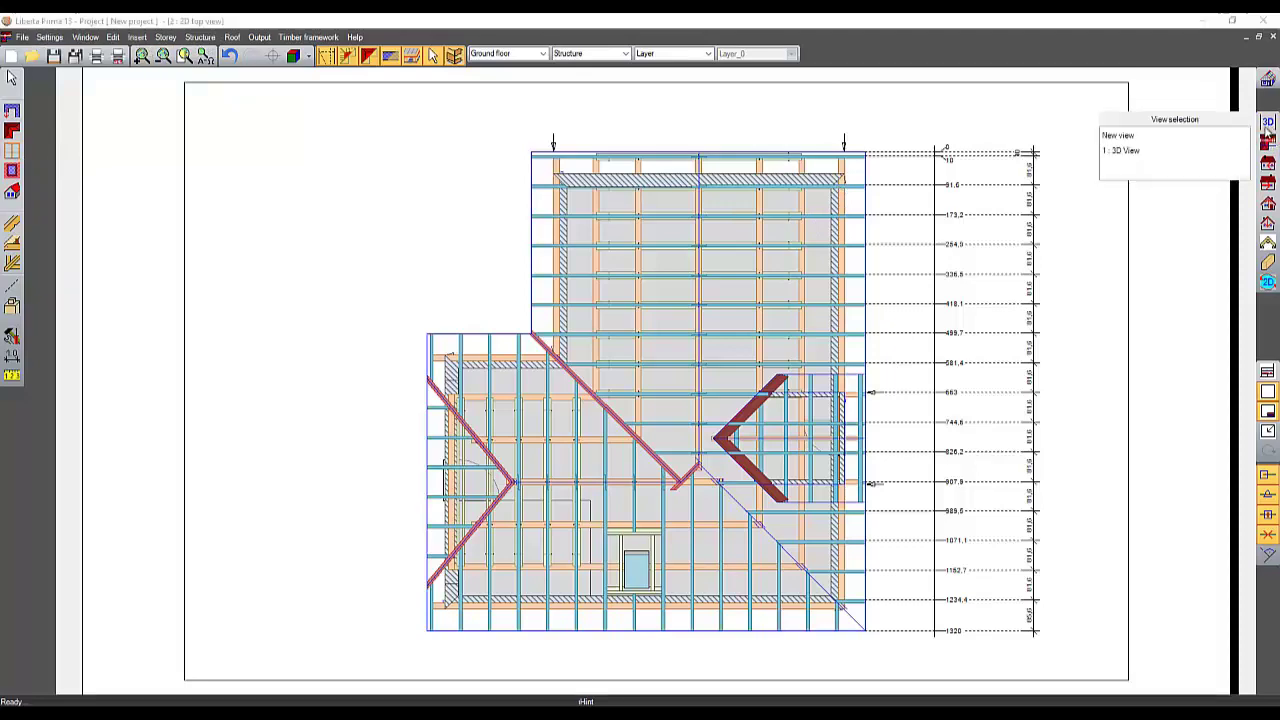
left_click(1208, 153)
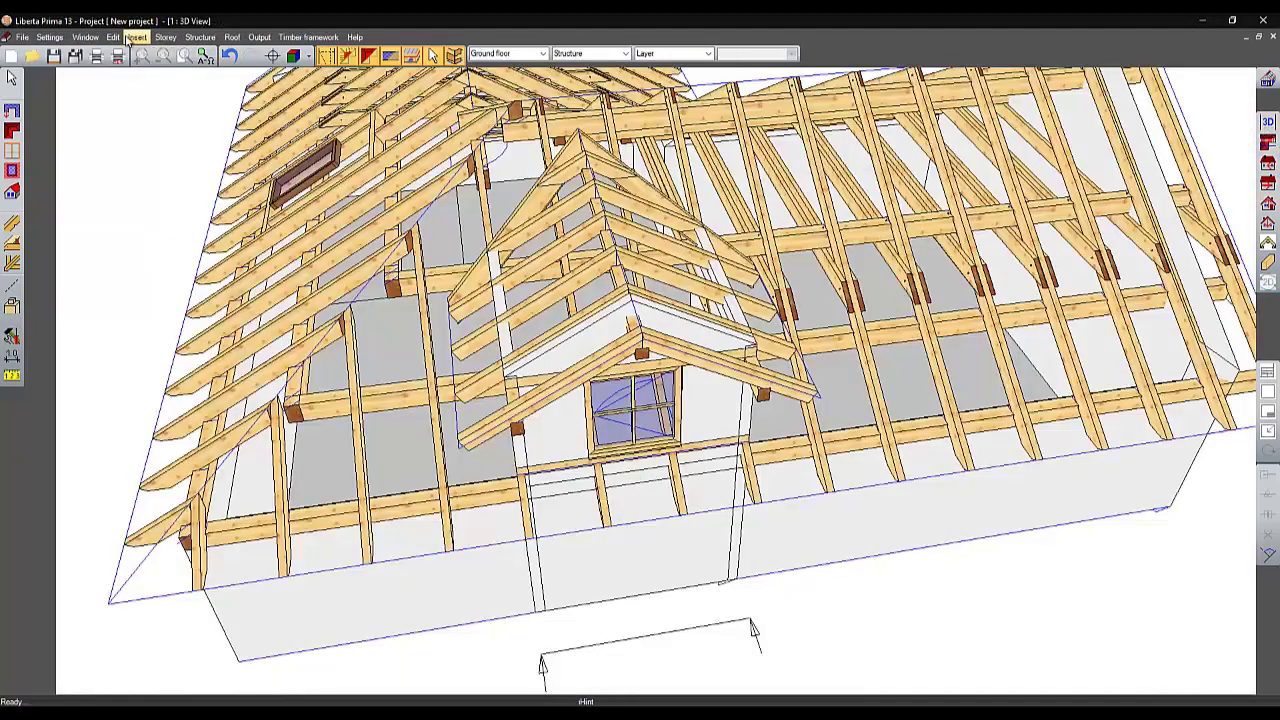
Create a technical drawing of the roof profile elevation for the gable roof profile on the dormer side.
left_click(85, 37)
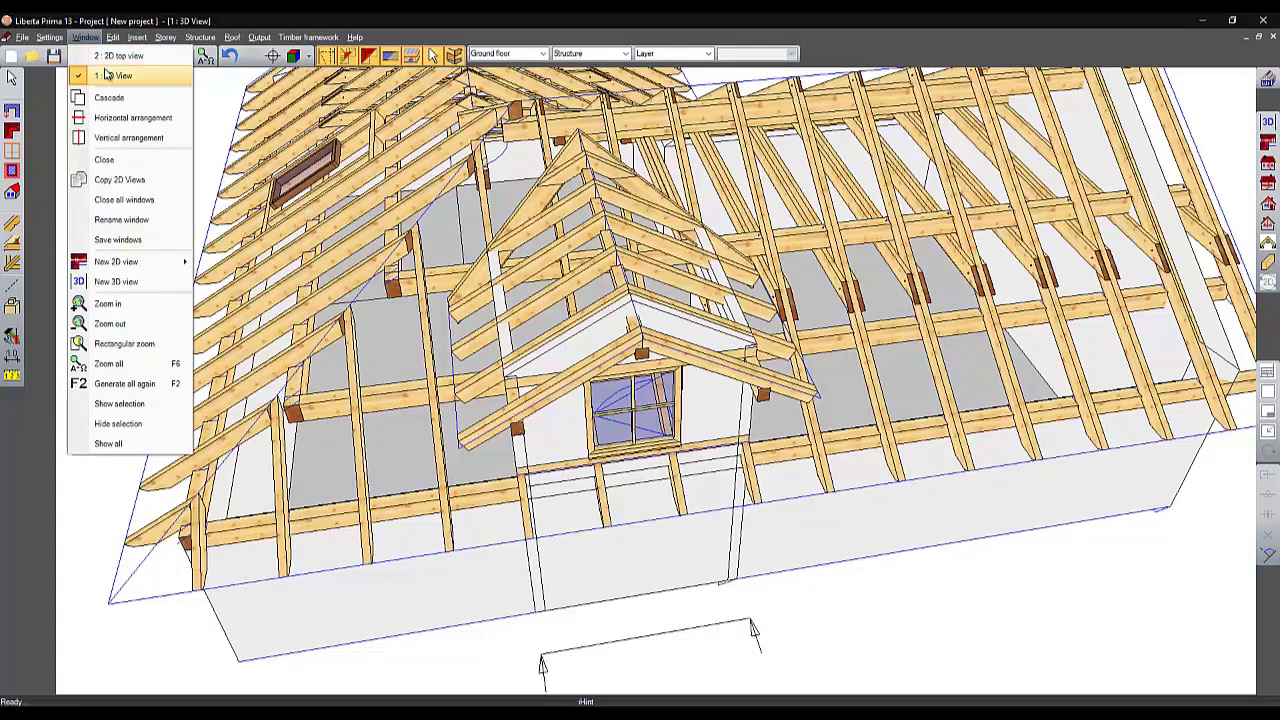
left_click(1202, 230)
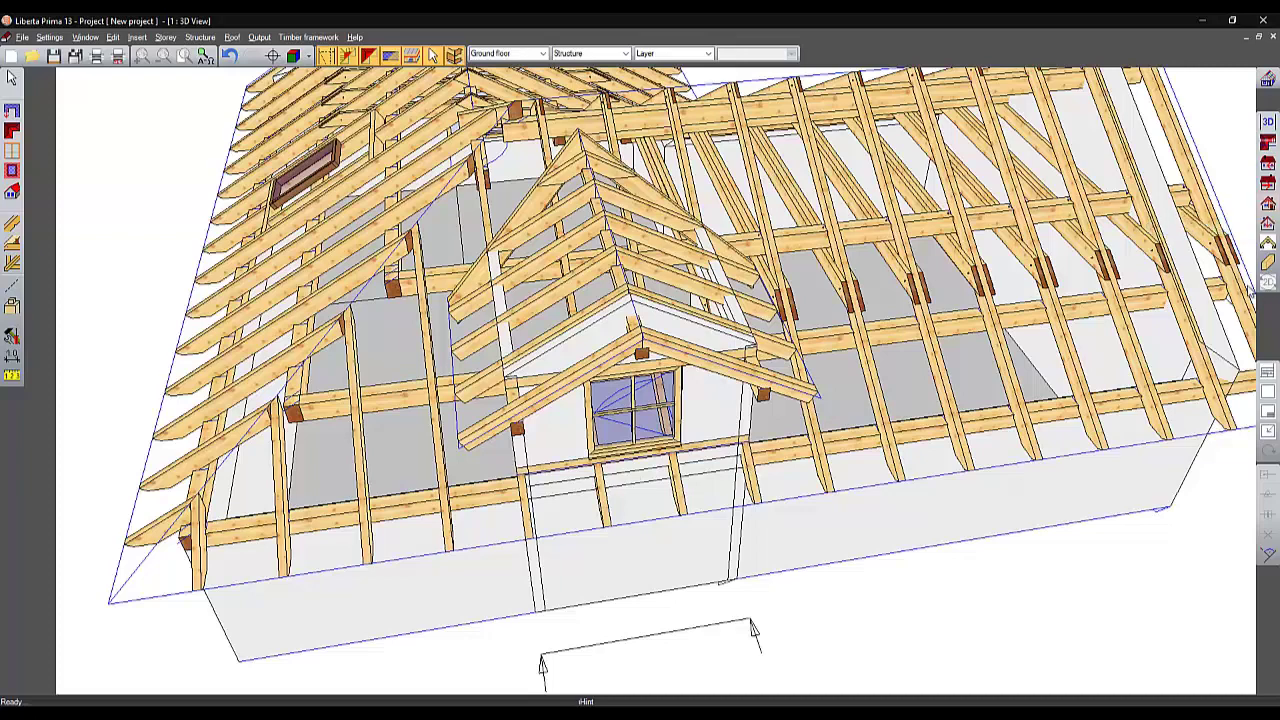
left_click(1268, 243)
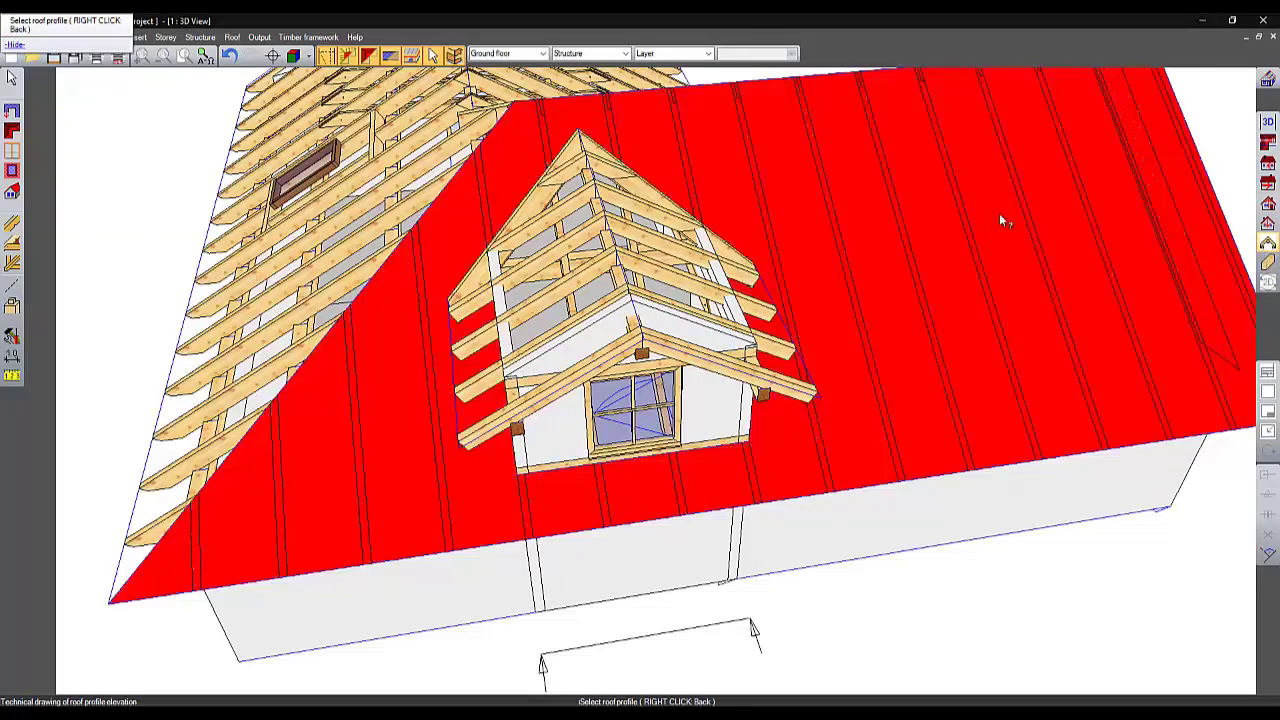
left_click(786, 226)
left_click(250, 229)
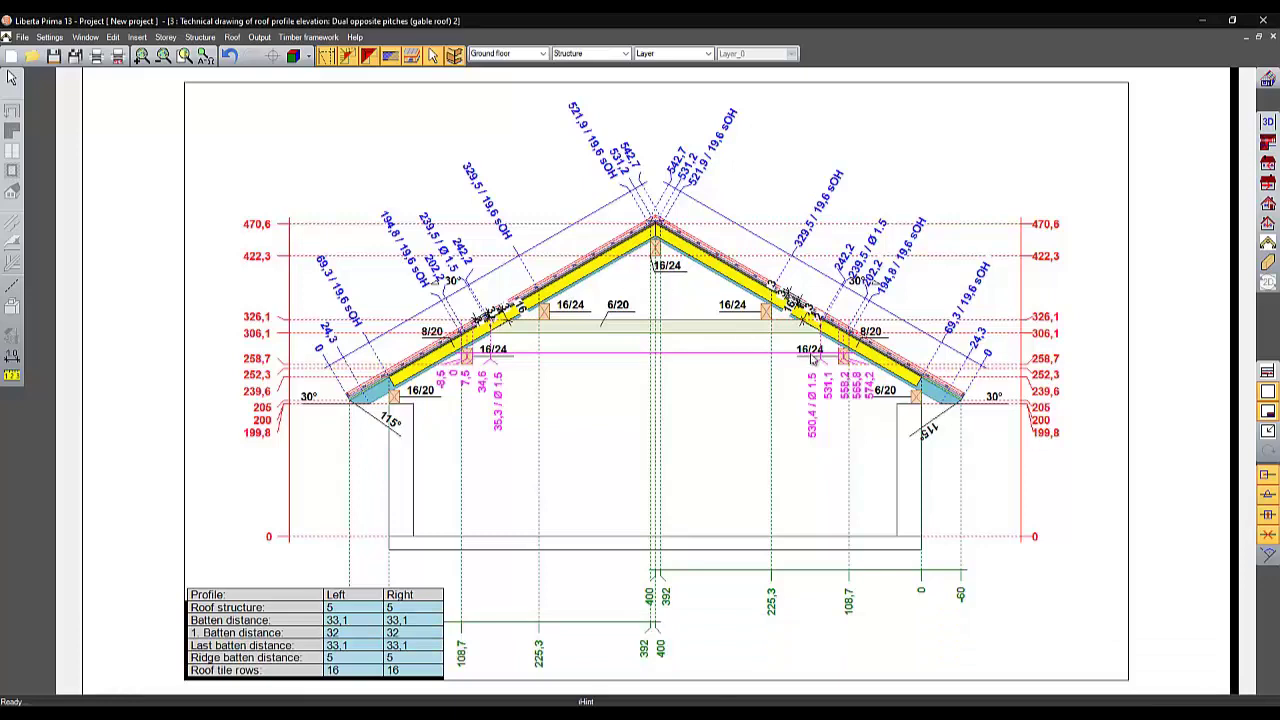
Turn off the roof structure and the roof structure dimensions in the profile drawing's settings.
left_click(48, 37)
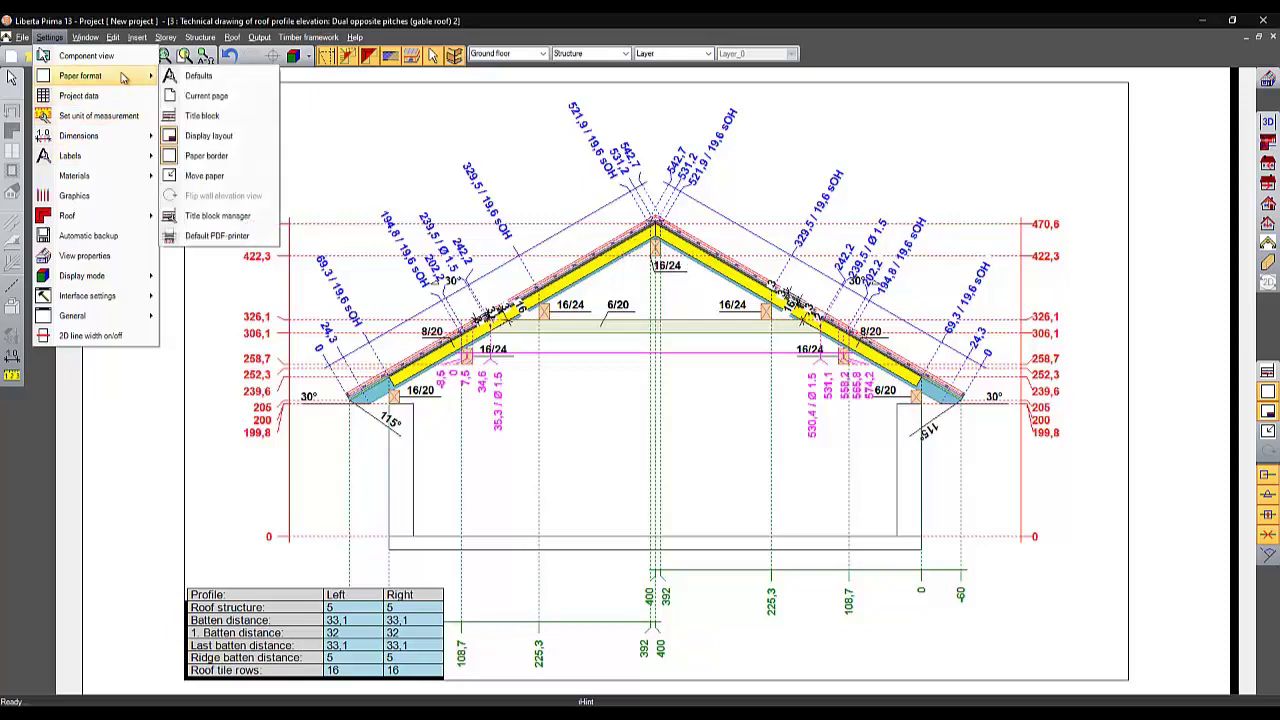
mouse_move(121, 155)
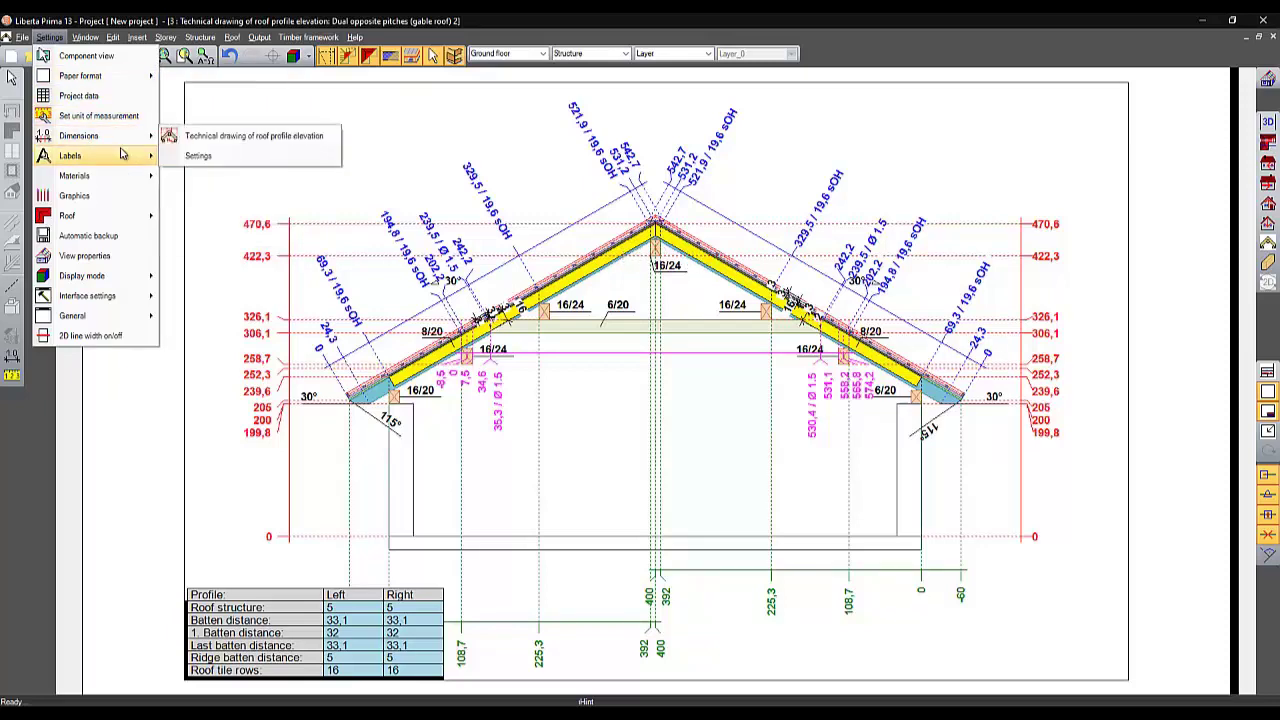
left_click(200, 155)
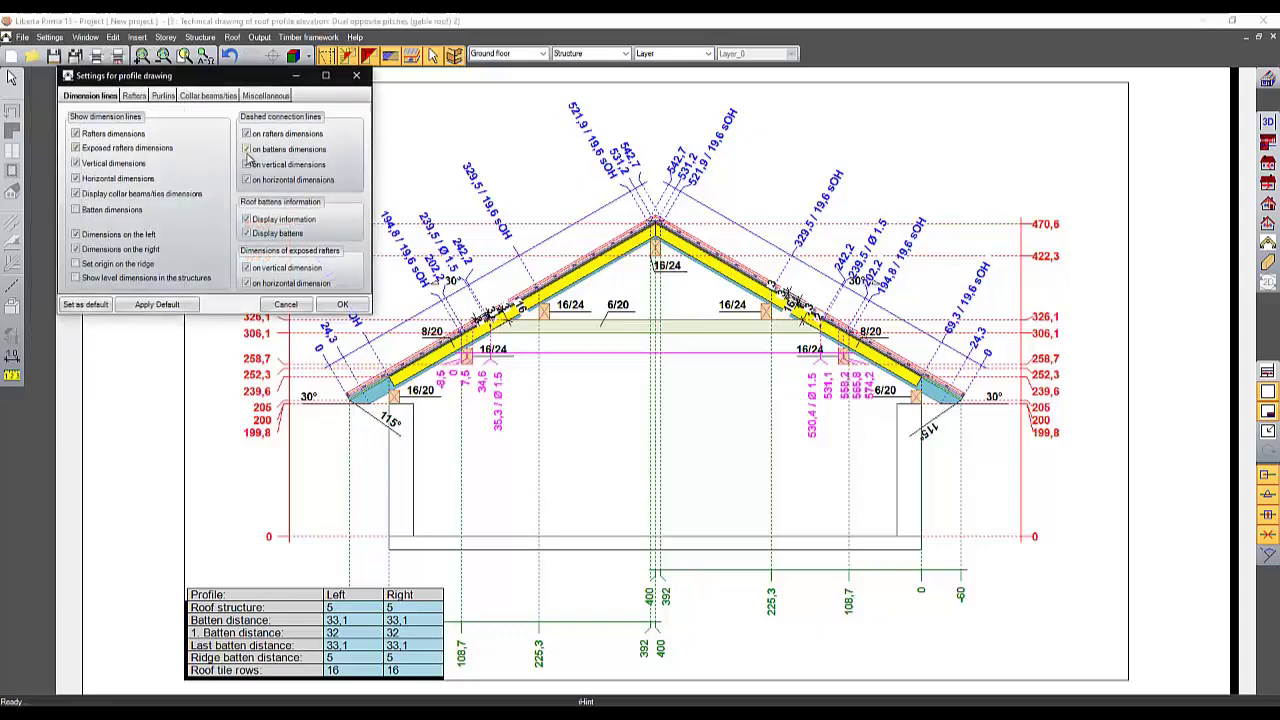
left_click(266, 96)
left_click(243, 130)
left_click(246, 145)
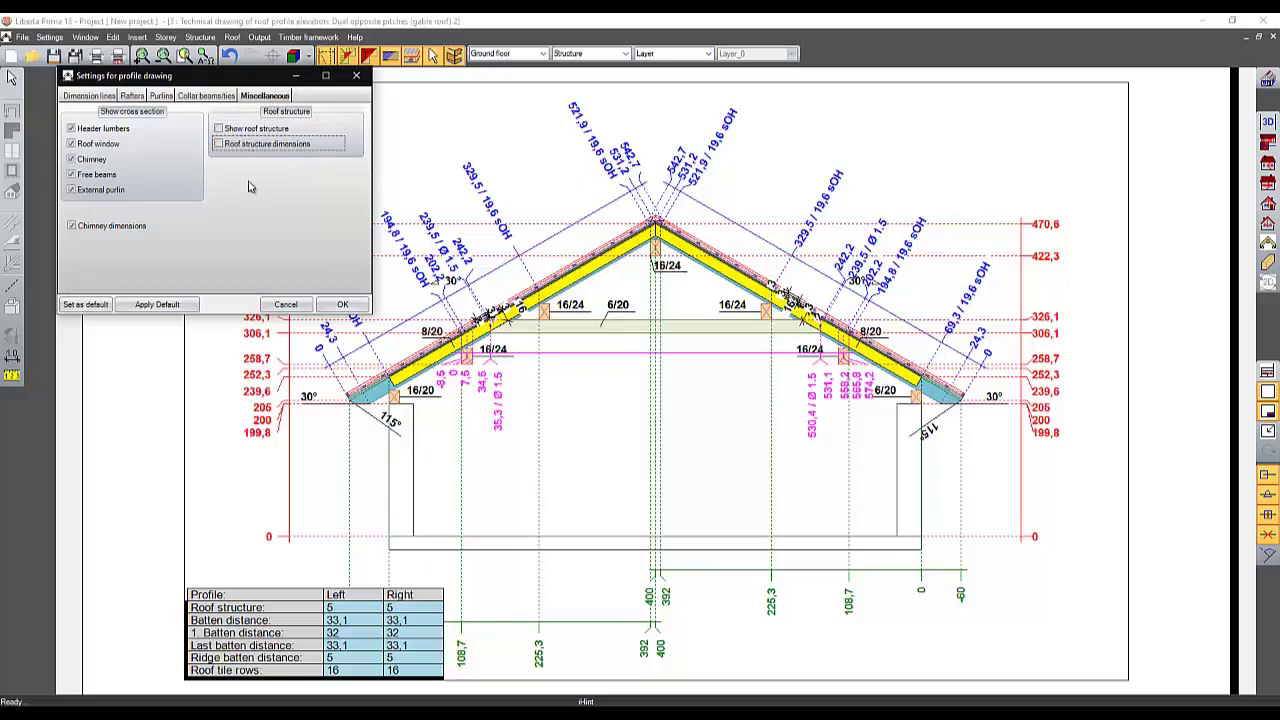
left_click(342, 305)
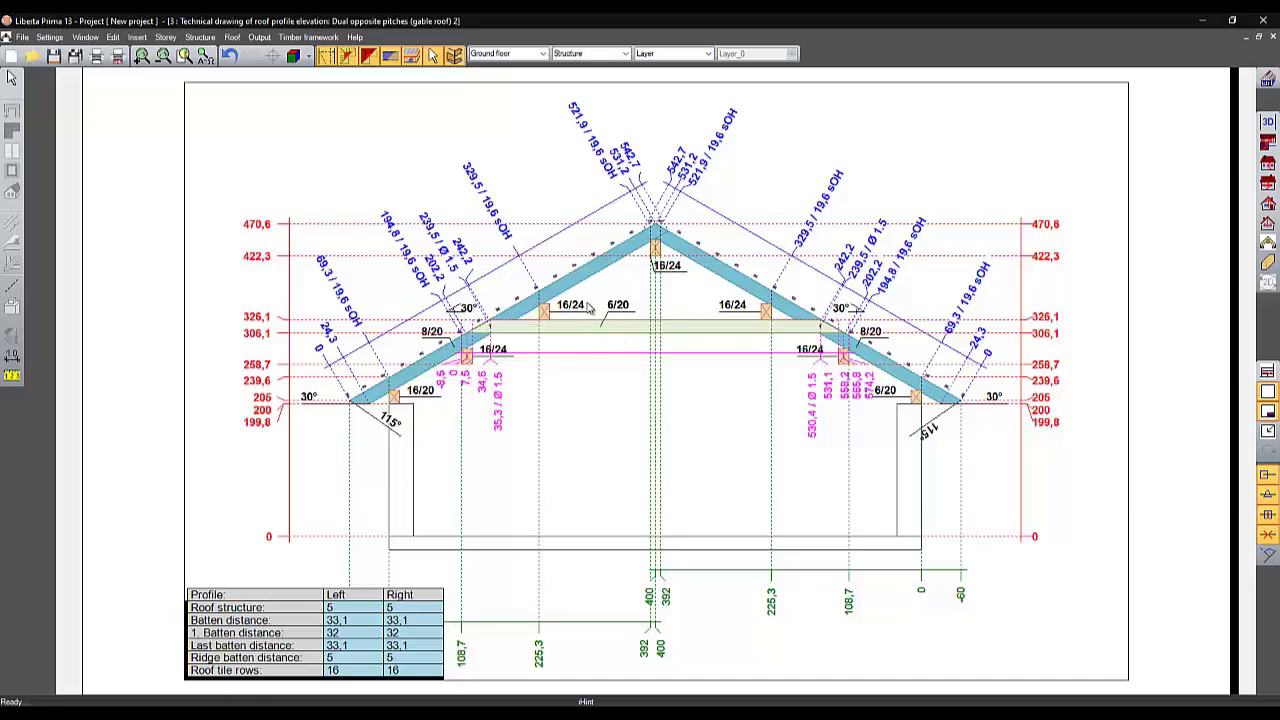
Return to the 3D view and create the roof structure layers for the whole roof.
left_click(85, 37)
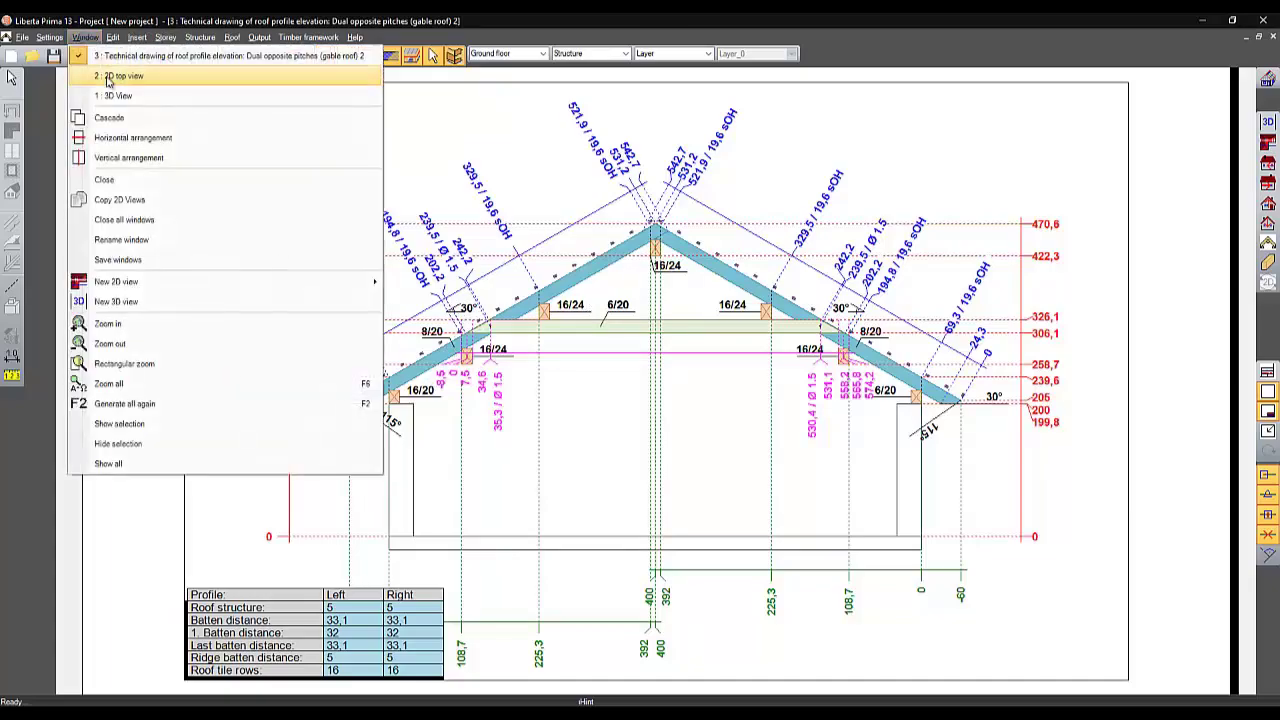
left_click(95, 74)
middle_click_drag(396, 271, 433, 300)
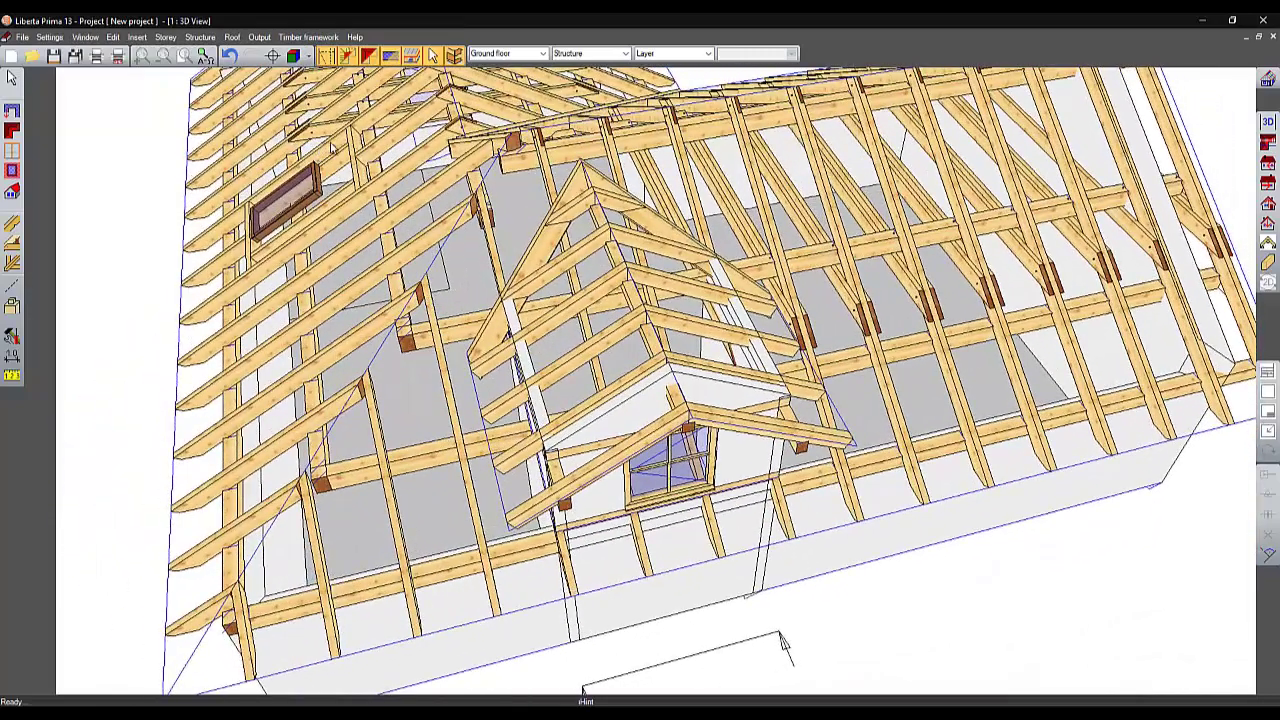
left_click(259, 37)
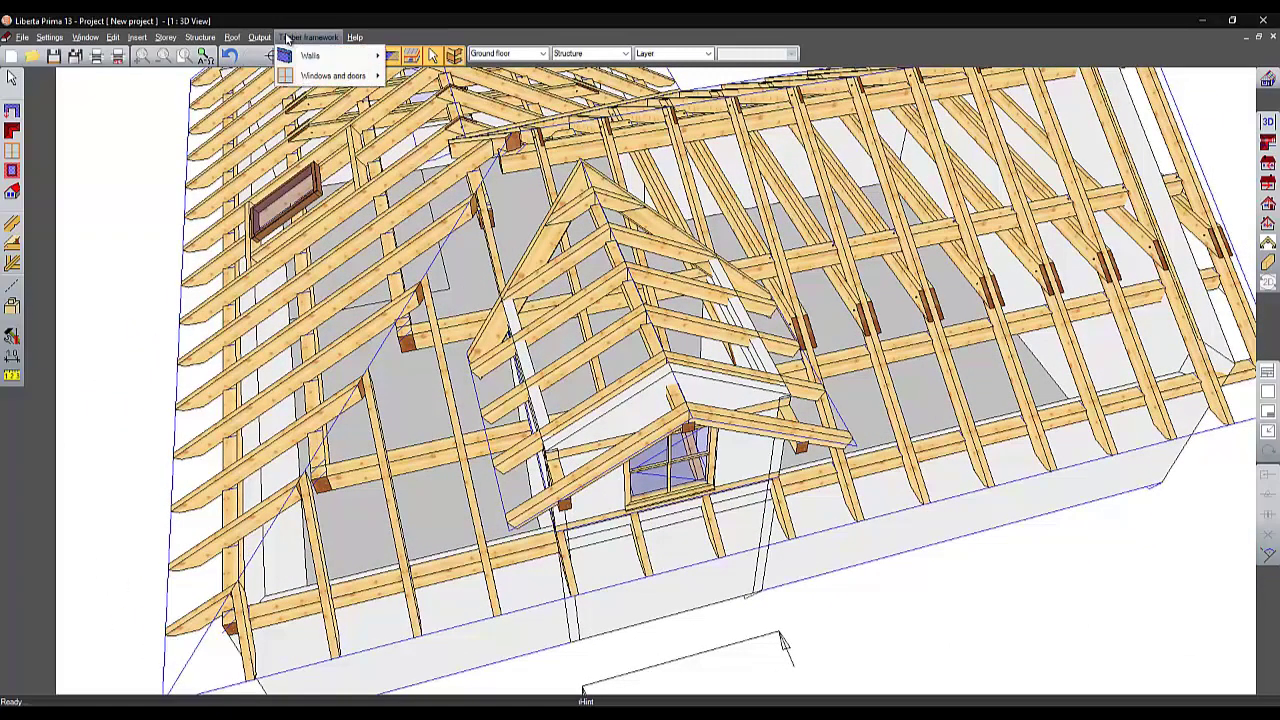
mouse_move(237, 40)
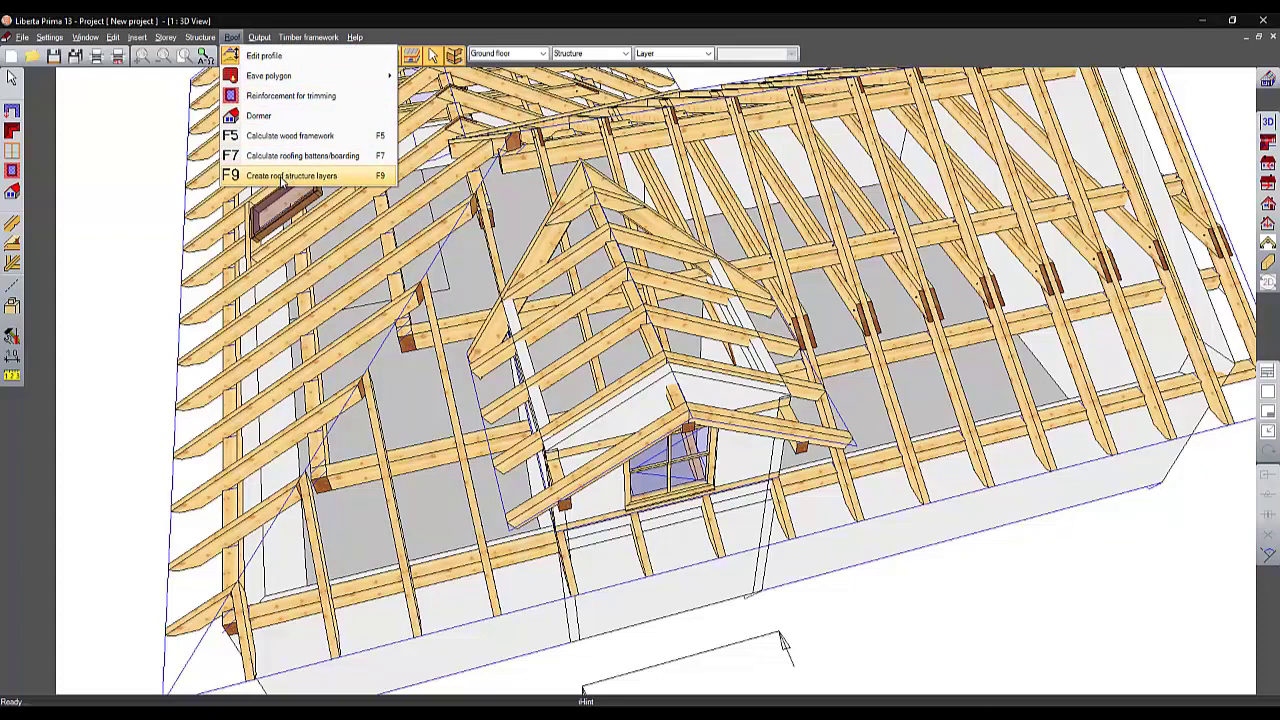
left_click(288, 176)
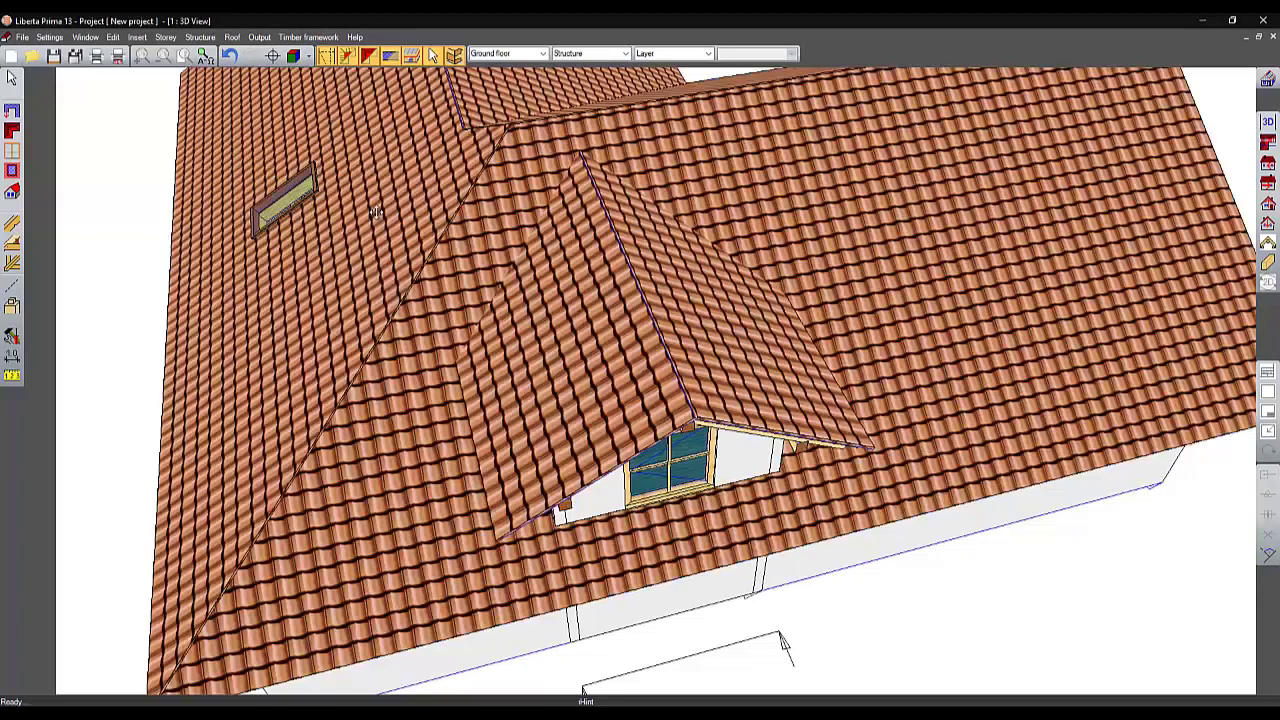
middle_click_drag(376, 213, 393, 155)
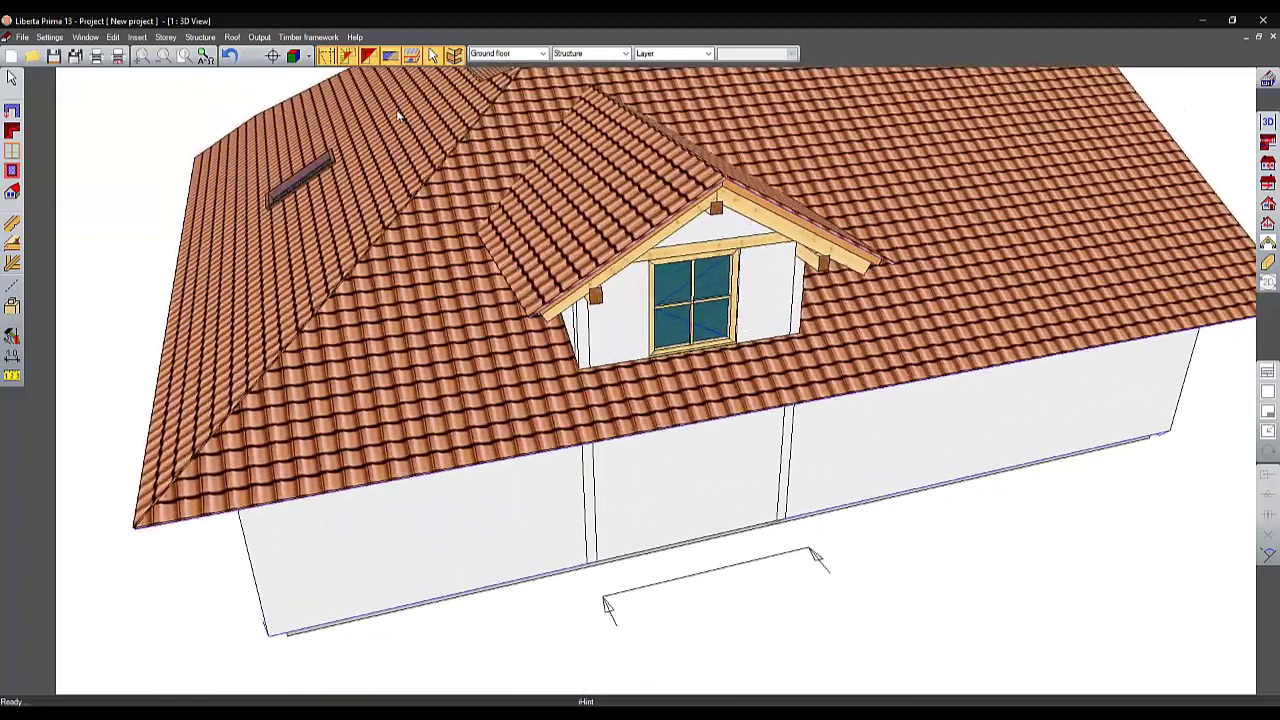
Hide the roof tiles surface, the raw boarding surface and the eaves boarding surface in the 3D view.
left_click(369, 57)
left_click(562, 377)
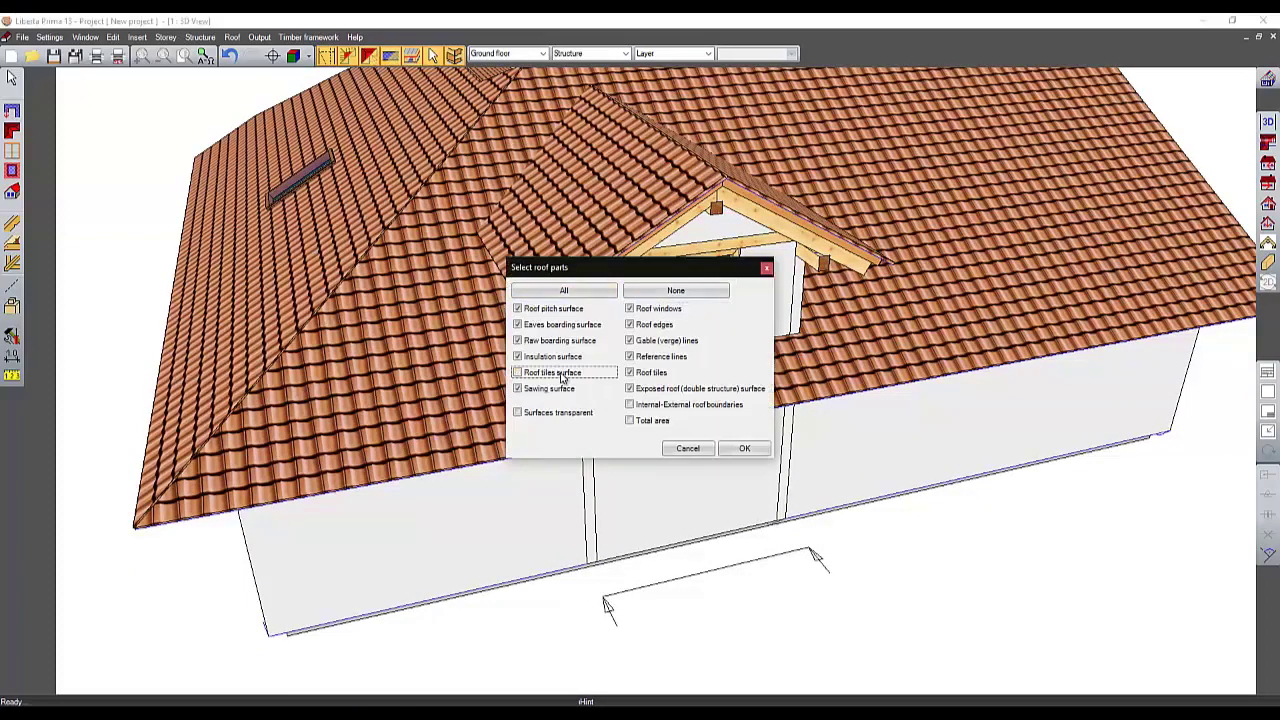
left_click(744, 447)
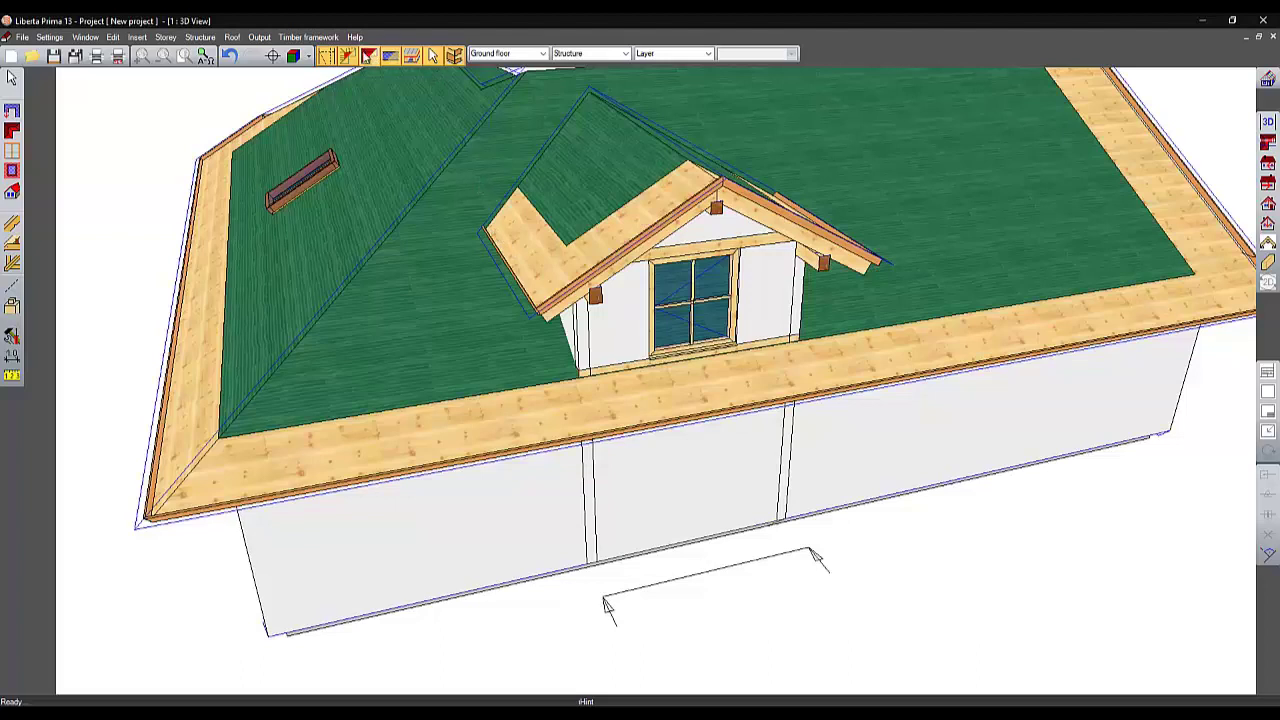
left_click(369, 57)
left_click(545, 345)
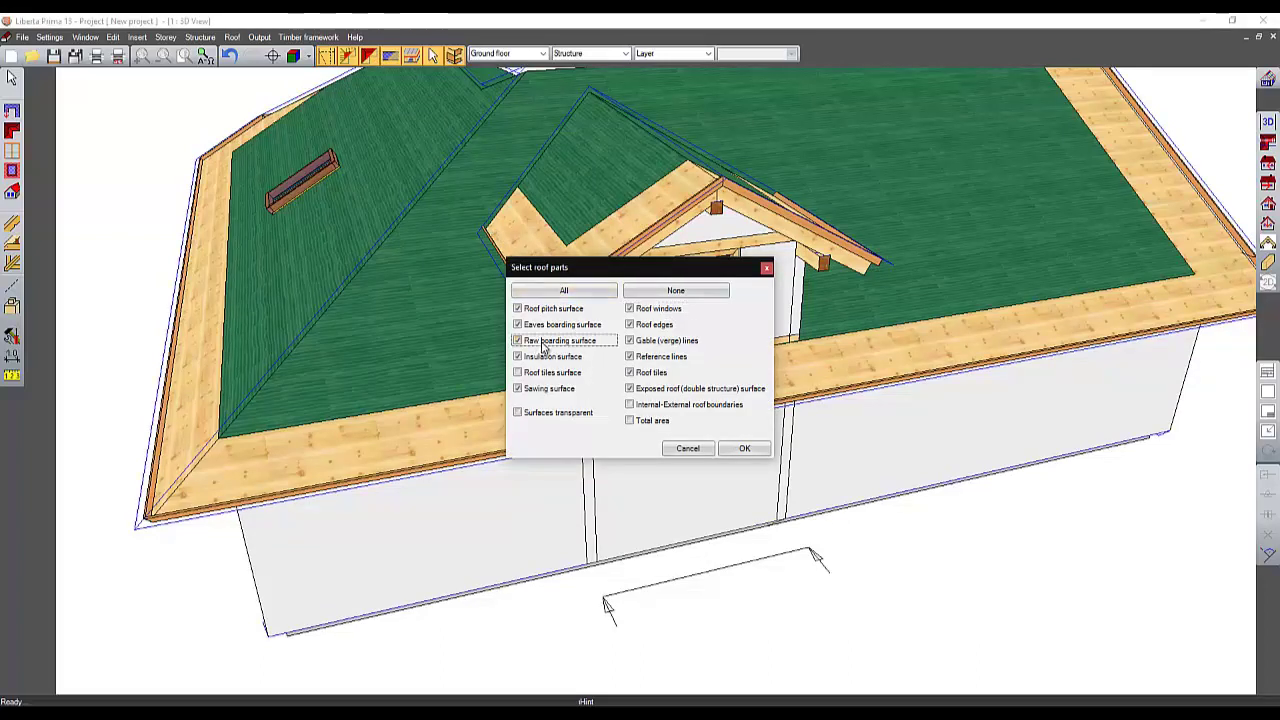
left_click(541, 326)
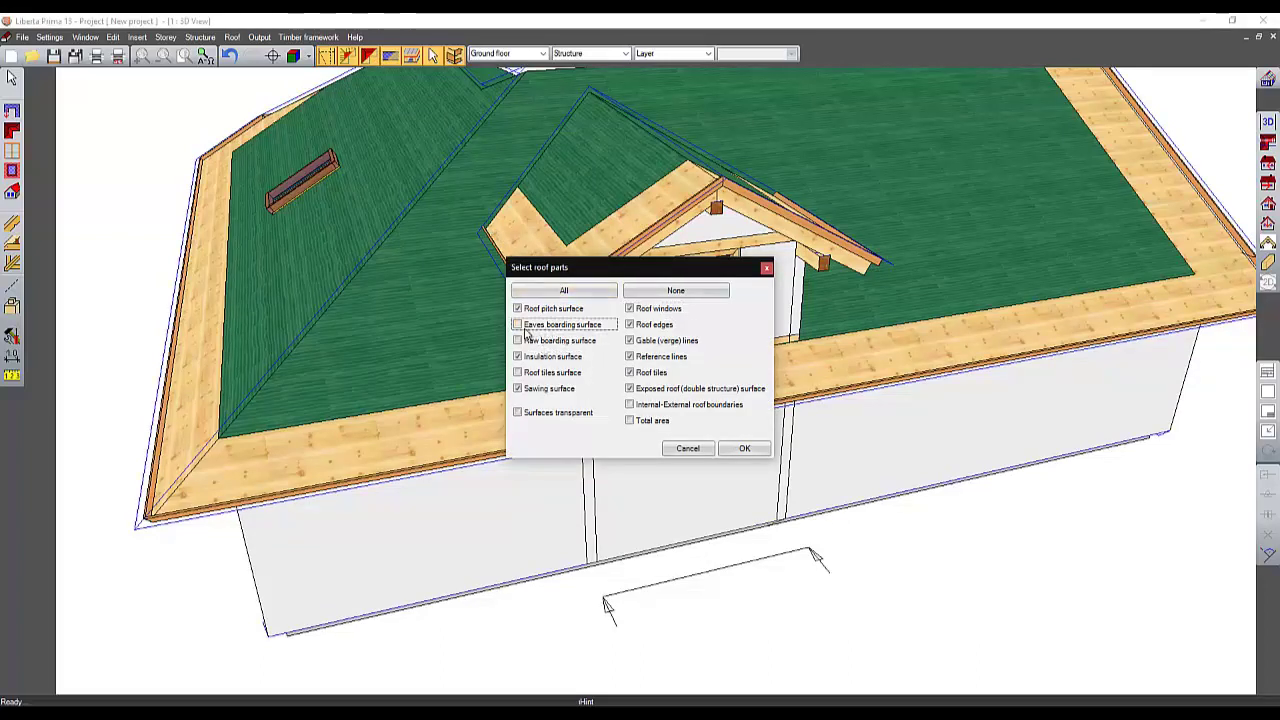
left_click(741, 448)
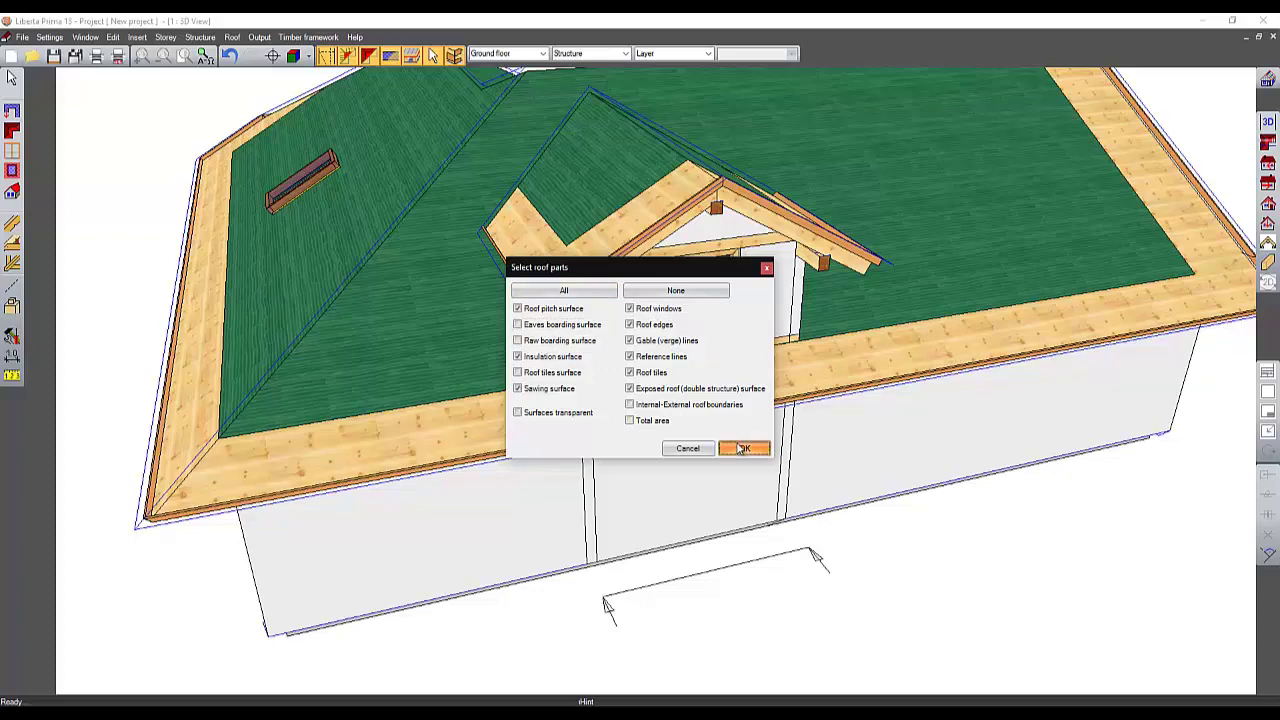
Hide the insulation surface to expose the rafters and purlins.
left_click(372, 55)
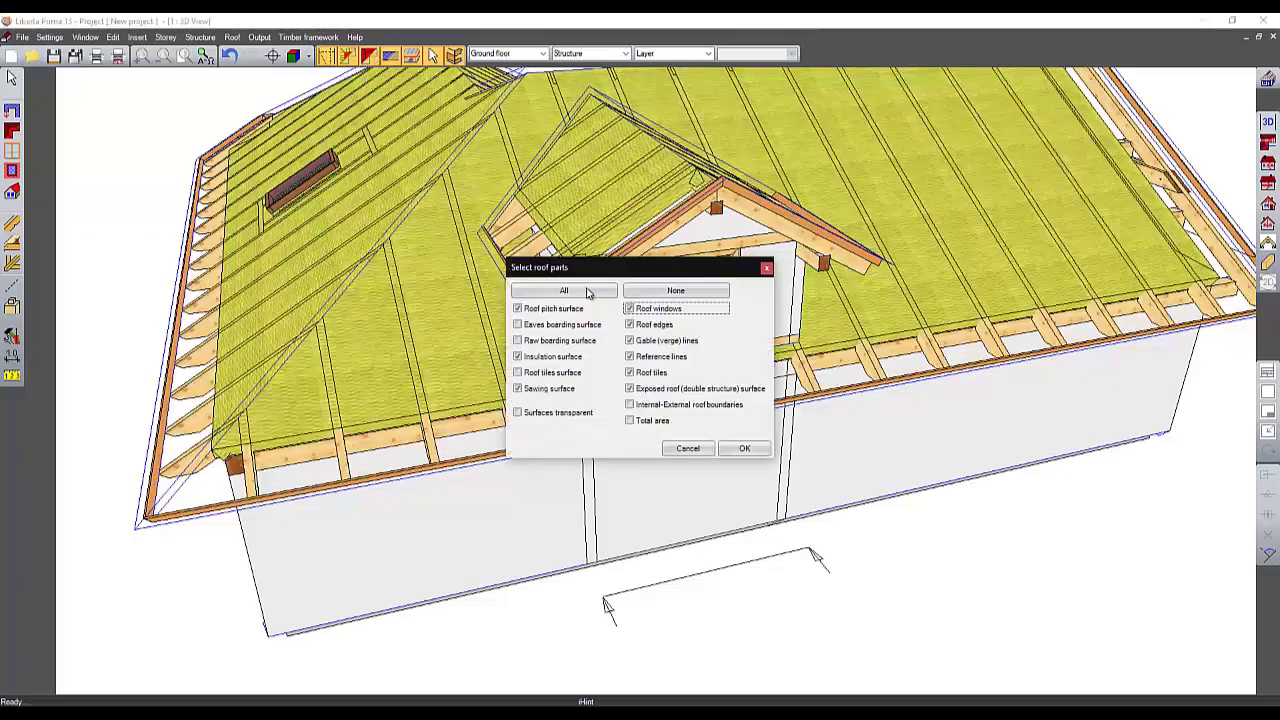
left_click(566, 357)
left_click(744, 448)
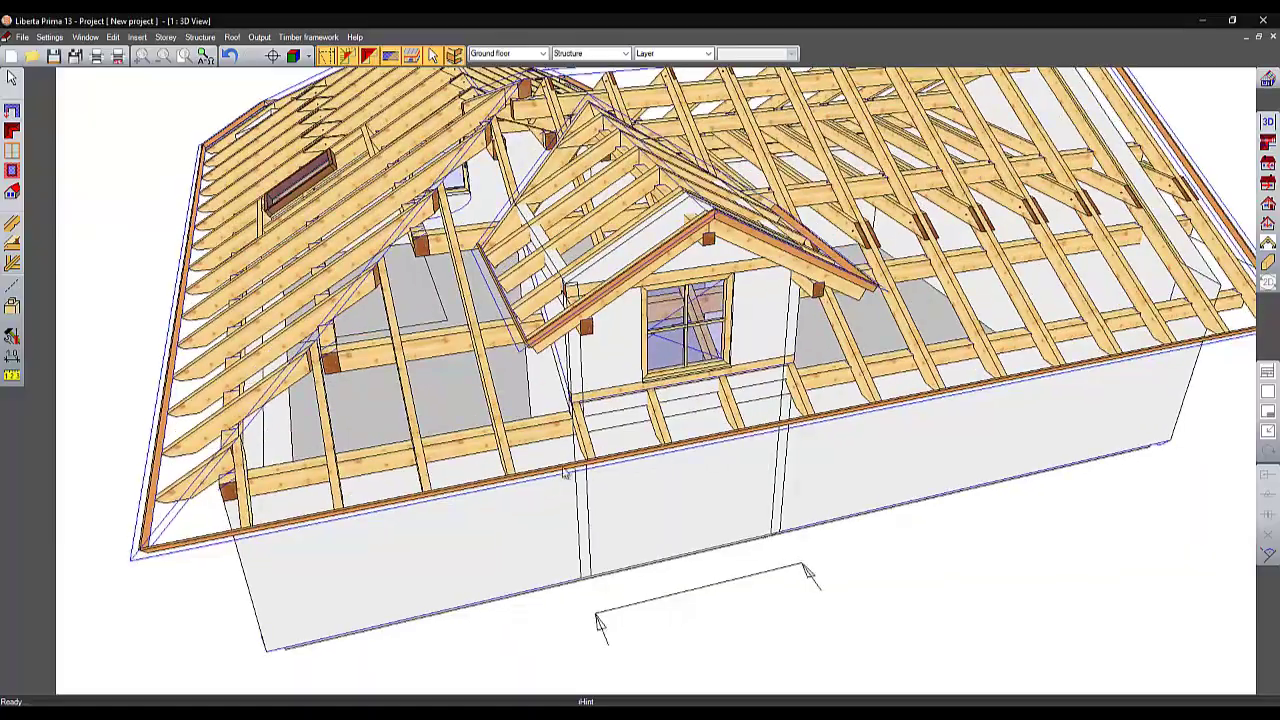
middle_click_drag(610, 464, 335, 490)
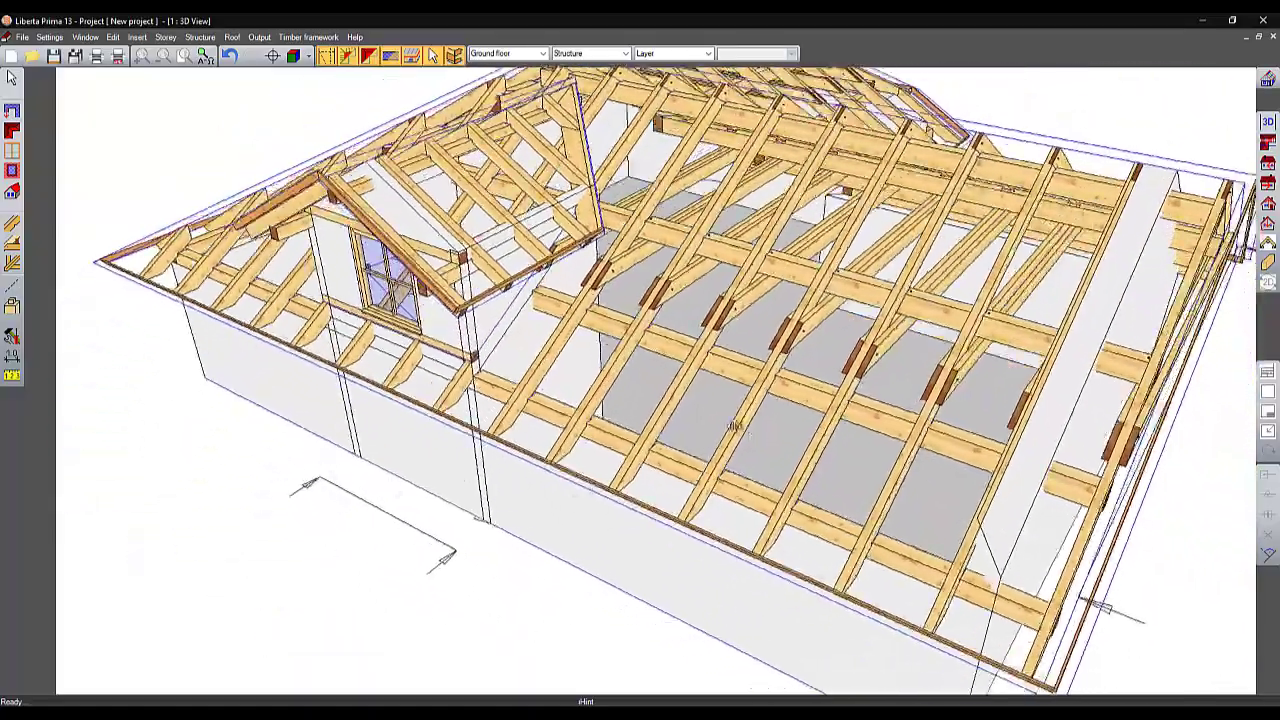
middle_click_drag(735, 427, 903, 436)
Turn off the roof display and trim the rafter beside the dormer with a controlled cut at the purlin plate's upper face.
left_click(13, 305)
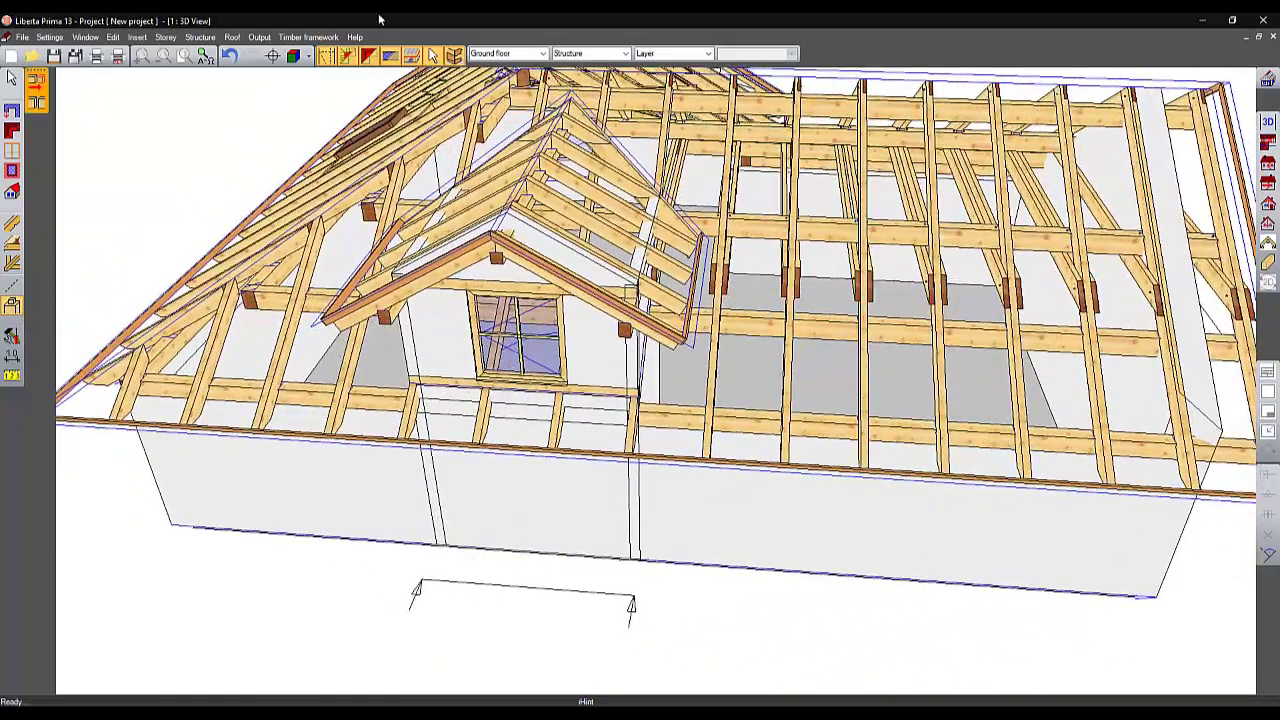
left_click(369, 56)
middle_click_drag(720, 365, 462, 333)
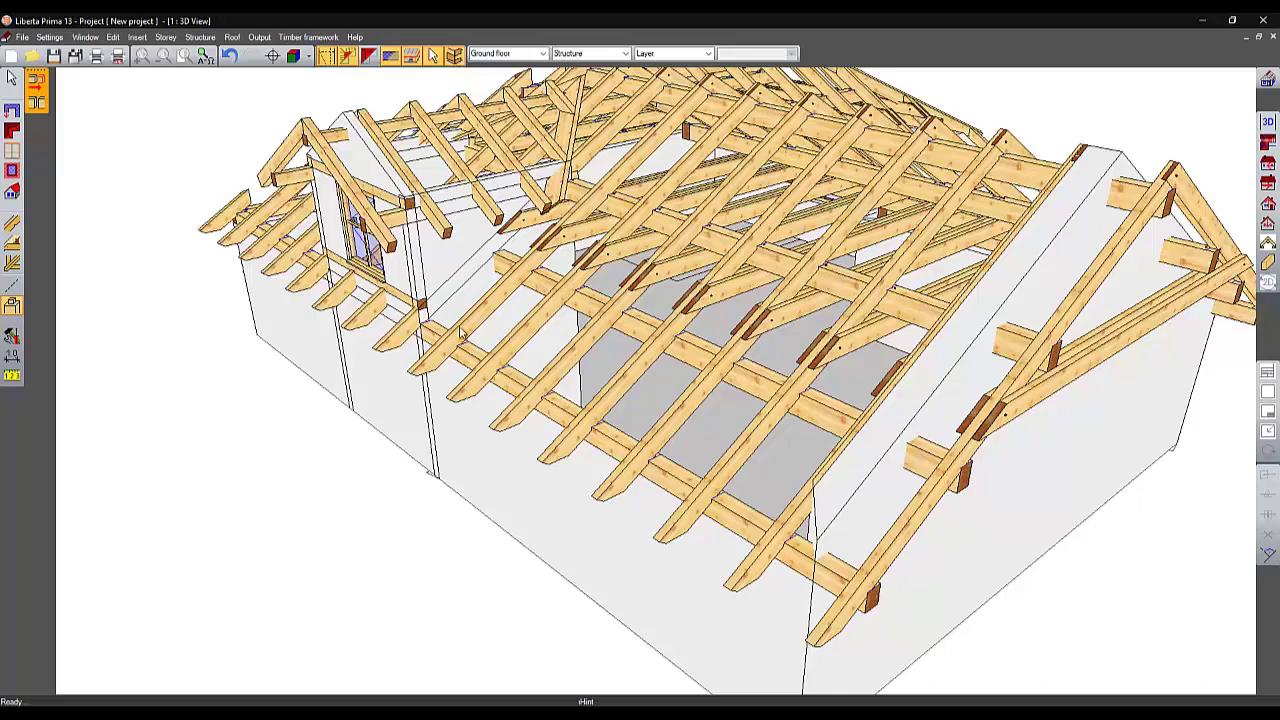
left_click(36, 103)
left_click(475, 337)
right_click(471, 334)
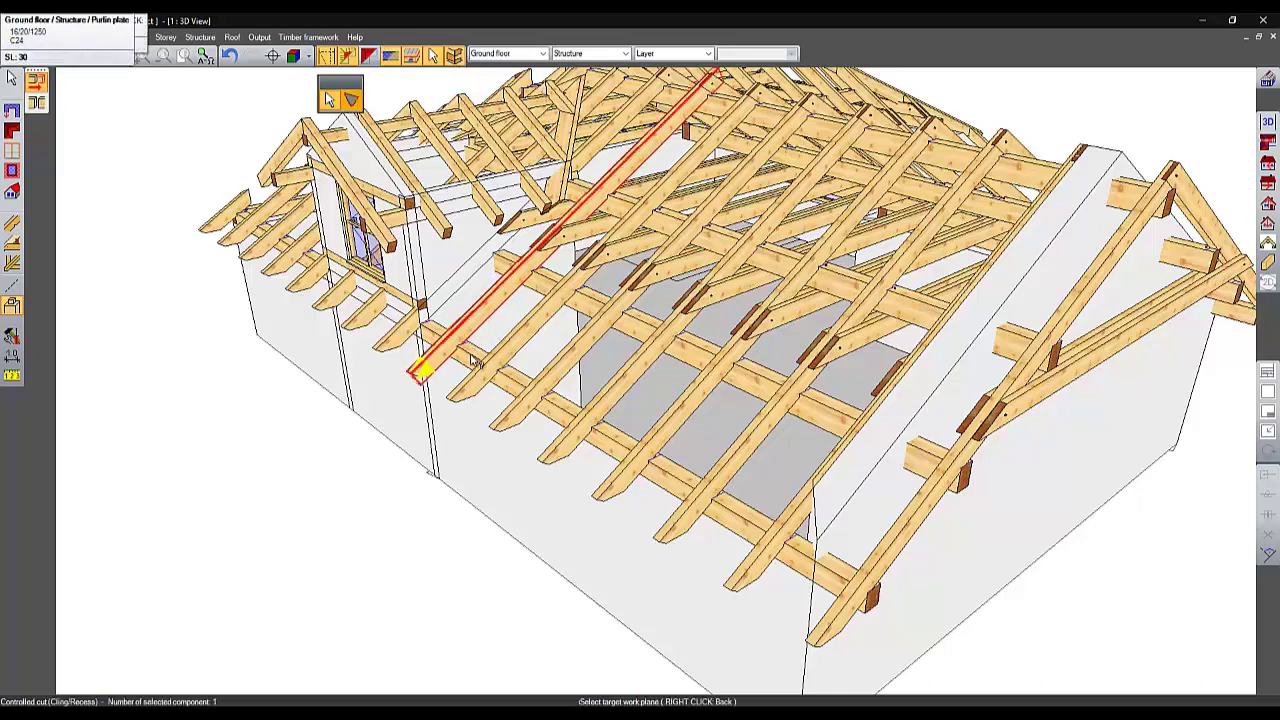
scroll(466, 358, "up", 3)
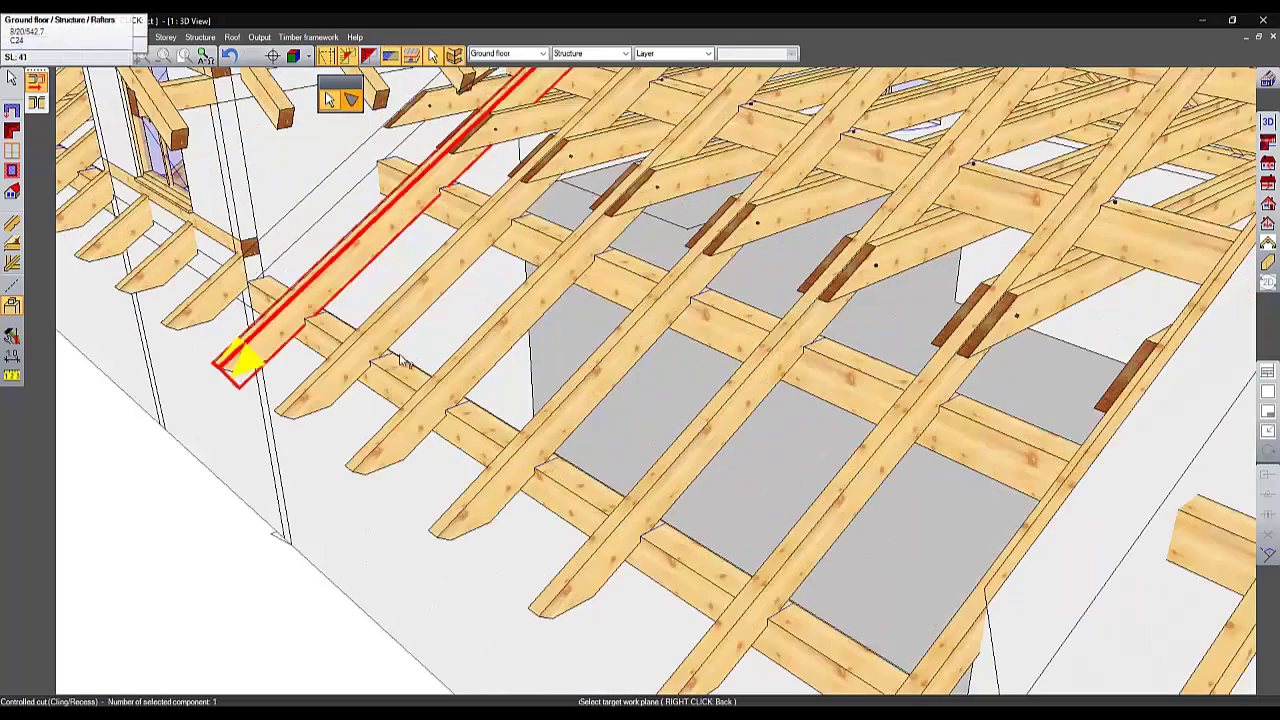
left_click(335, 331)
middle_click_drag(314, 420, 277, 397)
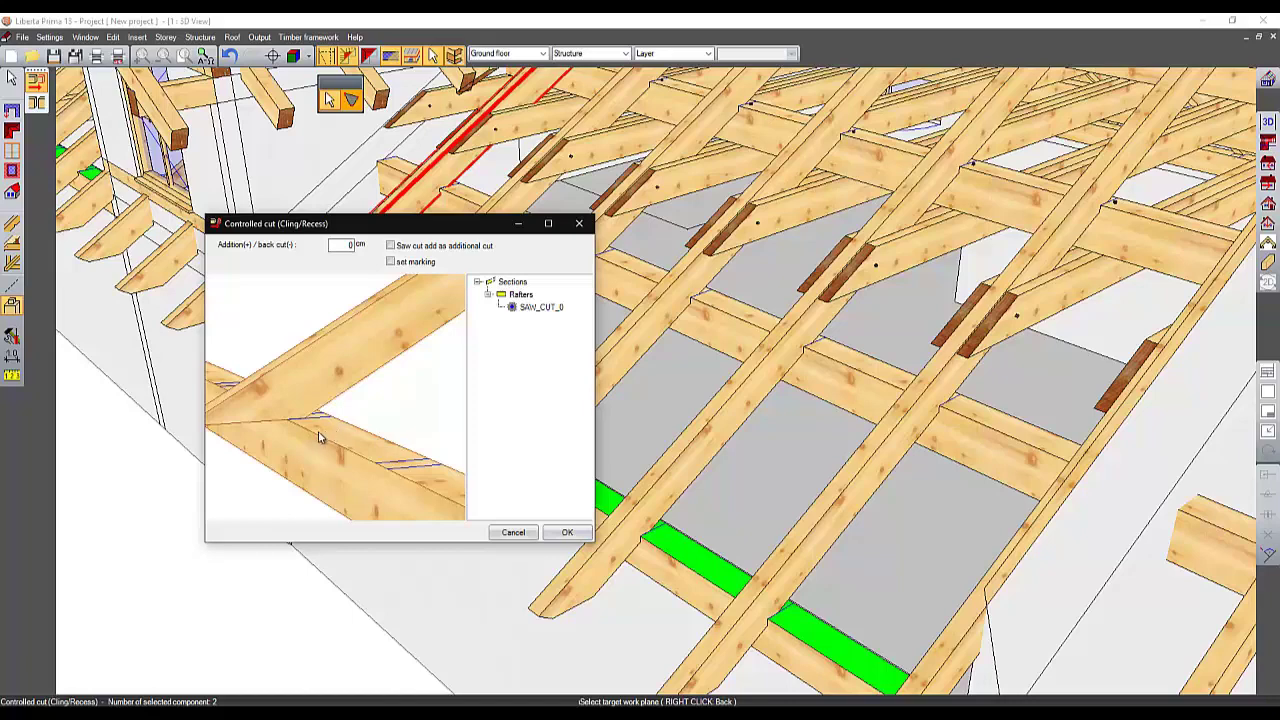
left_click(562, 533)
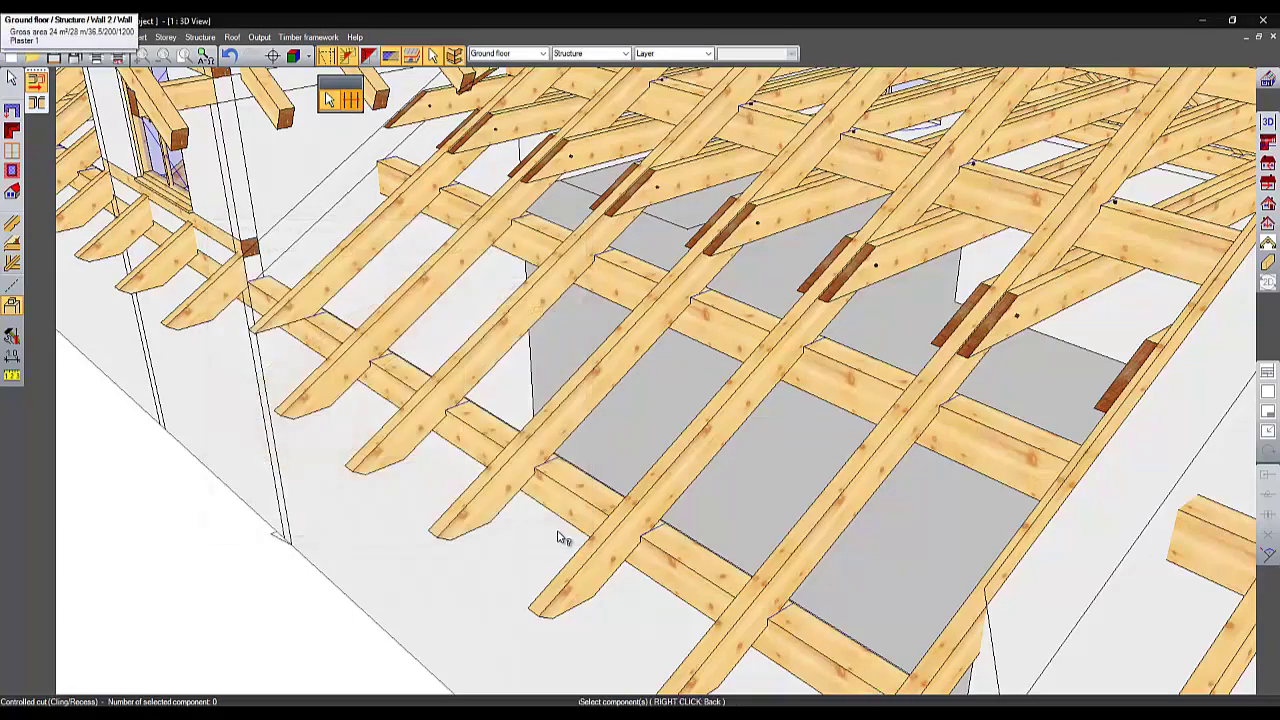
Trim the same rafter with a controlled cut at the purlin plate's outer vertical face, adding the saw cut as an additional cut.
scroll(213, 170, "up", 2)
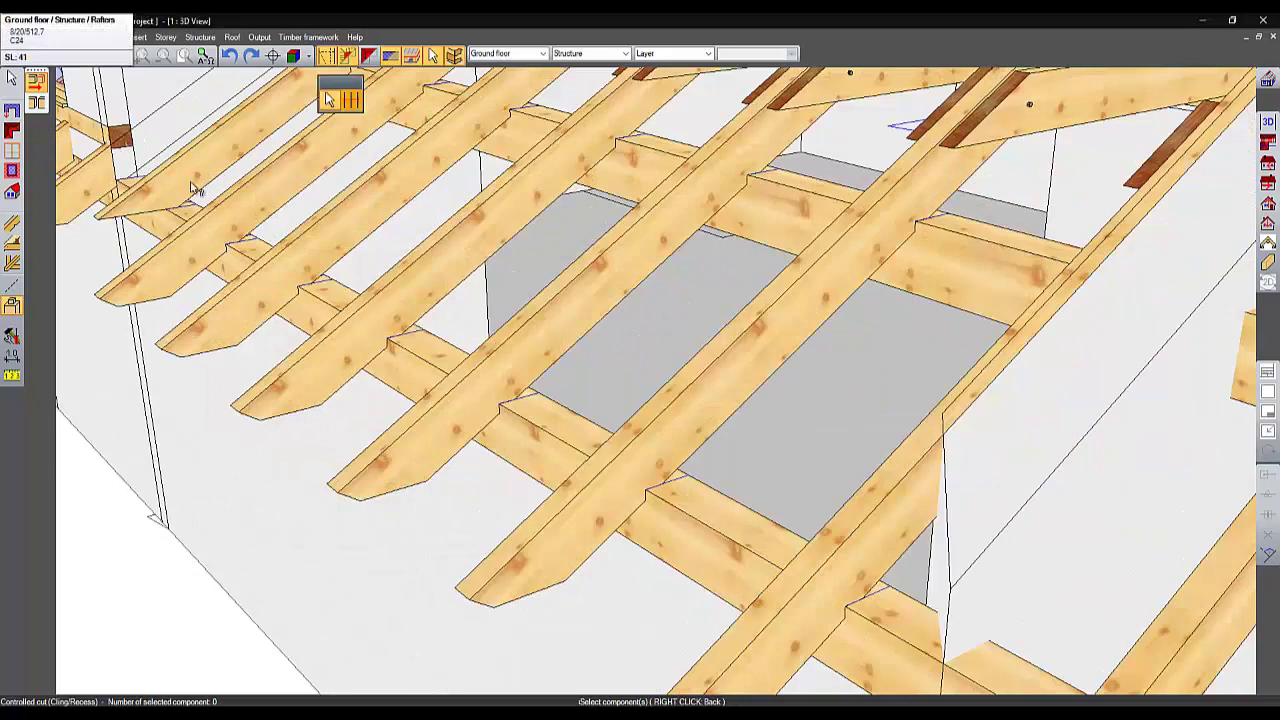
left_click(193, 188)
left_click(170, 232)
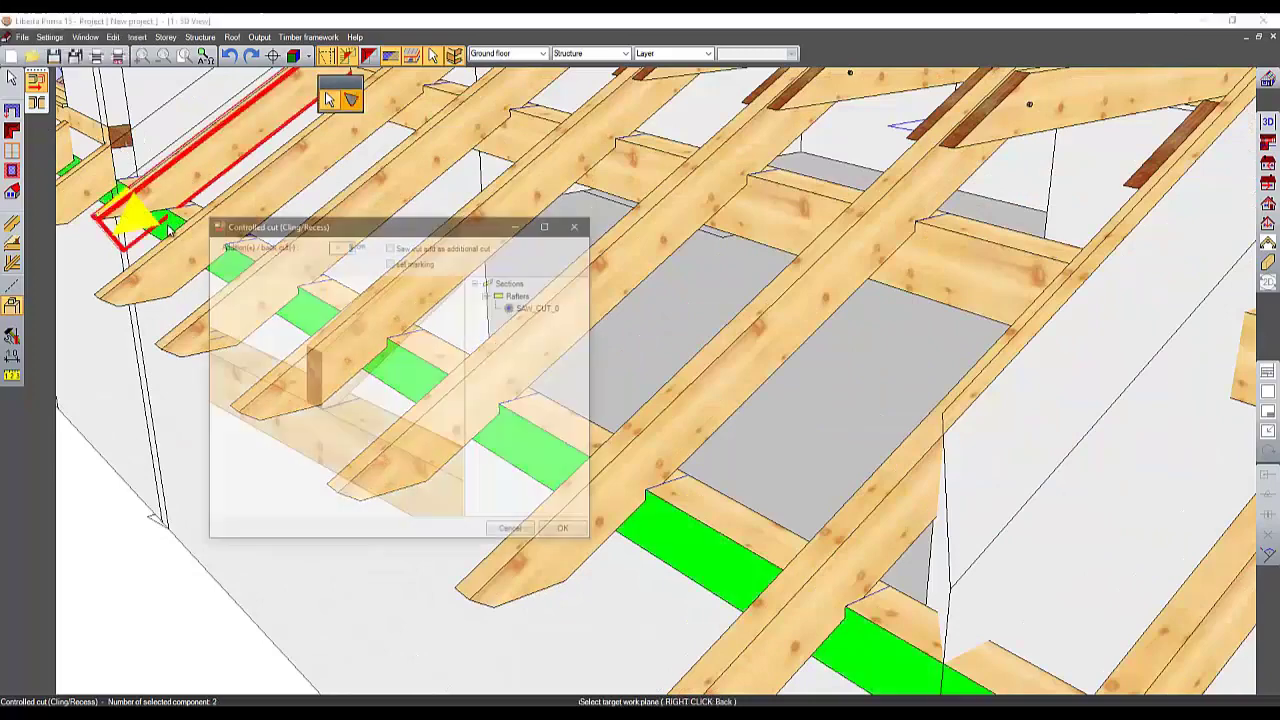
scroll(313, 360, "up", 2)
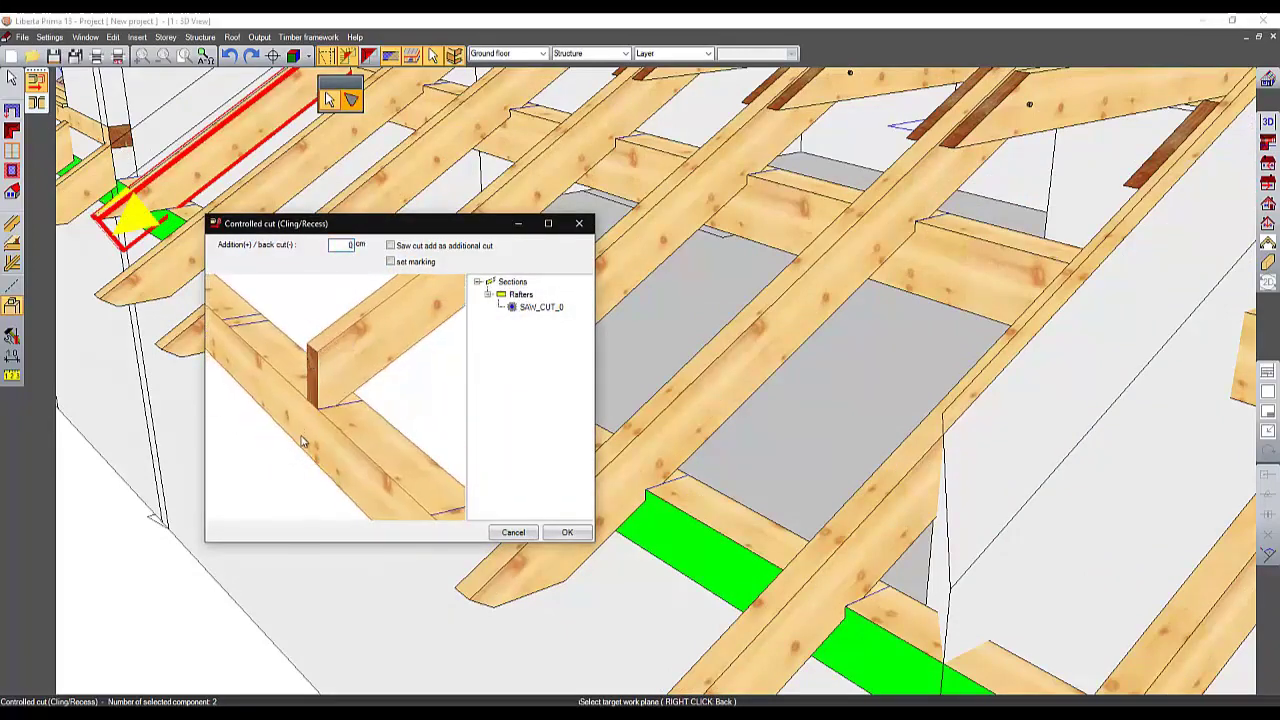
left_click(422, 247)
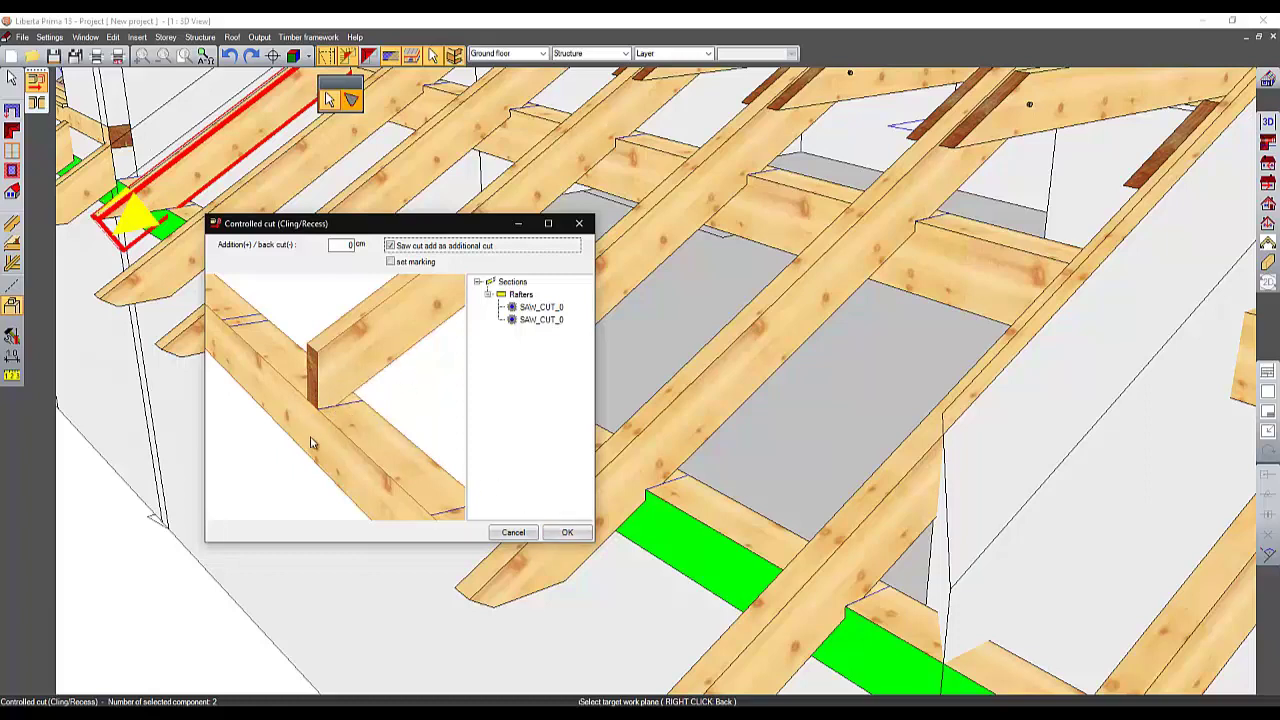
left_click(566, 533)
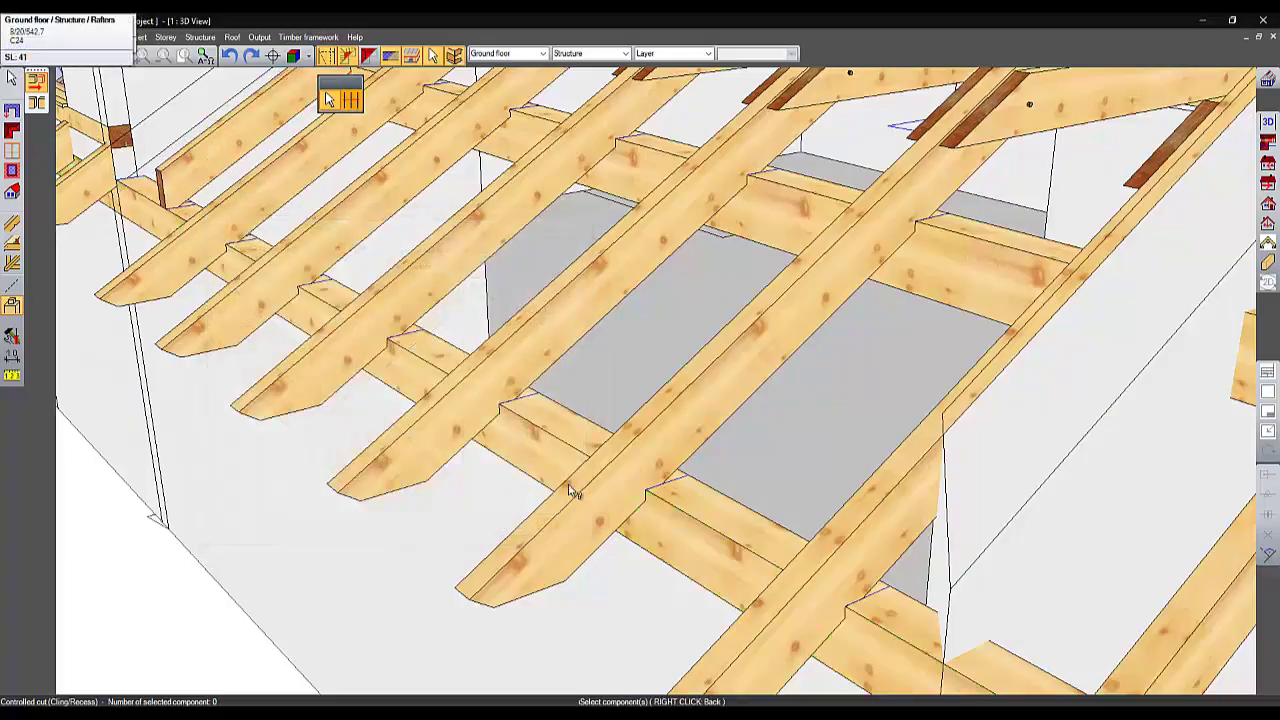
scroll(574, 490, "down", 5)
middle_click_drag(523, 371, 886, 551)
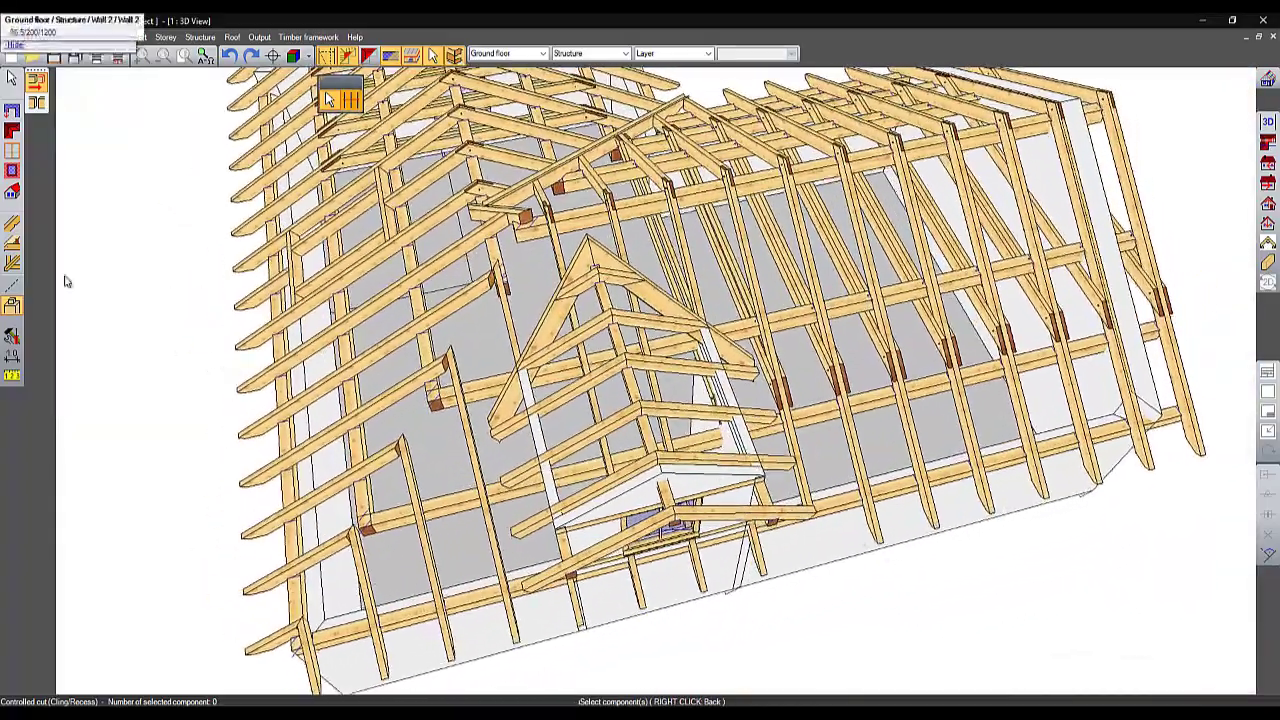
Add a hip rafter 12 cm wide and 24 cm high along the main roof's hip line beside the dormer.
left_click(12, 263)
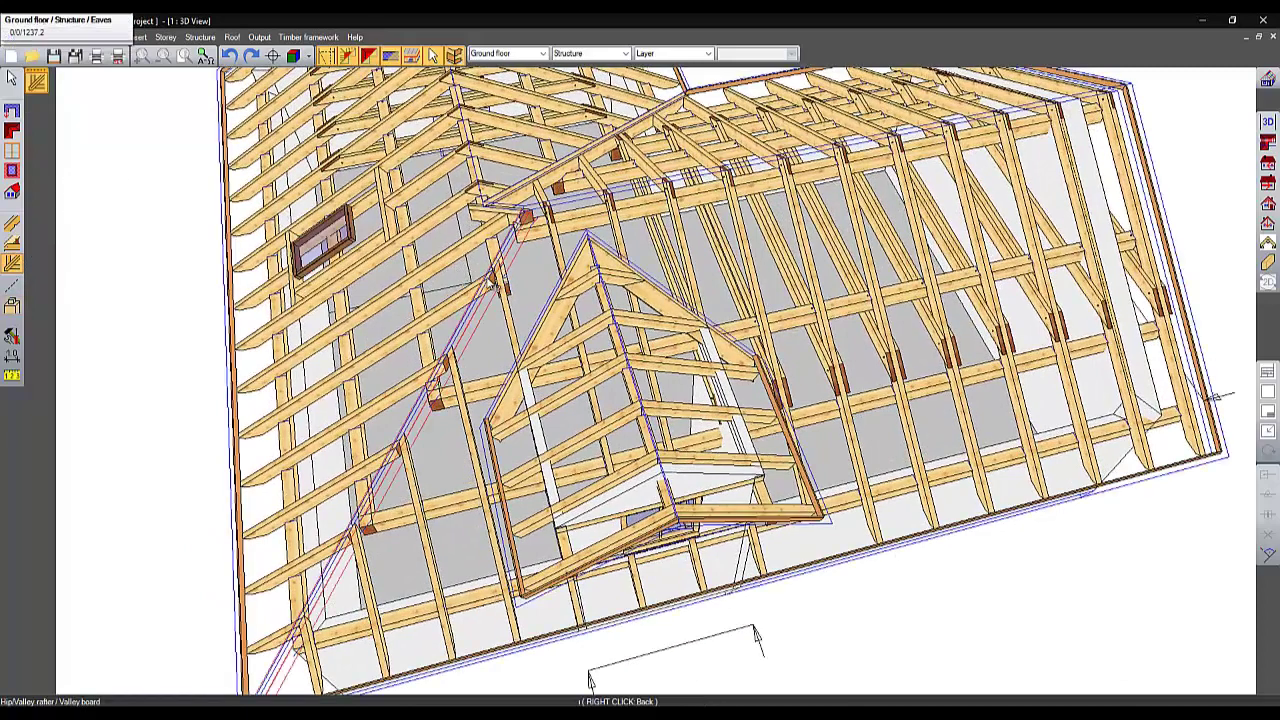
left_click(461, 283)
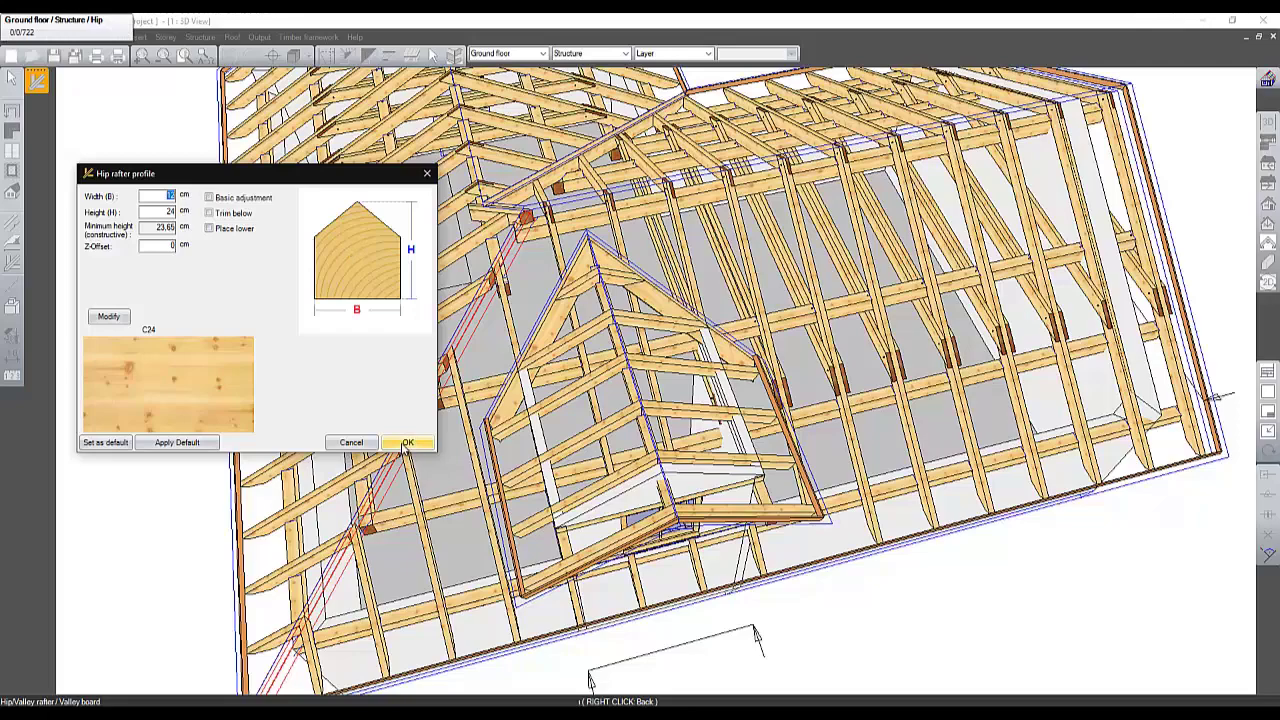
left_click(405, 444)
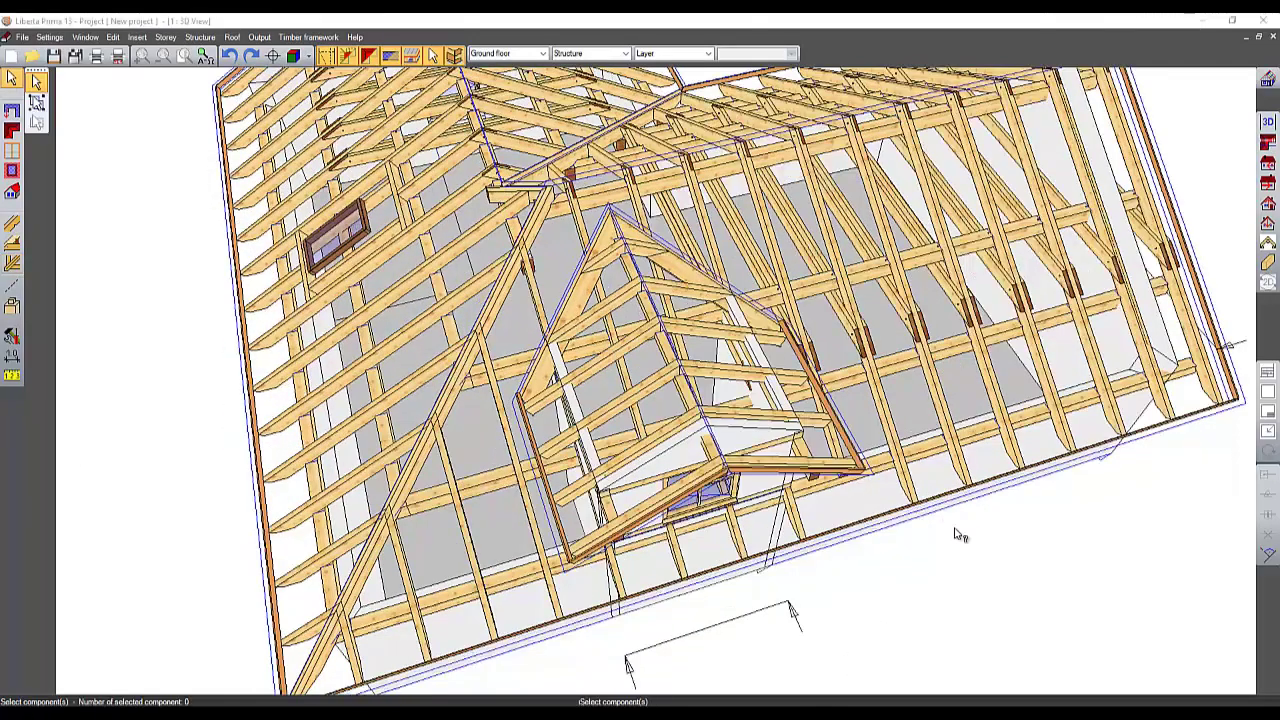
Select all rafters on the wing's roof slope adjoining the valley with a line across them and delete them.
middle_click_drag(956, 530, 980, 518)
middle_click_drag(340, 397, 640, 315)
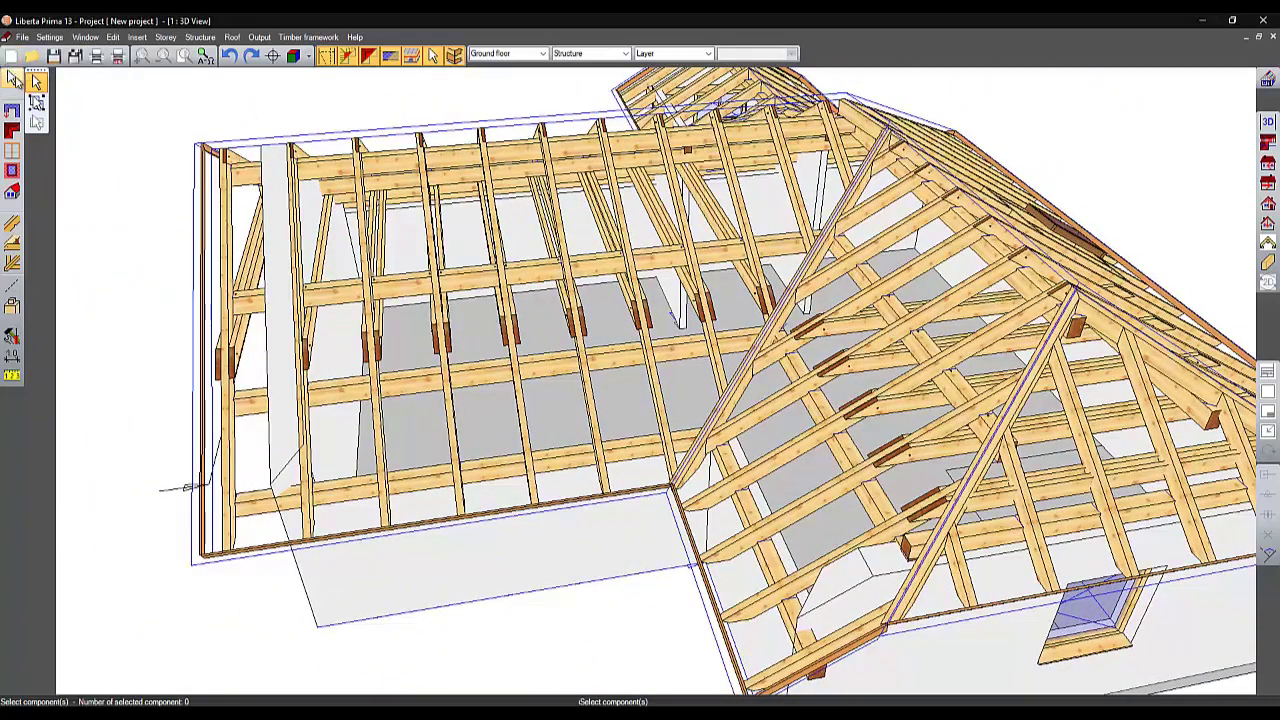
left_click(14, 78)
left_click(351, 101)
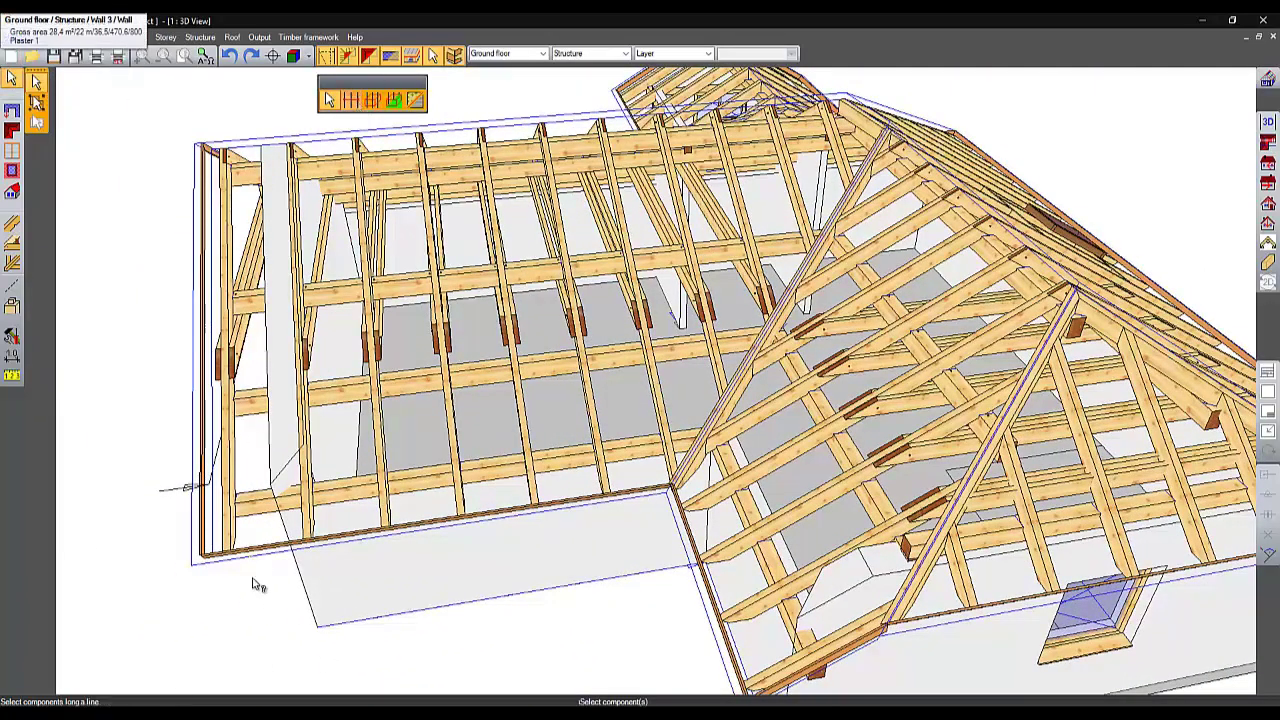
left_click(253, 546)
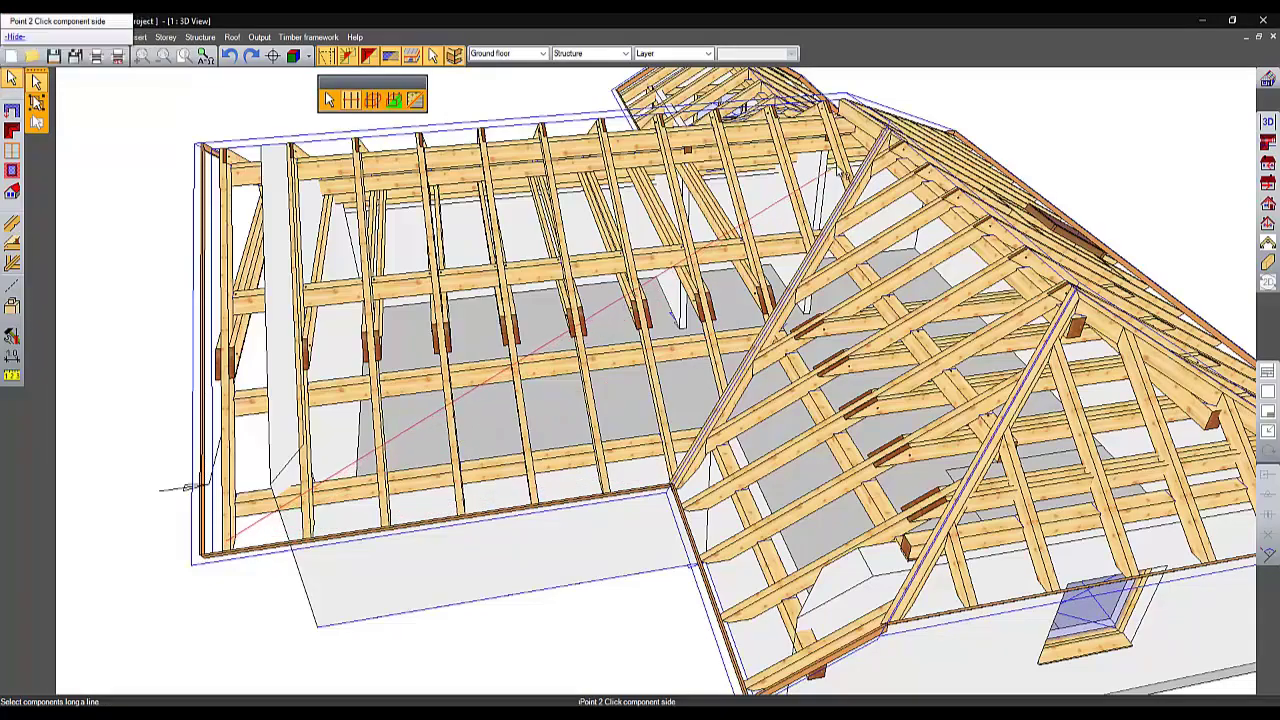
middle_click_drag(805, 205, 812, 278)
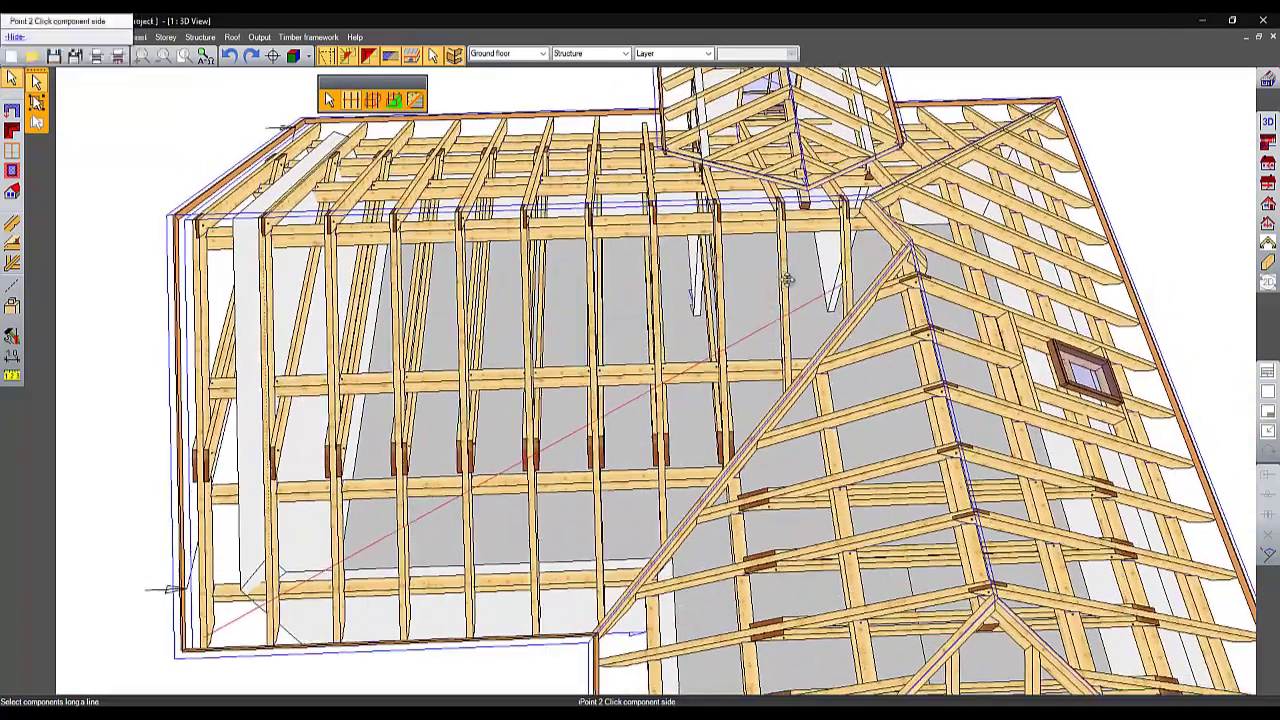
left_click(852, 268)
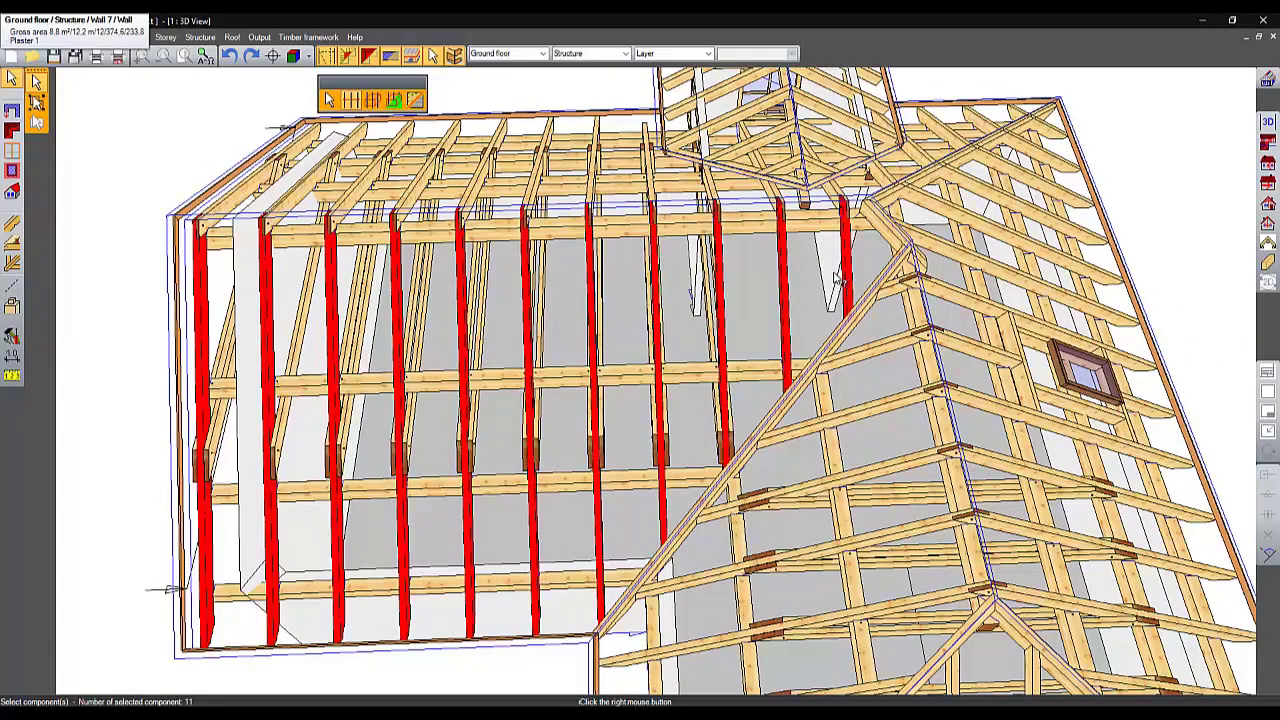
key("Delete")
middle_click_drag(838, 280, 740, 235)
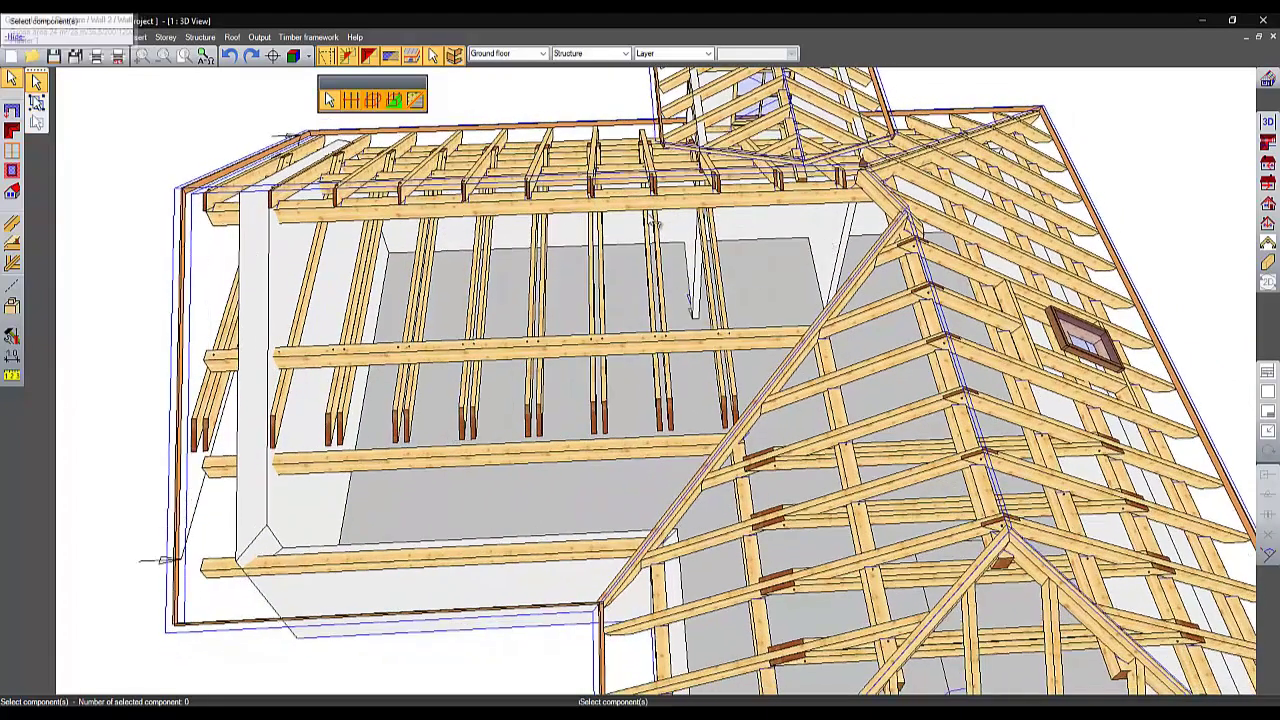
Start variable-axis-distance rafters on the emptied slope, hide the roof display, and set the range between the first and last opposite rafters.
left_click(14, 226)
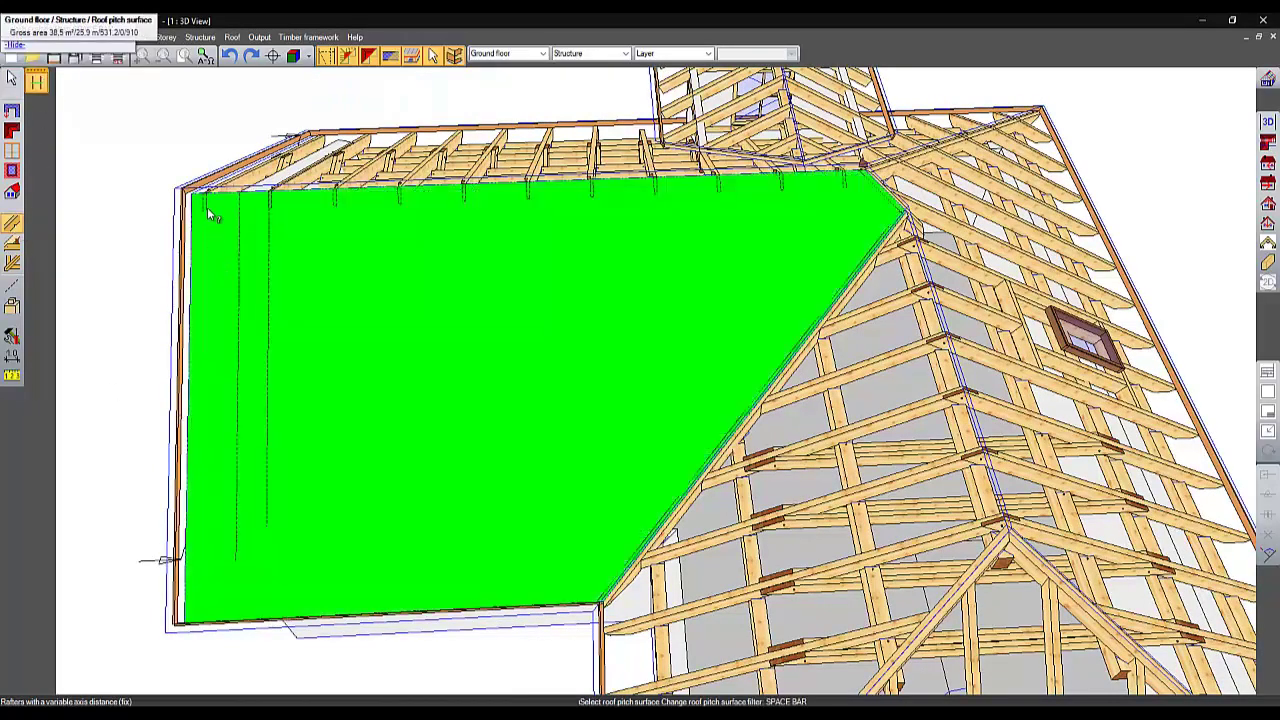
left_click(208, 211)
scroll(208, 203, "up", 2)
middle_click_drag(288, 208, 392, 211)
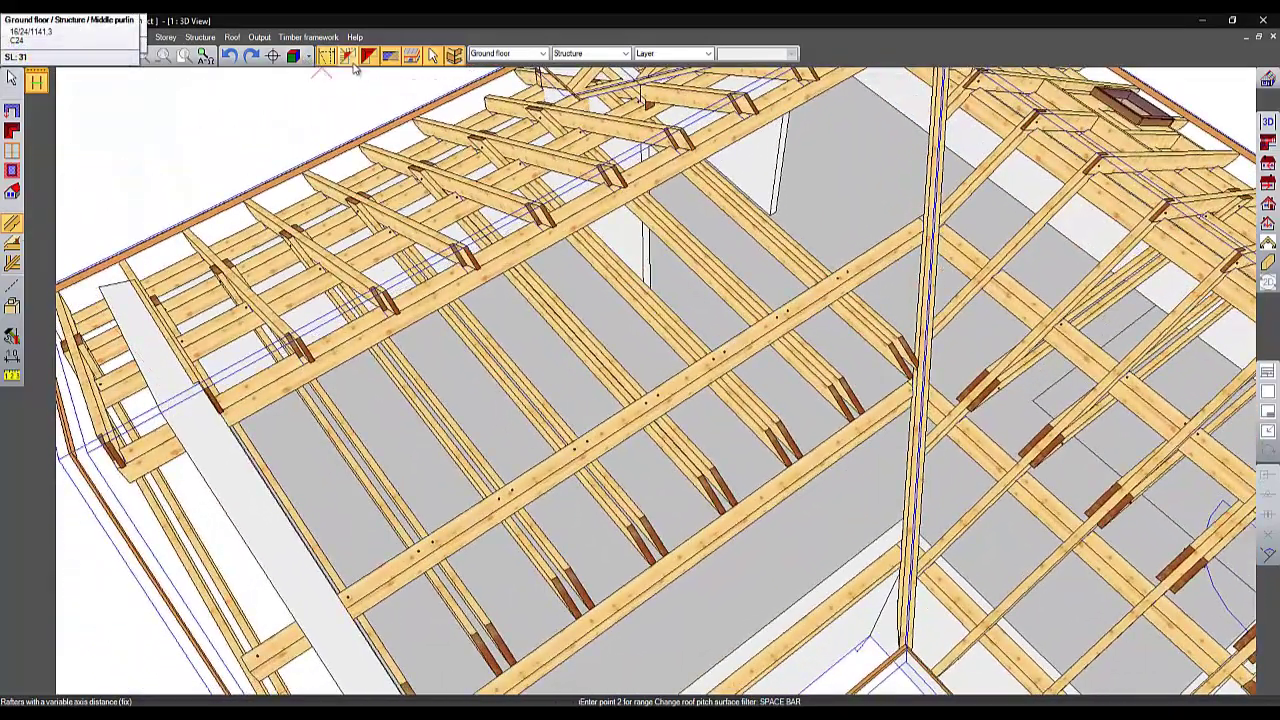
left_click(367, 57)
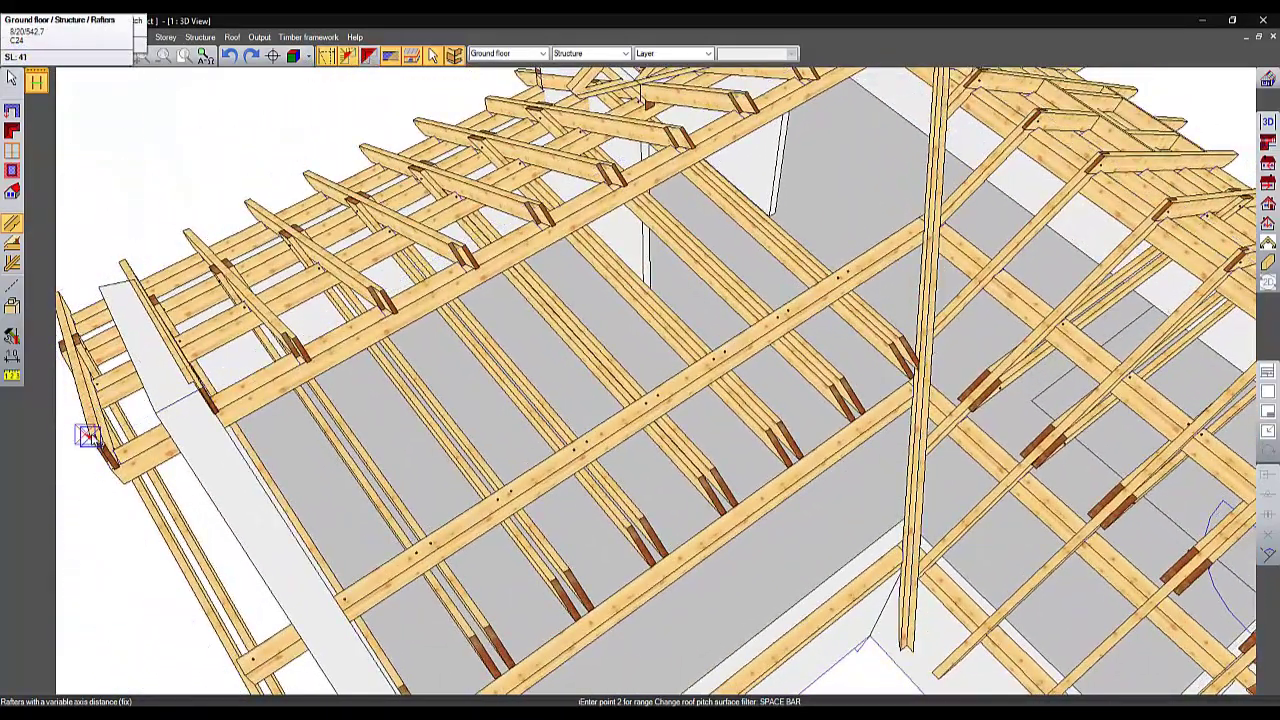
middle_click_drag(200, 529, 96, 528)
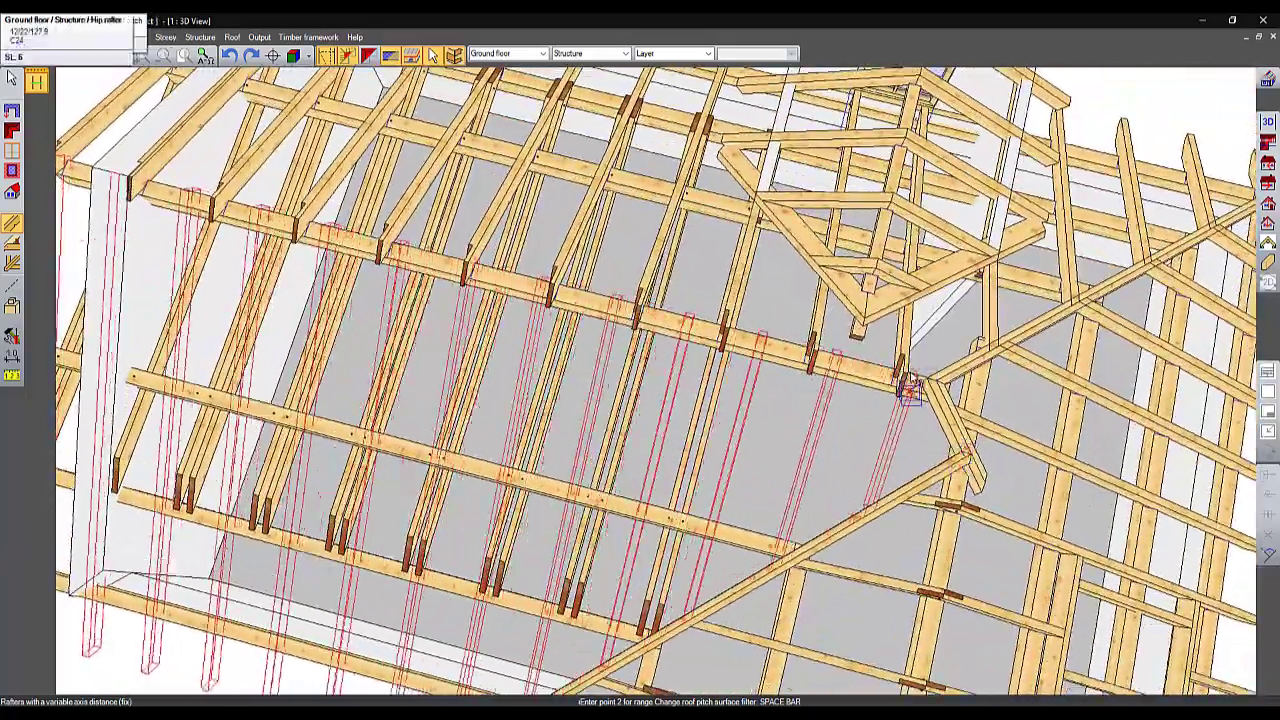
left_click(907, 390)
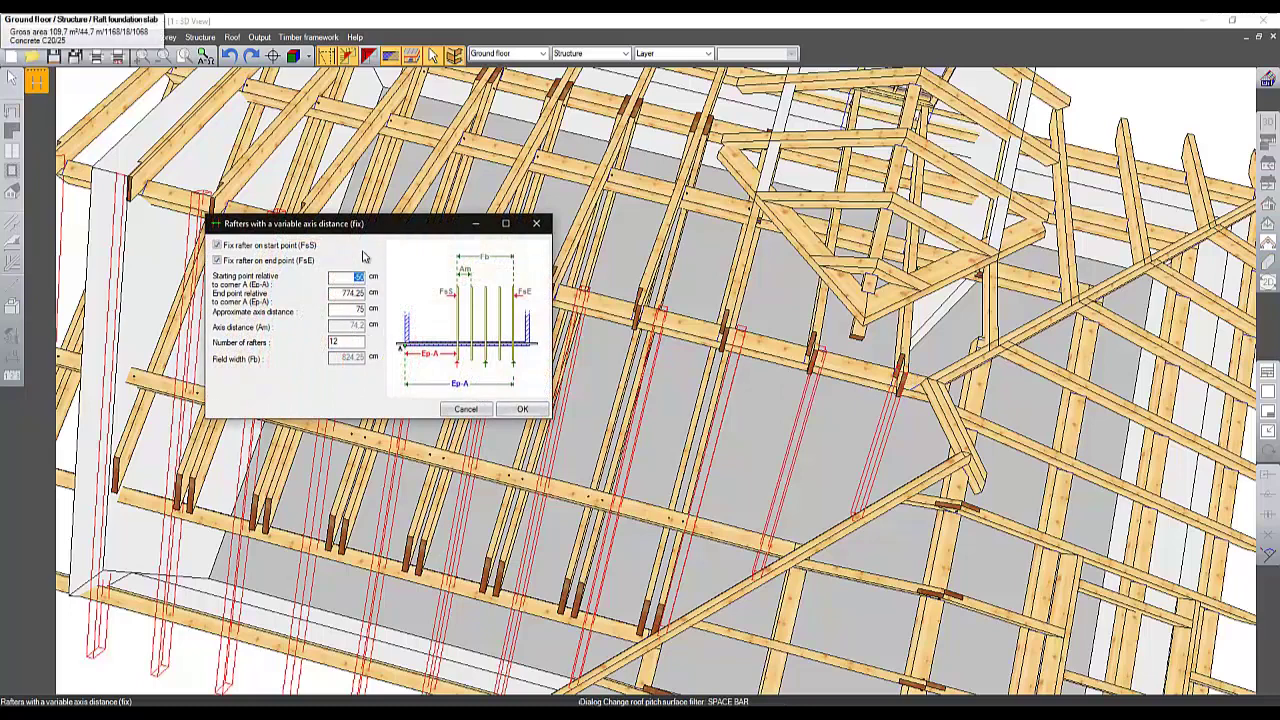
Set the approximate axis distance to 80 cm and the number of rafters to 11, and create the rafters.
left_click_drag(374, 232, 569, 390)
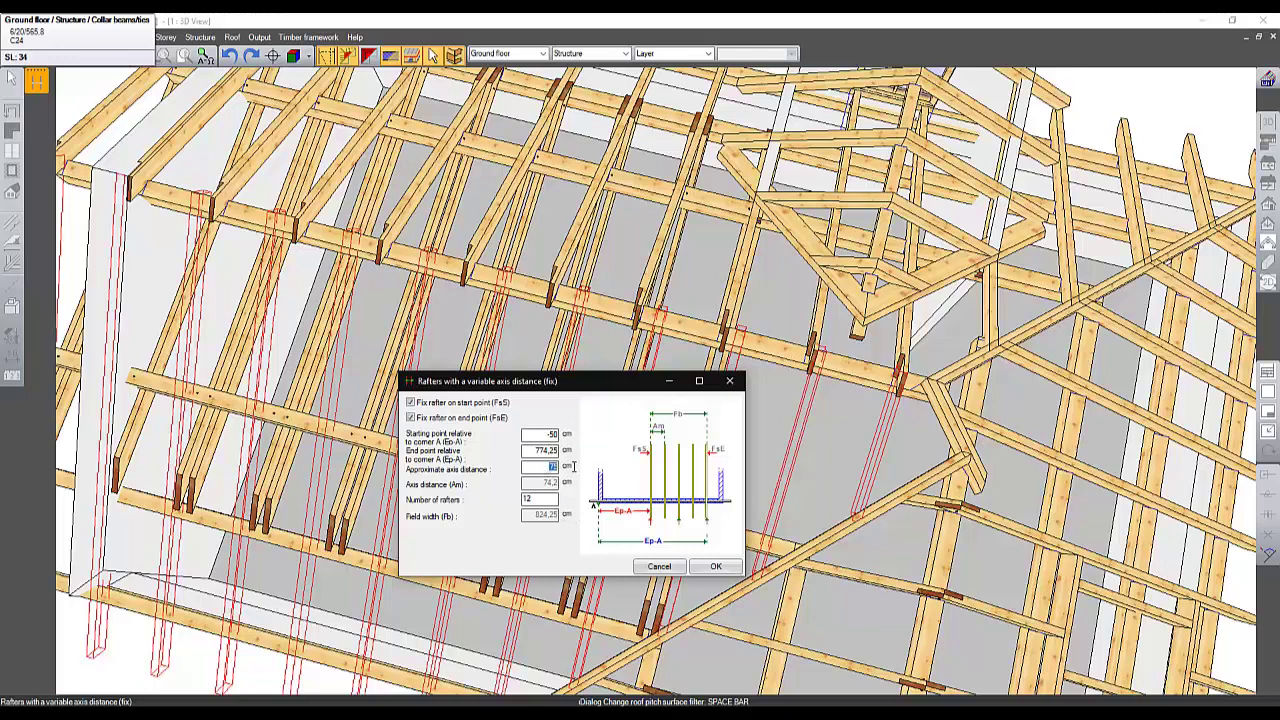
key("Tab")
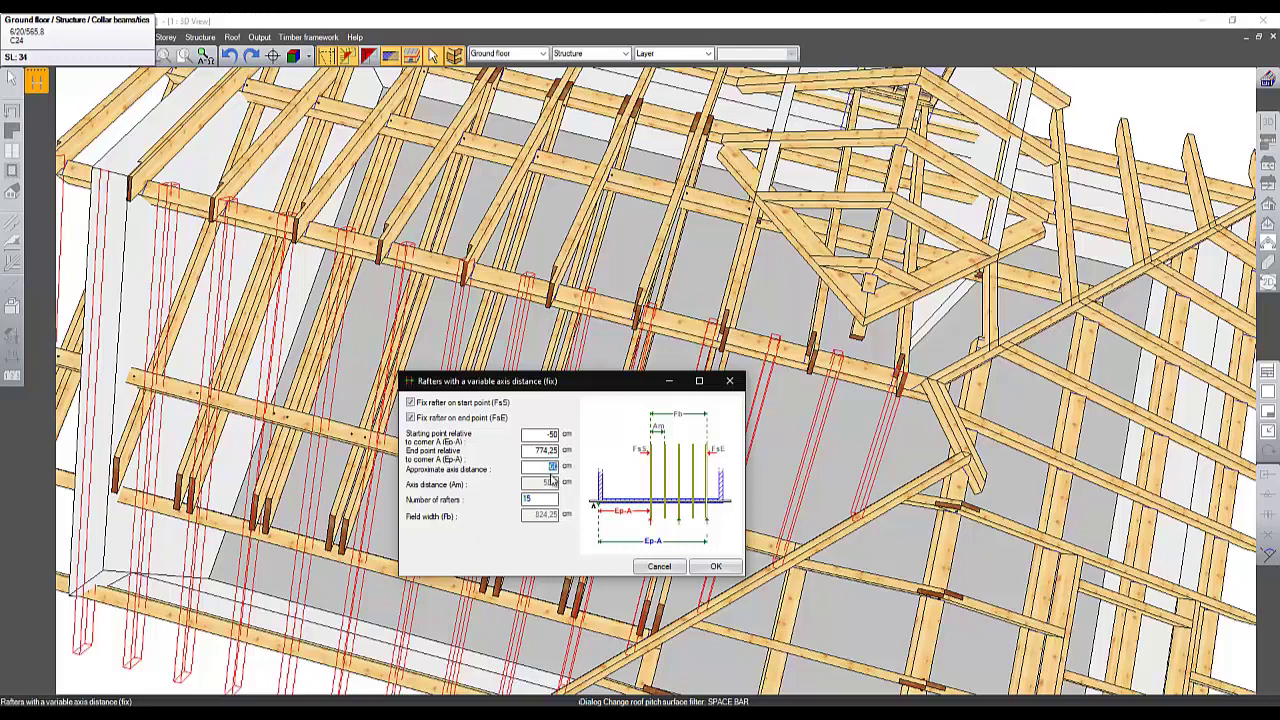
key("Tab")
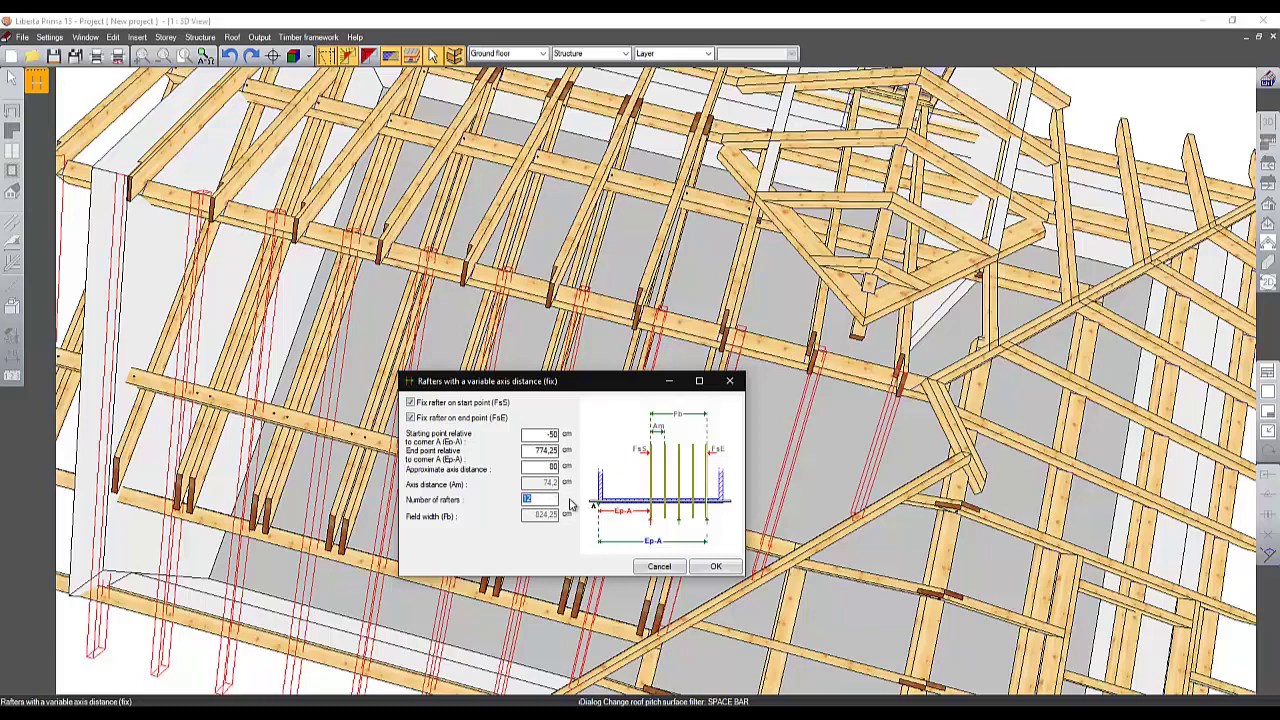
key("Tab")
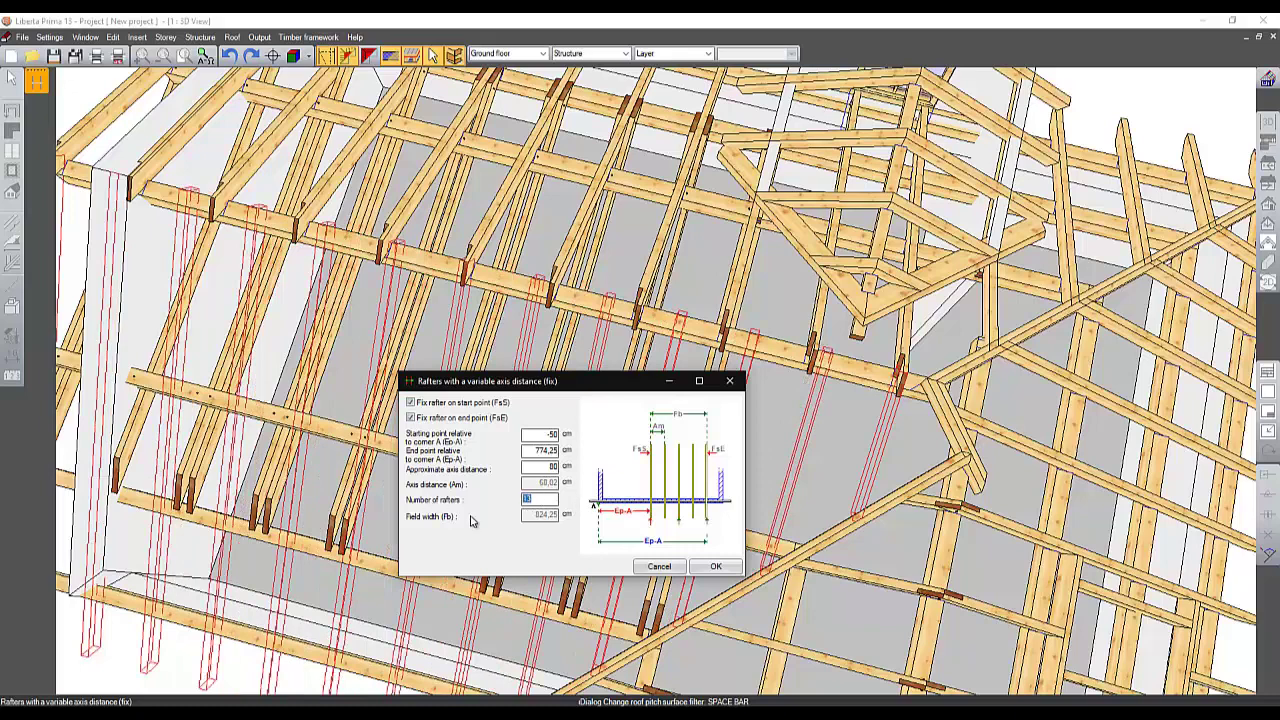
scroll(557, 503, "down", 2)
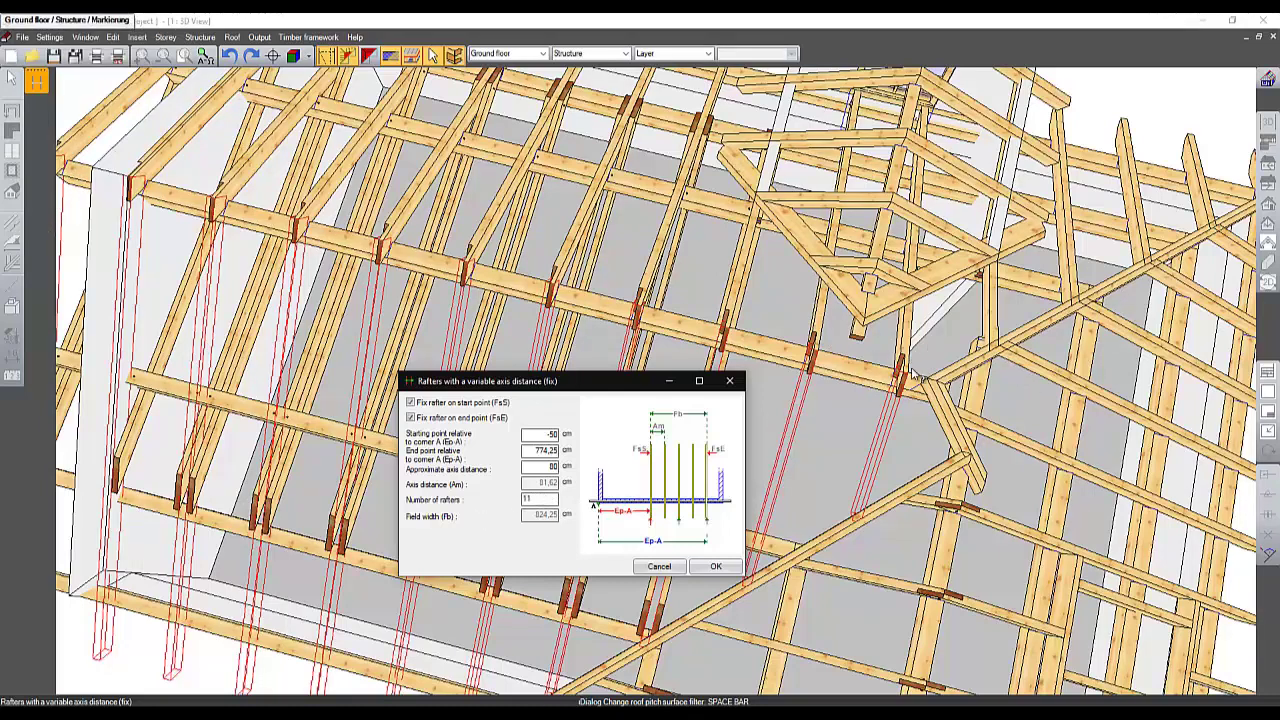
left_click(716, 568)
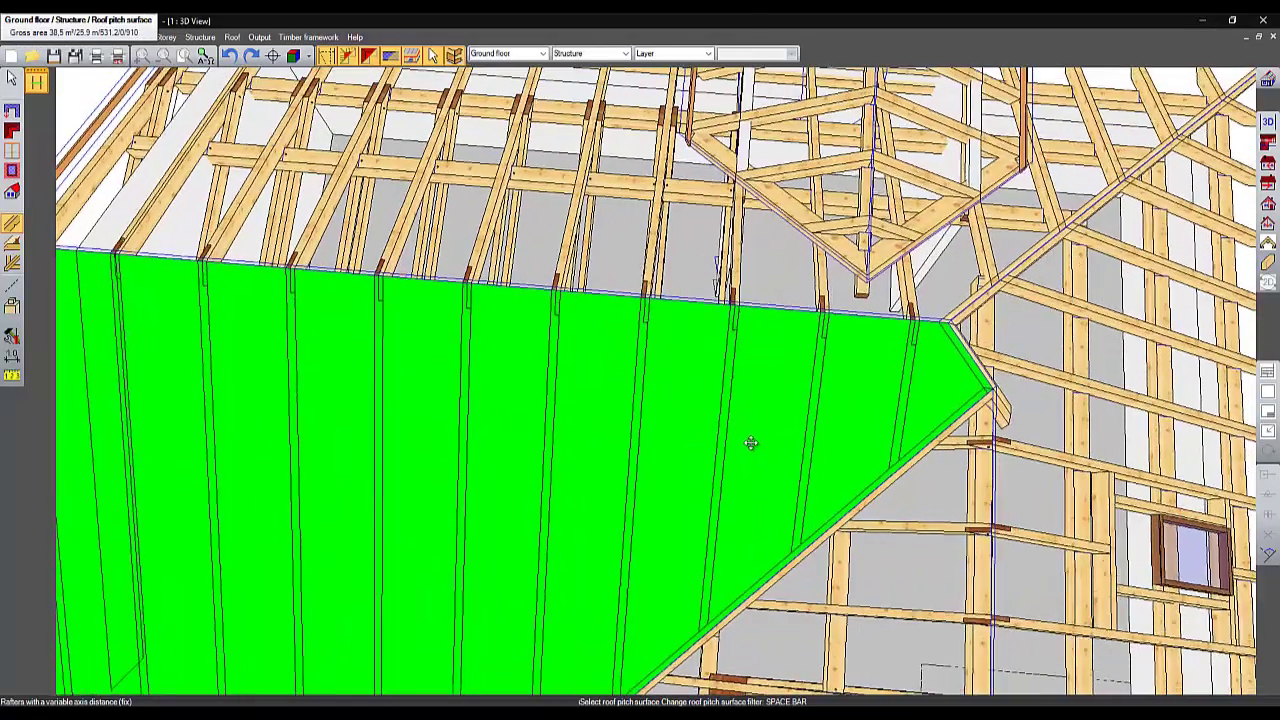
Open the gable roof profile of the wing's slope for editing and accept its existing settings.
left_click(751, 443)
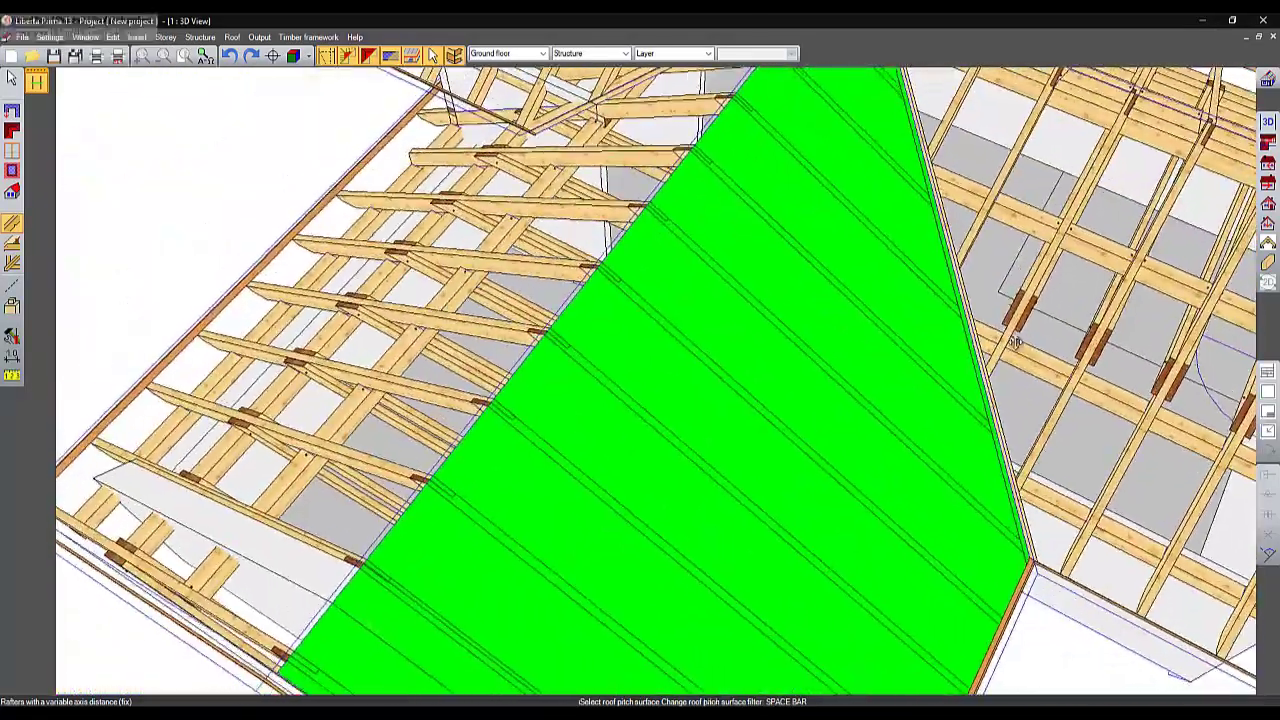
scroll(607, 274, "up", 5)
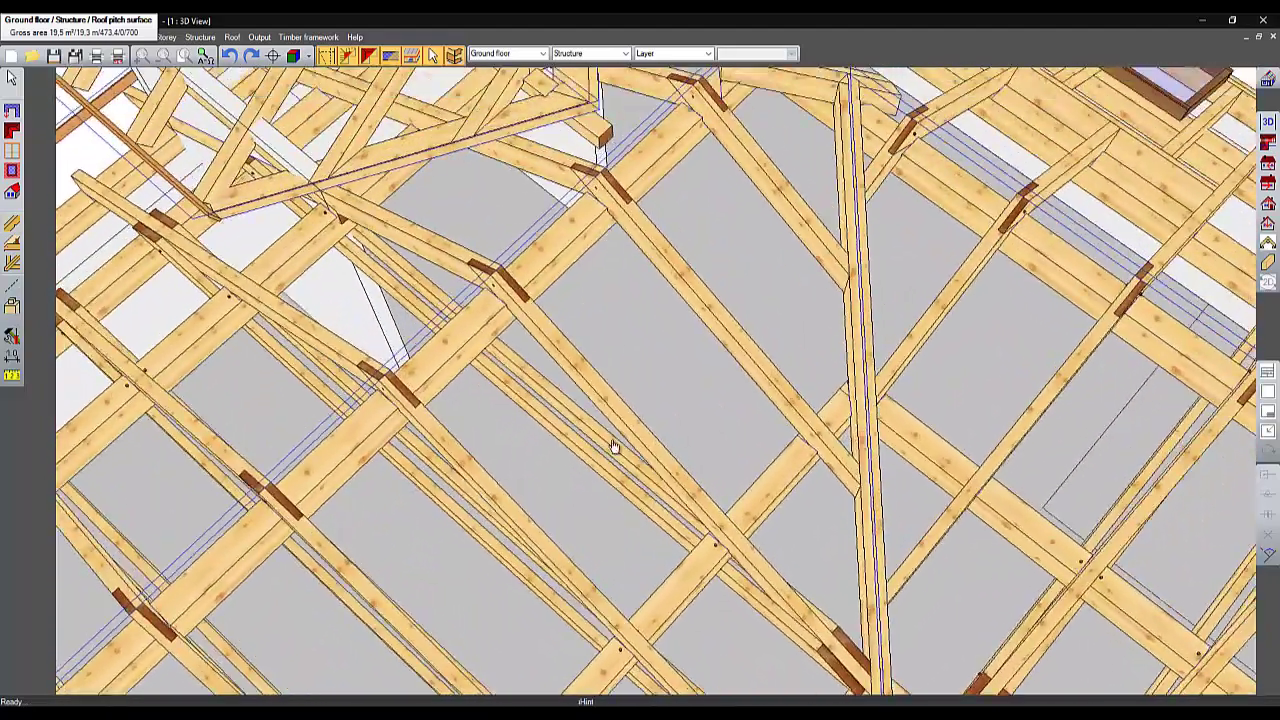
middle_click_drag(615, 447, 633, 486)
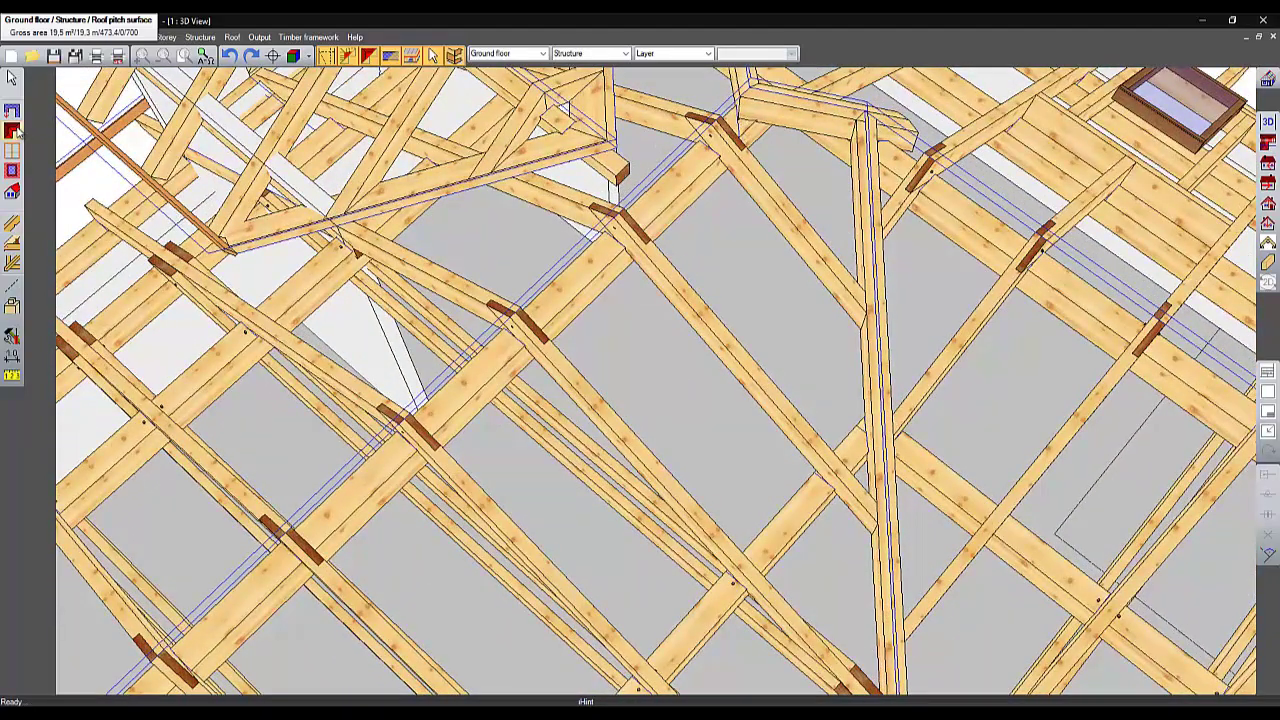
left_click(287, 38)
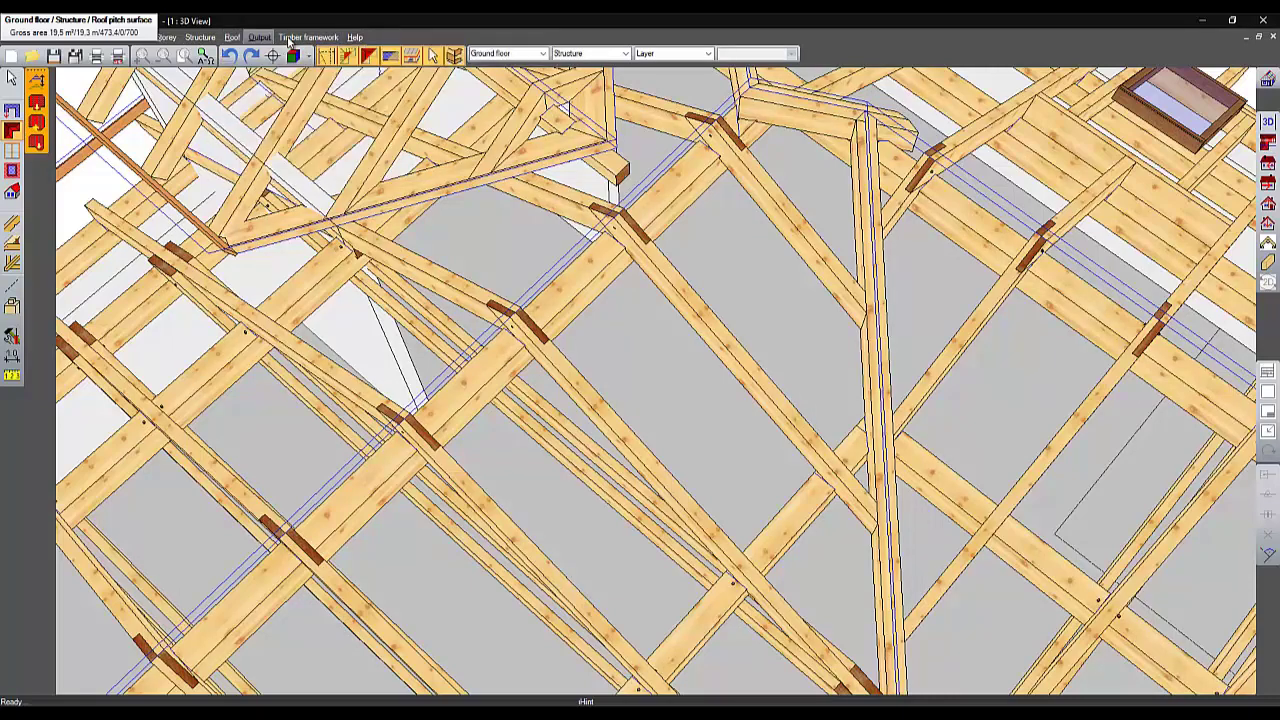
left_click(231, 37)
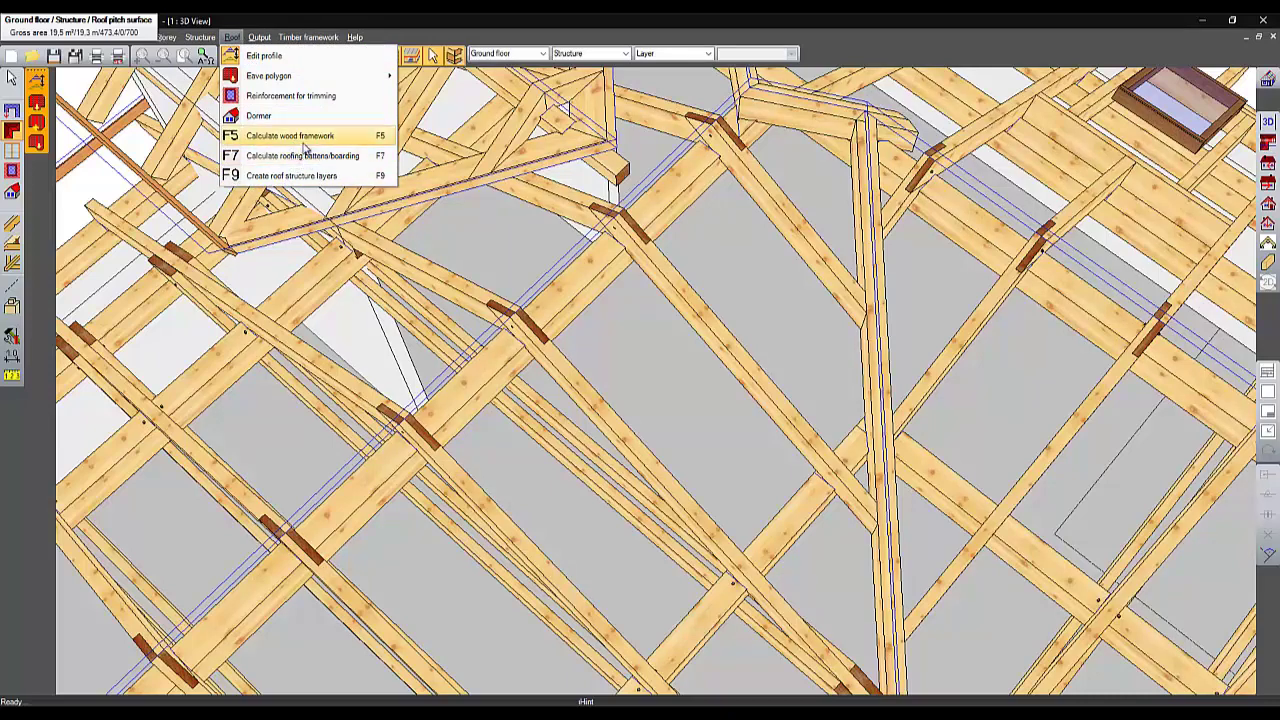
left_click(37, 80)
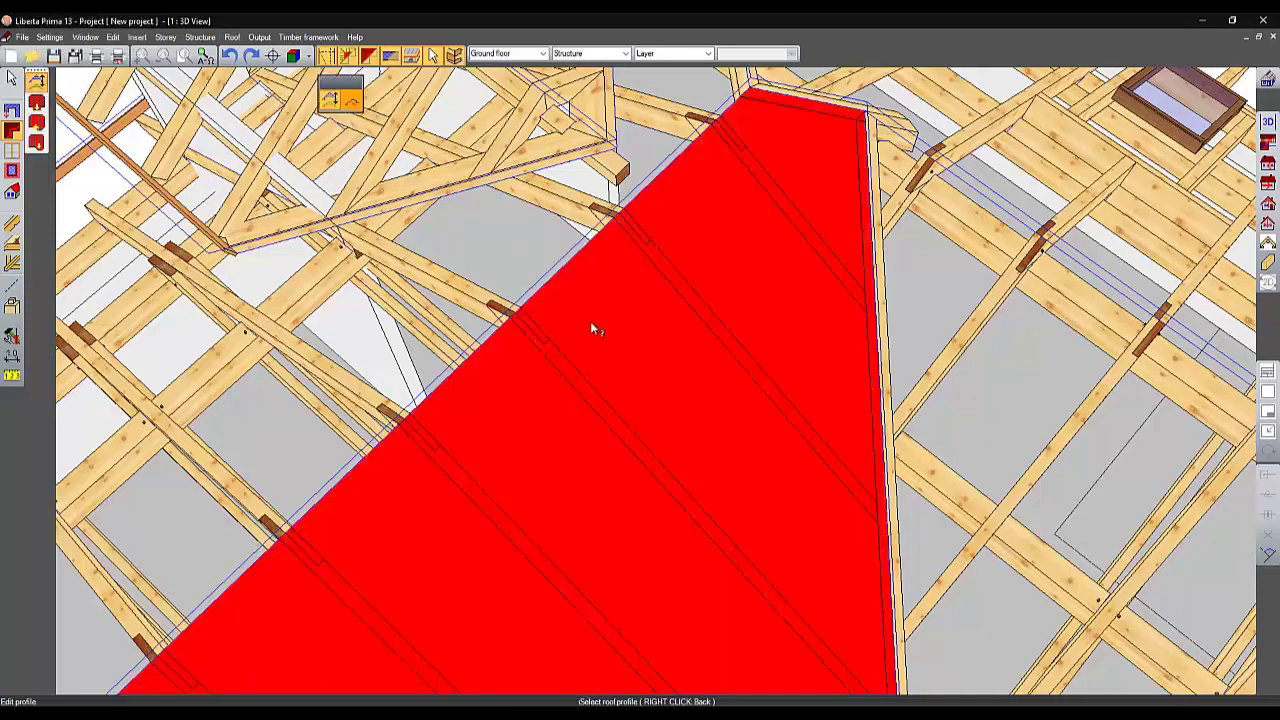
left_click(590, 321)
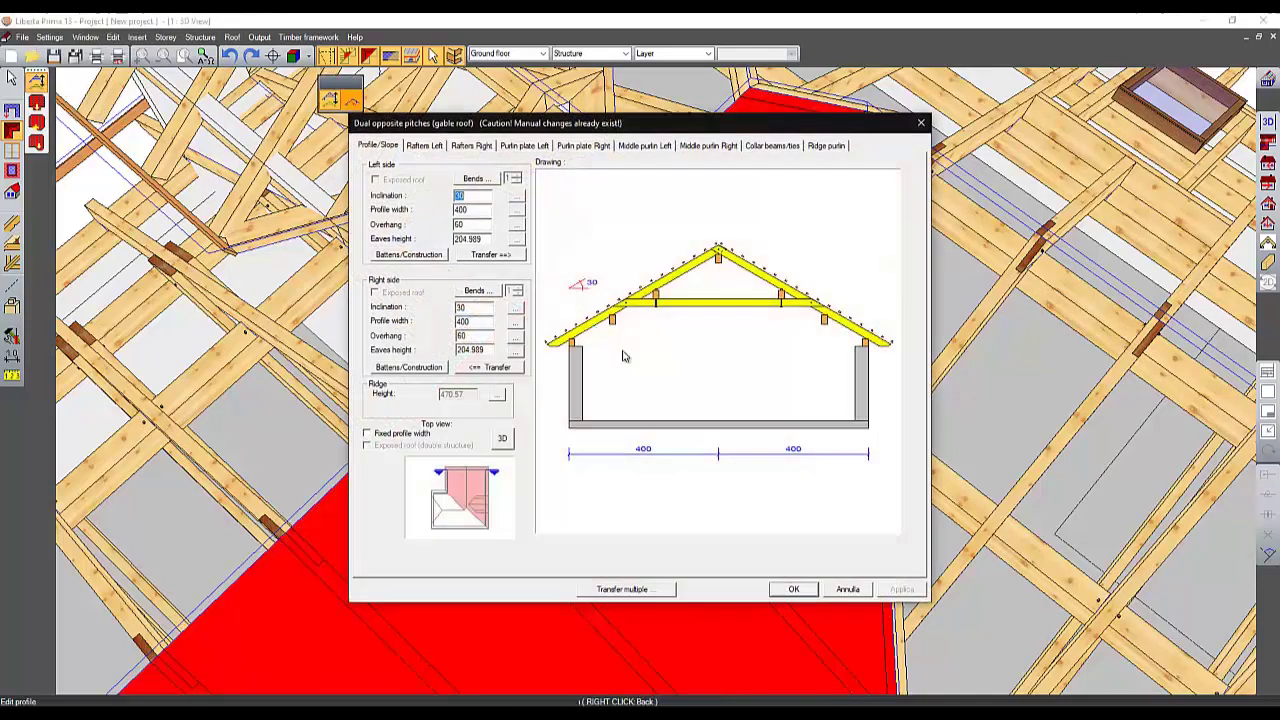
left_click(798, 589)
left_click(190, 236)
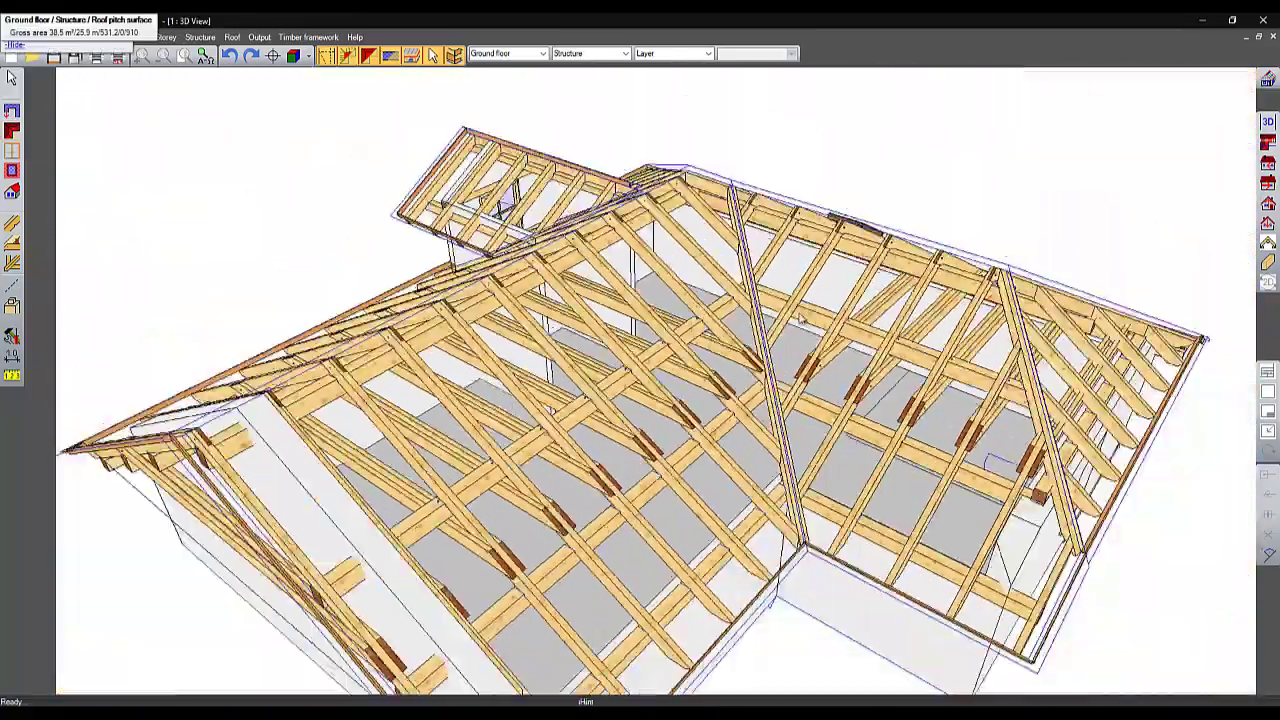
Hide the wood framework and the roof display so only walls and floor slab remain in the 3D view.
middle_click_drag(800, 318, 716, 292)
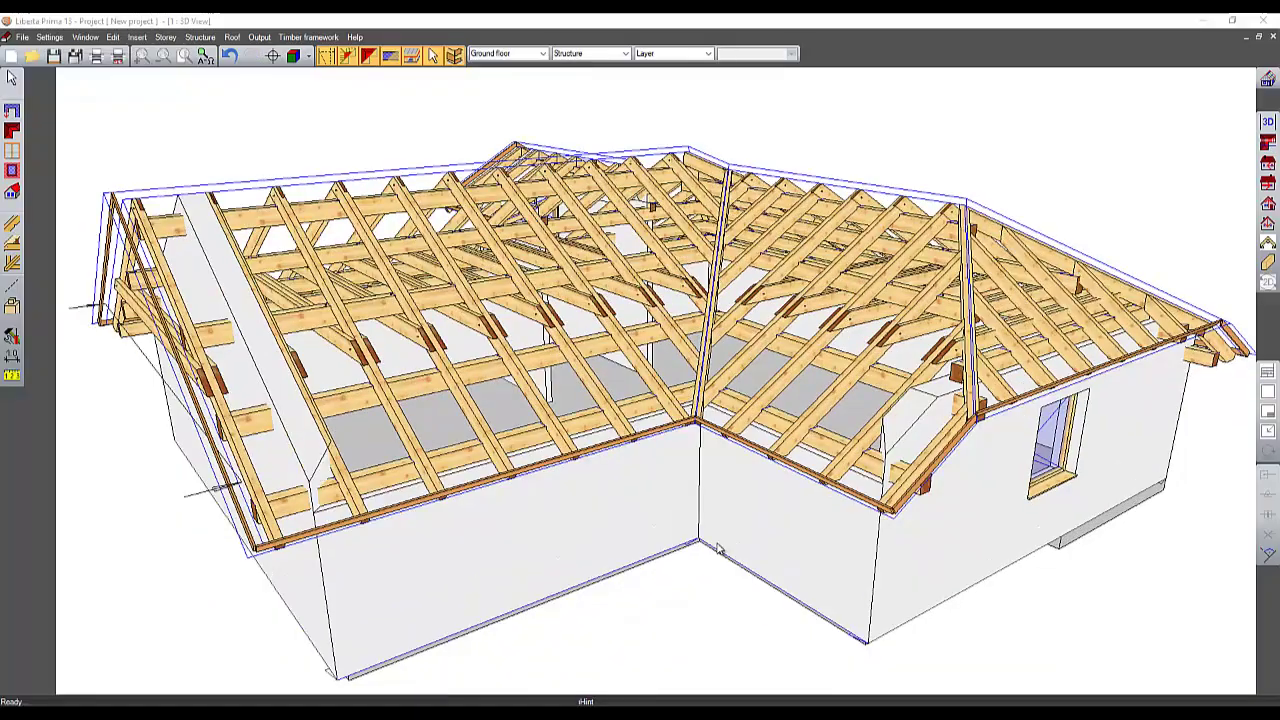
middle_click_drag(719, 545, 228, 372)
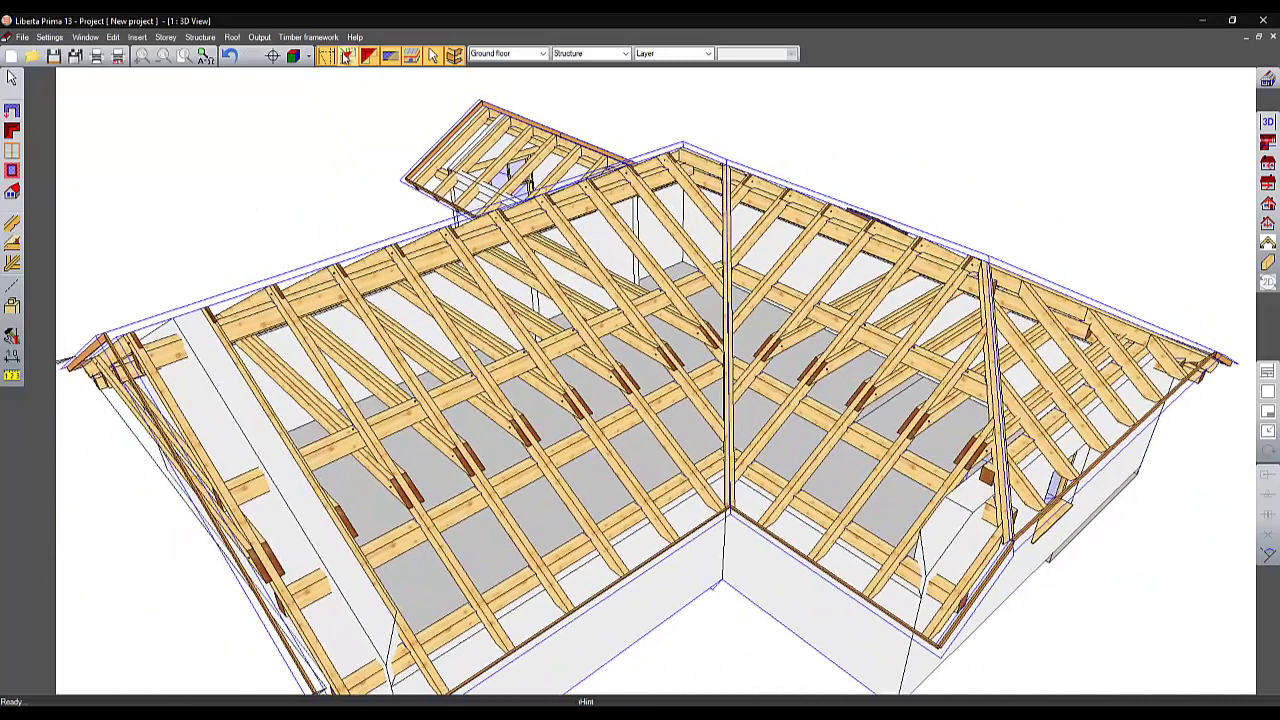
left_click(346, 57)
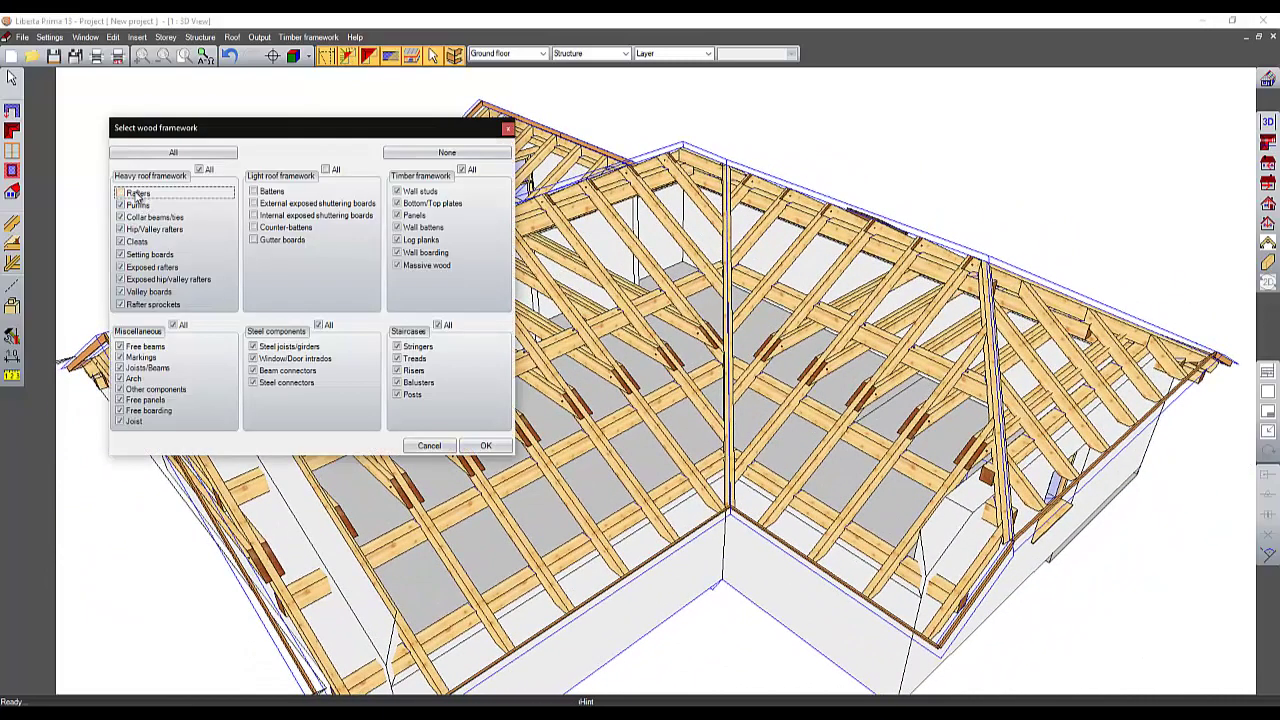
left_click(436, 446)
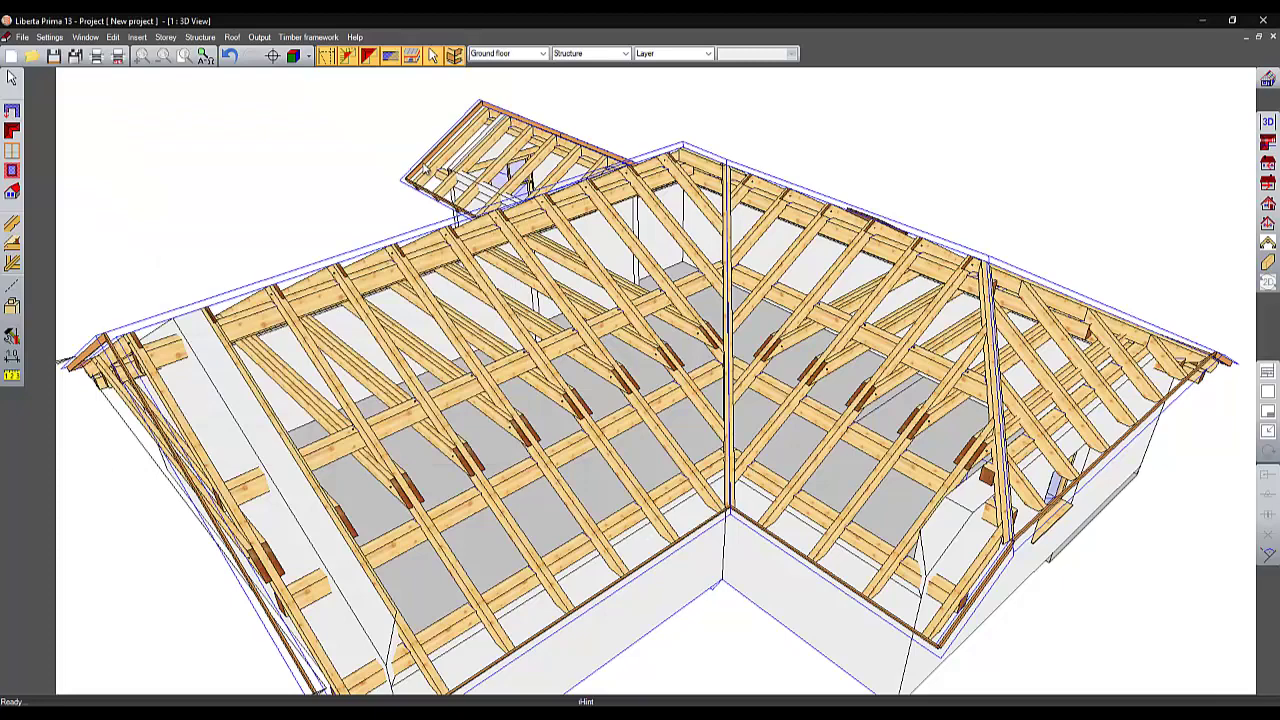
left_click(346, 57)
middle_click_drag(453, 210, 587, 284)
left_click(368, 56)
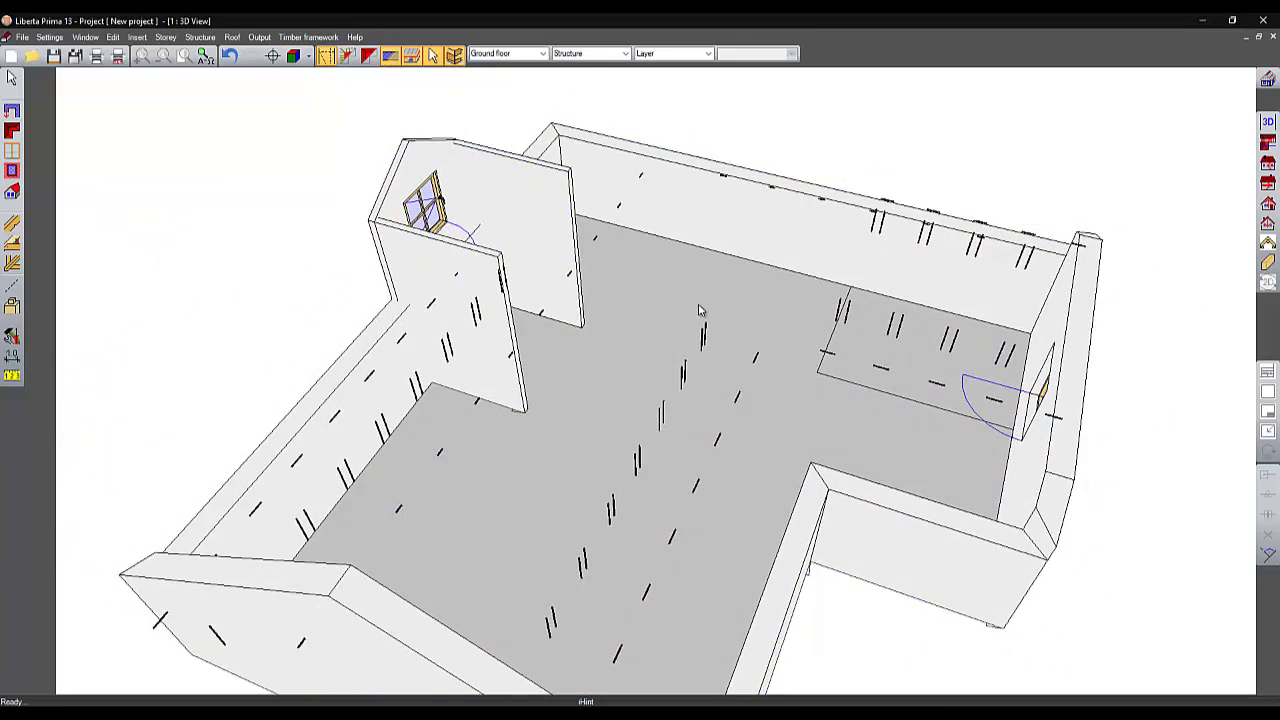
Start inserting walls with a thickness of 20 cm and a height of 280 cm.
scroll(700, 311, "down", 3)
middle_click_drag(740, 344, 828, 432)
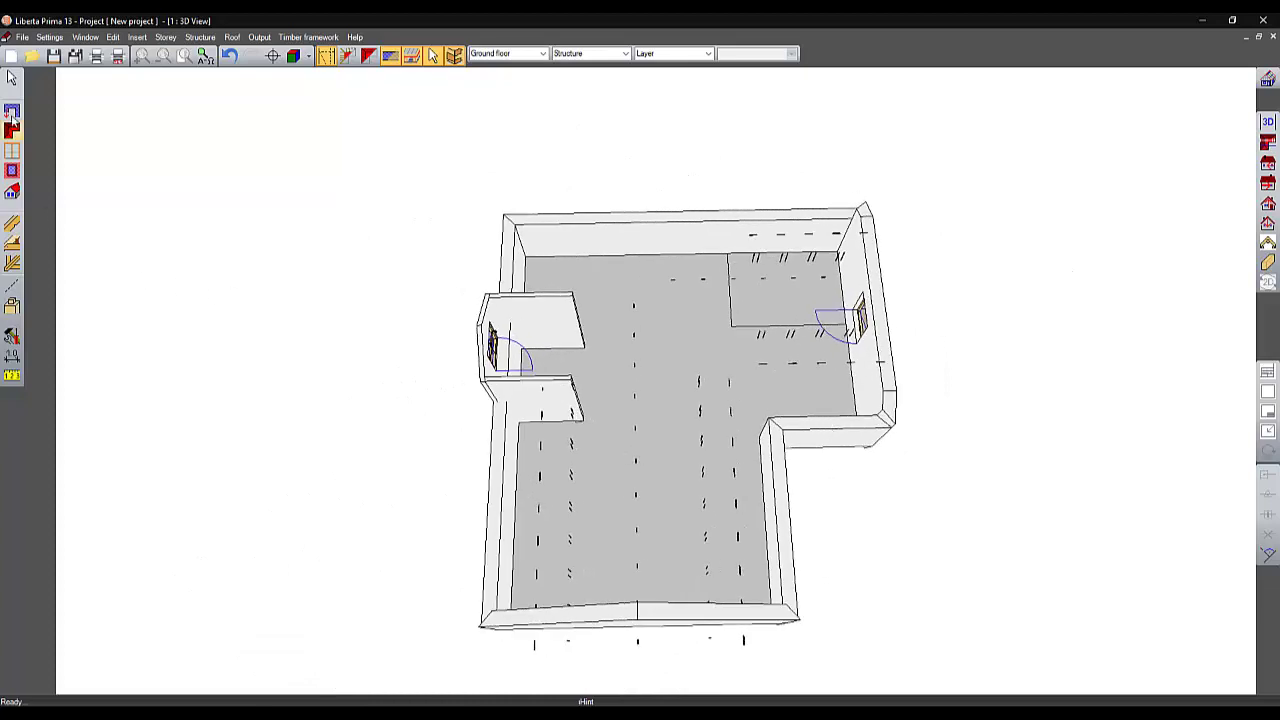
left_click(12, 113)
left_click(38, 83)
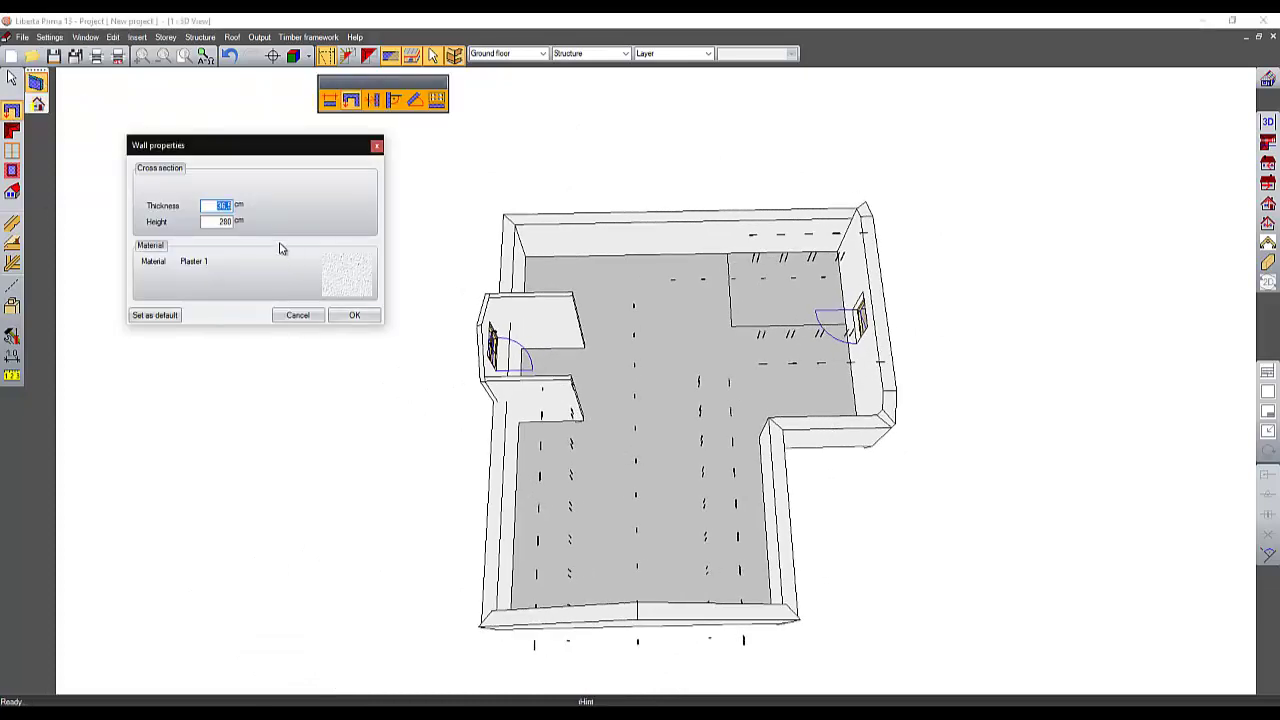
left_click(352, 316)
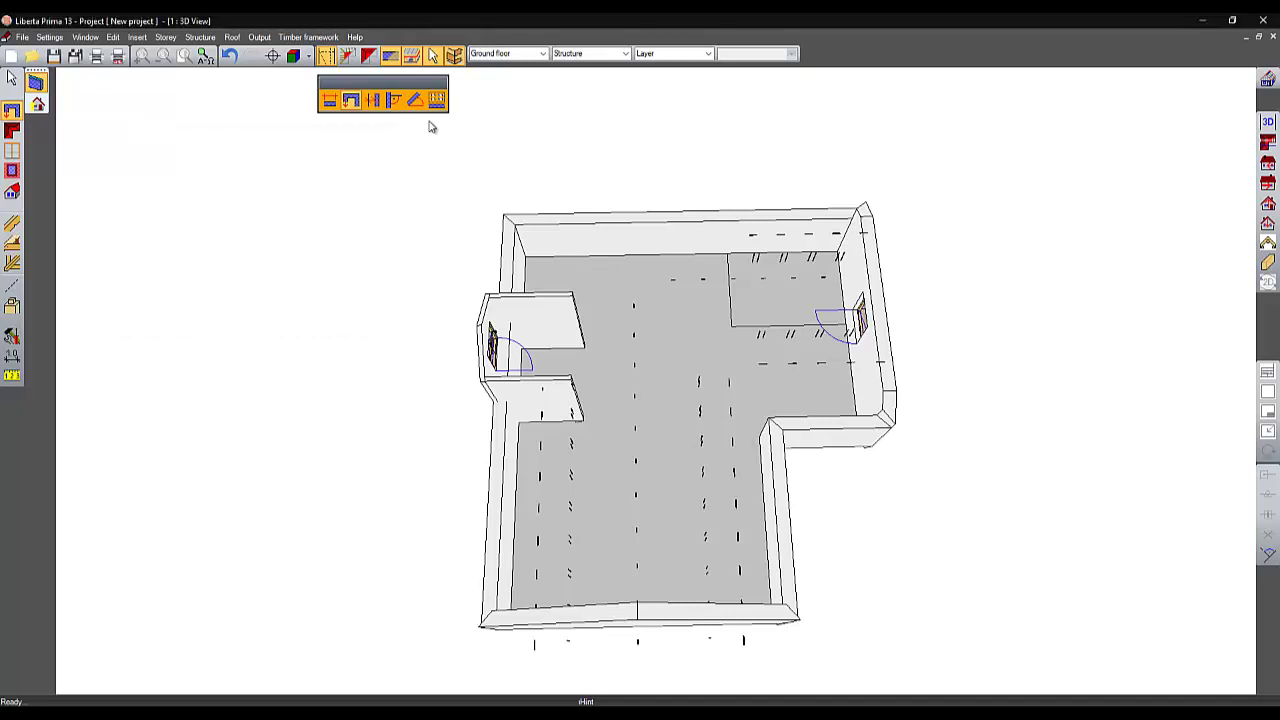
left_click(350, 102)
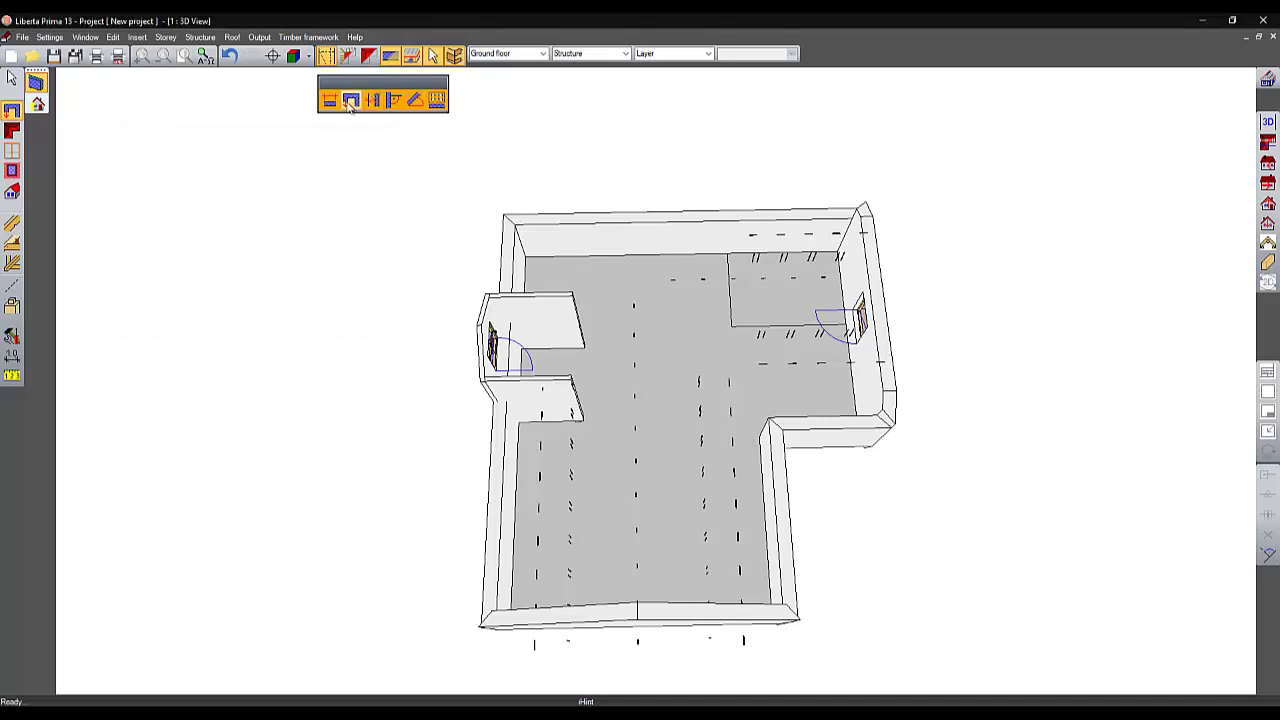
Insert a dividing wall across the wing from the building's inner corner to the opposite outer wall, with angle 0° and length 727.51 cm.
left_click(776, 440)
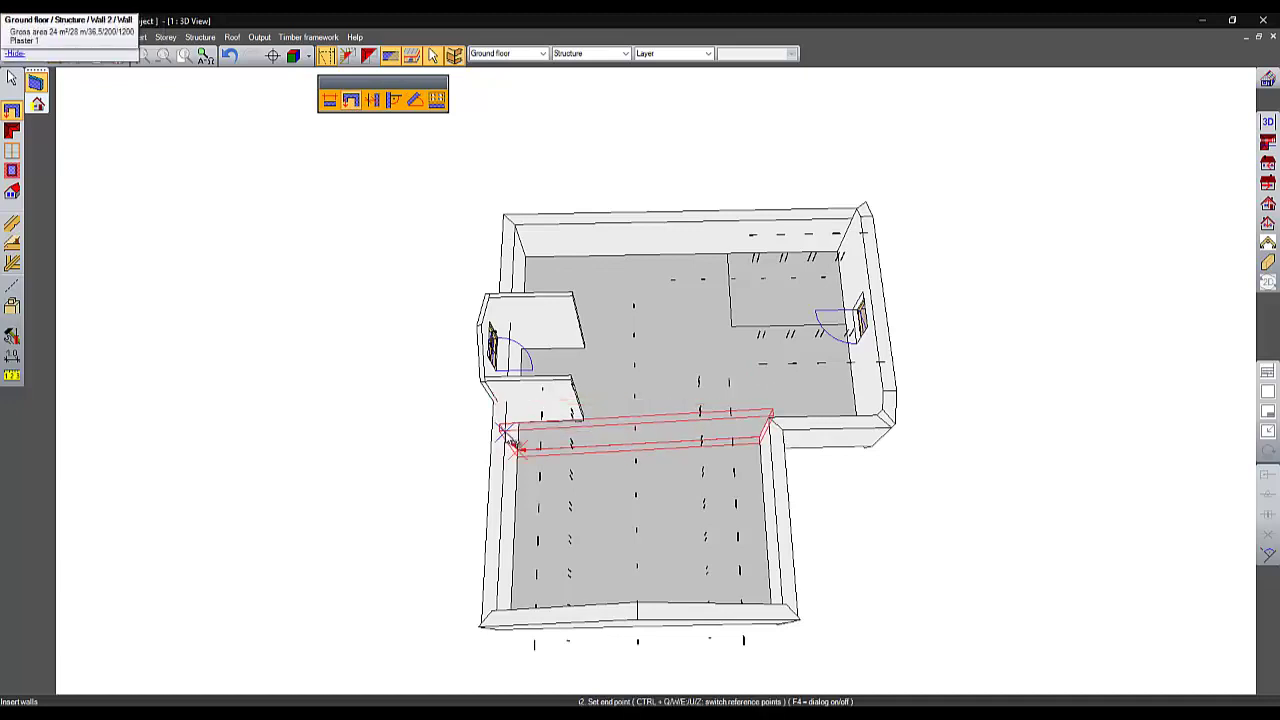
left_click(508, 438)
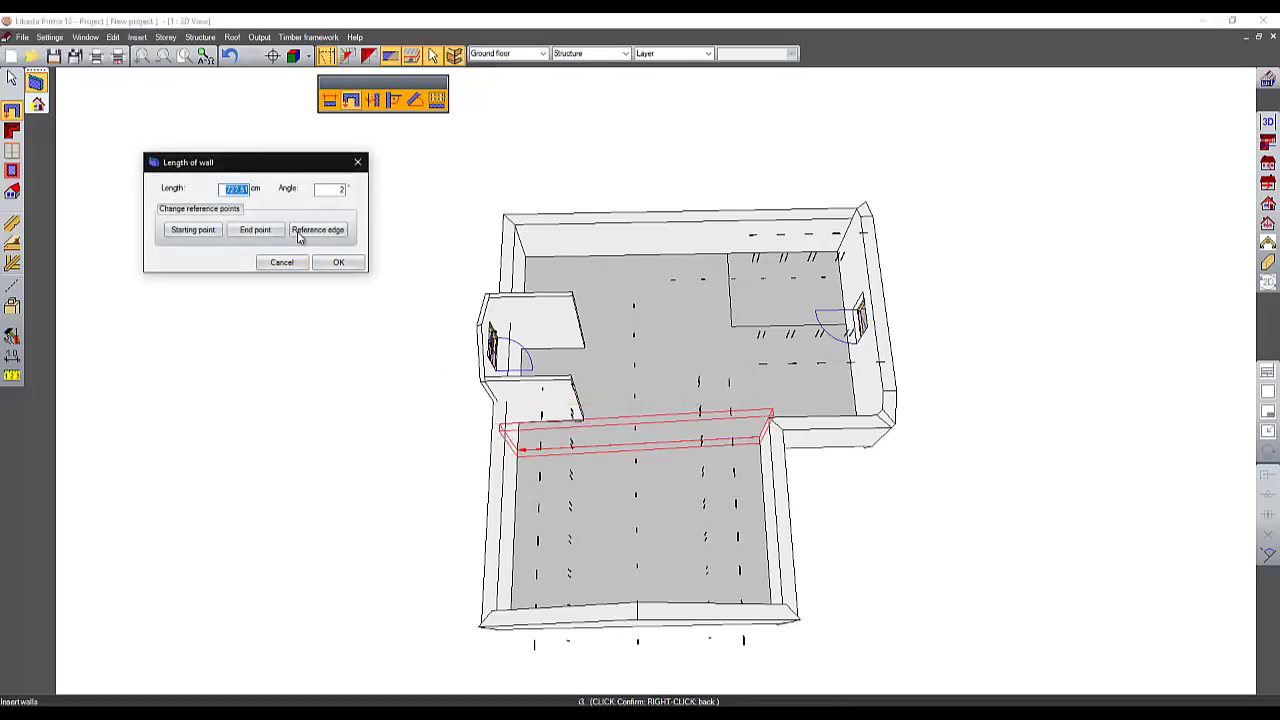
left_click(333, 190)
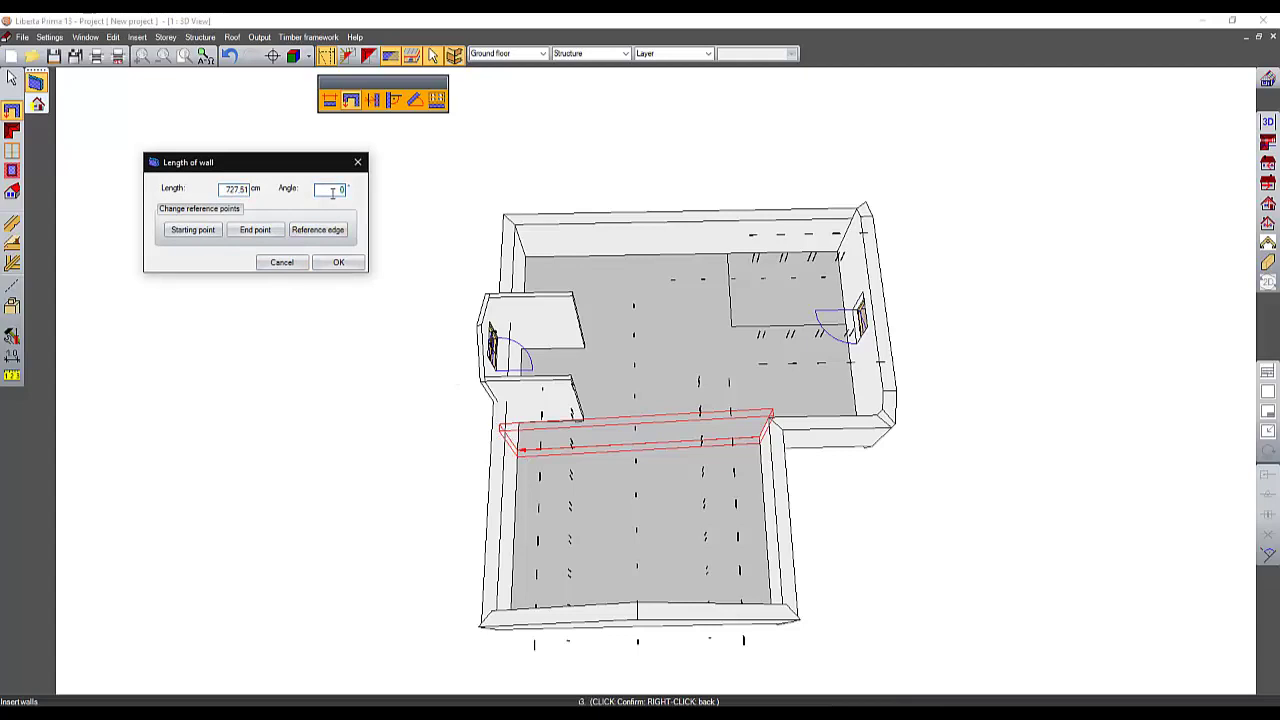
key("Tab")
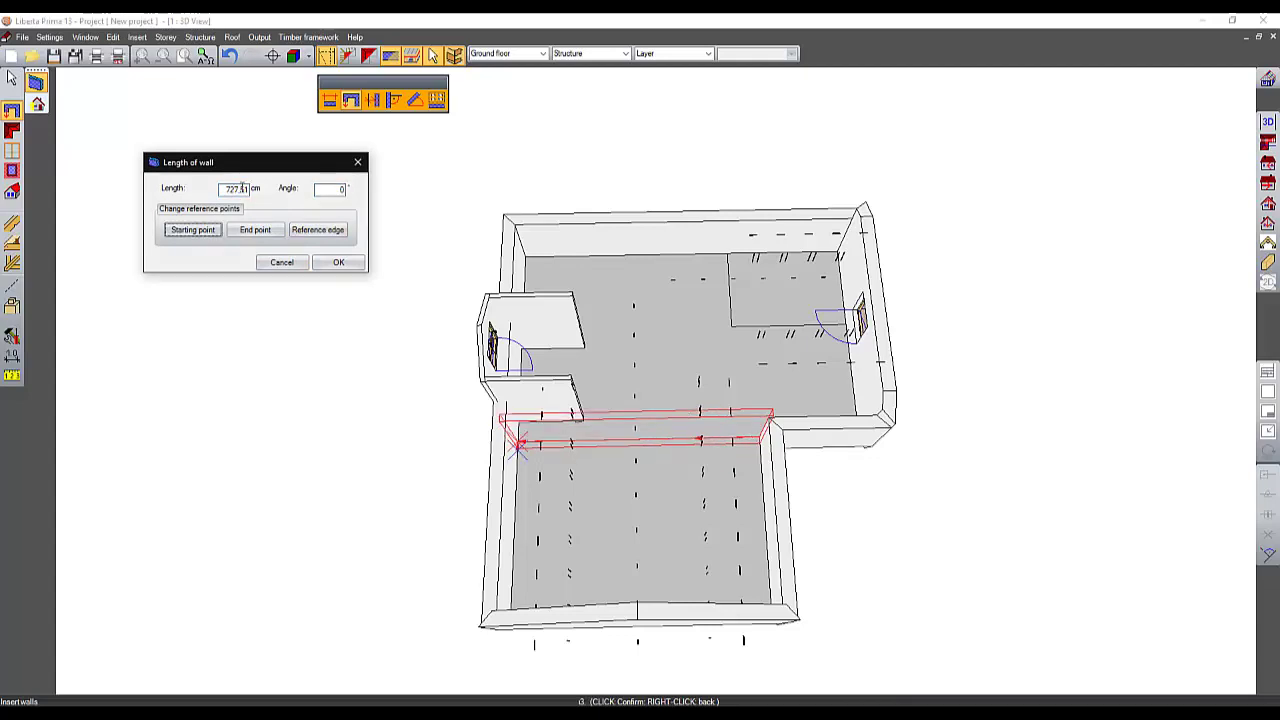
double_click(231, 188)
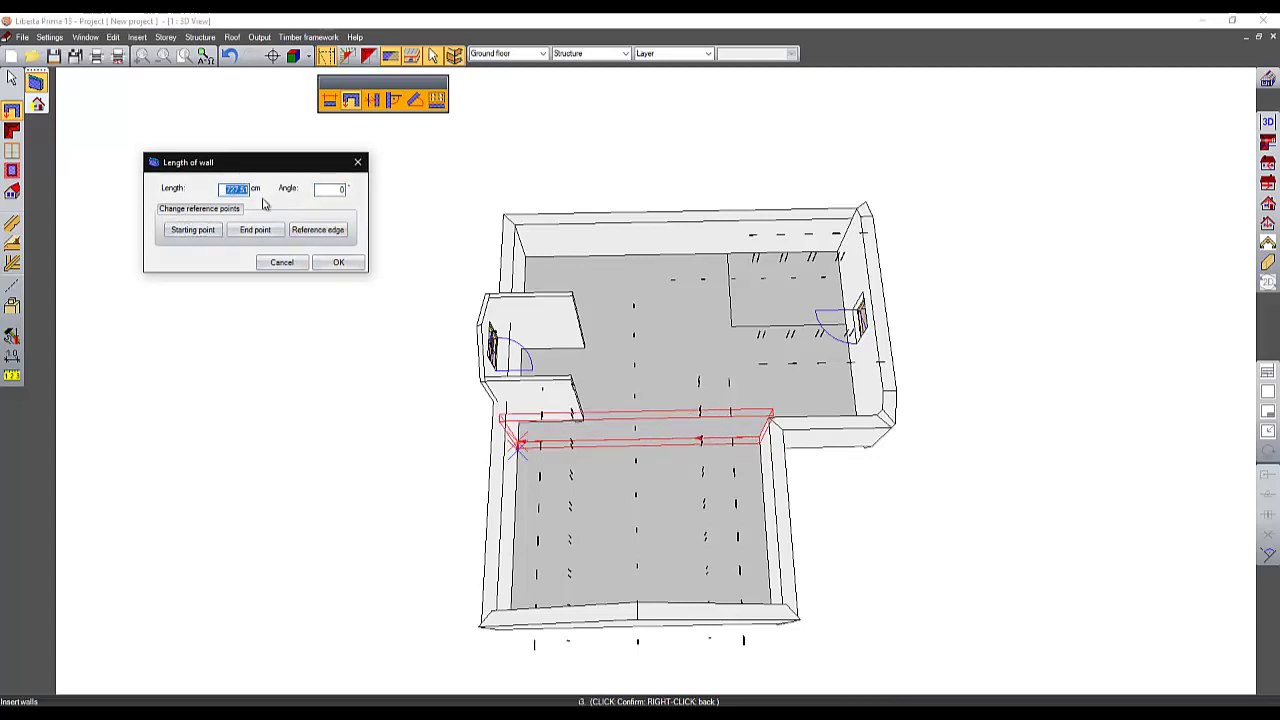
left_click(337, 264)
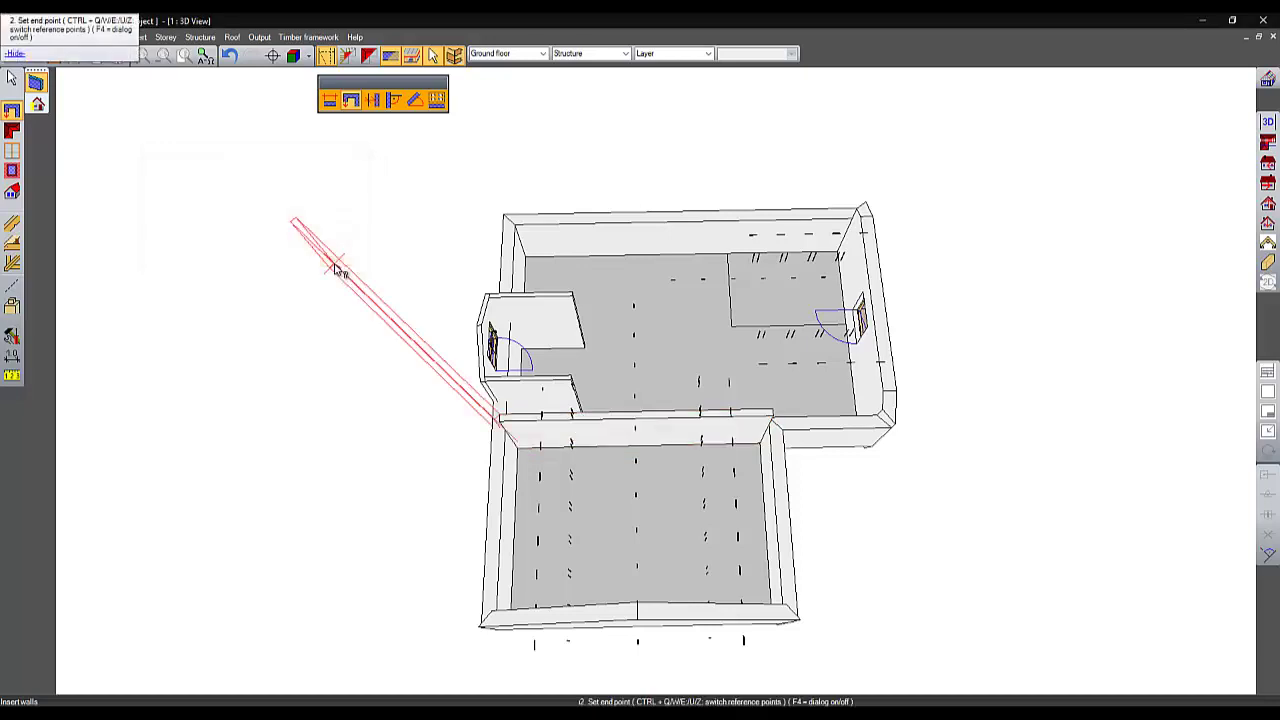
Trim the dividing wall's end to the inner face of the outer wall with a controlled cut of 0 cm.
left_click(12, 304)
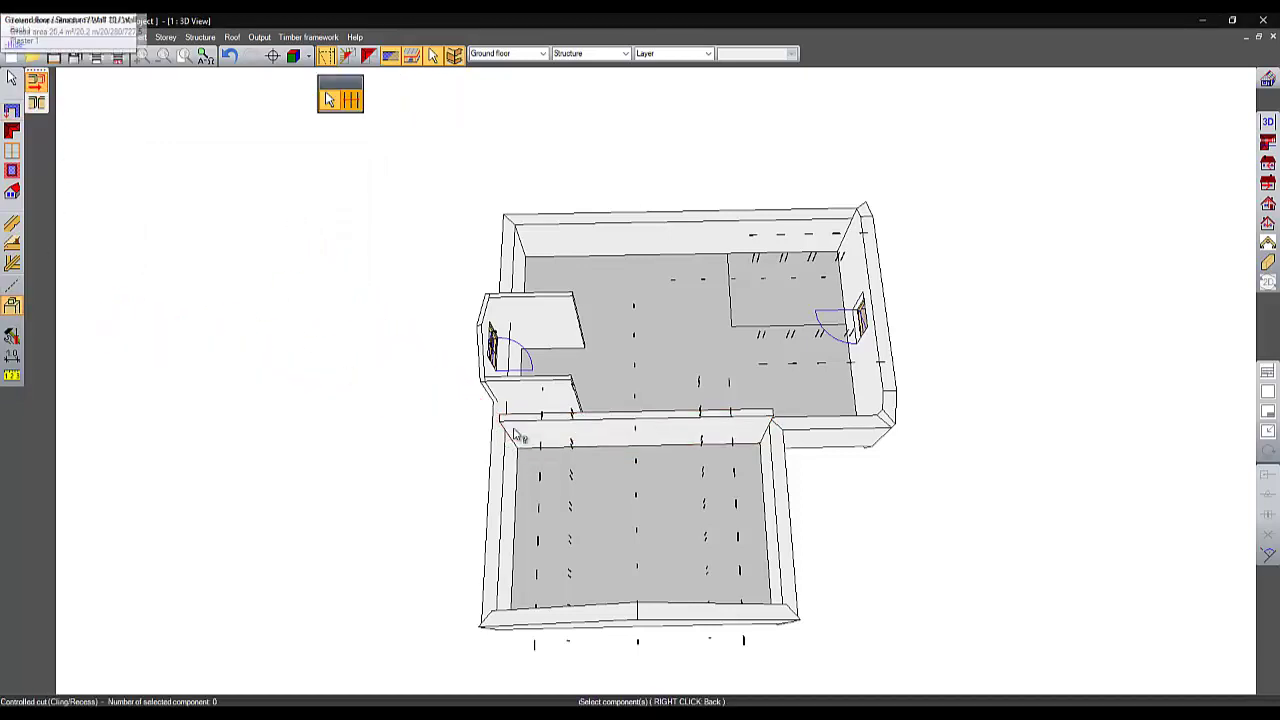
left_click(545, 432)
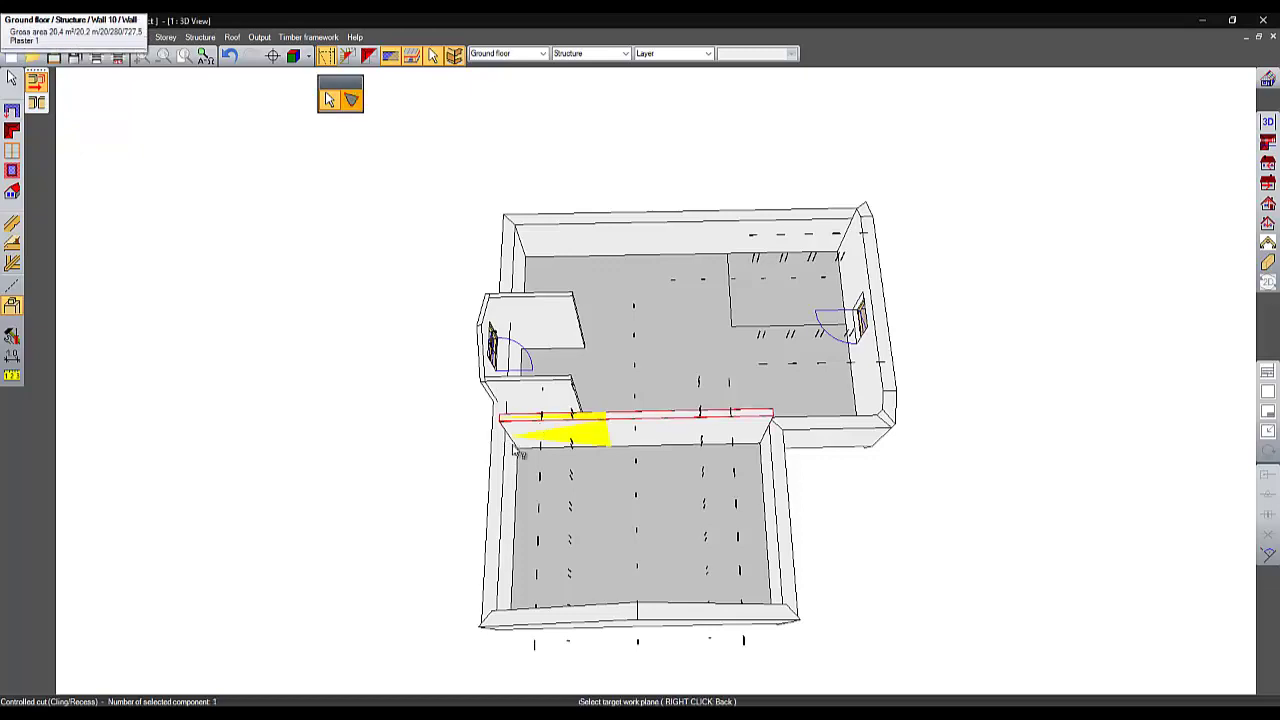
left_click(509, 462)
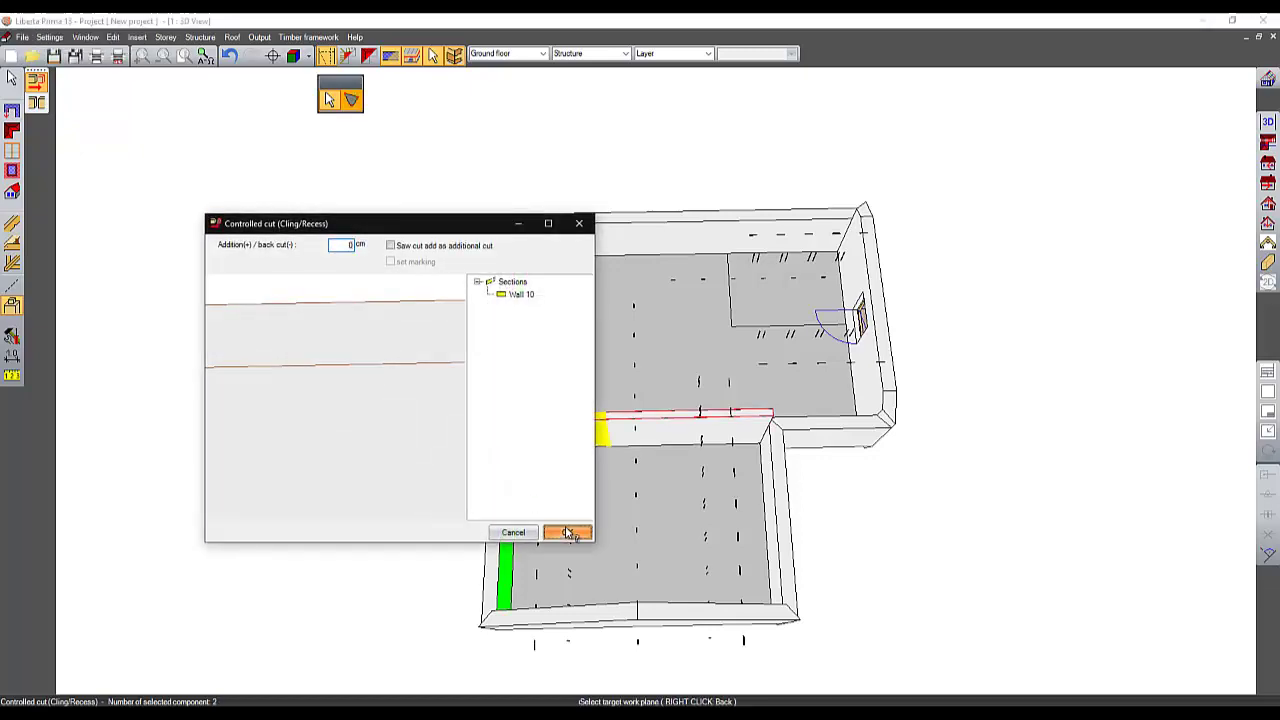
left_click(566, 531)
Start inserting a second interior wall in the main part of the building beside the dividing wall.
middle_click_drag(571, 534, 534, 386)
scroll(523, 386, "up", 3)
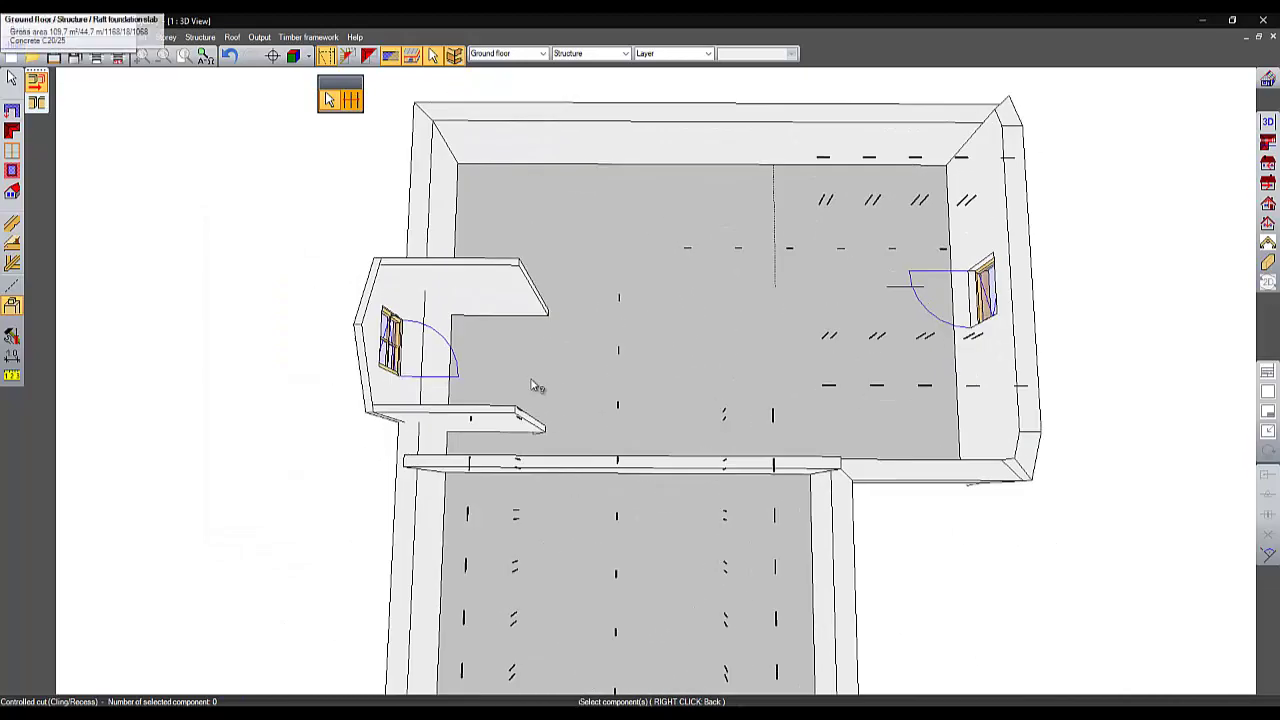
left_click(14, 114)
left_click(37, 84)
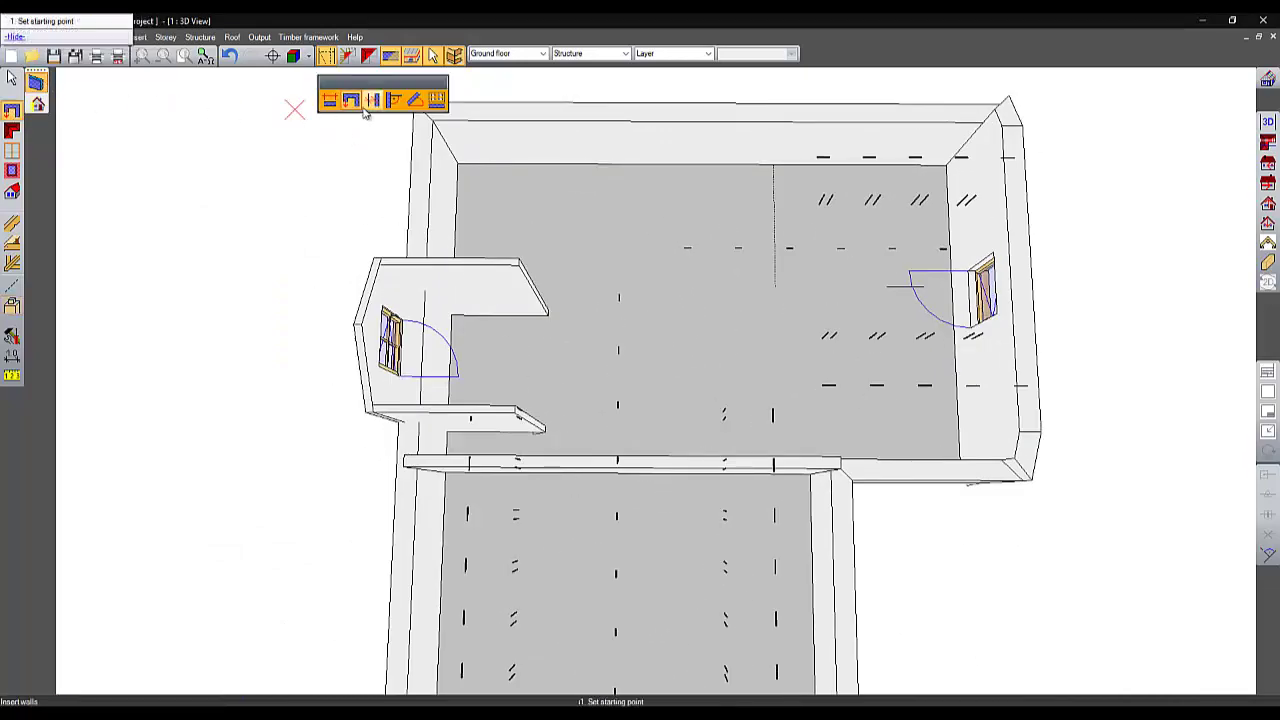
middle_click_drag(486, 380, 100, 365)
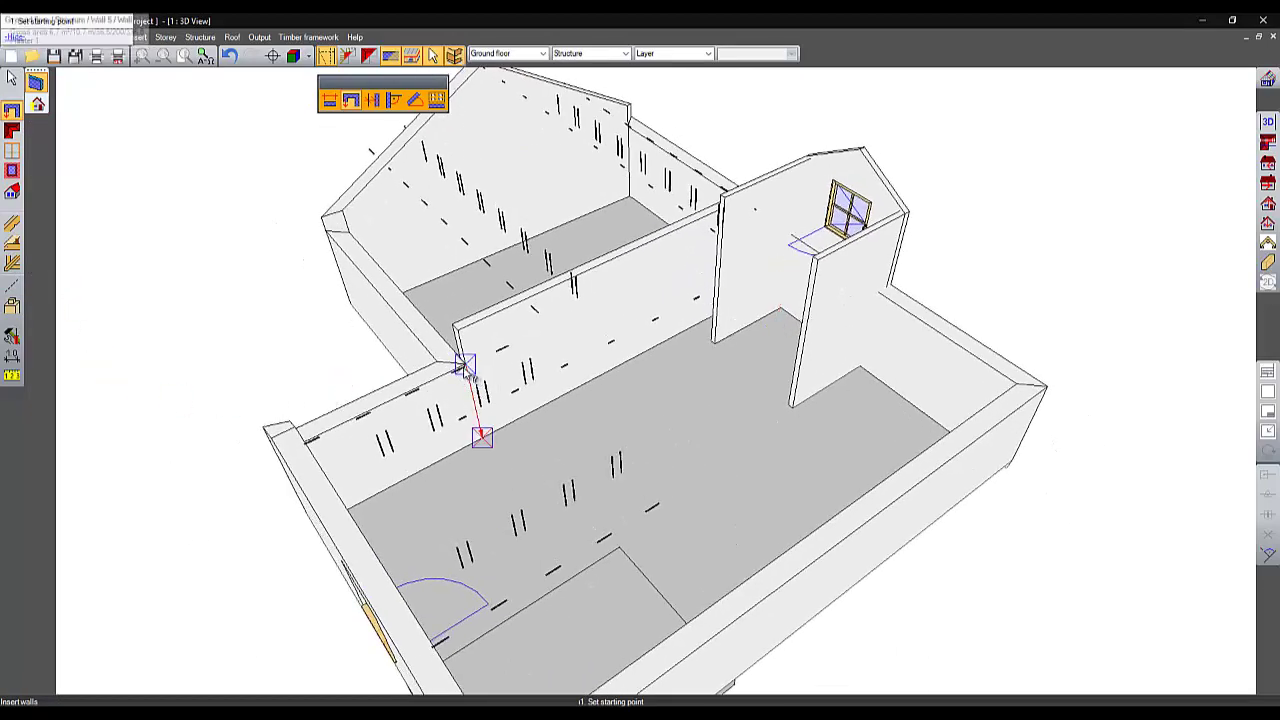
left_click(479, 435)
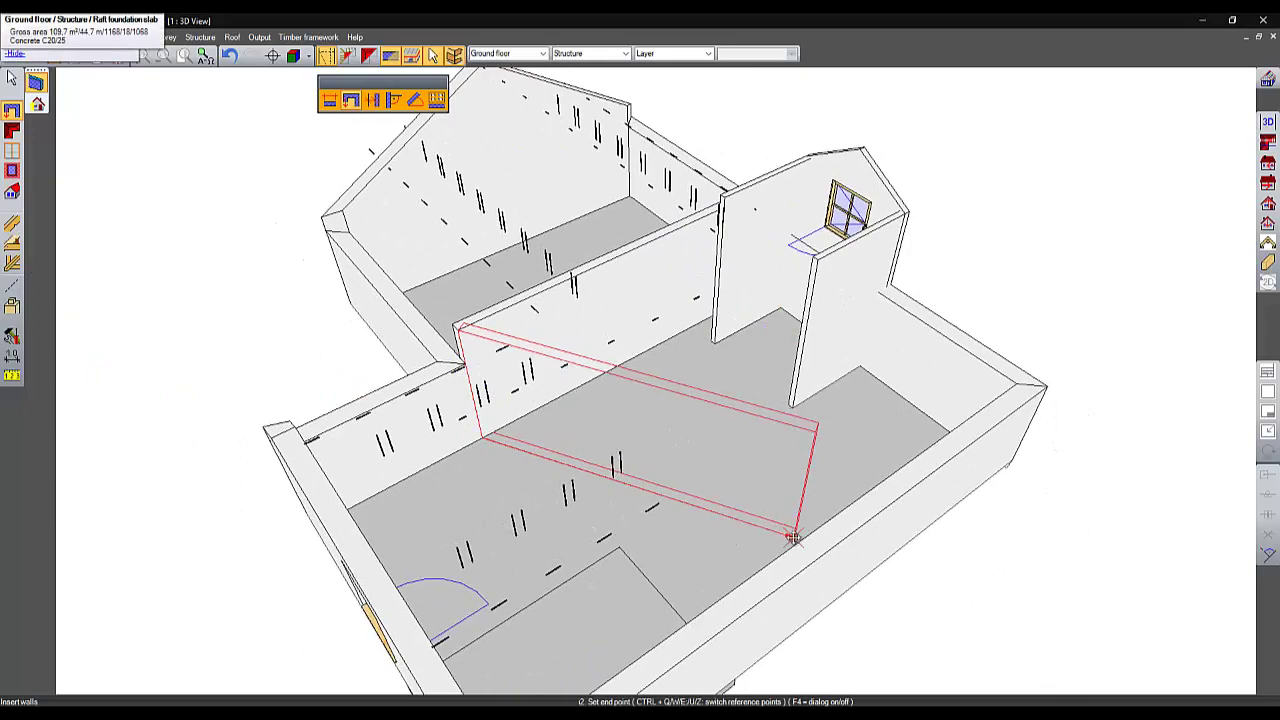
middle_click_drag(792, 537, 731, 449)
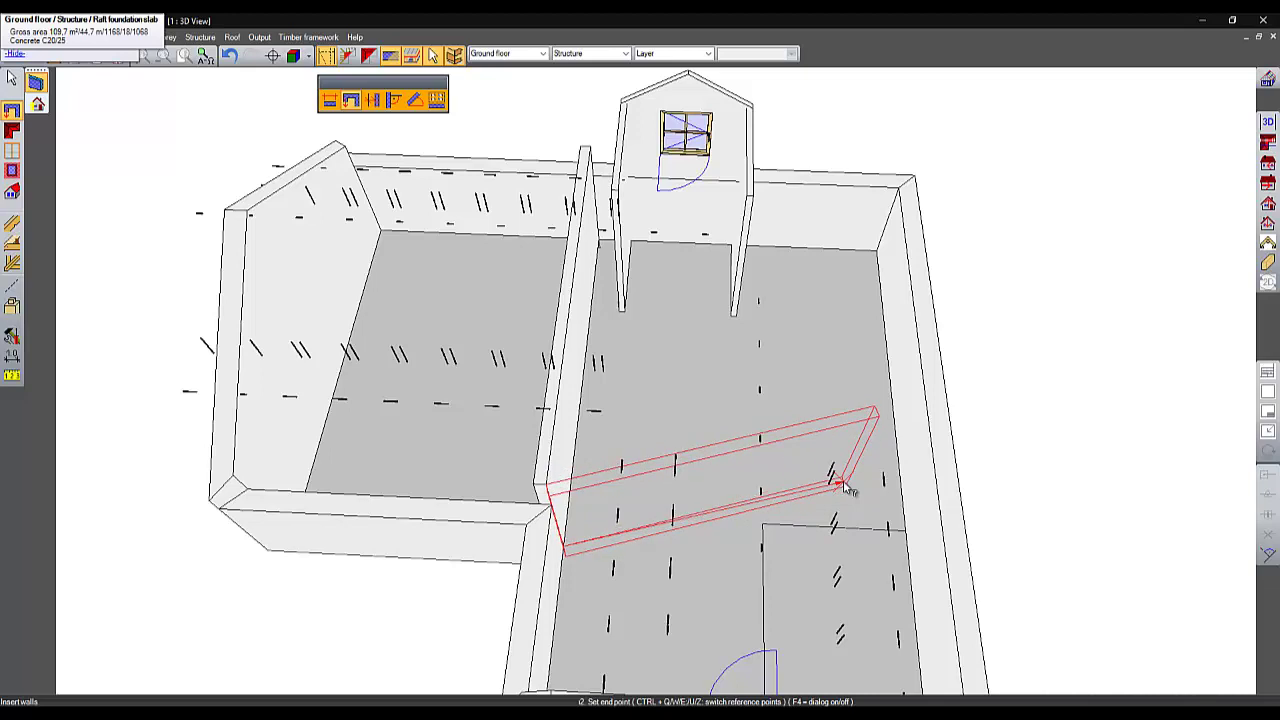
key("F4")
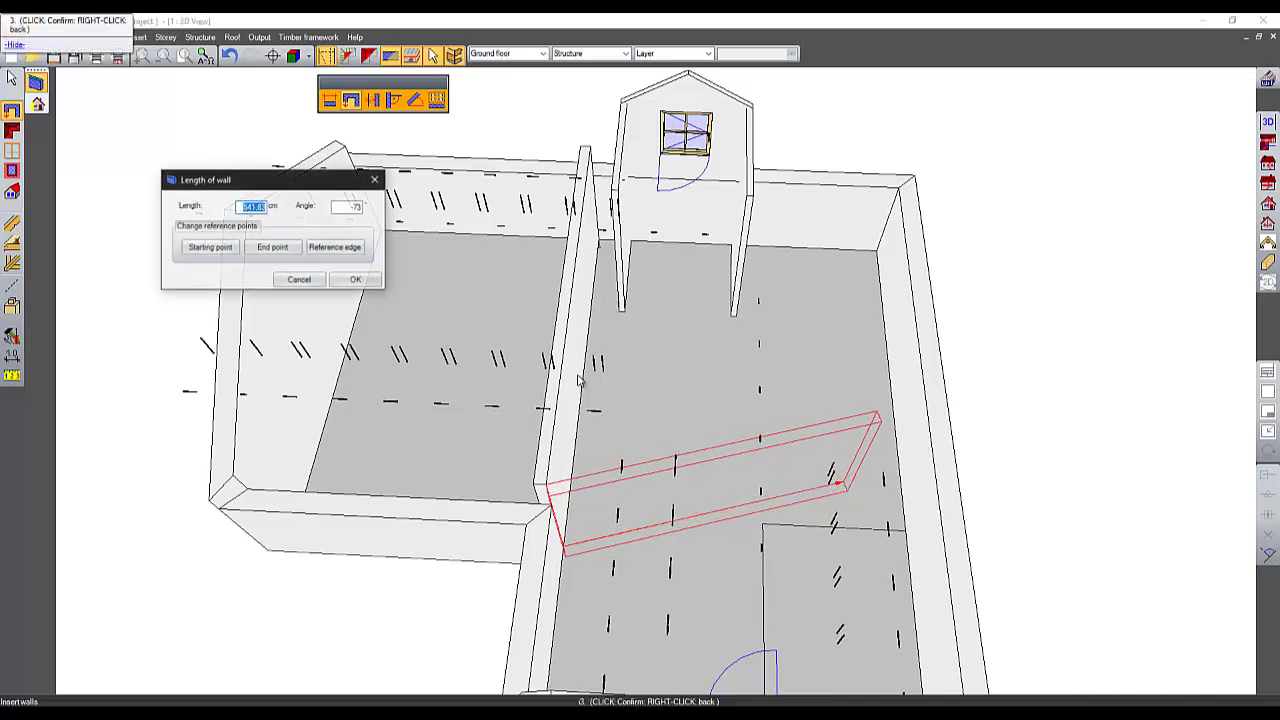
left_click(228, 250)
left_click(265, 248)
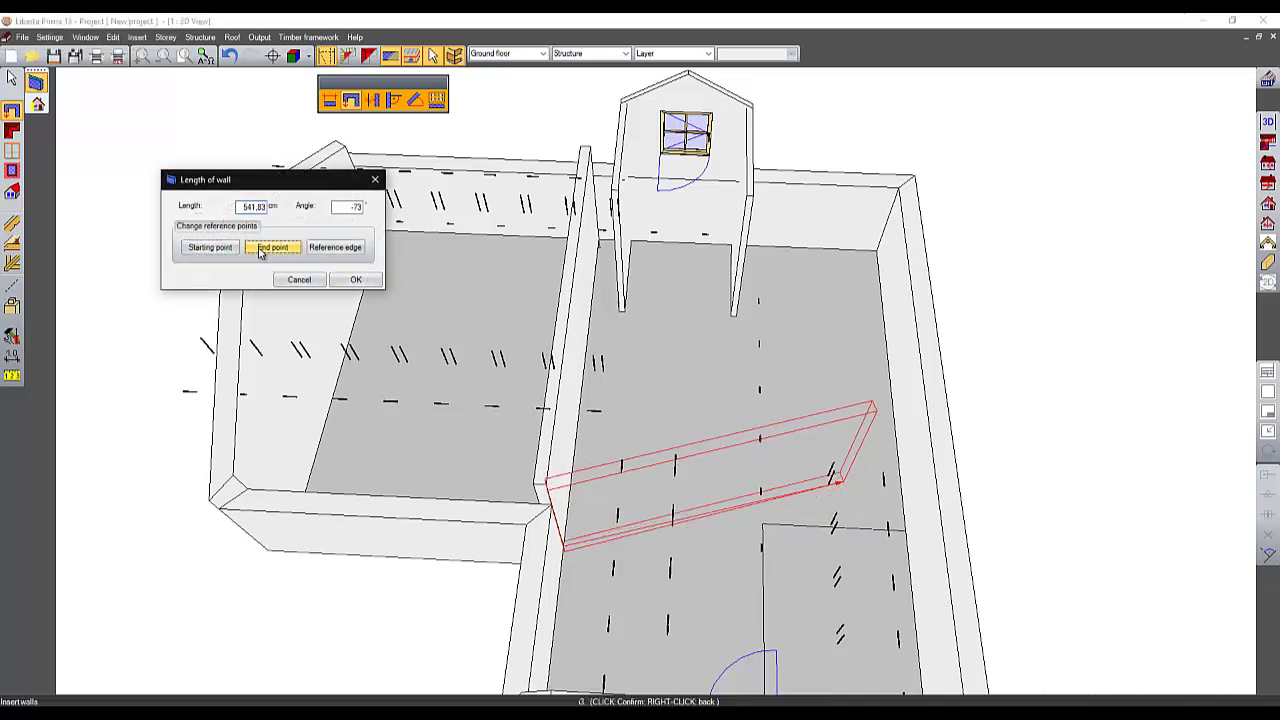
left_click(340, 248)
left_click(318, 281)
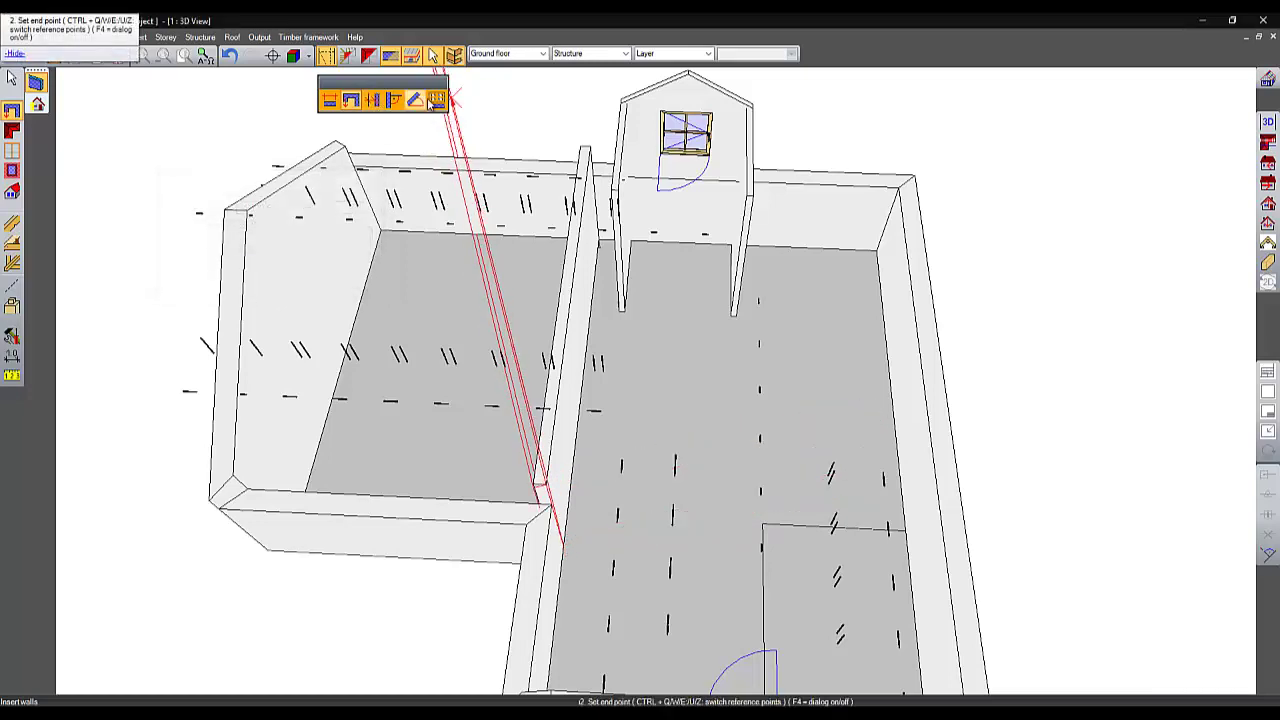
Insert a plumbline individual wall perpendicular to the dividing wall's face, ending at the inner face of the opposite outer wall.
left_click(397, 100)
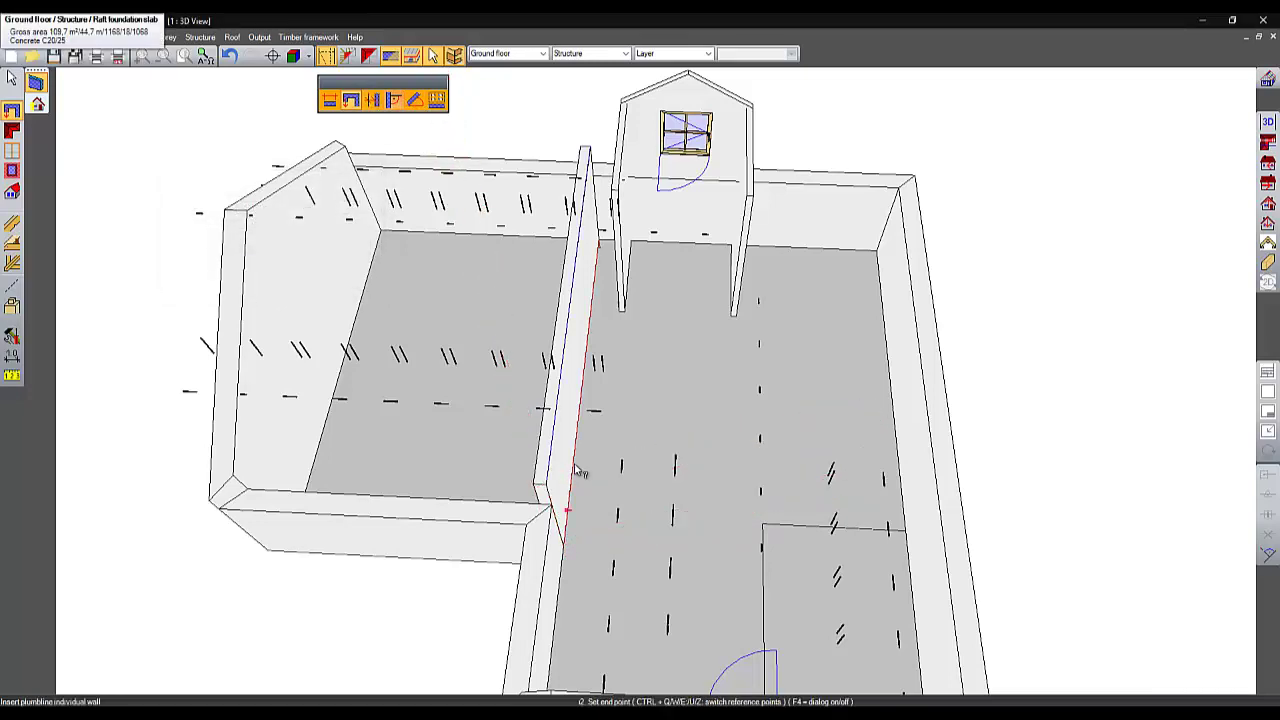
left_click(566, 520)
left_click(660, 527)
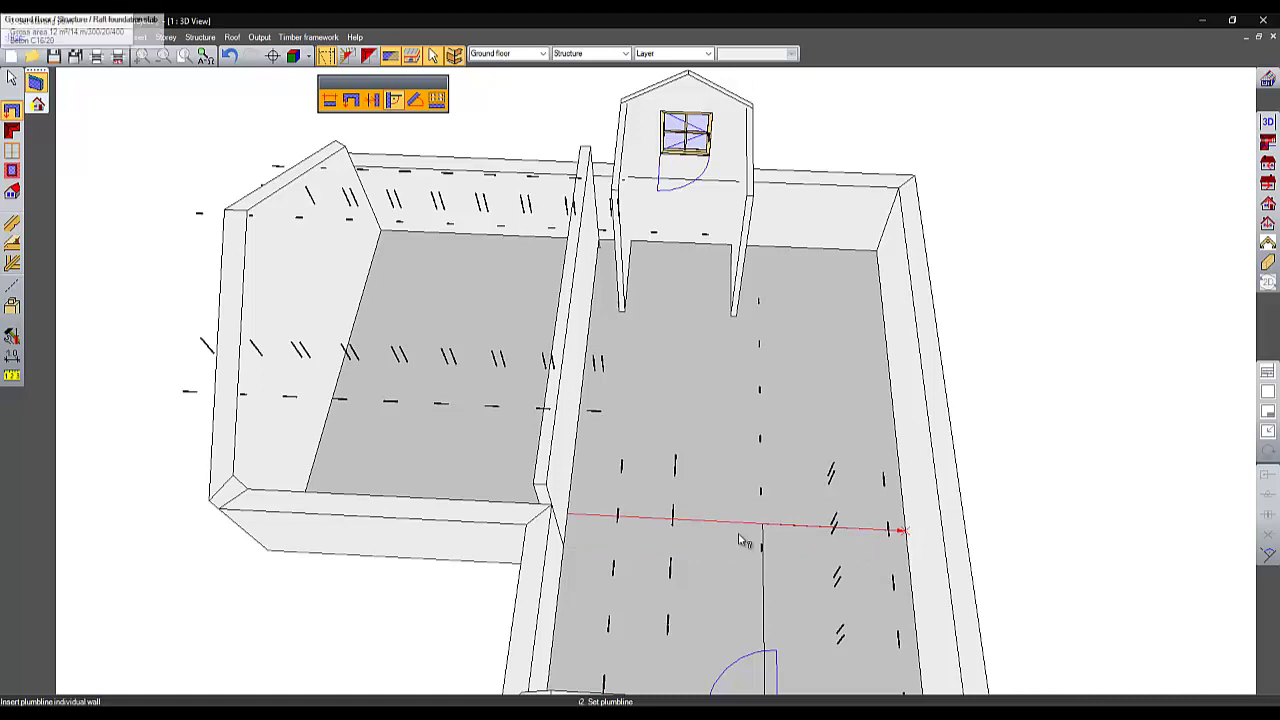
left_click(668, 534)
left_click(567, 545)
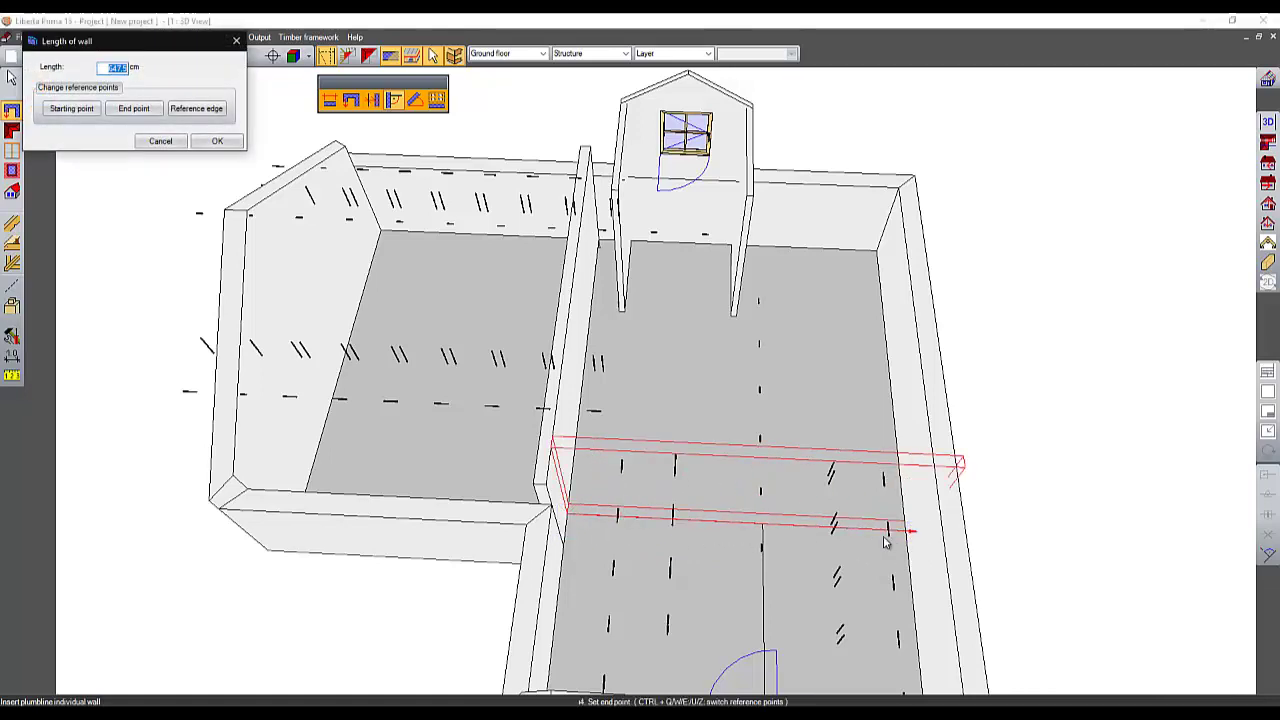
left_click(160, 142)
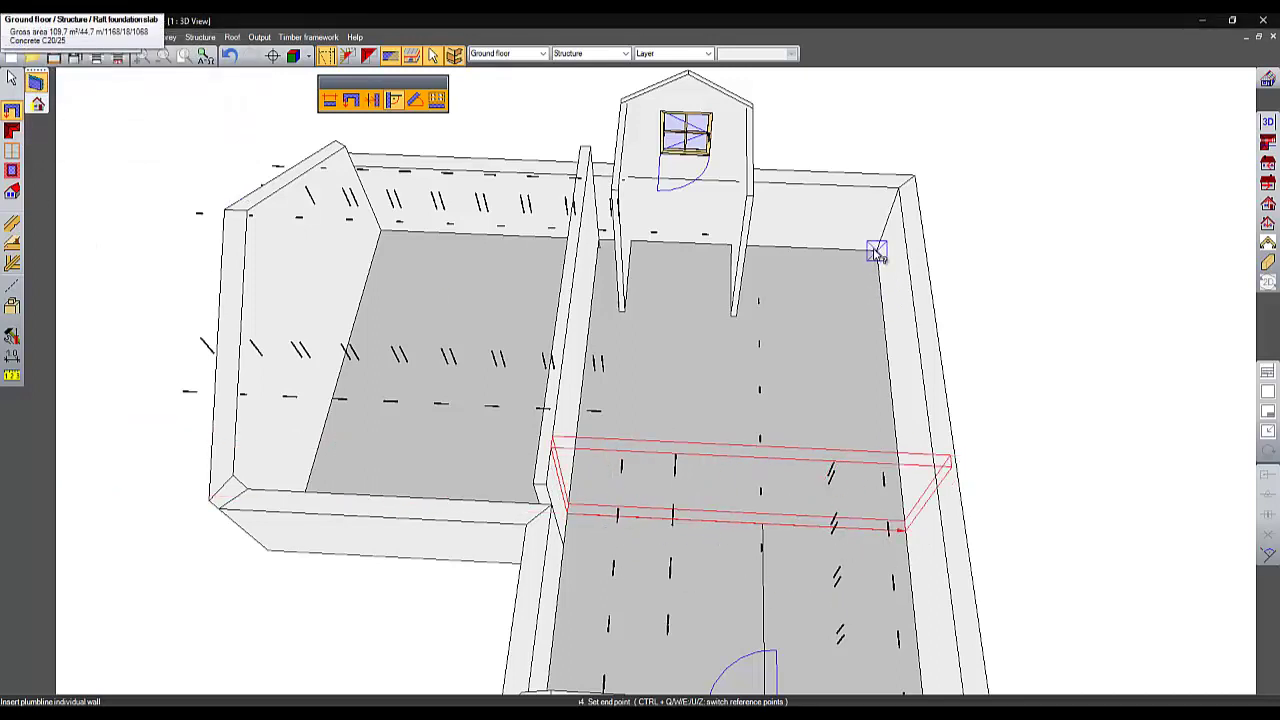
key("Tab")
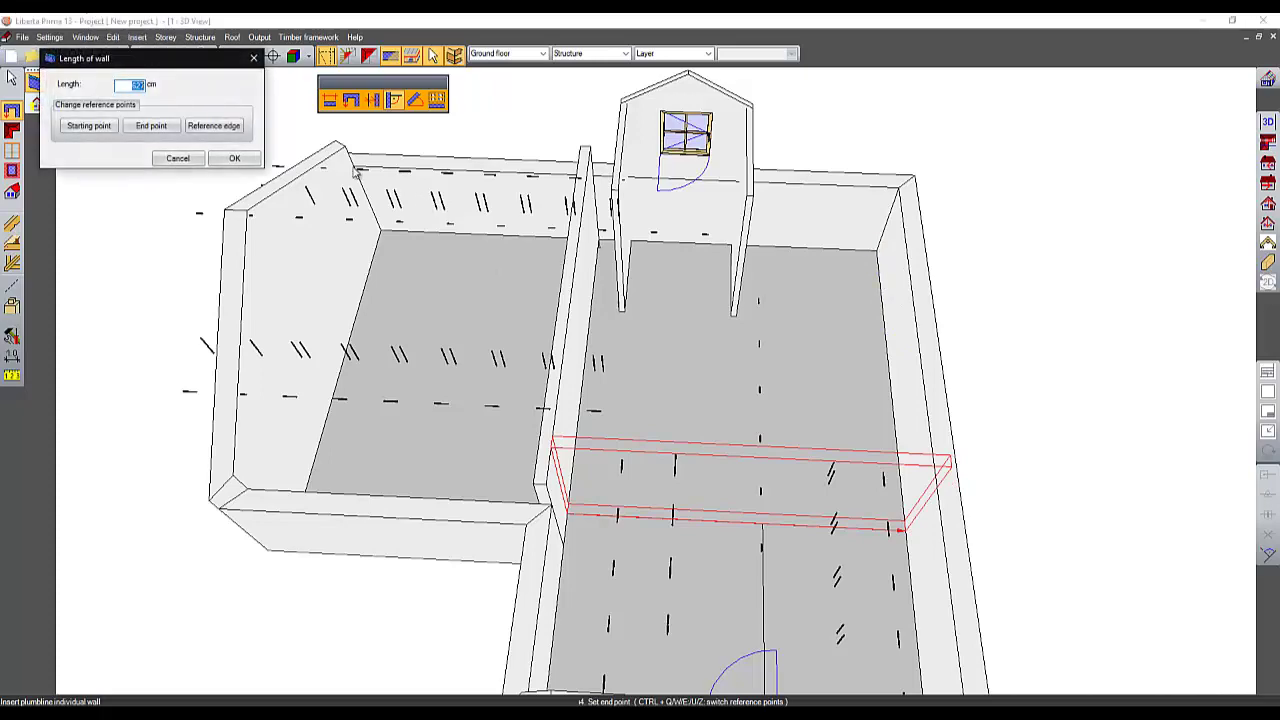
left_click(254, 161)
Show the roof display and start adjusting single walls to the roof pitch surface.
left_click(373, 58)
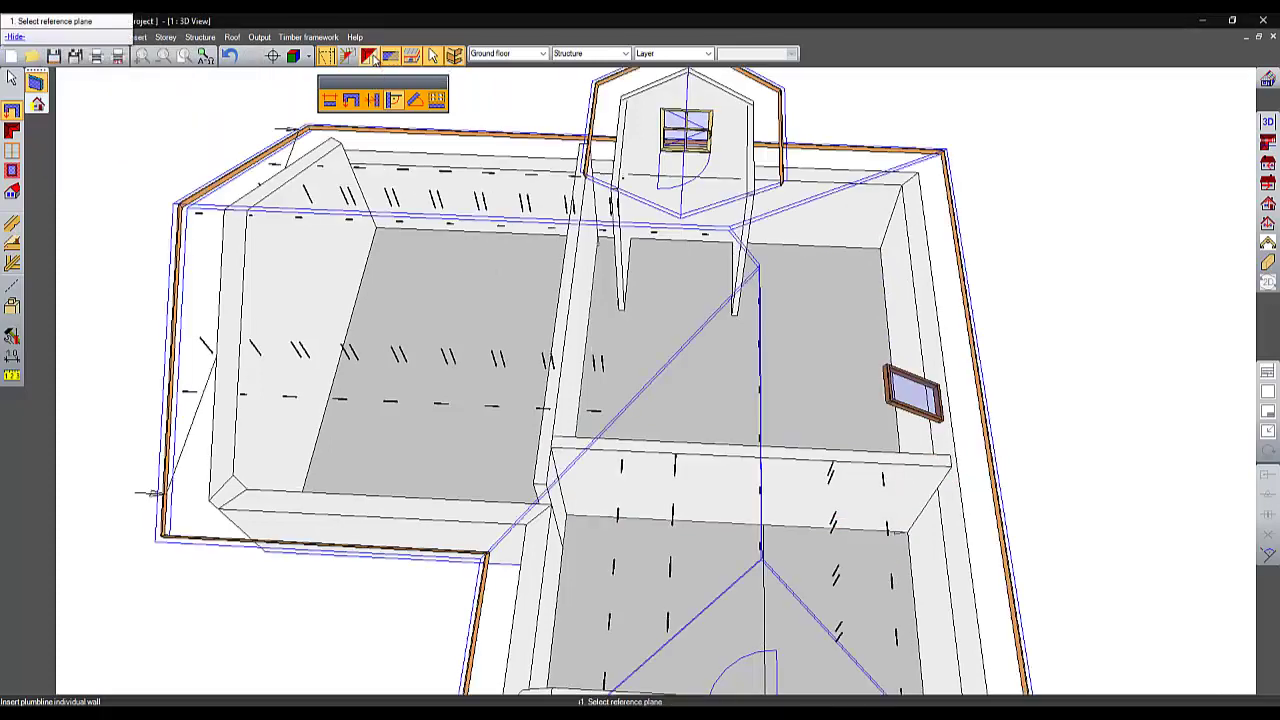
middle_click_drag(847, 443, 1046, 306)
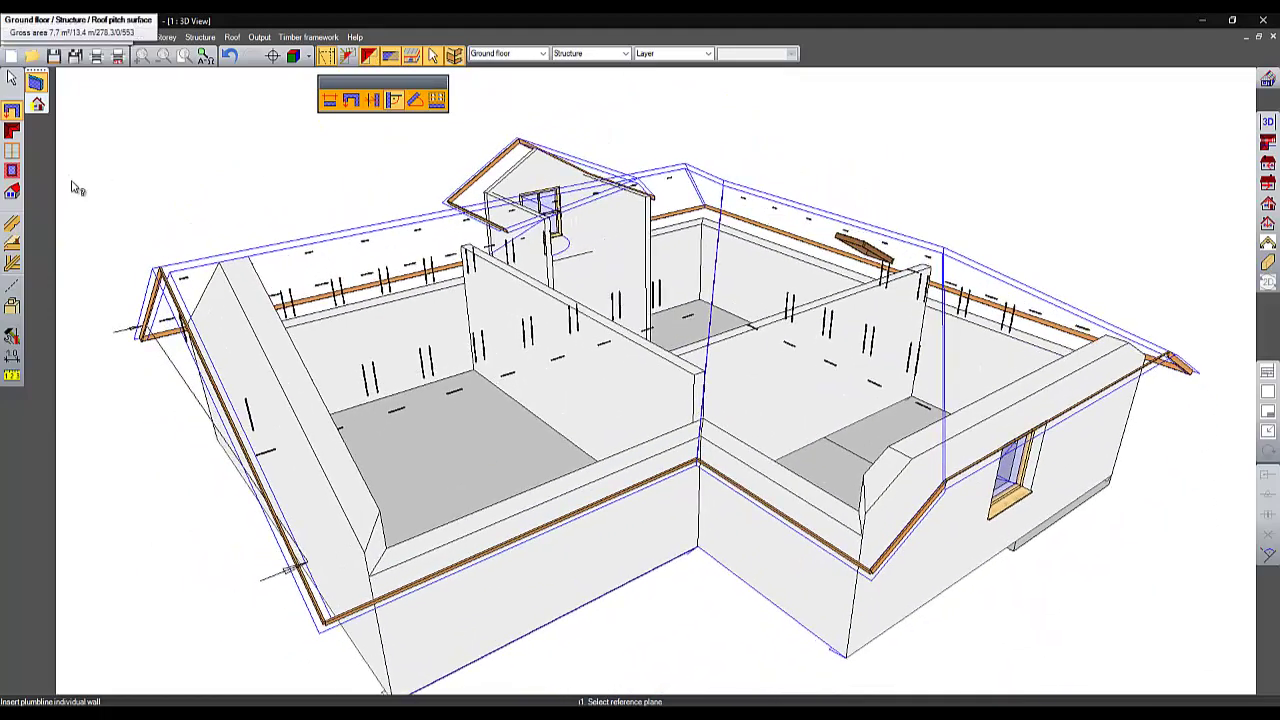
left_click(38, 107)
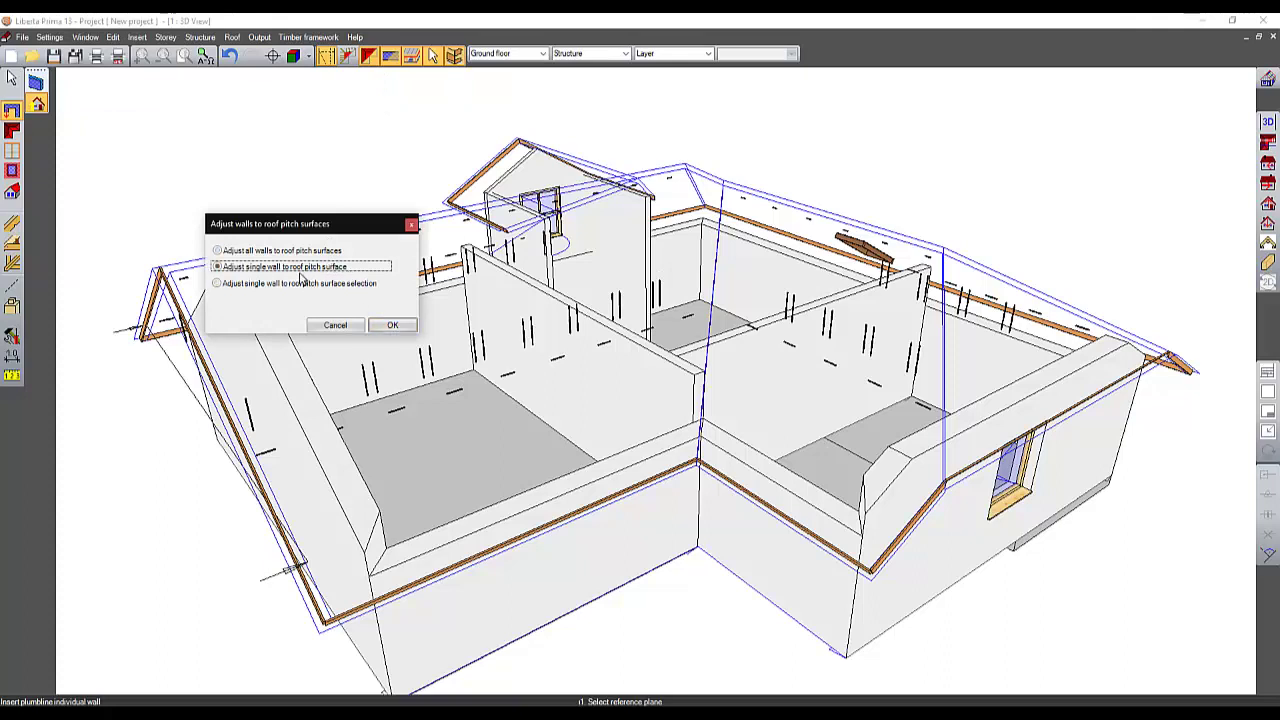
left_click(393, 327)
Adjust the heights of both new interior walls to the roof pitch surface, up to the light roof framework with a 0 cm back cut.
left_click(625, 349)
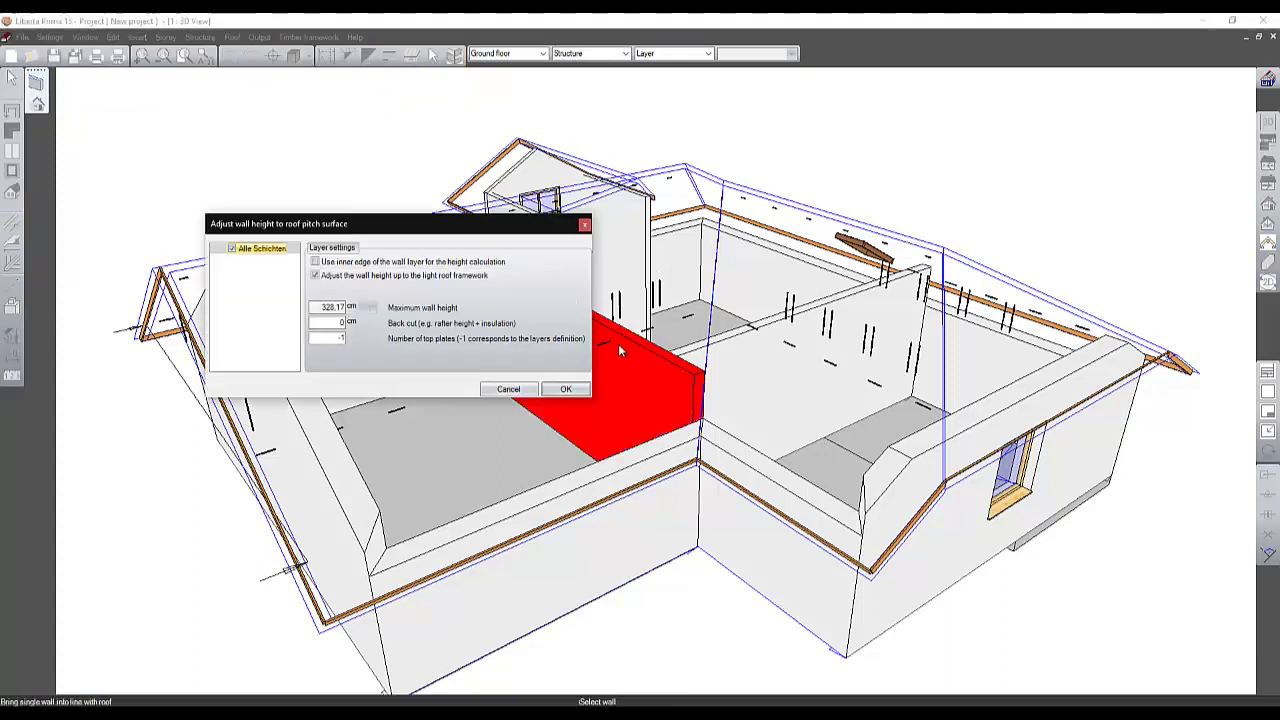
left_click(332, 280)
left_click(330, 280)
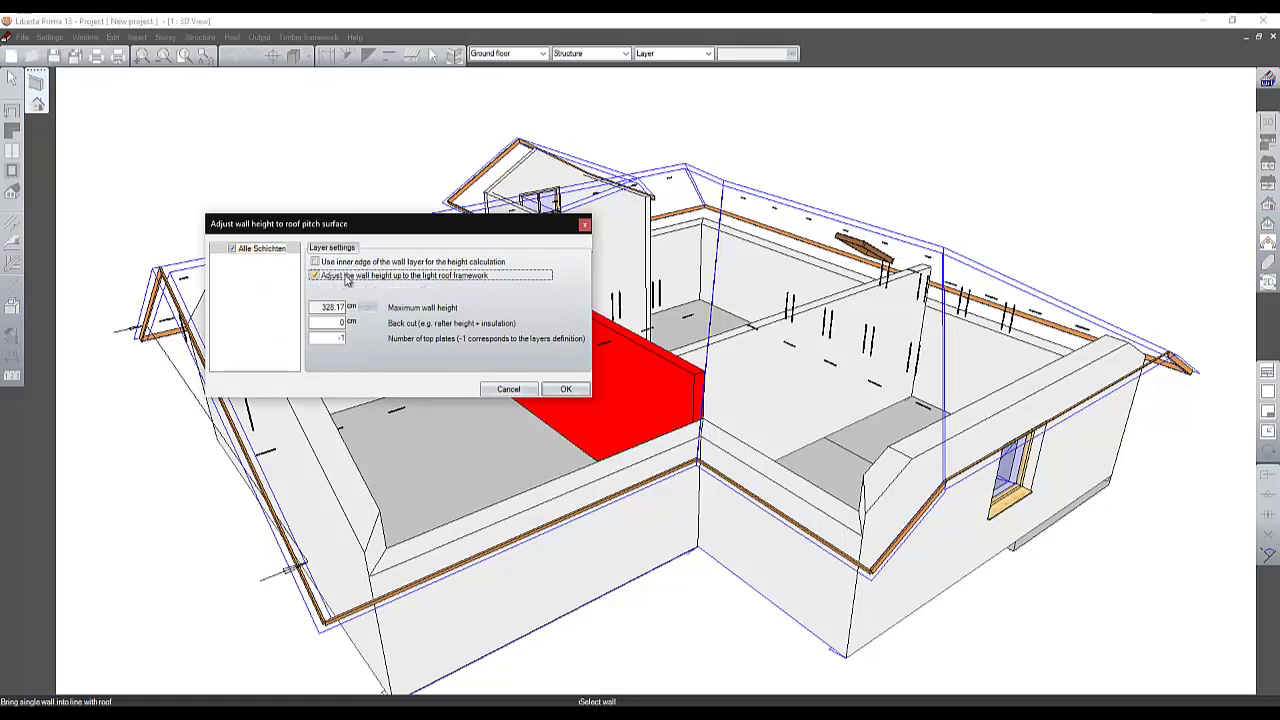
left_click(563, 390)
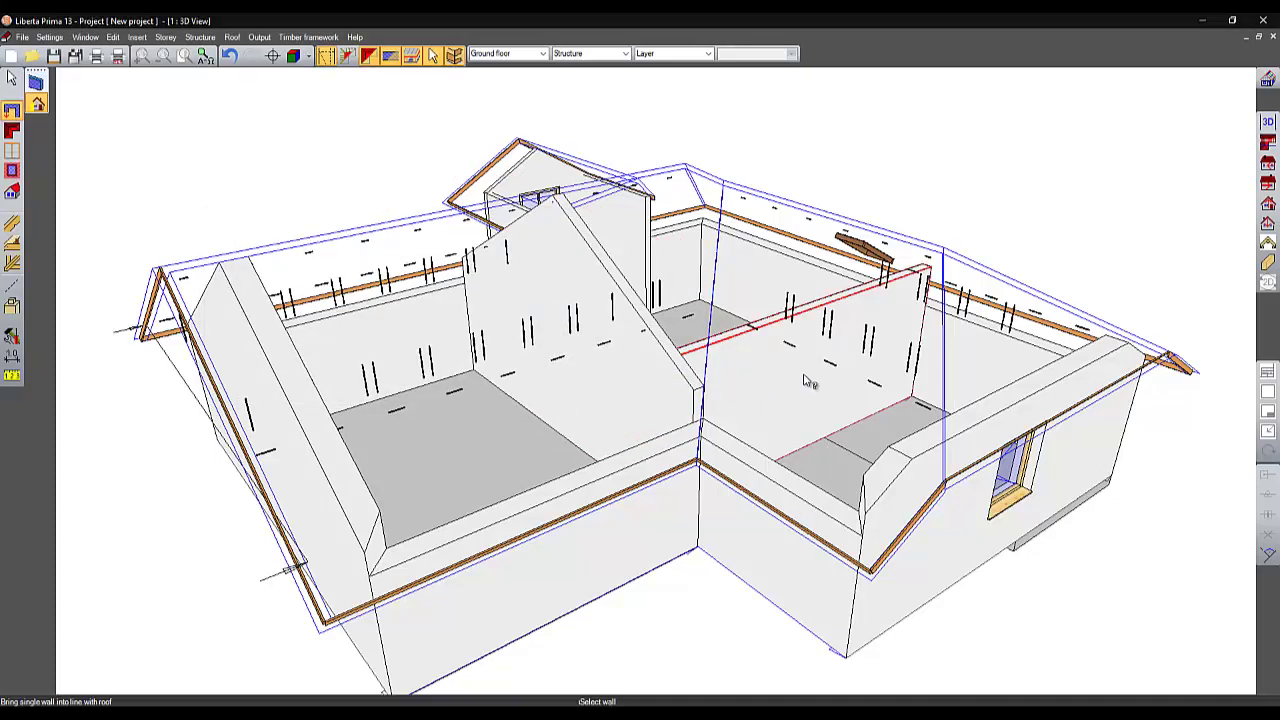
left_click(810, 381)
left_click(562, 388)
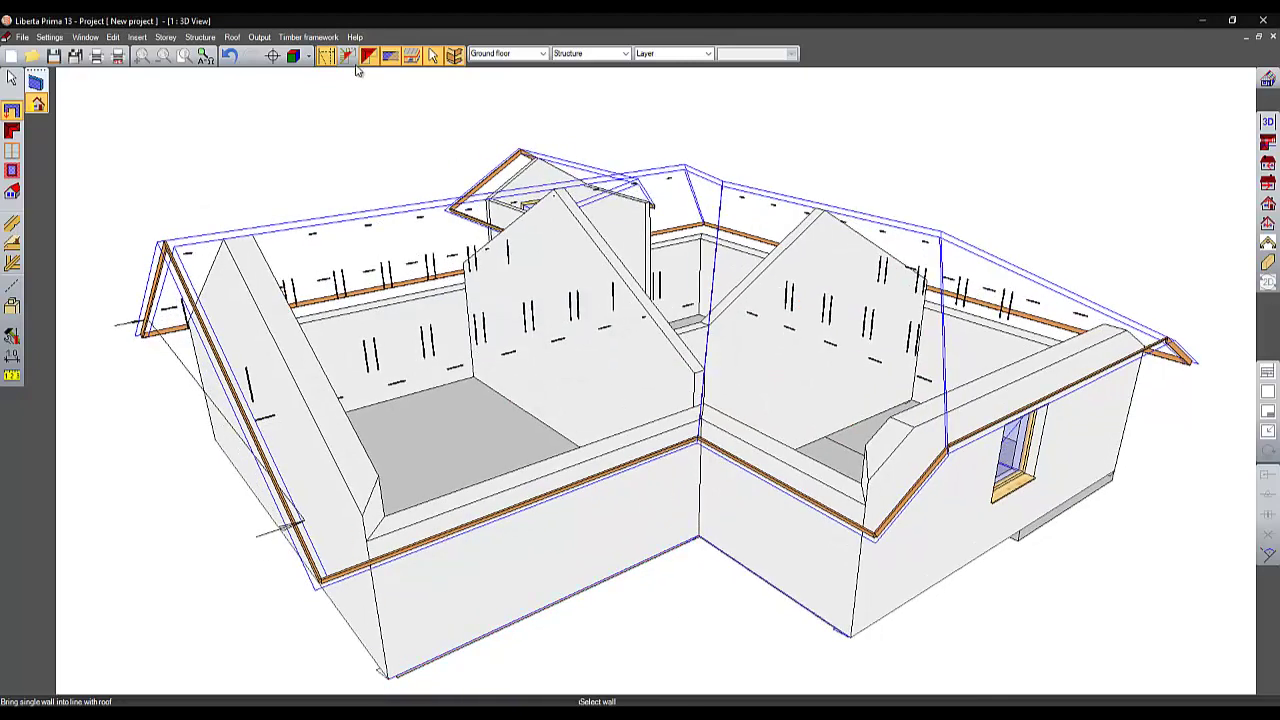
Show the wood framework again and view the whole building with its roof timbers.
left_click(347, 56)
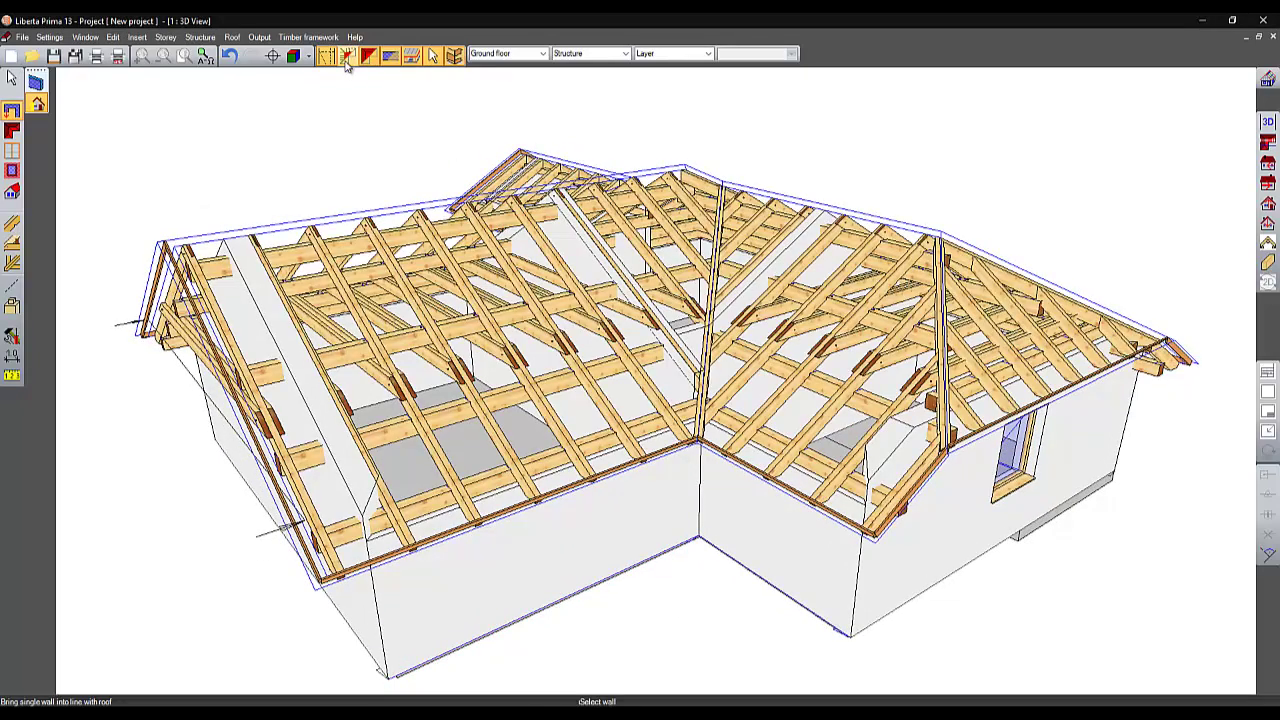
left_click(346, 58)
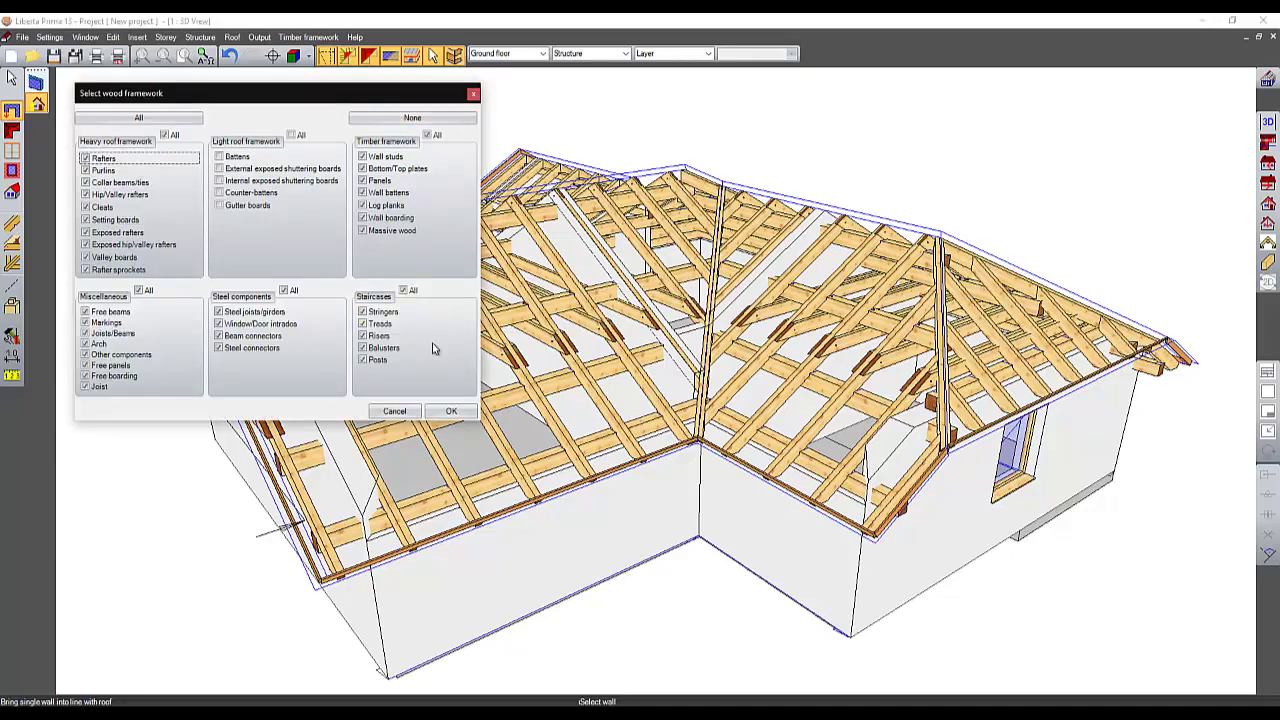
left_click(395, 411)
middle_click_drag(526, 363, 538, 313)
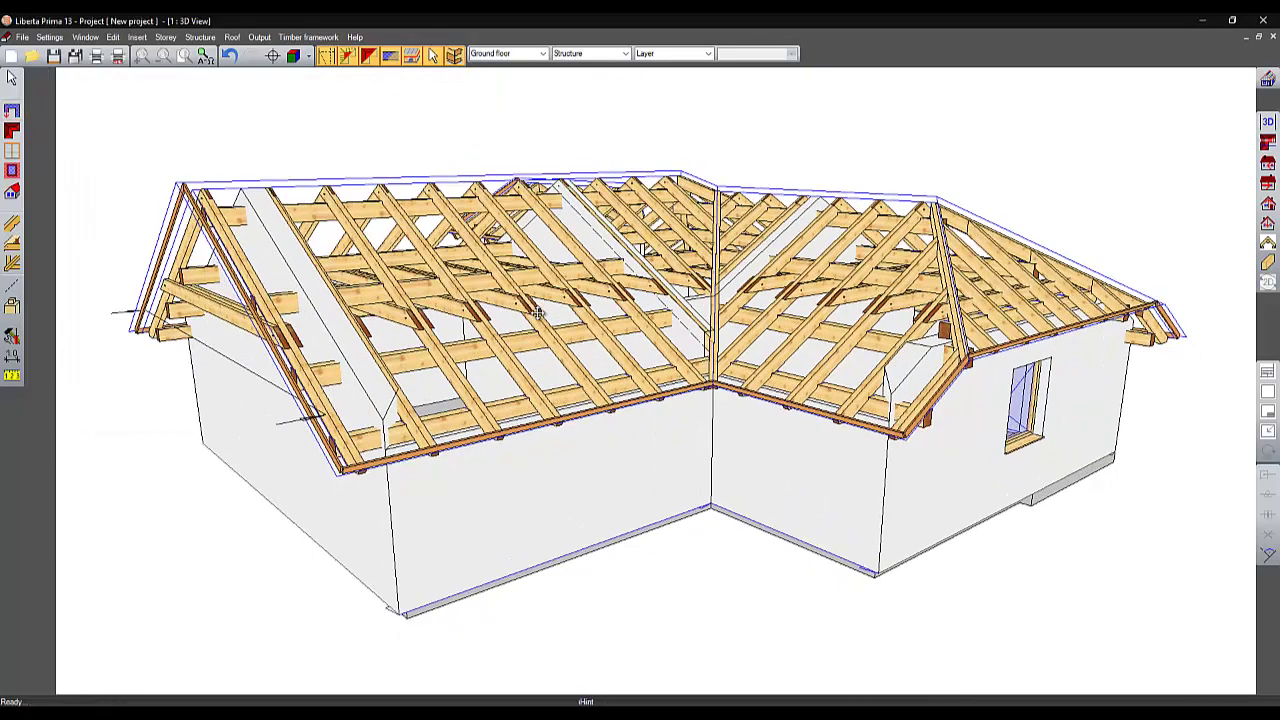
scroll(593, 272, "up", 5)
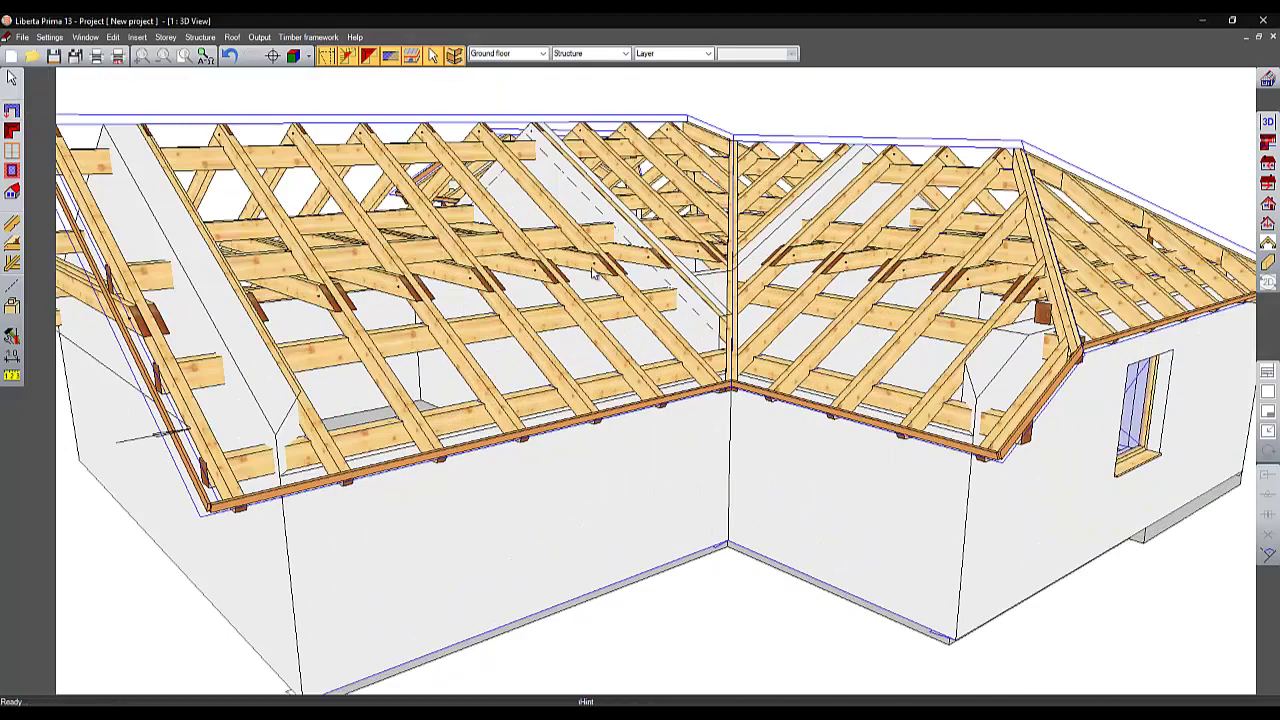
scroll(593, 272, "down", 6)
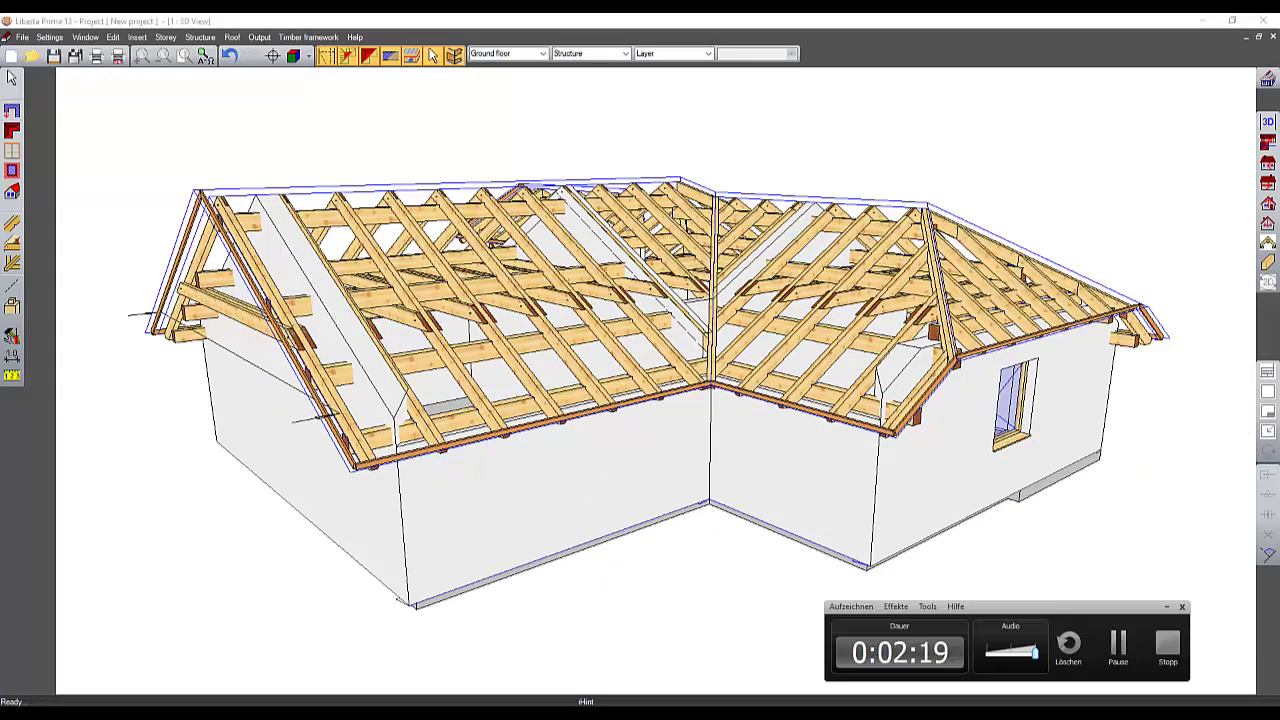